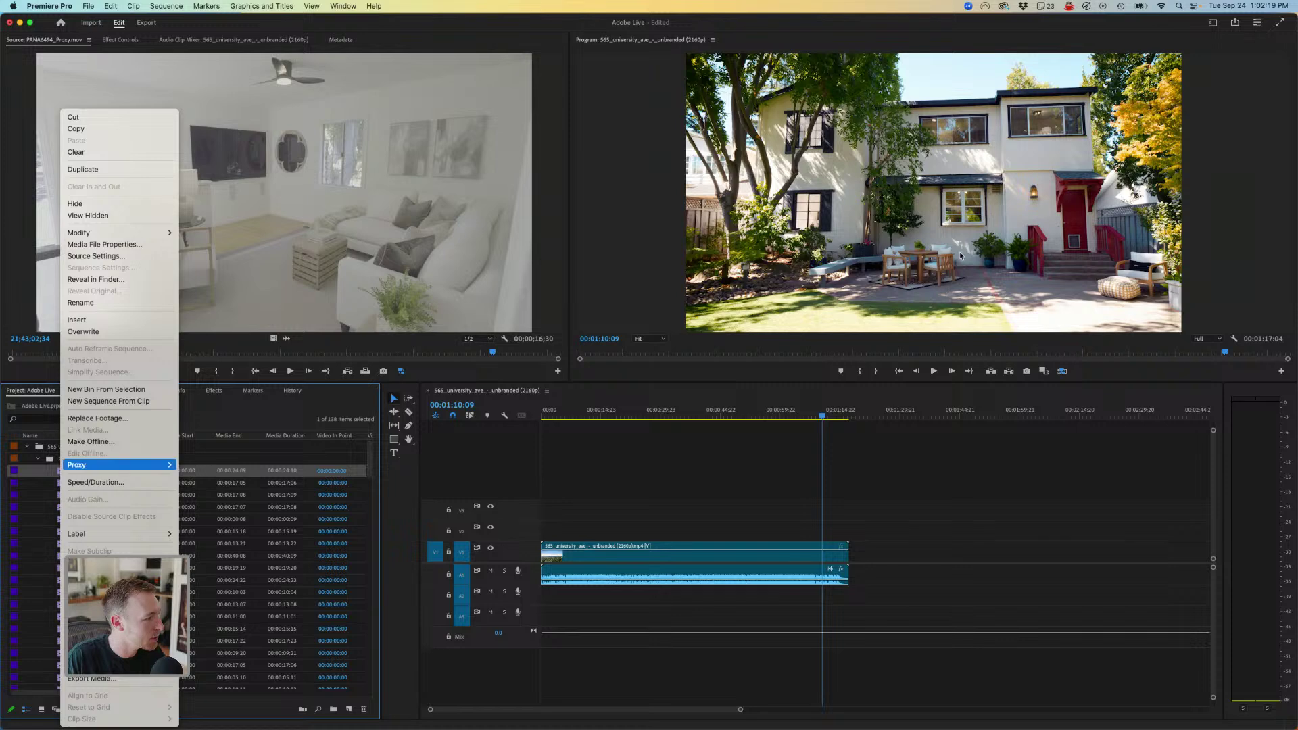
- Close the proxy clip options menu and select all items in the Project panel
{"action": "mouse_move", "coordinate": [121, 465]}
{"action": "key", "text": "Right"}
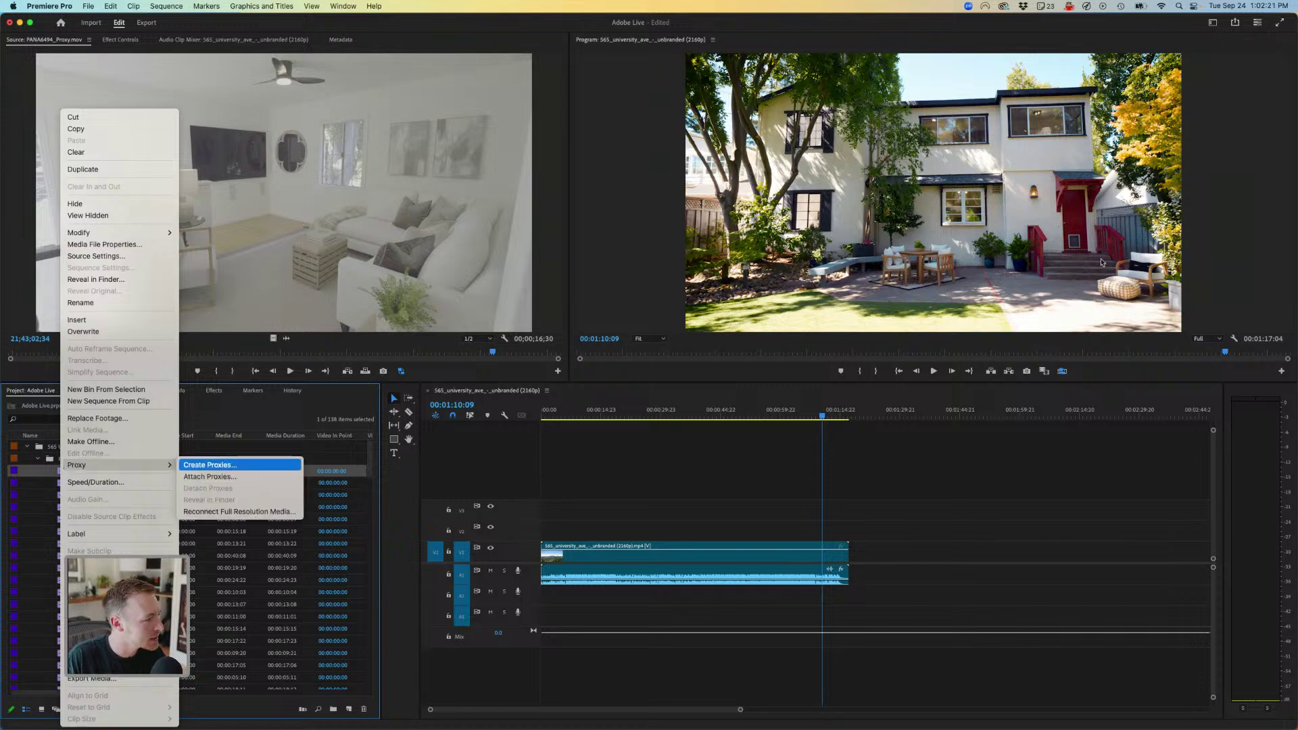
{"action": "key", "text": "Escape"}
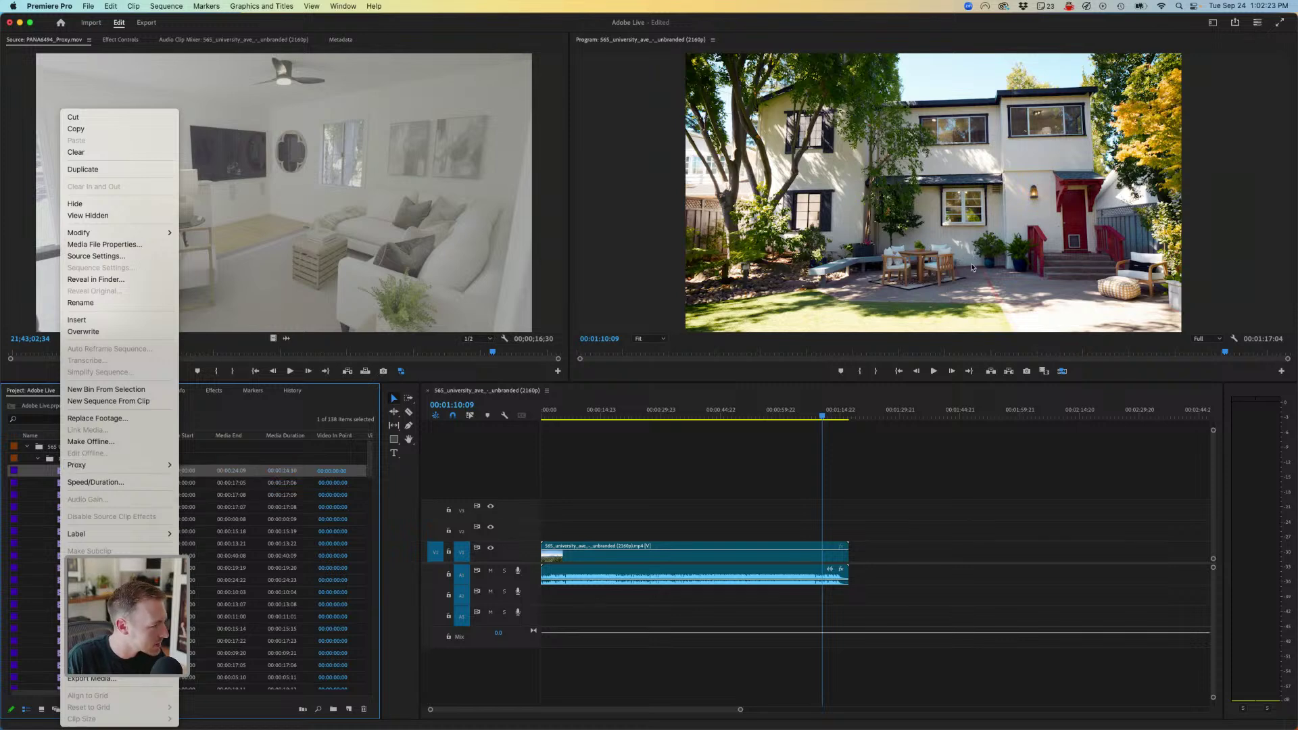
{"action": "key", "text": "Escape"}
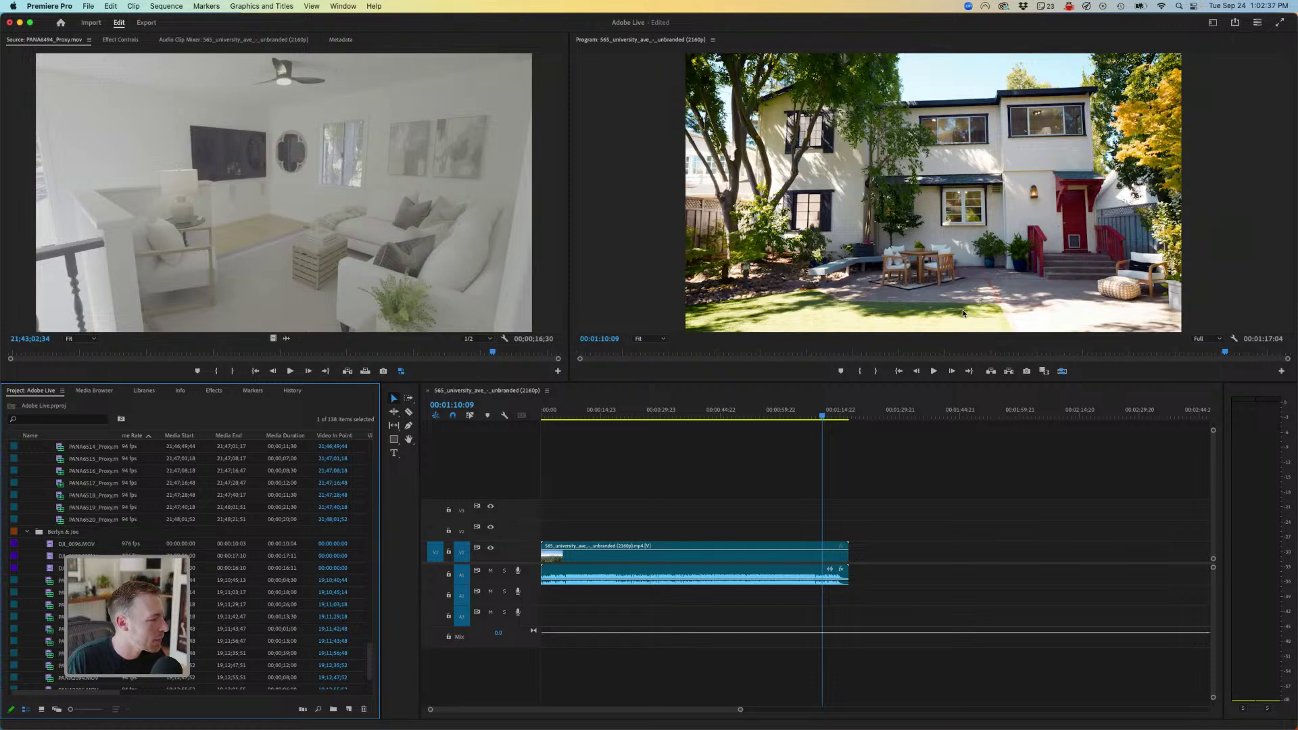
{"action": "key", "text": "super+a"}
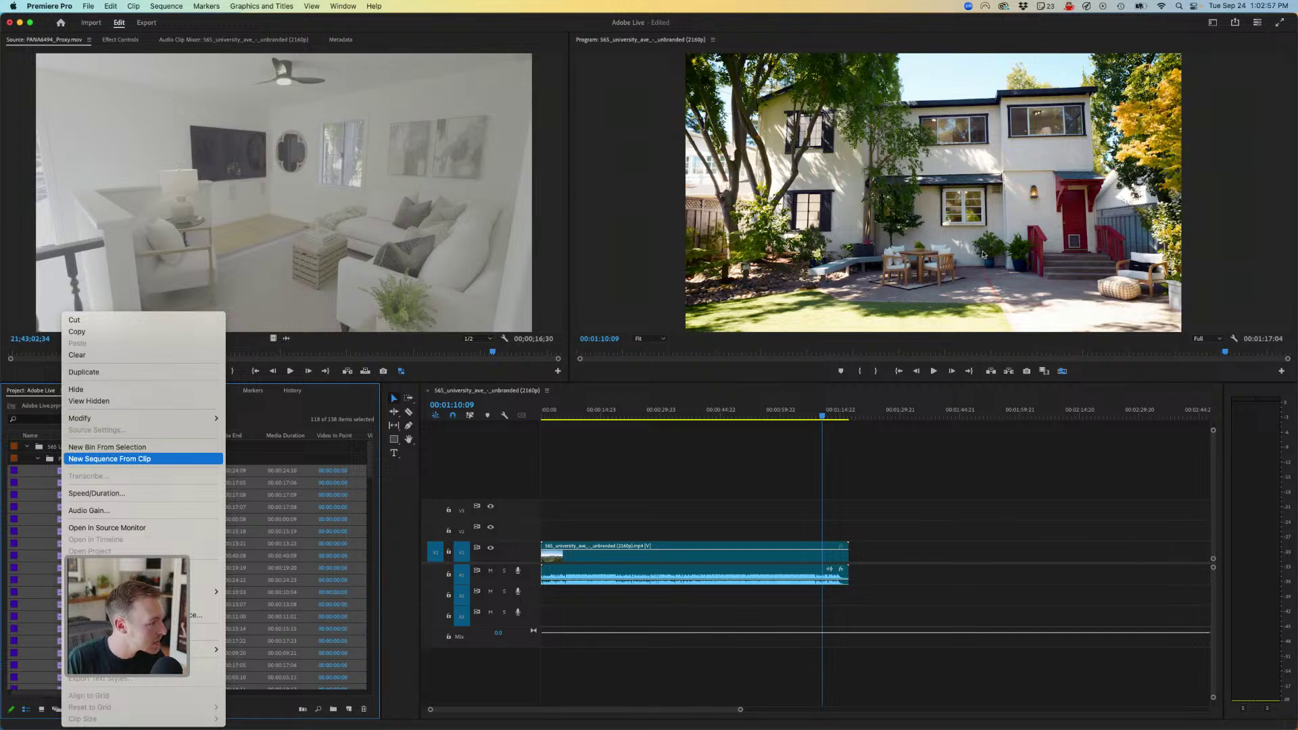
- Create a DJI_0932_Proxy sequence from the selected clips and delete all its audio on A1–A4
{"action": "key", "text": "Return"}
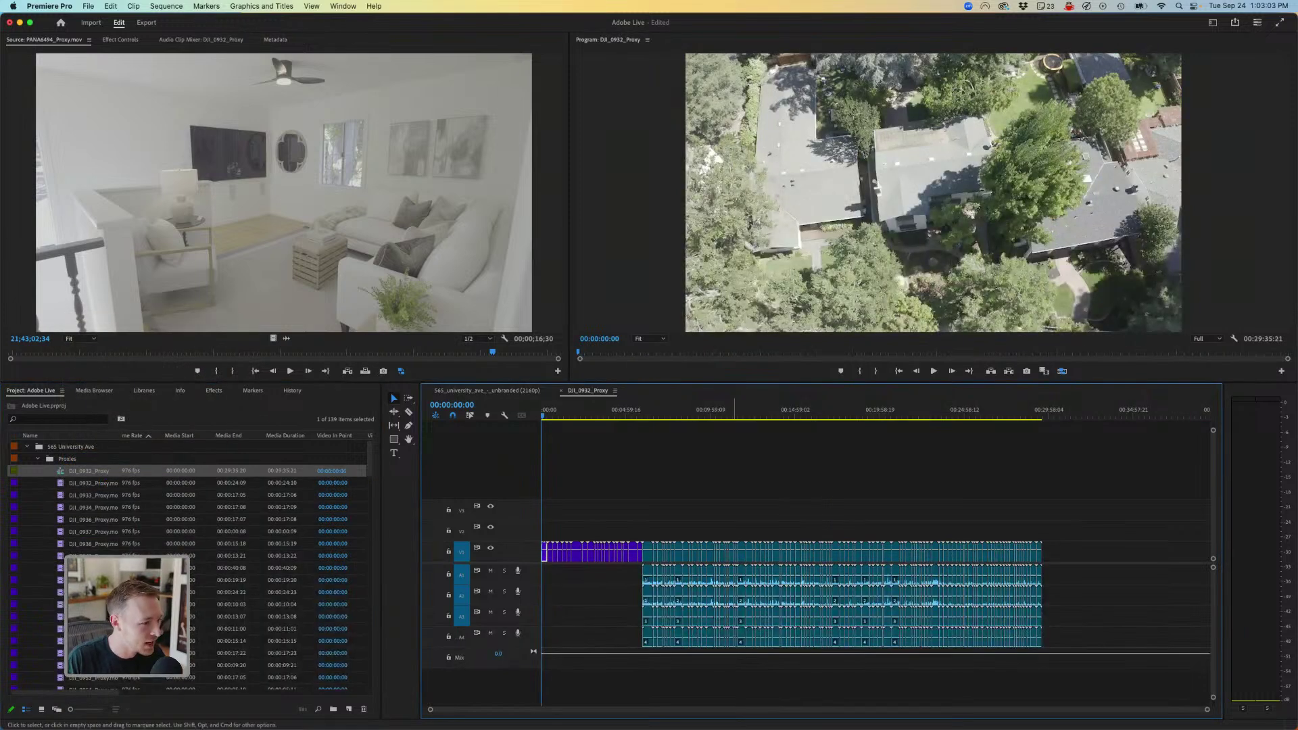
{"action": "left_click", "coordinate": [679, 411]}
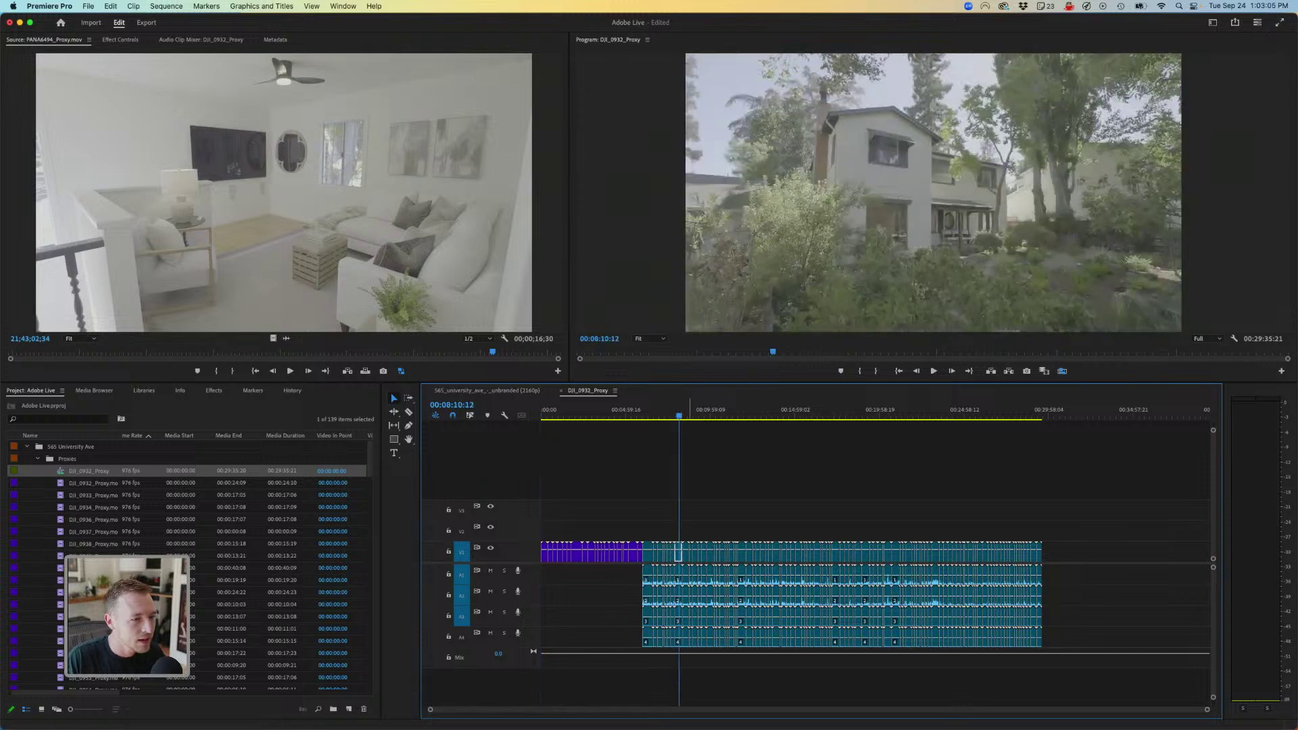
{"action": "left_click_drag", "start_coordinate": [1079, 687], "coordinate": [560, 577]}
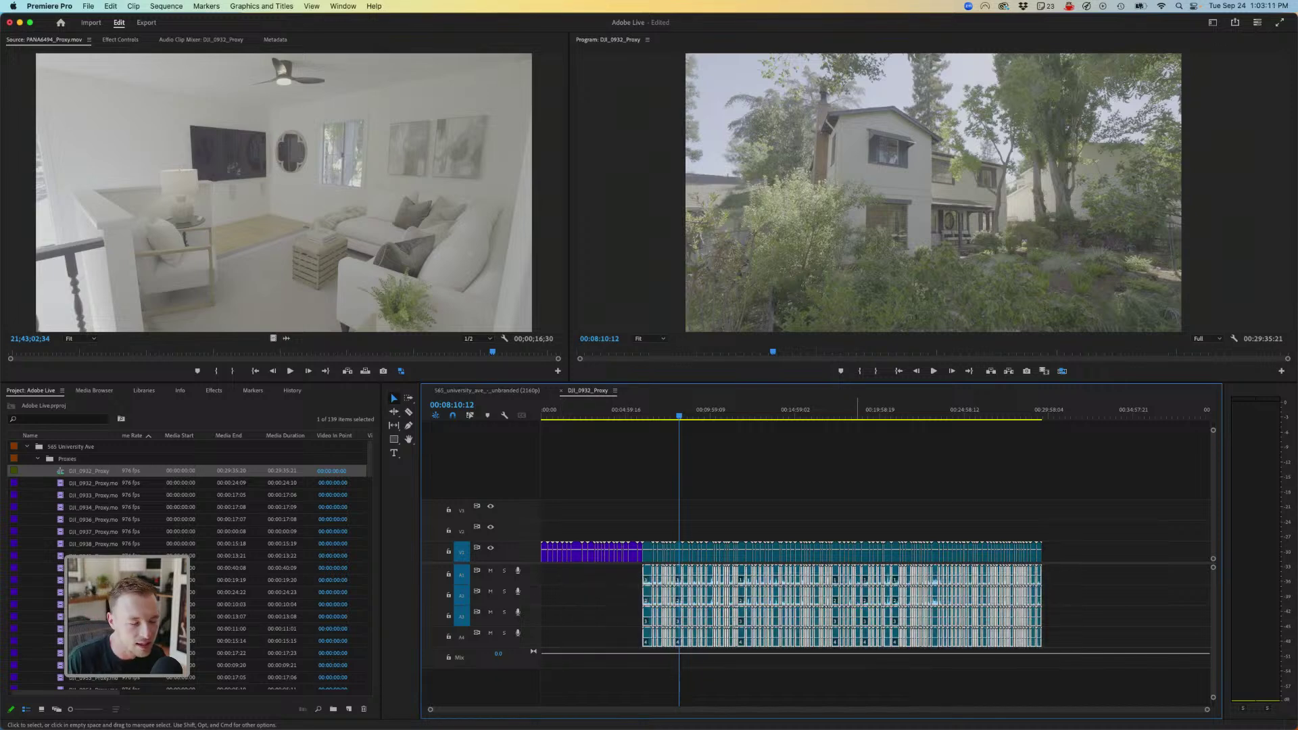
{"action": "key", "text": "Delete"}
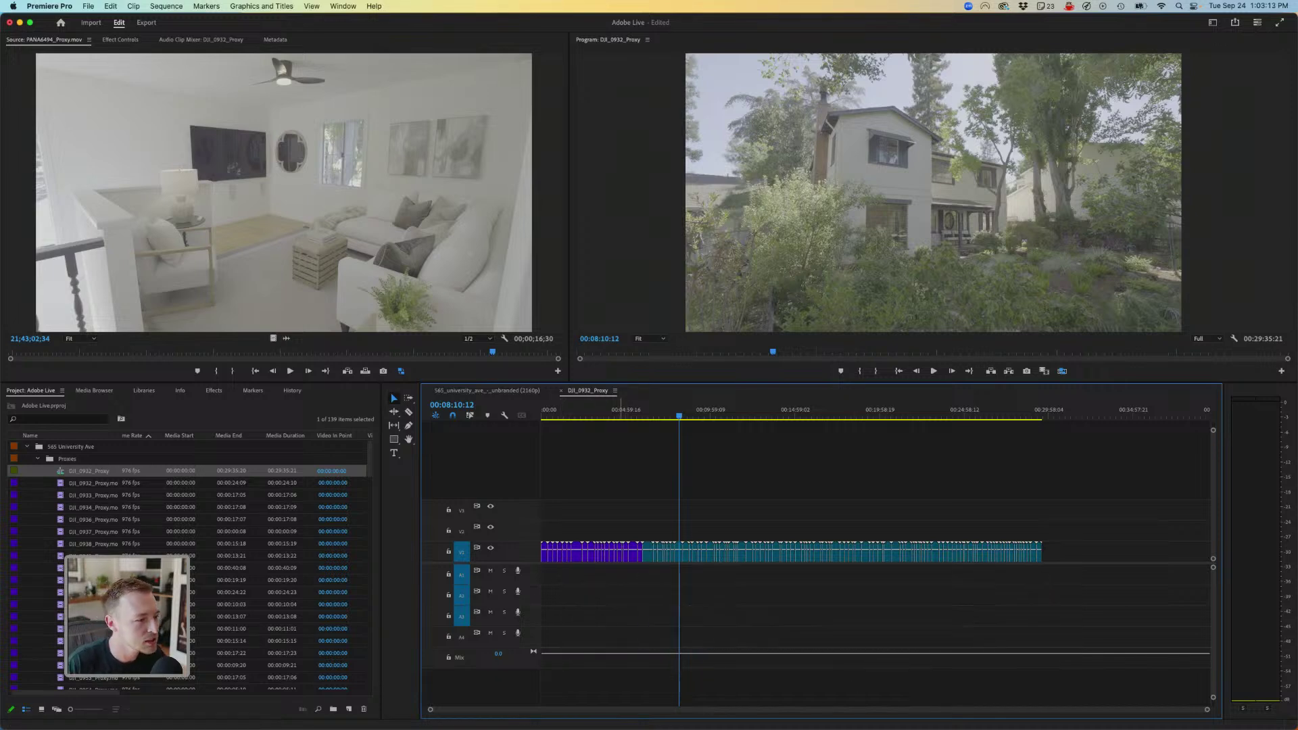
{"action": "left_click_drag", "start_coordinate": [621, 409], "coordinate": [657, 414]}
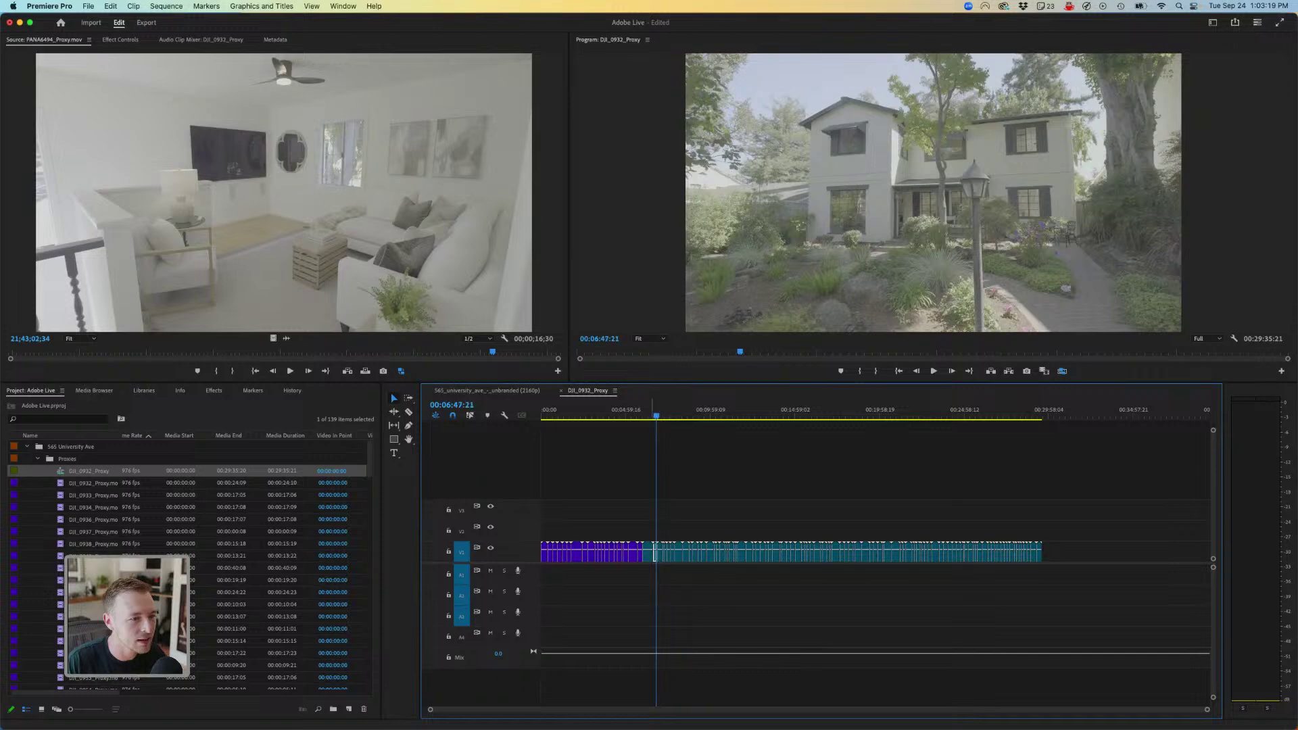
{"action": "left_click", "coordinate": [486, 391]}
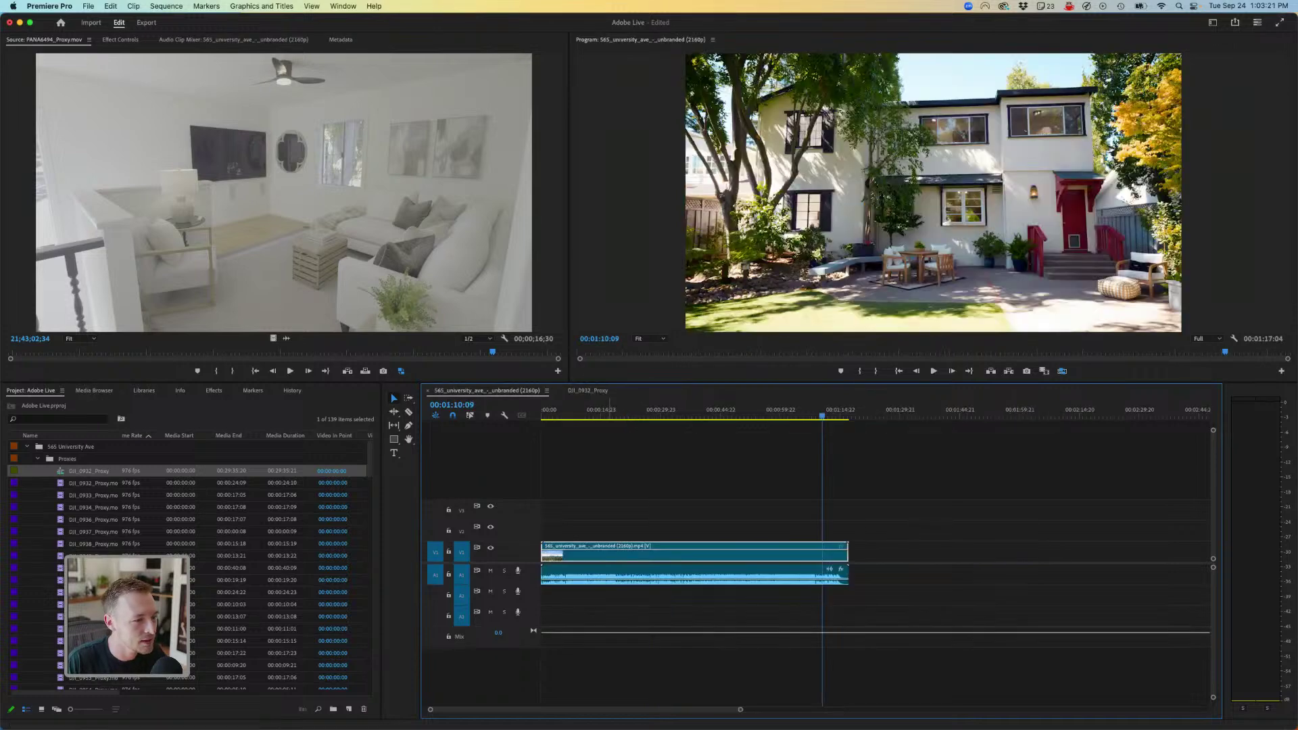
{"action": "left_click_drag", "start_coordinate": [609, 415], "coordinate": [560, 415]}
{"action": "left_click", "coordinate": [590, 391]}
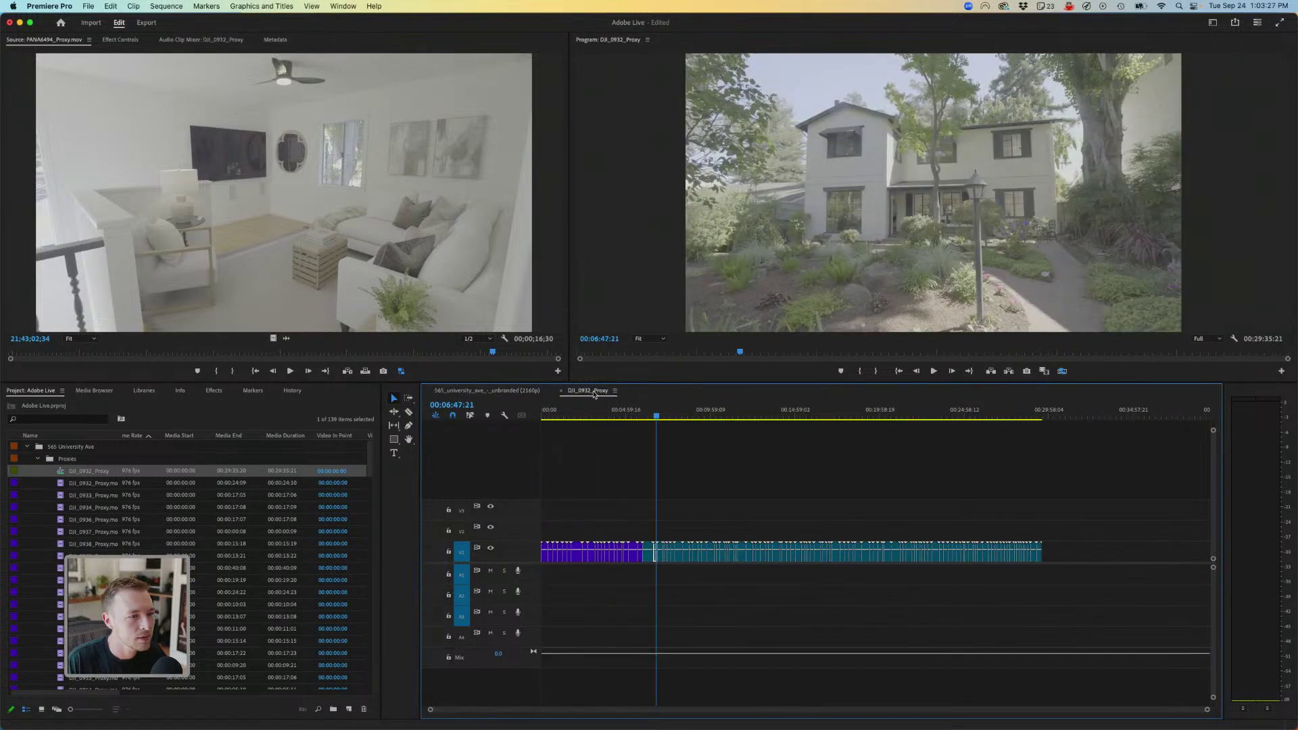
{"action": "left_click", "coordinate": [487, 391]}
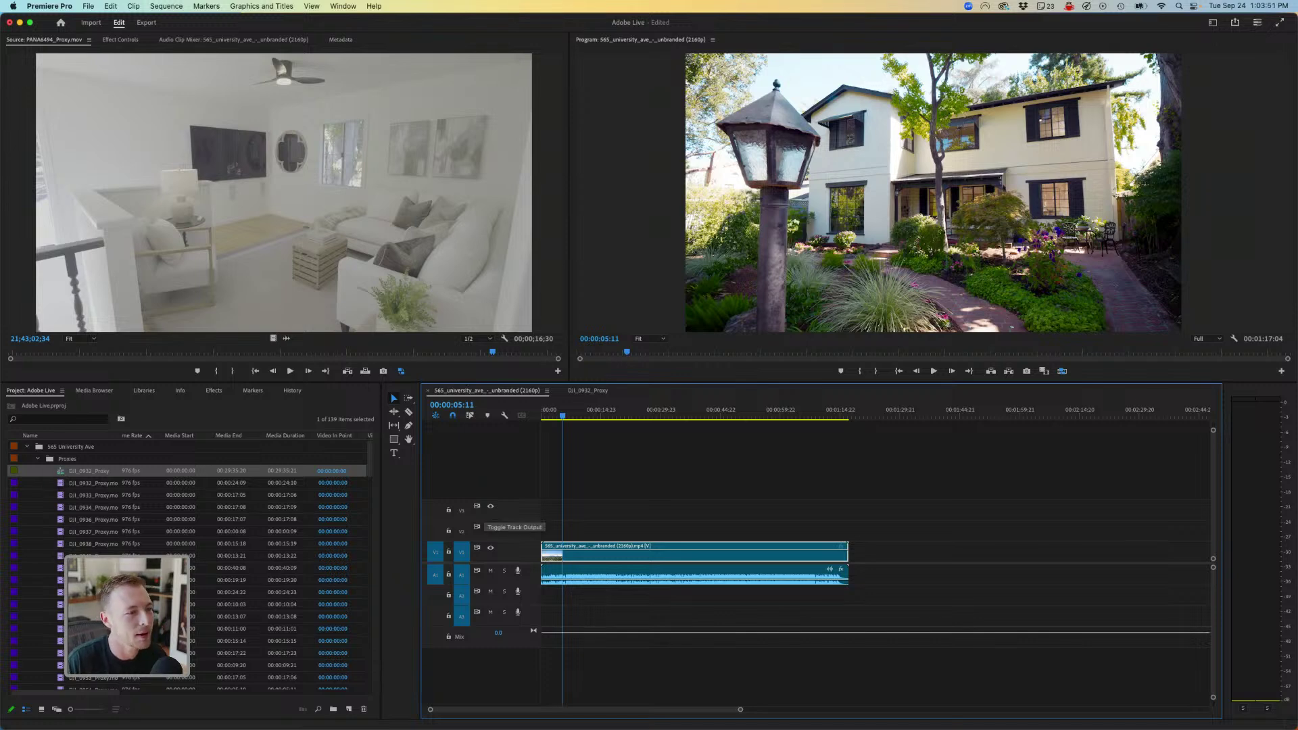
{"action": "left_click", "coordinate": [588, 391]}
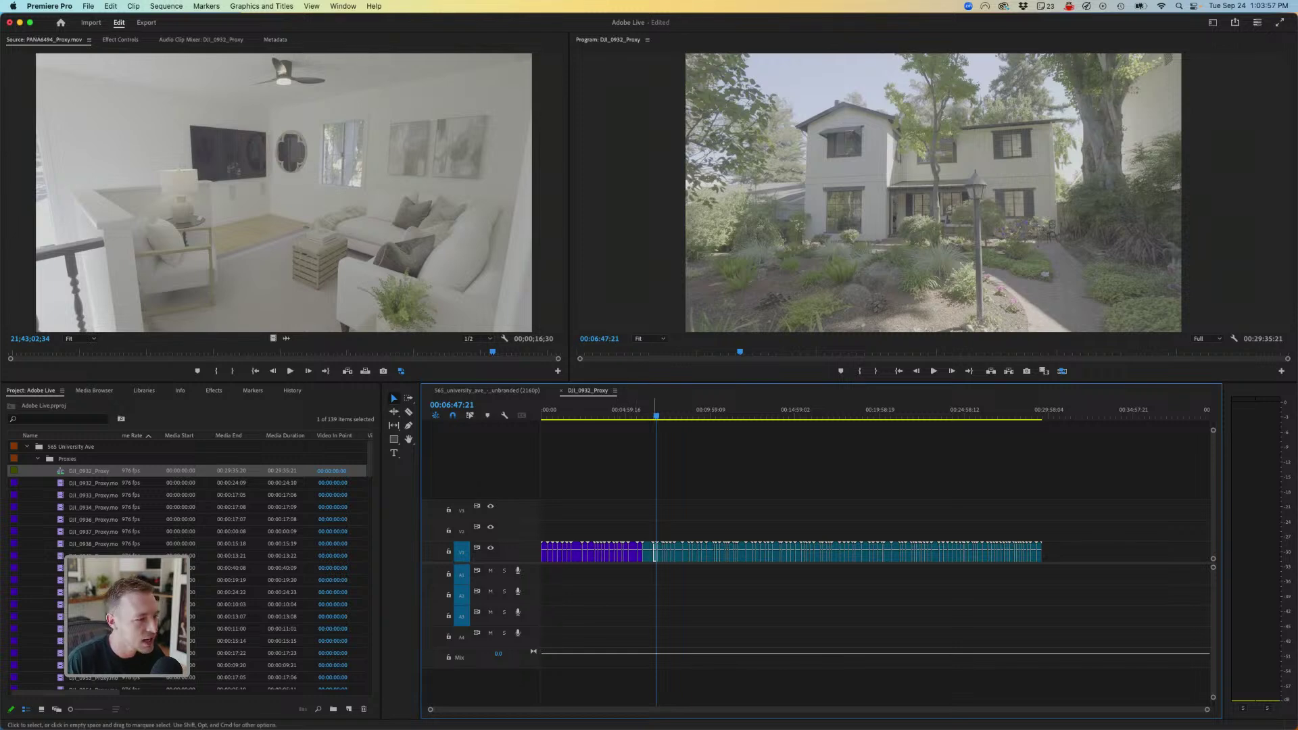
{"action": "mouse_move", "coordinate": [656, 413]}
{"action": "left_mouse_down"}
{"action": "mouse_move", "coordinate": [570, 414]}
{"action": "mouse_move", "coordinate": [657, 414]}
{"action": "left_mouse_up"}
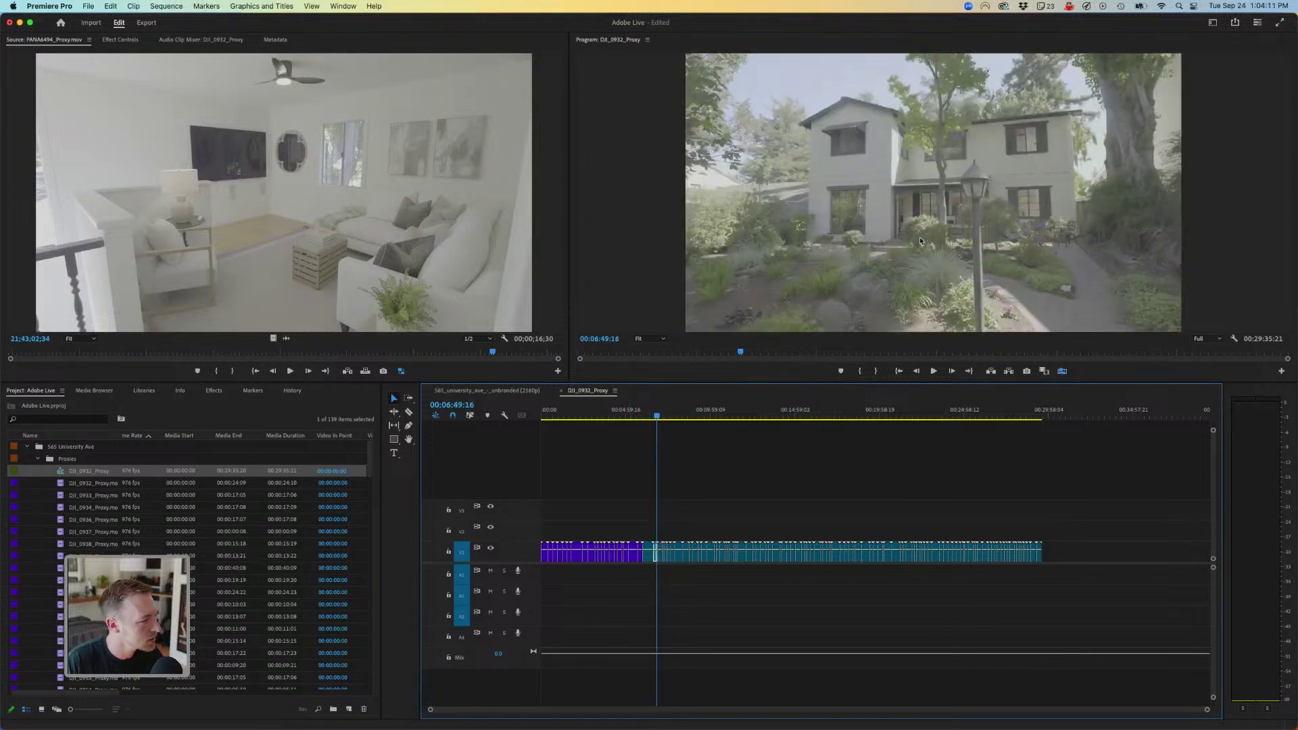
- Rename the DJI_0932_Proxy sequence to 'Adobe Live' and collapse the Proxies bin
{"action": "key", "text": "shift+1"}
{"action": "key", "text": "Return"}
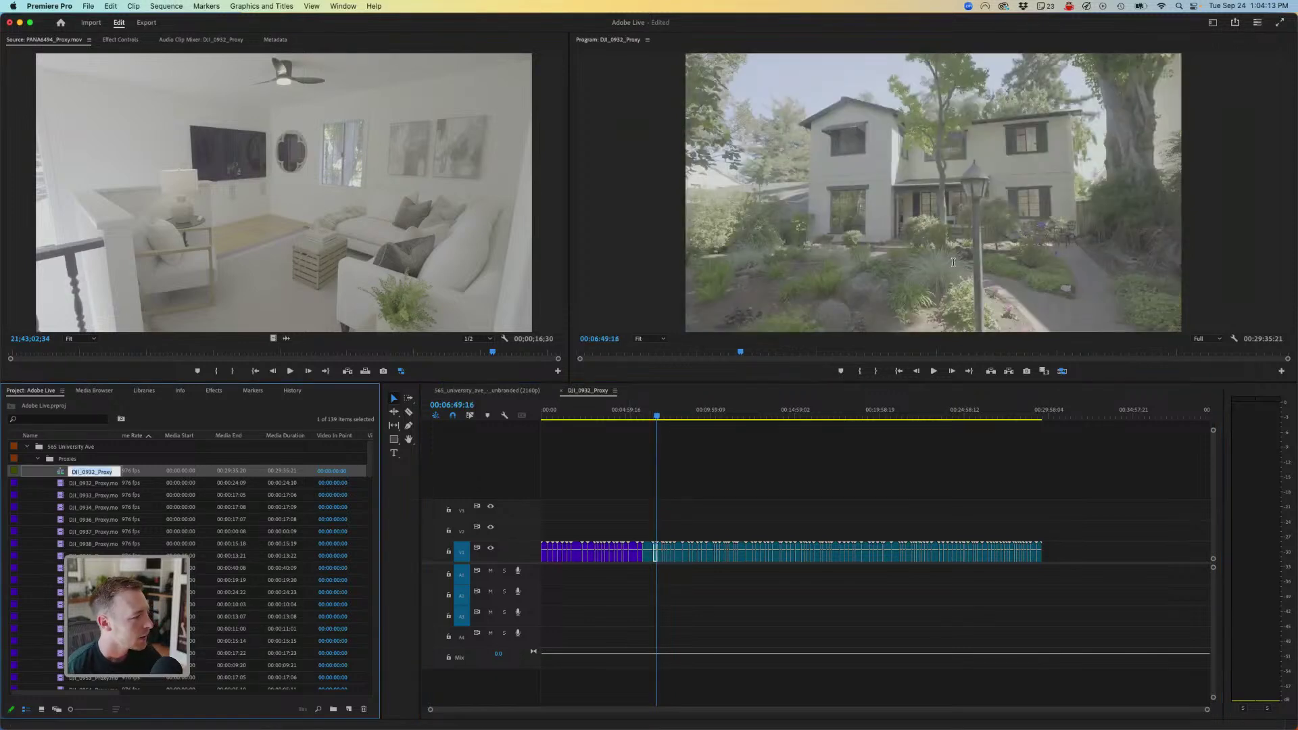
{"action": "type", "text": "Adobe Live"}
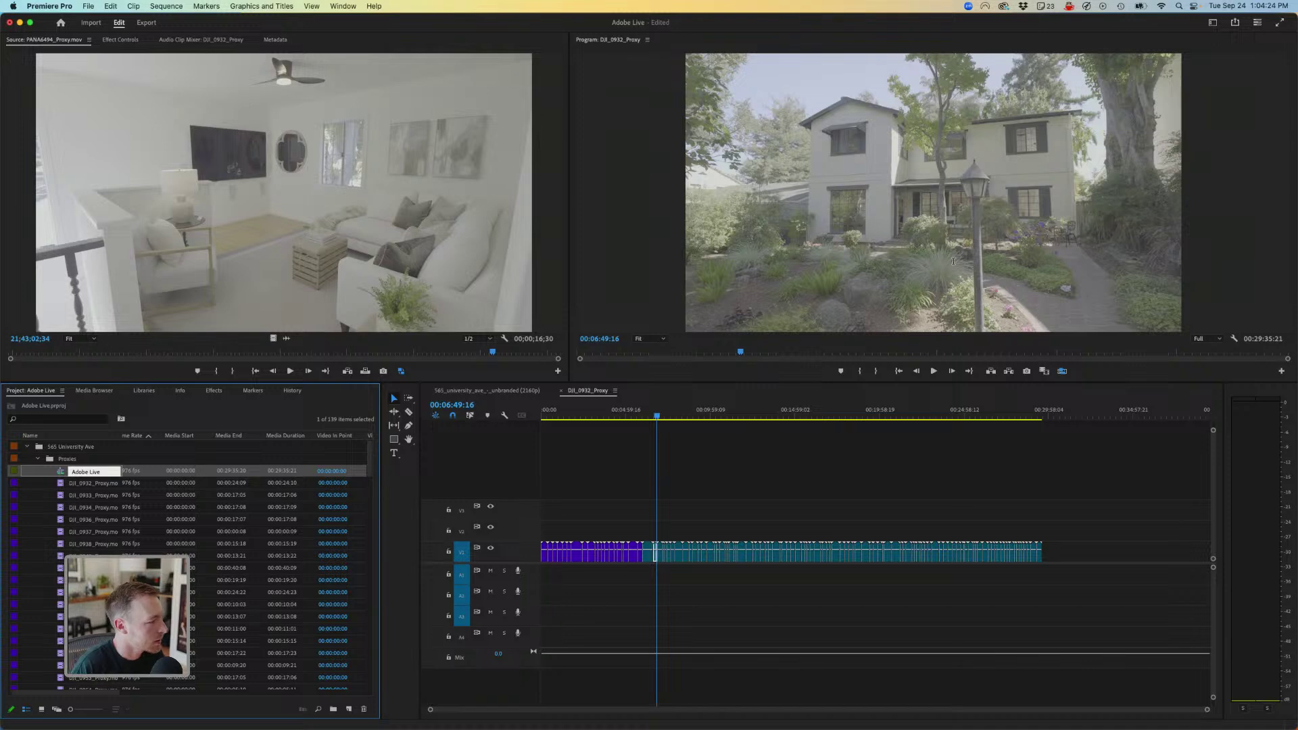
{"action": "key", "text": "Tab"}
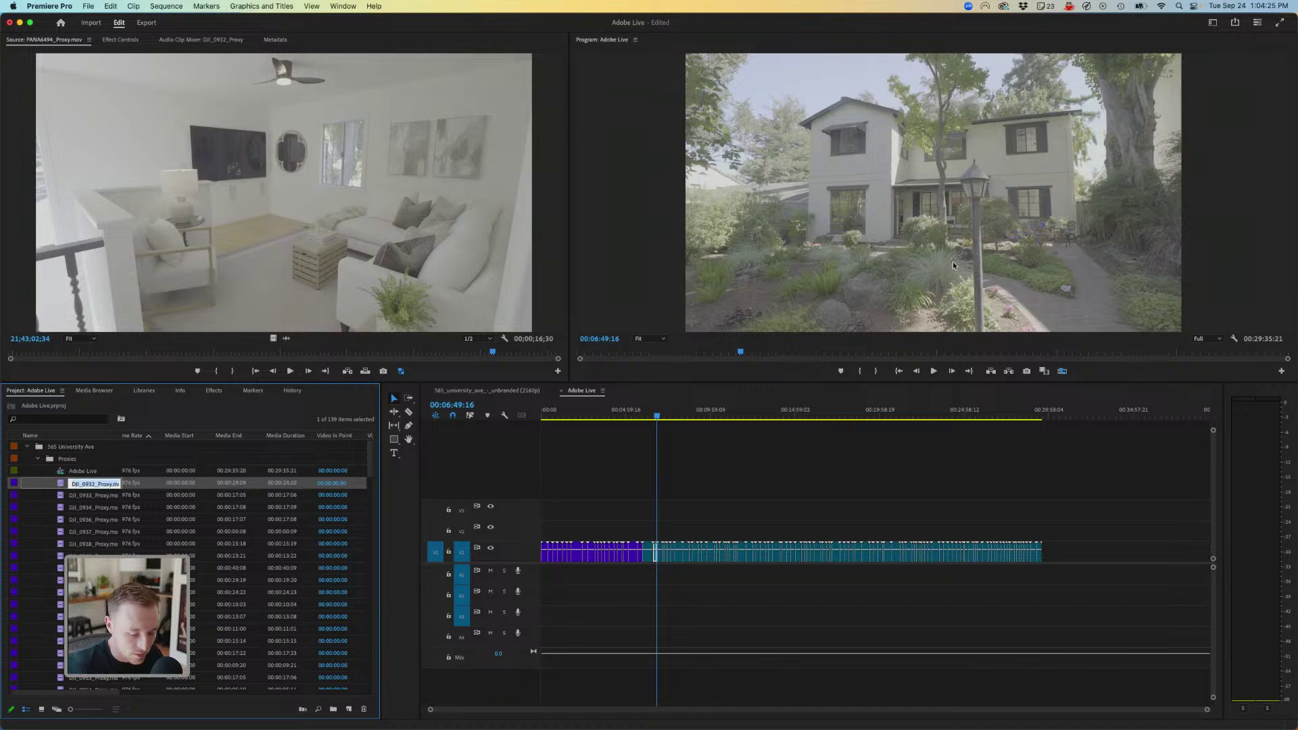
{"action": "key", "text": "Escape"}
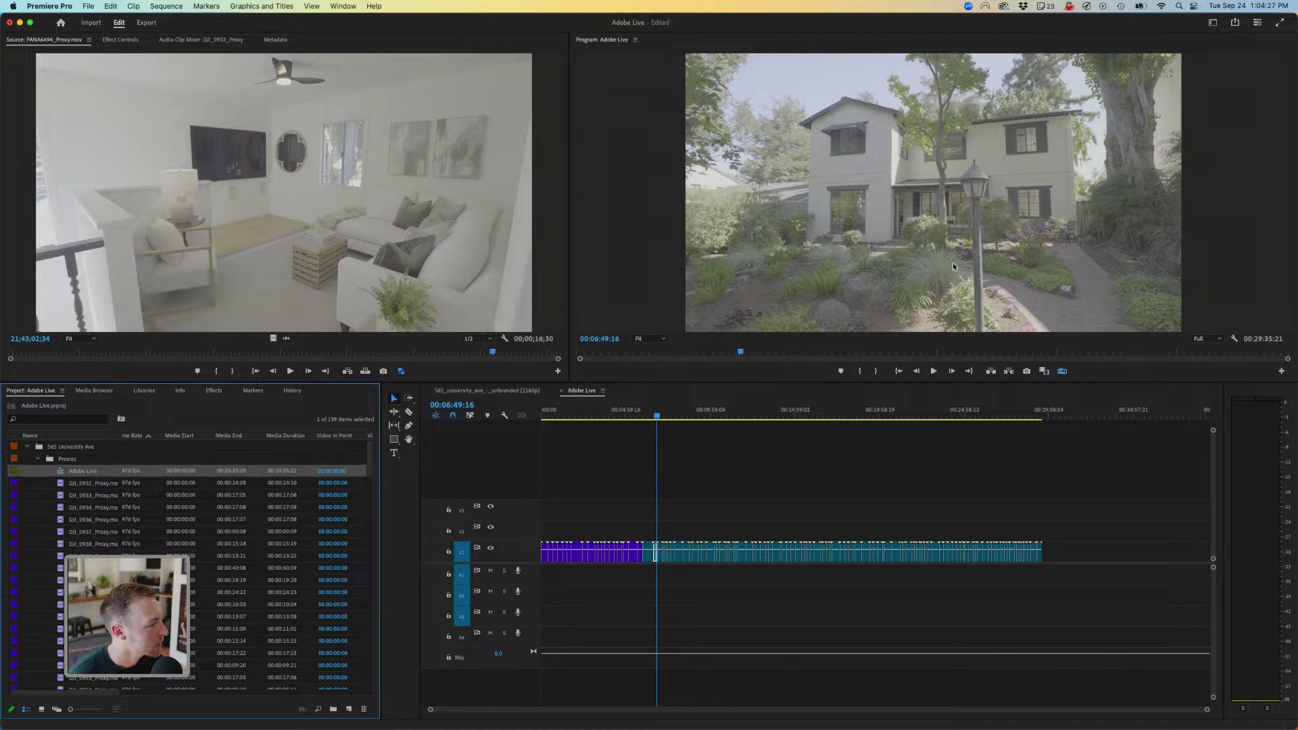
{"action": "key", "text": "Left"}
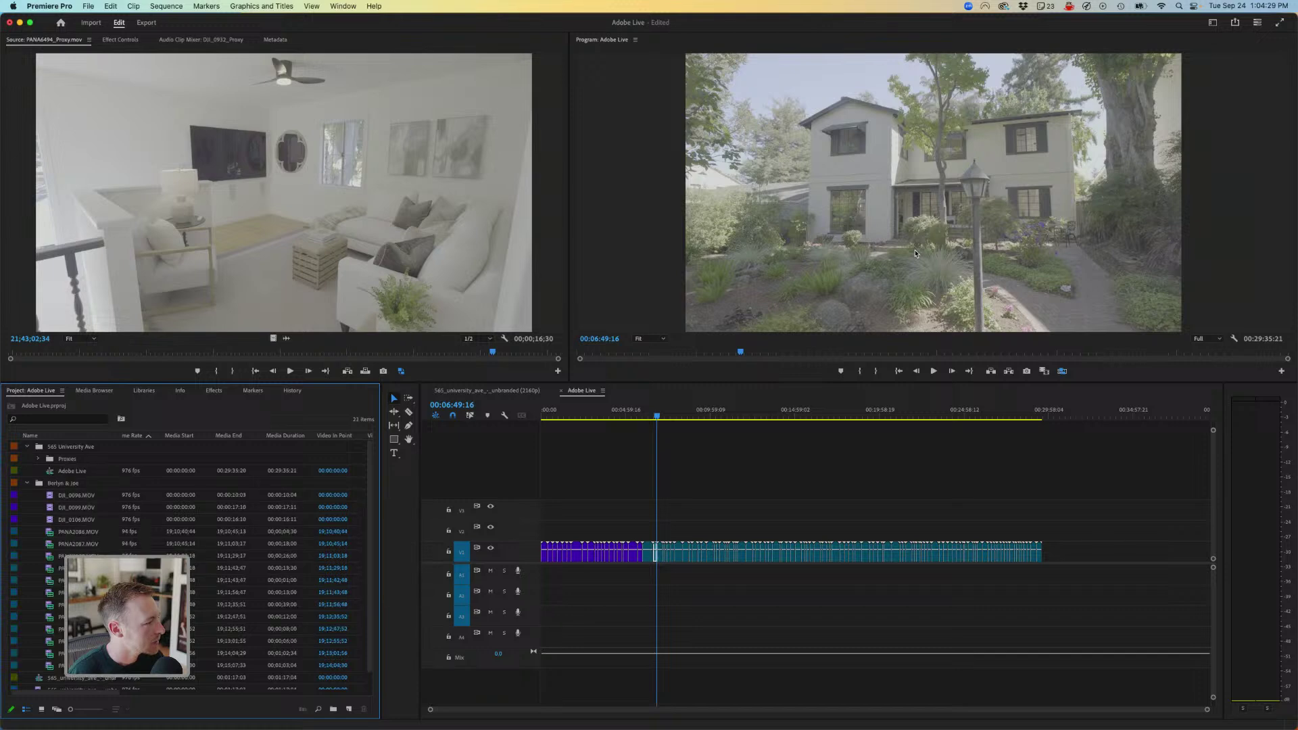
{"action": "key", "text": "Left"}
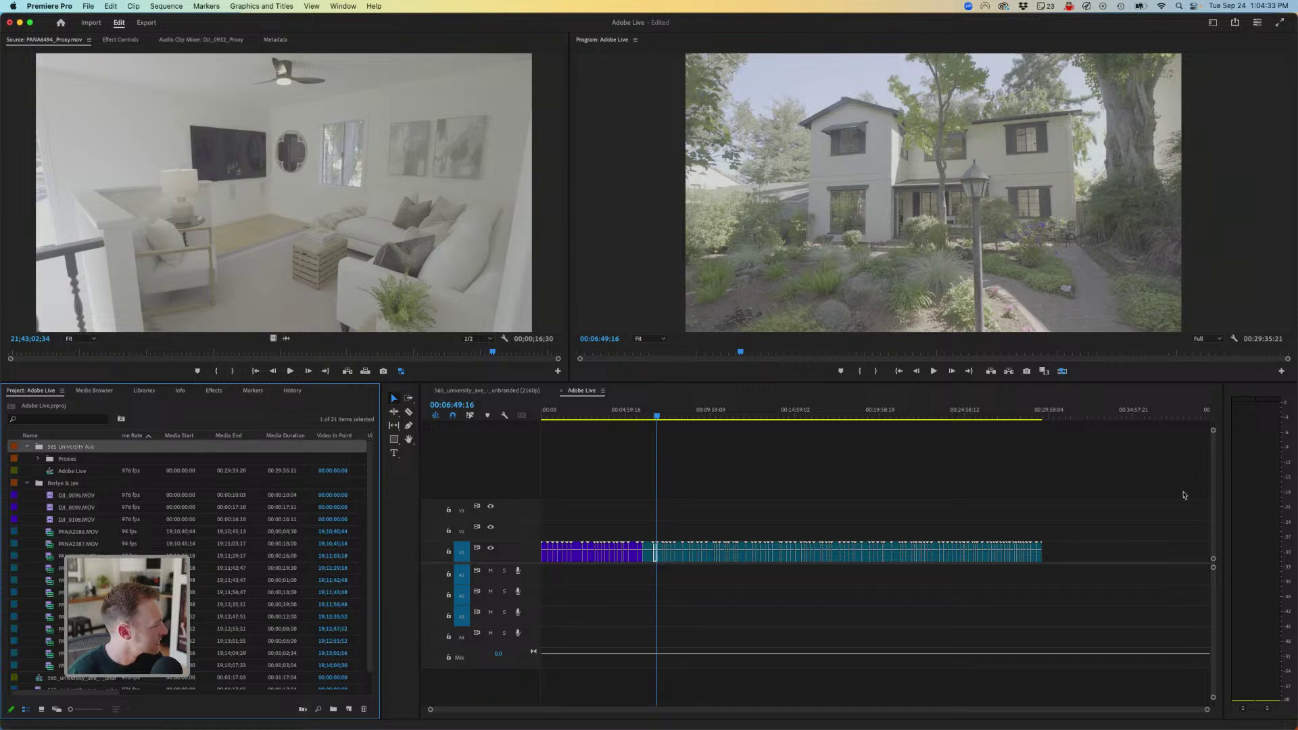
{"action": "left_click", "coordinate": [349, 708]}
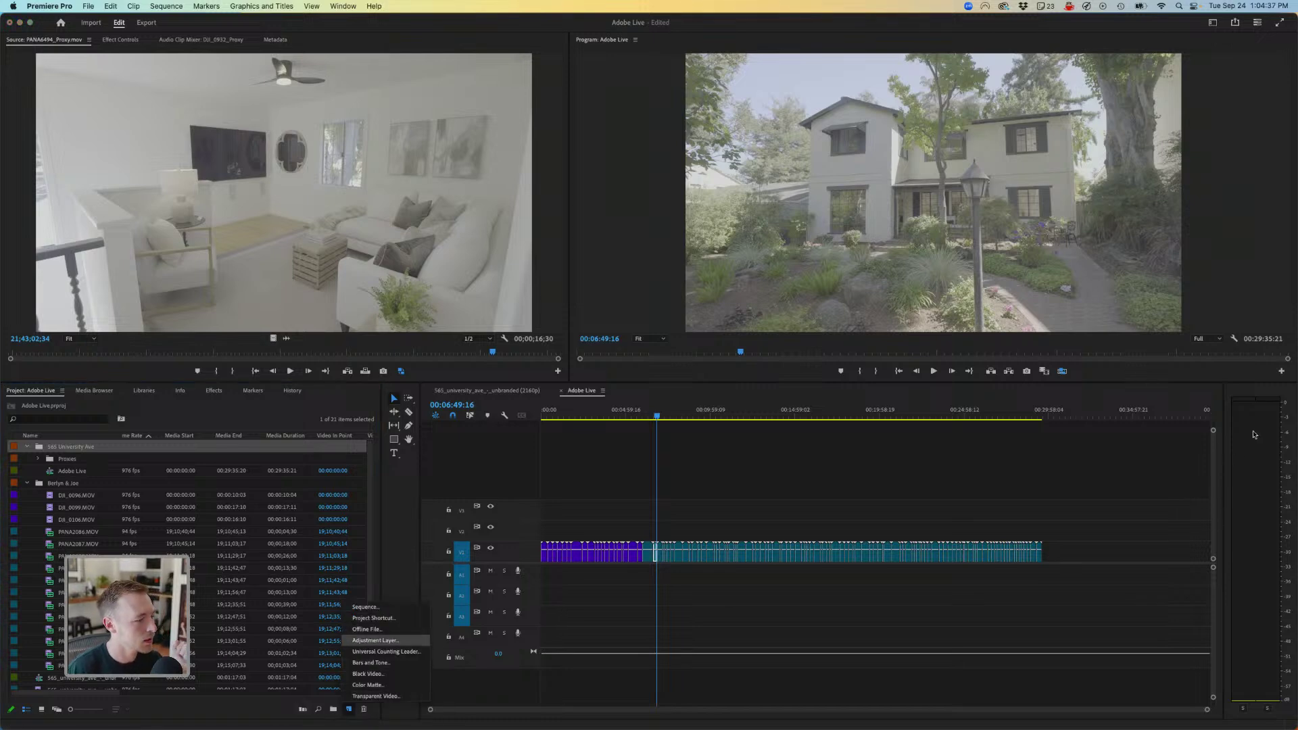
{"action": "left_click", "coordinate": [375, 640]}
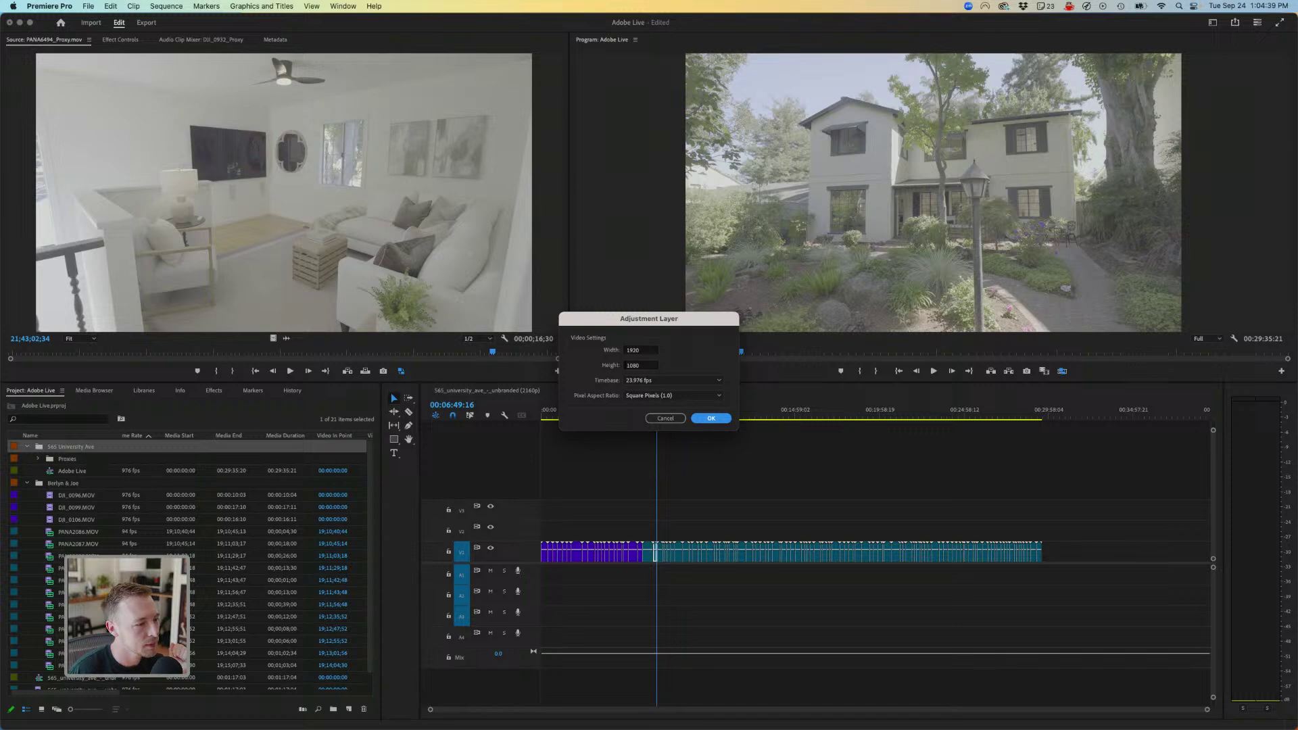
{"action": "left_click", "coordinate": [712, 418]}
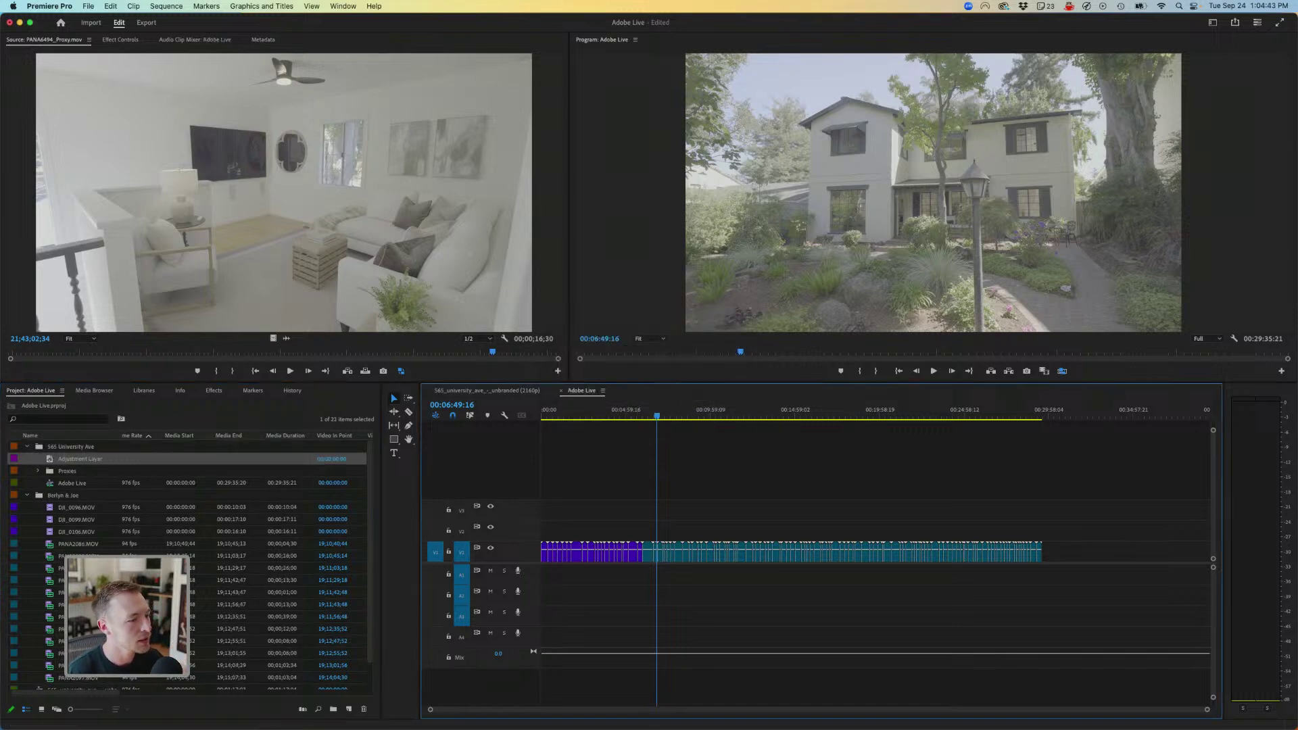
- Move the playhead to 00:06:33:12 and review Sequence Settings without changing them
{"action": "left_click", "coordinate": [590, 411]}
{"action": "left_click", "coordinate": [653, 411]}
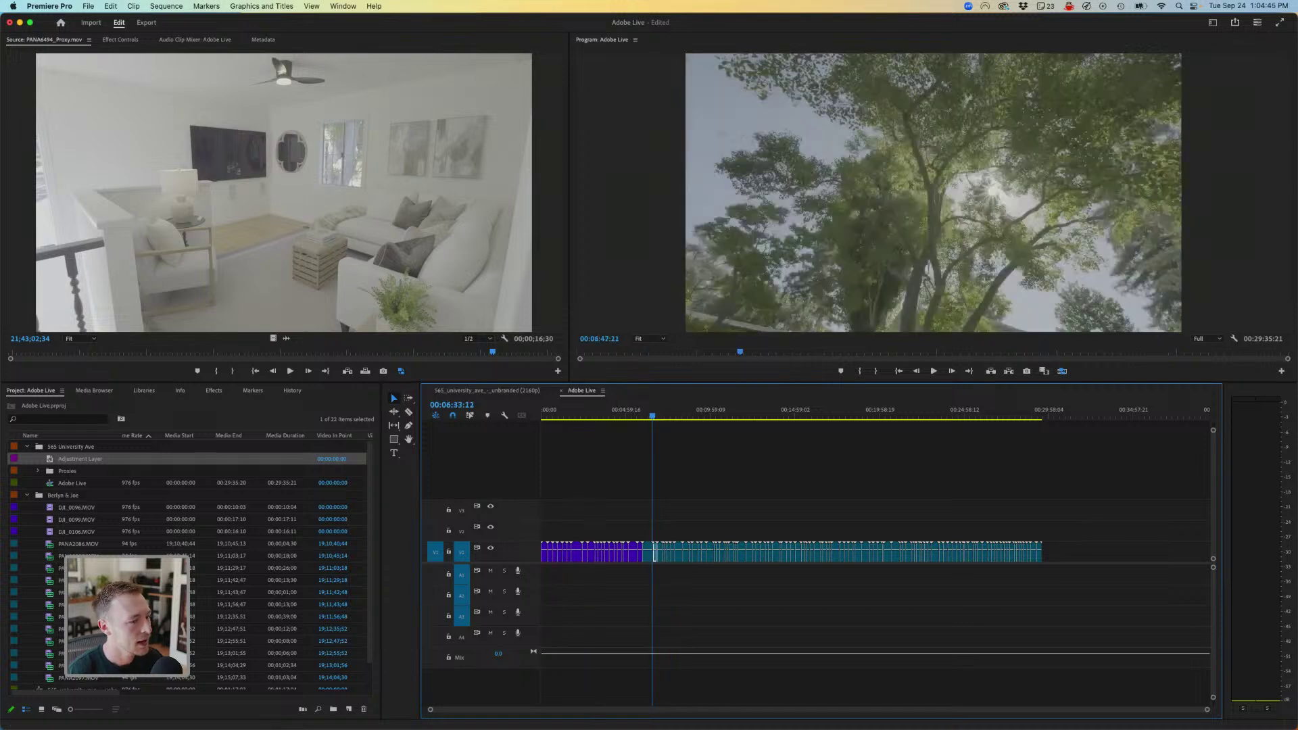
{"action": "left_click", "coordinate": [166, 6]}
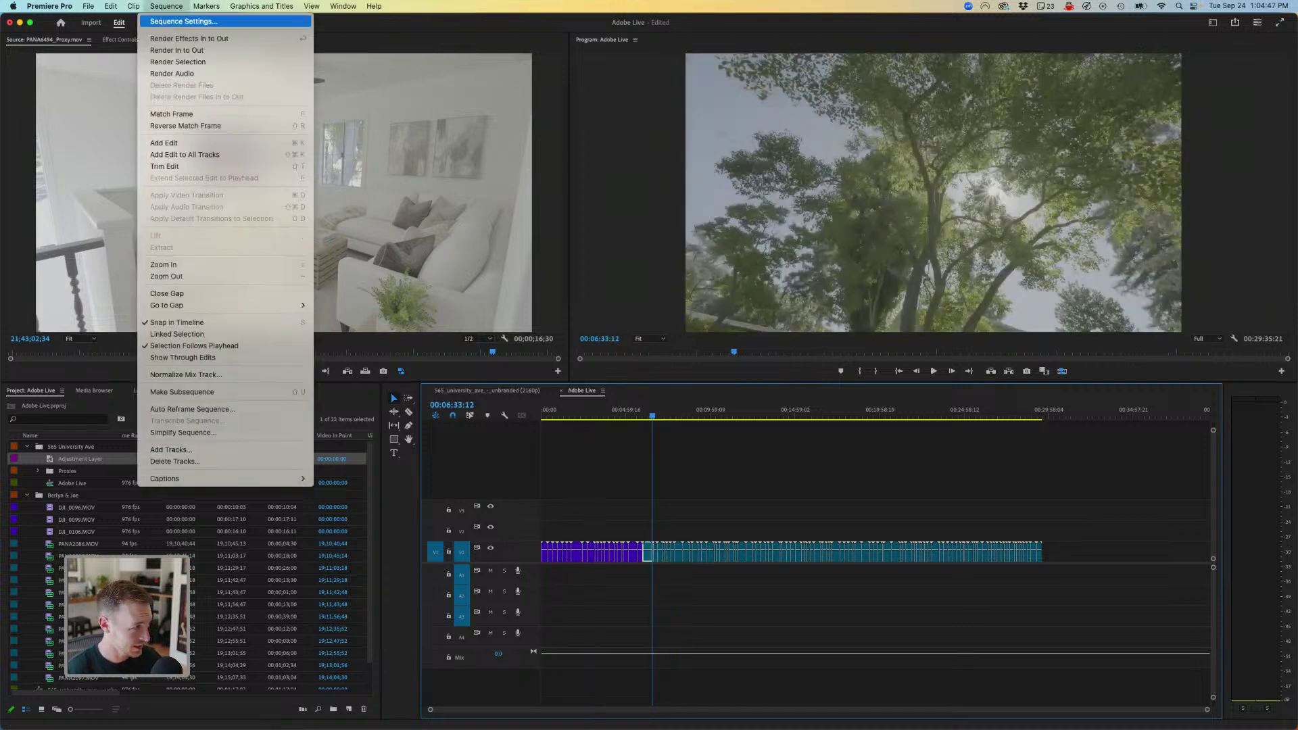
{"action": "left_click", "coordinate": [196, 21]}
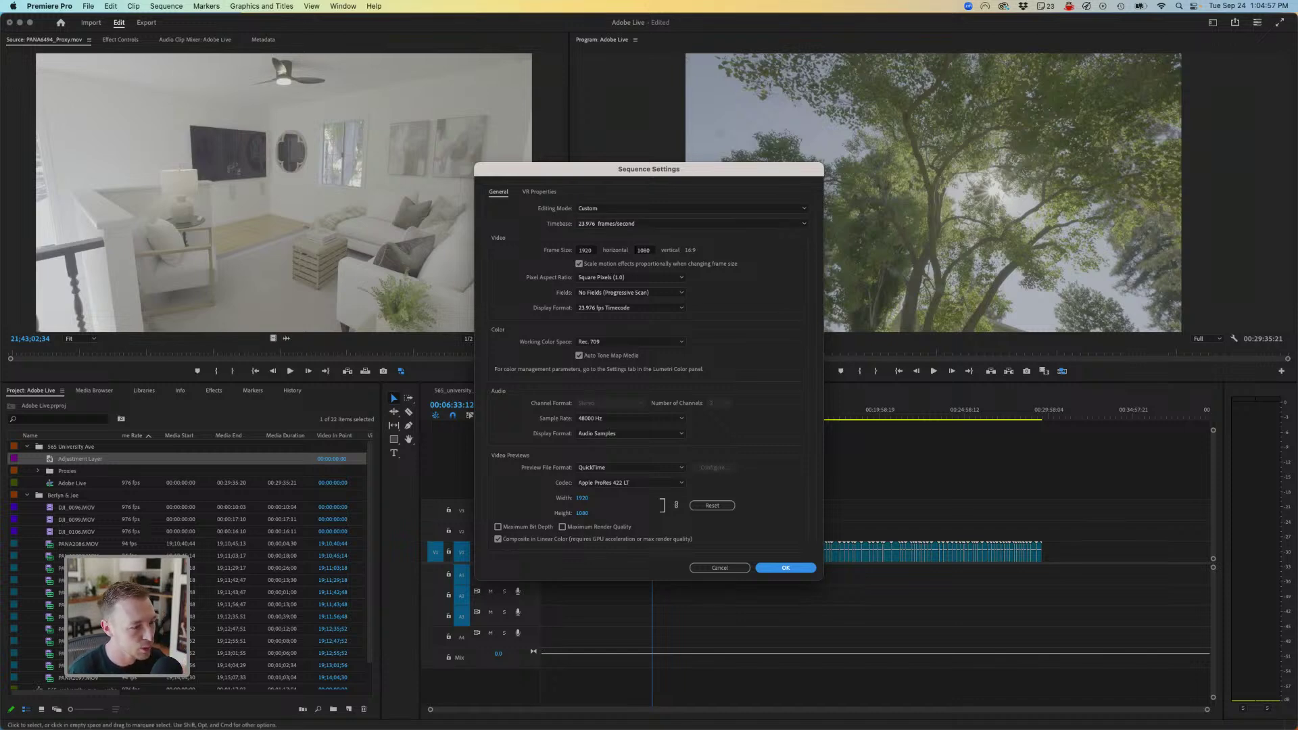
{"action": "key", "text": "Return"}
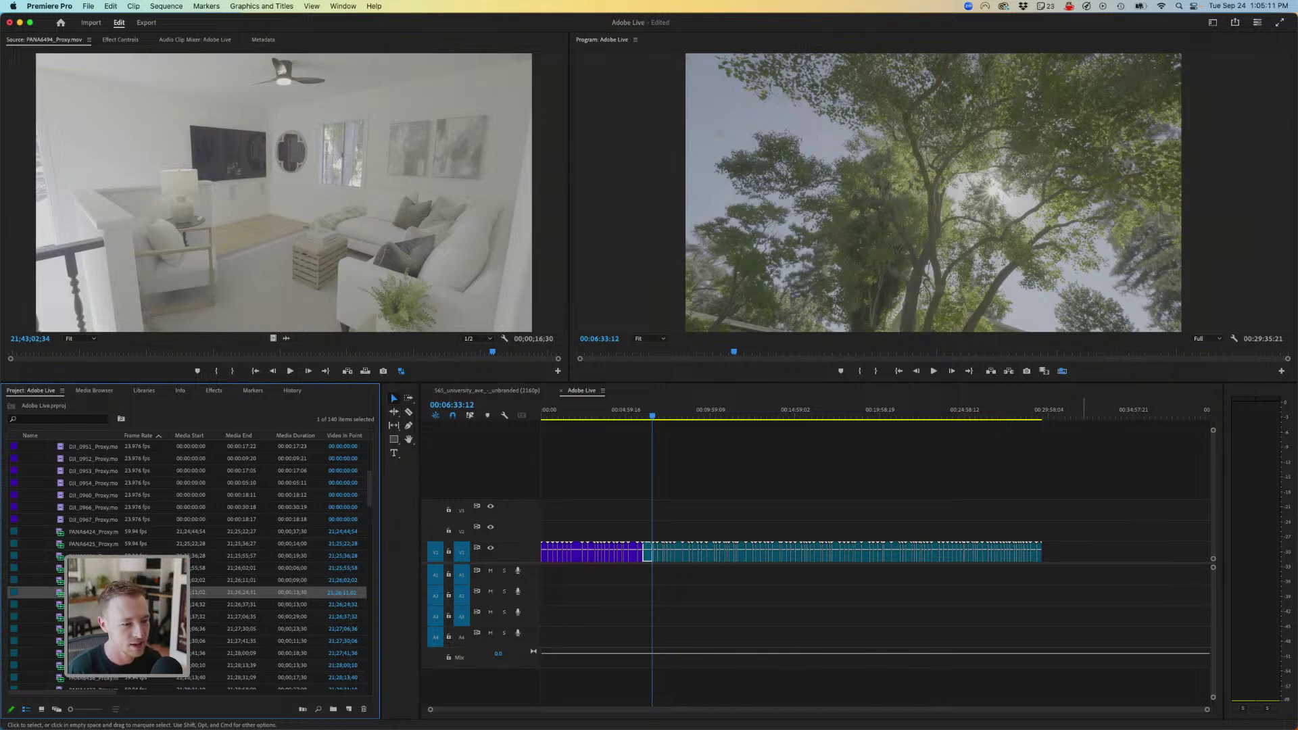
- Delete the extra clips on V1, keeping only the purple clip
{"action": "left_click_drag", "start_coordinate": [1087, 517], "coordinate": [788, 571]}
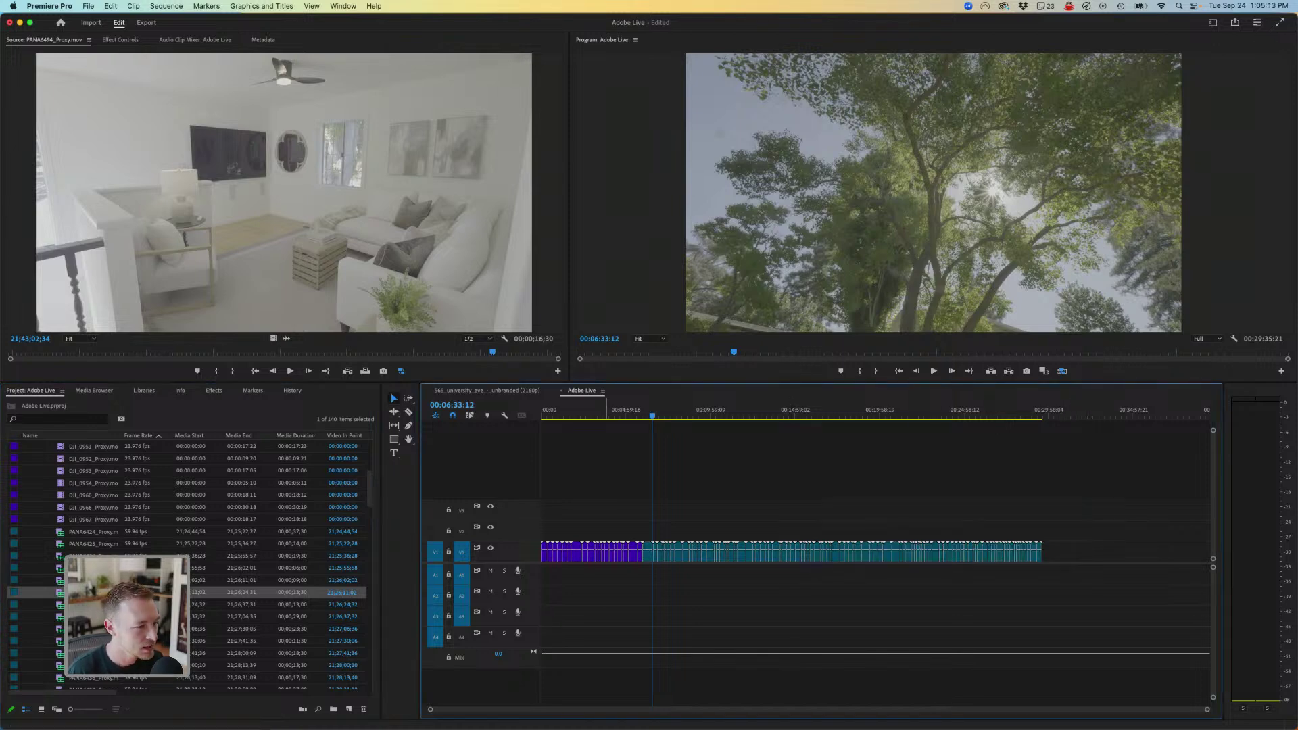
{"action": "left_click_drag", "start_coordinate": [611, 413], "coordinate": [627, 413]}
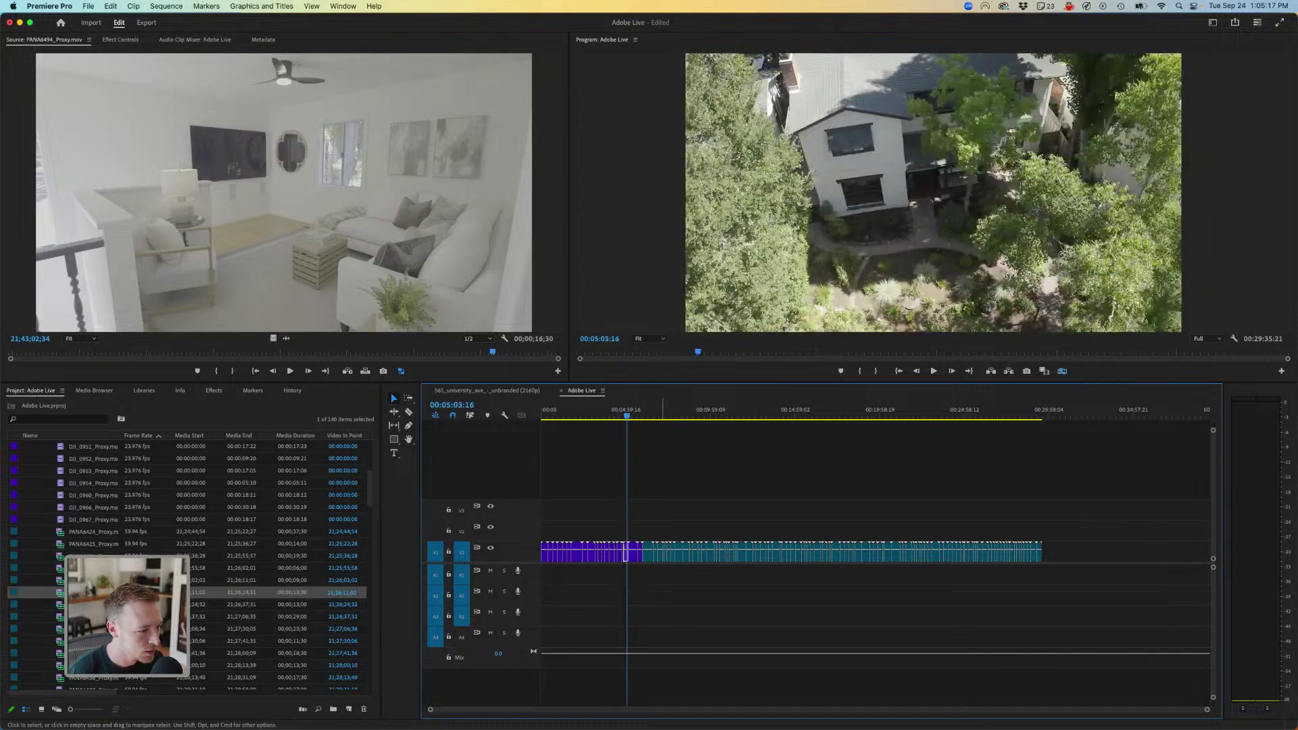
{"action": "left_click_drag", "start_coordinate": [649, 519], "coordinate": [1062, 653]}
{"action": "key", "text": "Delete"}
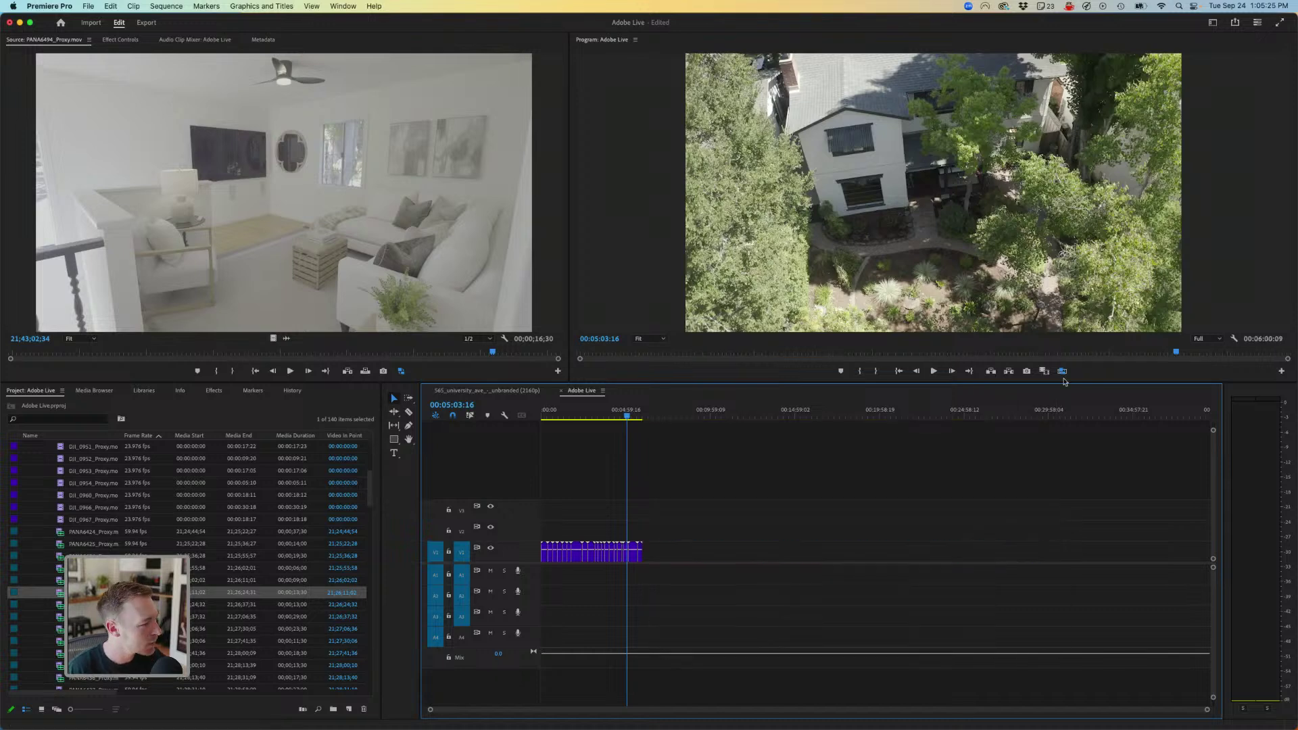
- Select the 97 new project clips and bring up their Clip Speed/Duration settings
{"action": "key", "text": "shift+1"}
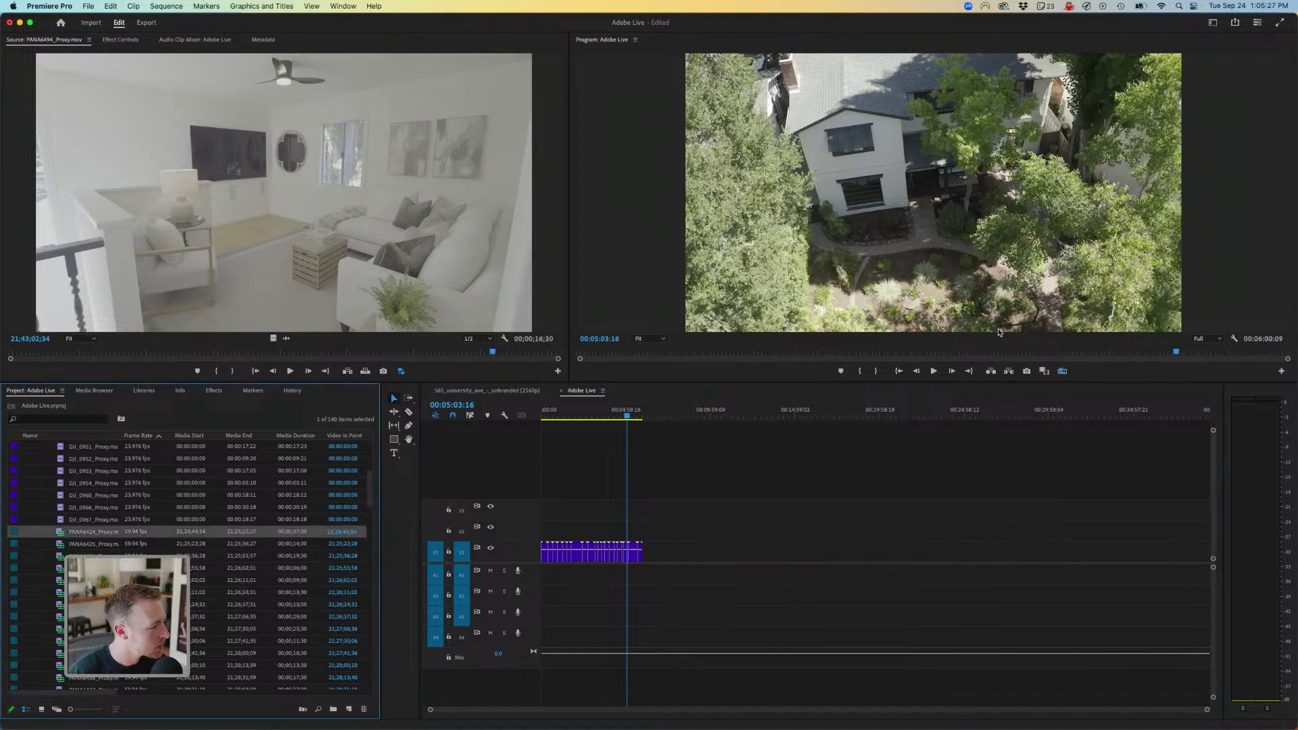
{"action": "key", "text": "Down"}
{"action": "key", "text": "Down"}
{"action": "key", "text": "Down"}
{"action": "key", "text": "Down"}
{"action": "key", "text": "Down"}
{"action": "key", "text": "Down"}
{"action": "key", "text": "Down"}
{"action": "key", "text": "Down"}
{"action": "key", "text": "Down"}
{"action": "key", "text": "Down"}
{"action": "key", "text": "Down"}
{"action": "key", "text": "Down"}
{"action": "key", "text": "Down"}
{"action": "key", "text": "Down"}
{"action": "key", "text": "Down"}
{"action": "key", "text": "Down"}
{"action": "key", "text": "Down"}
{"action": "key", "text": "Down"}
{"action": "key", "text": "Down"}
{"action": "key", "text": "Down"}
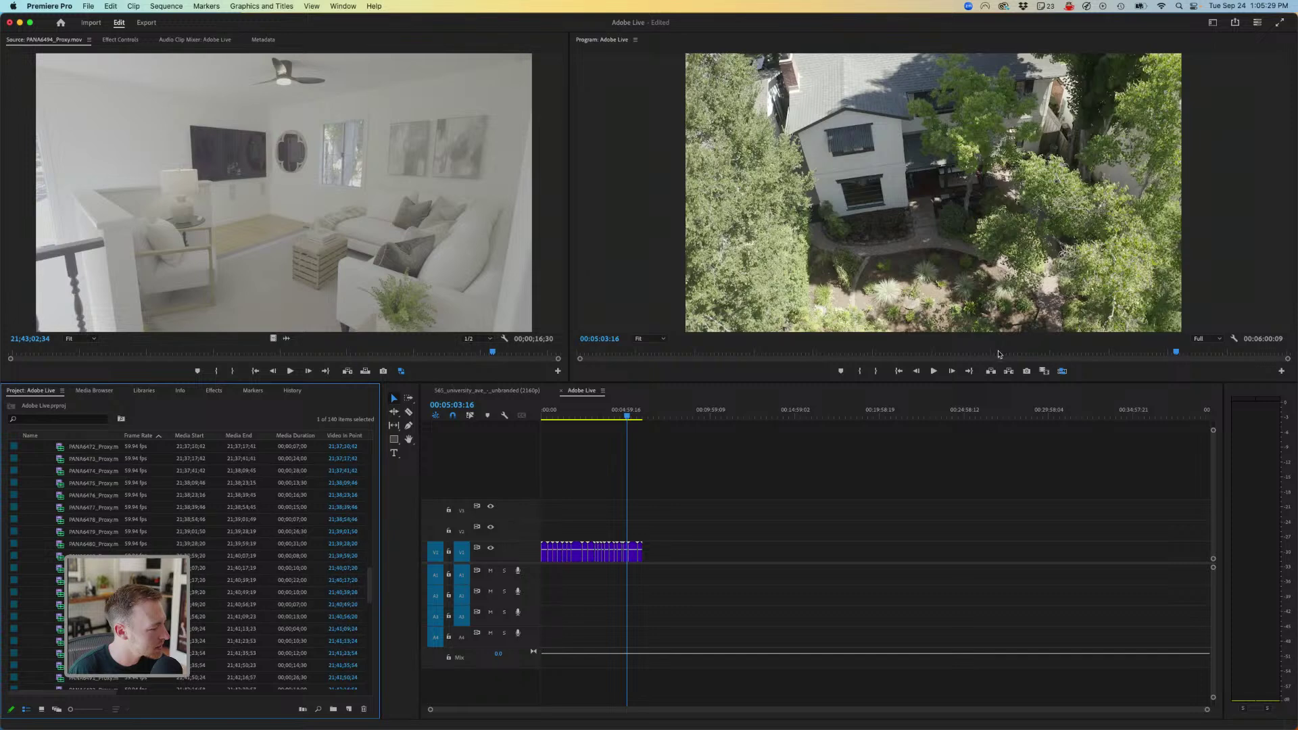
{"action": "key", "text": "shift+End"}
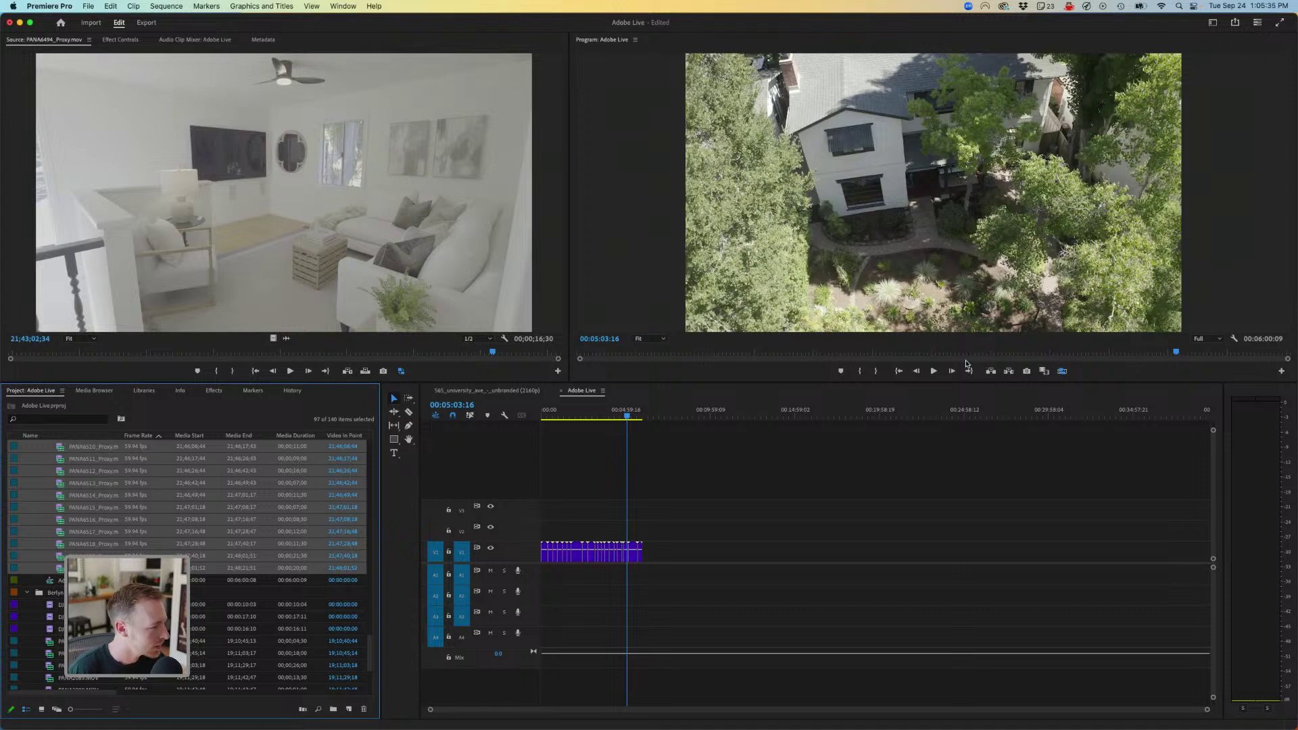
{"action": "key", "text": "super+r"}
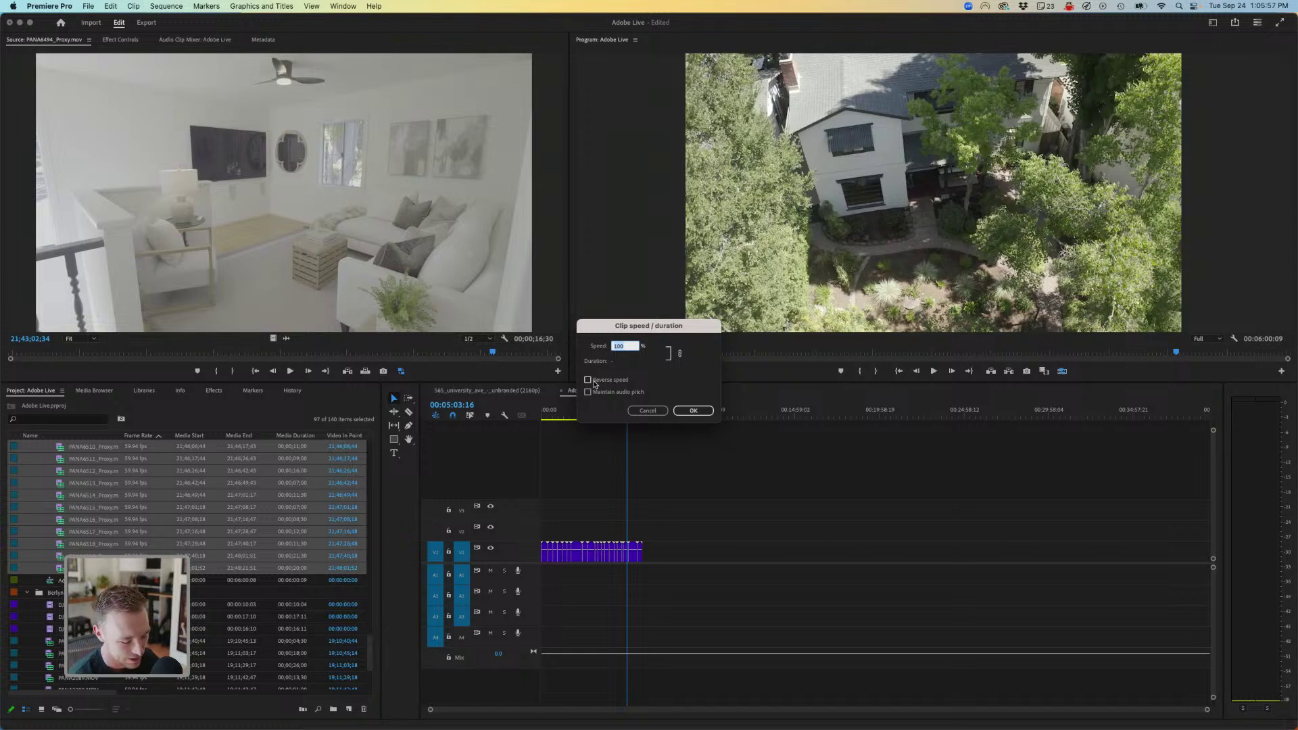
- Slow the selected clips to 60% speed and insert them after the purple clip
{"action": "type", "text": "60"}
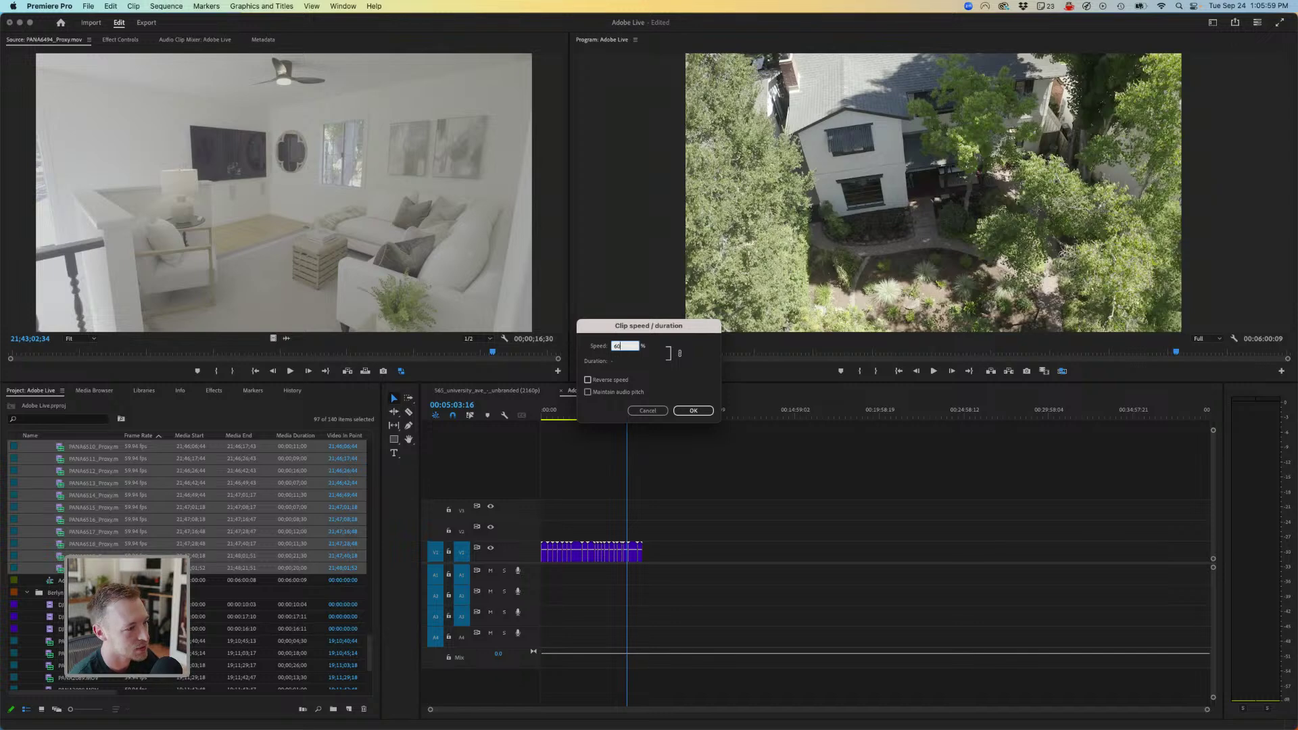
{"action": "key", "text": "Return"}
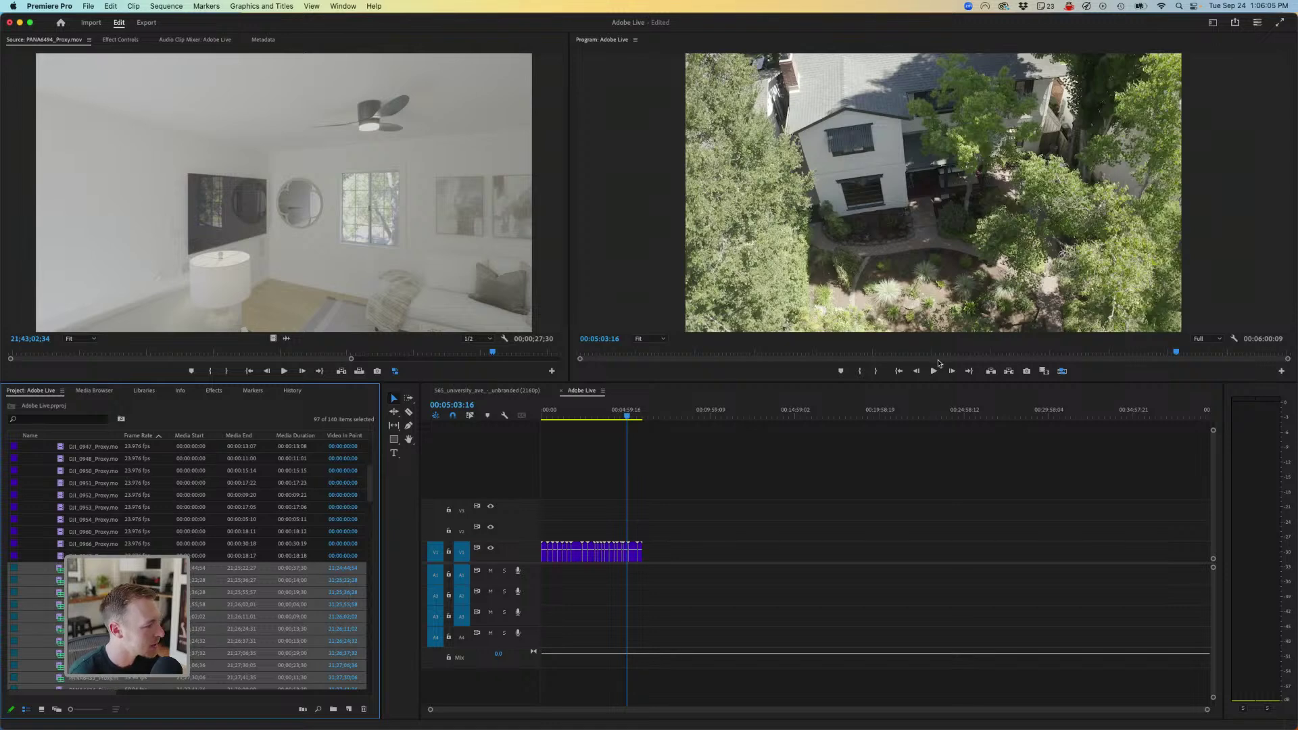
{"action": "key", "text": "."}
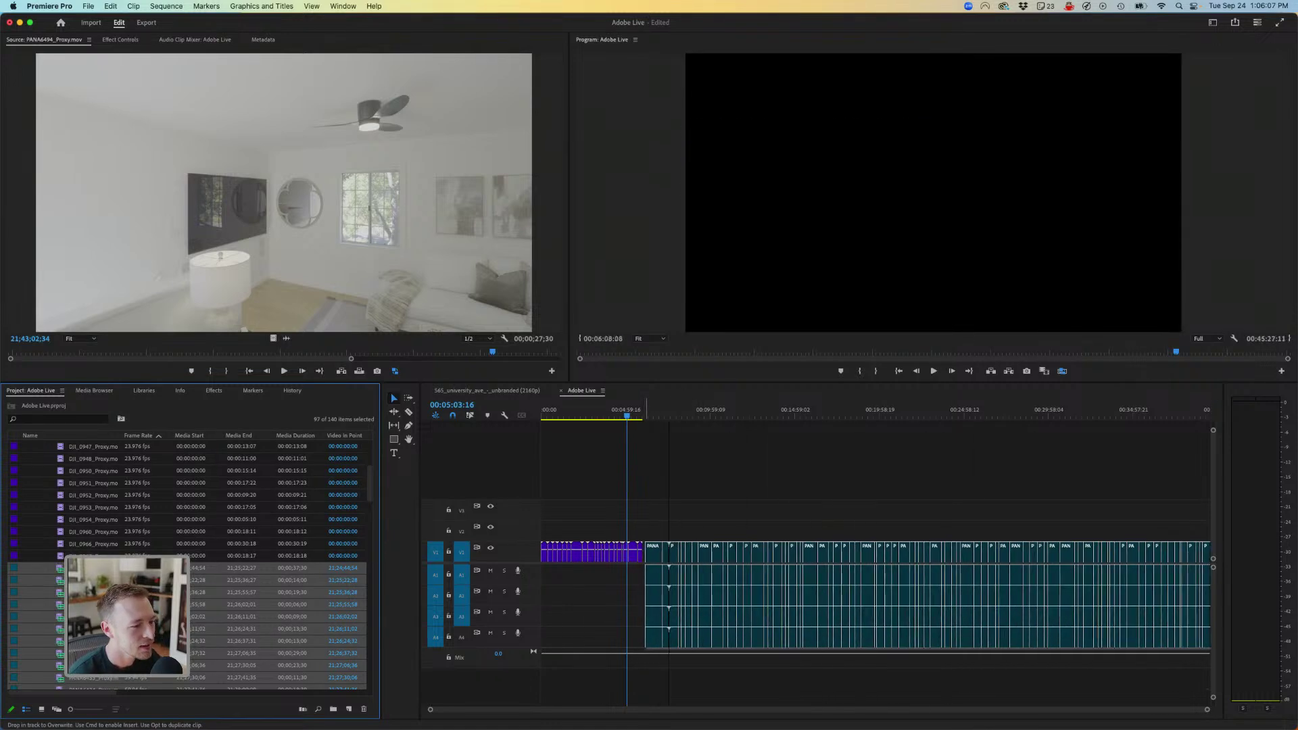
- Delete all audio from the newly added clips and reopen their speed settings
{"action": "key", "text": "minus"}
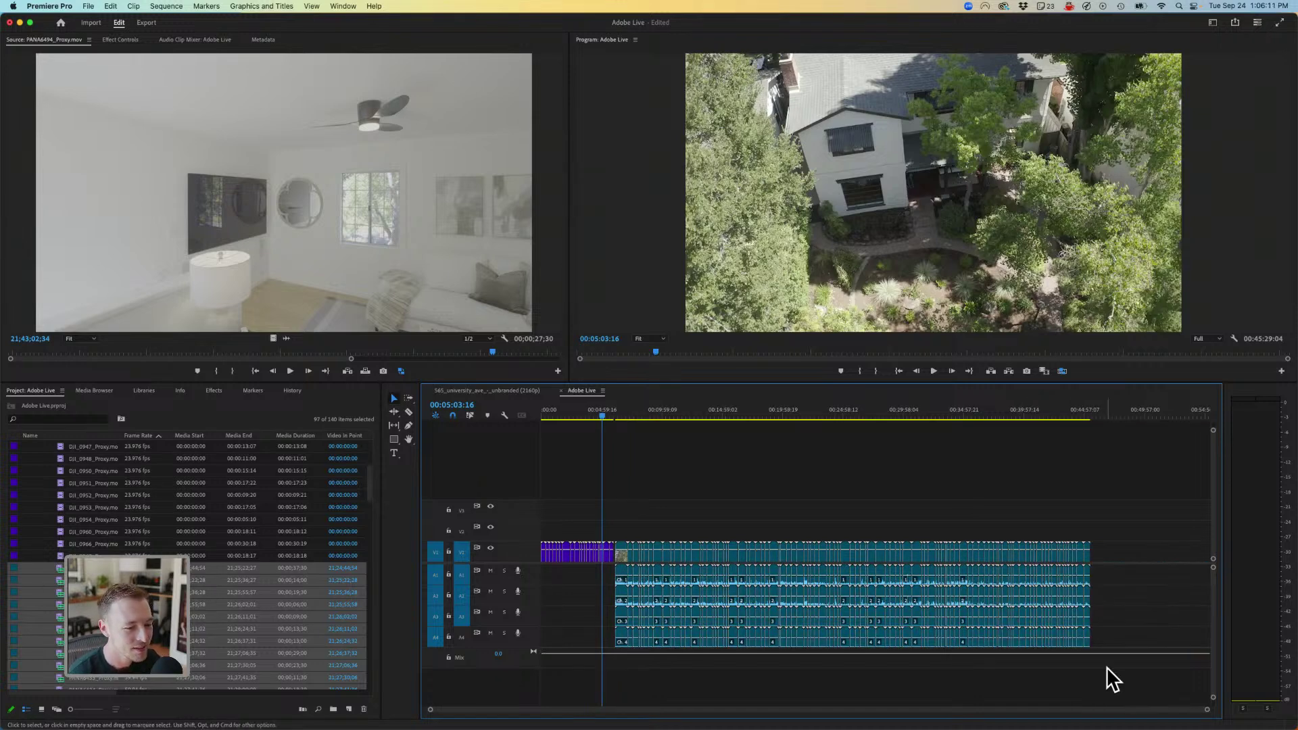
{"action": "left_click_drag", "start_coordinate": [1106, 670], "coordinate": [591, 572]}
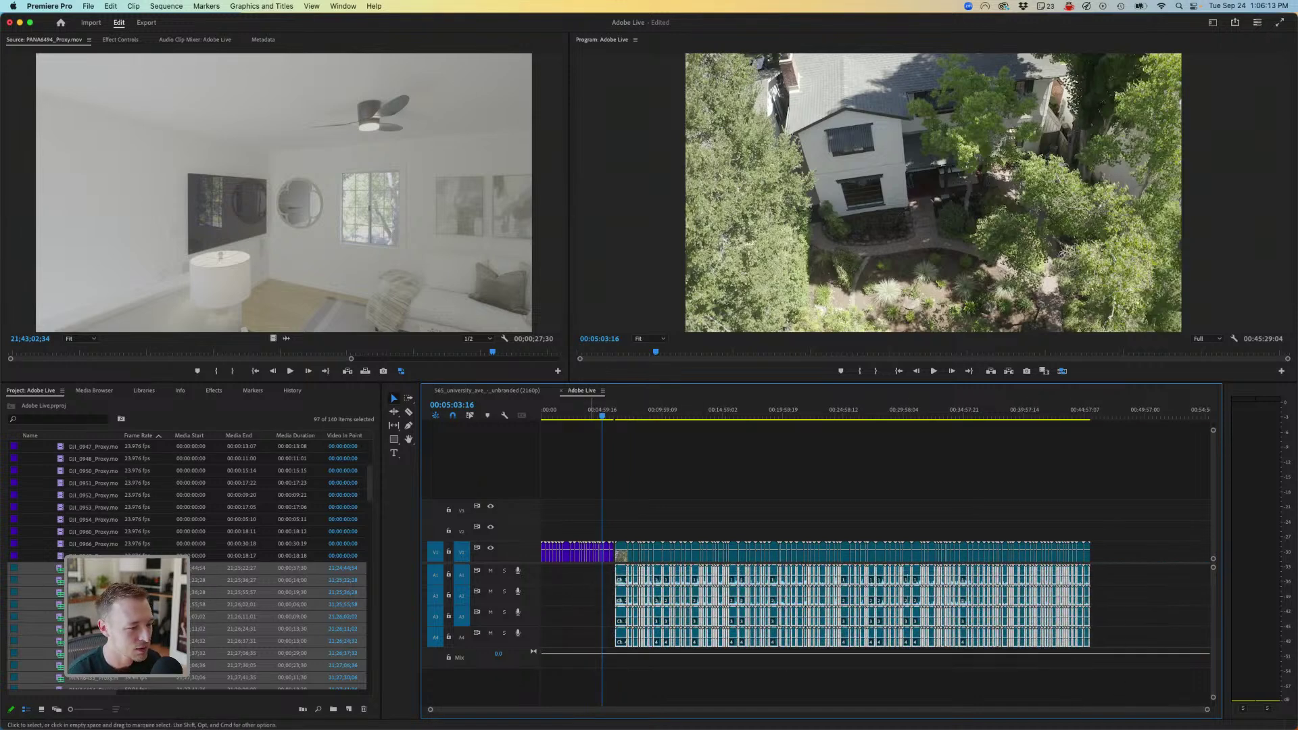
{"action": "key", "text": "Delete"}
{"action": "key", "text": "super+r"}
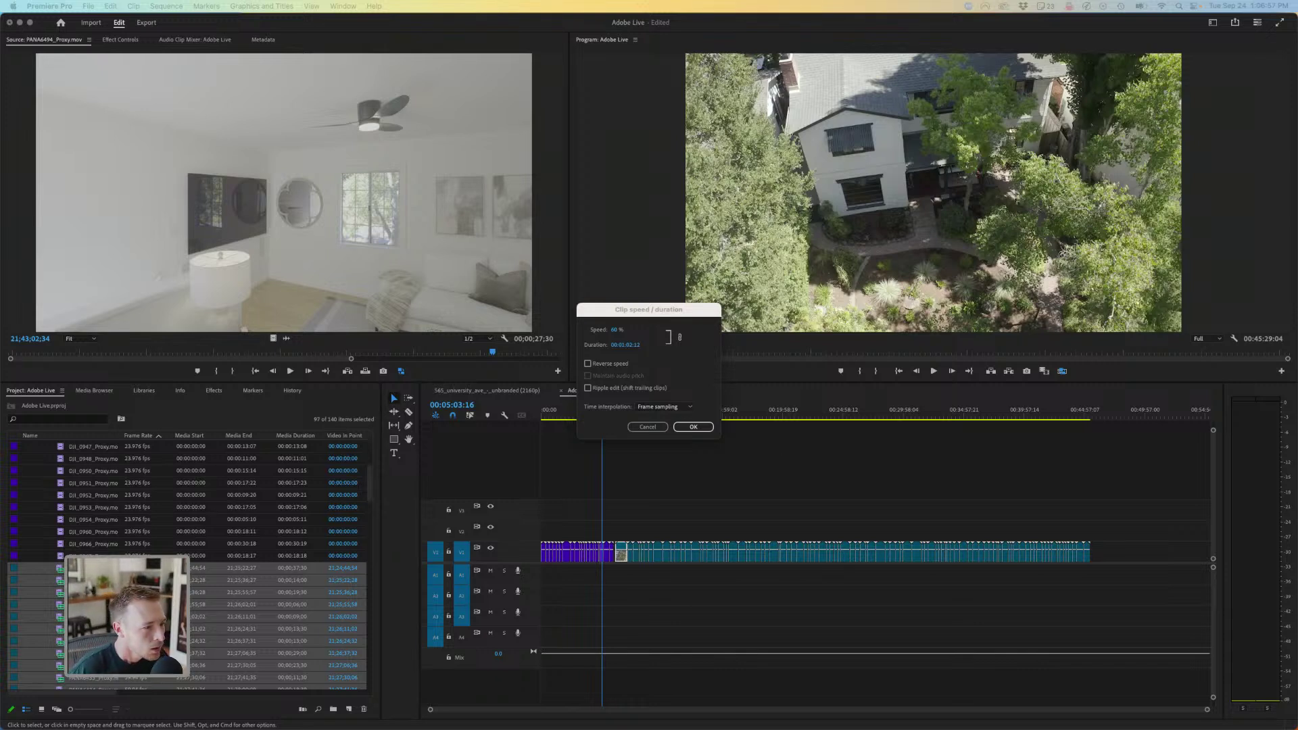
- Confirm the 60% speed and play through the new footage, zoomed in and fast-forwarding
{"action": "key", "text": "Return"}
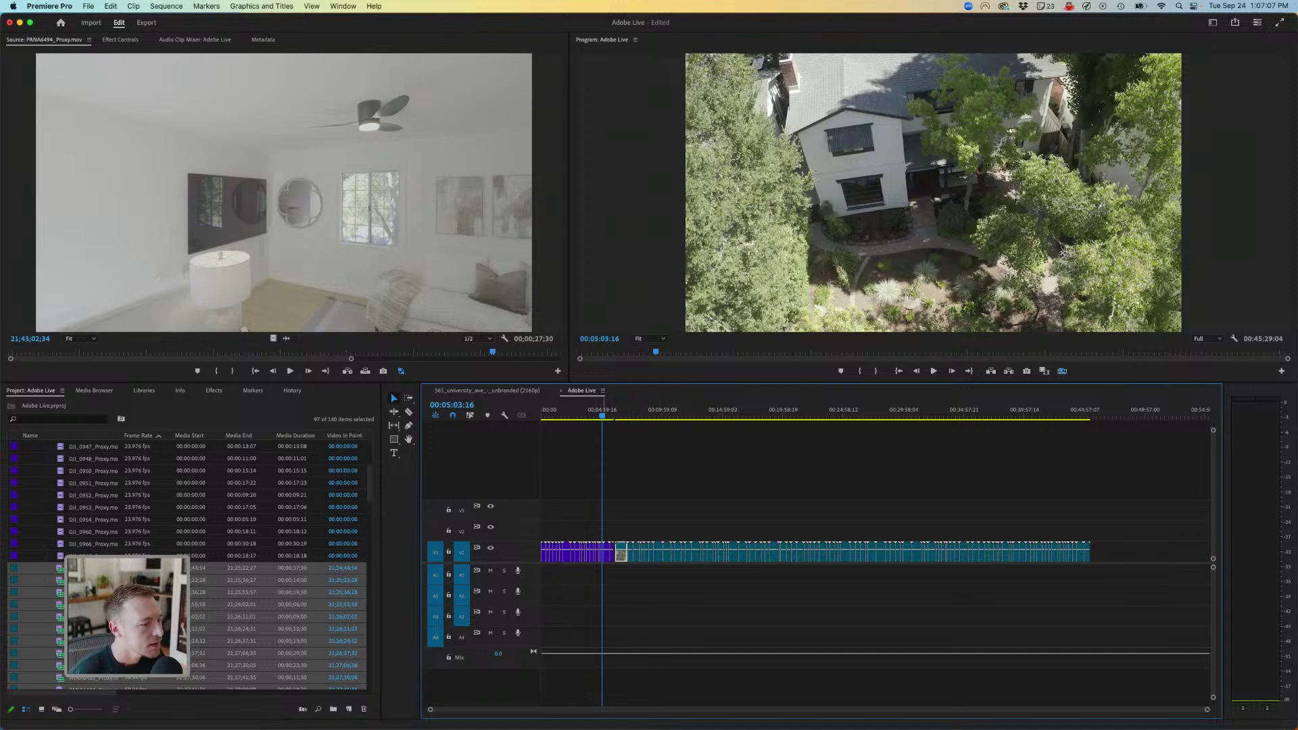
{"action": "left_click", "coordinate": [623, 417]}
{"action": "key", "text": "space"}
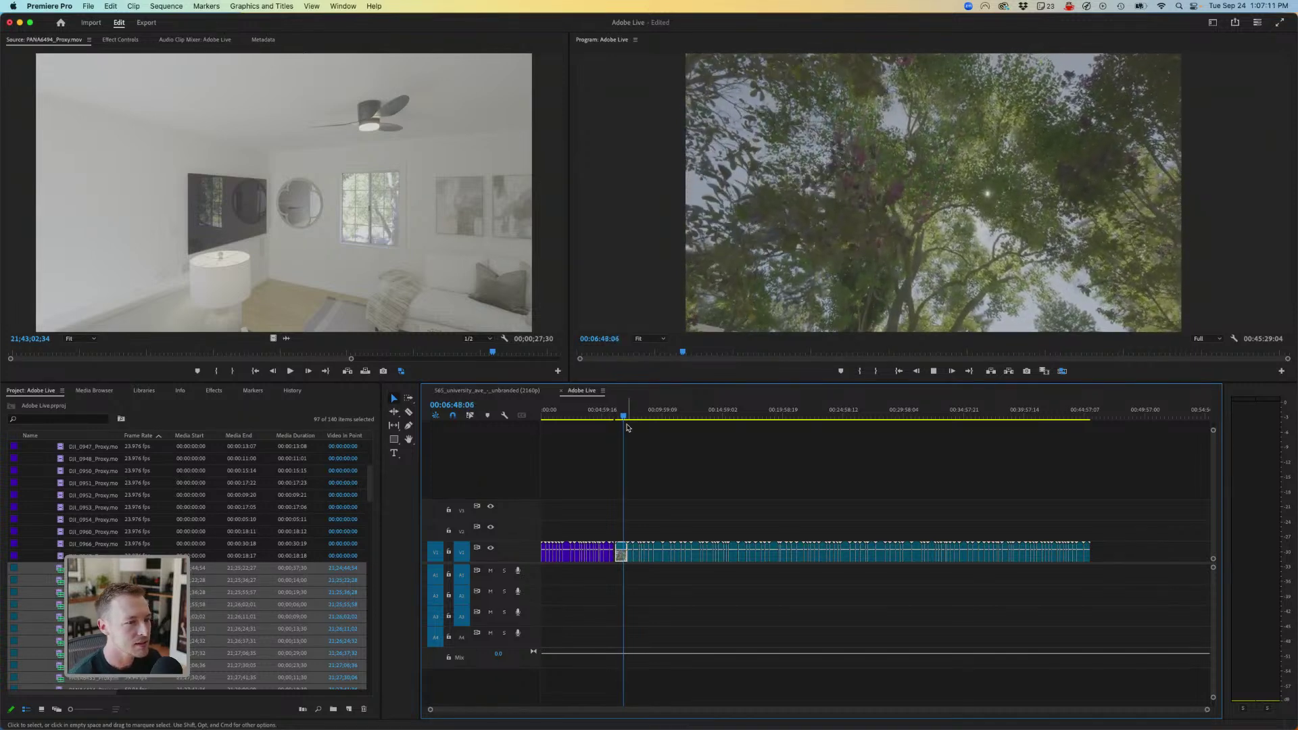
{"action": "key", "text": "equal"}
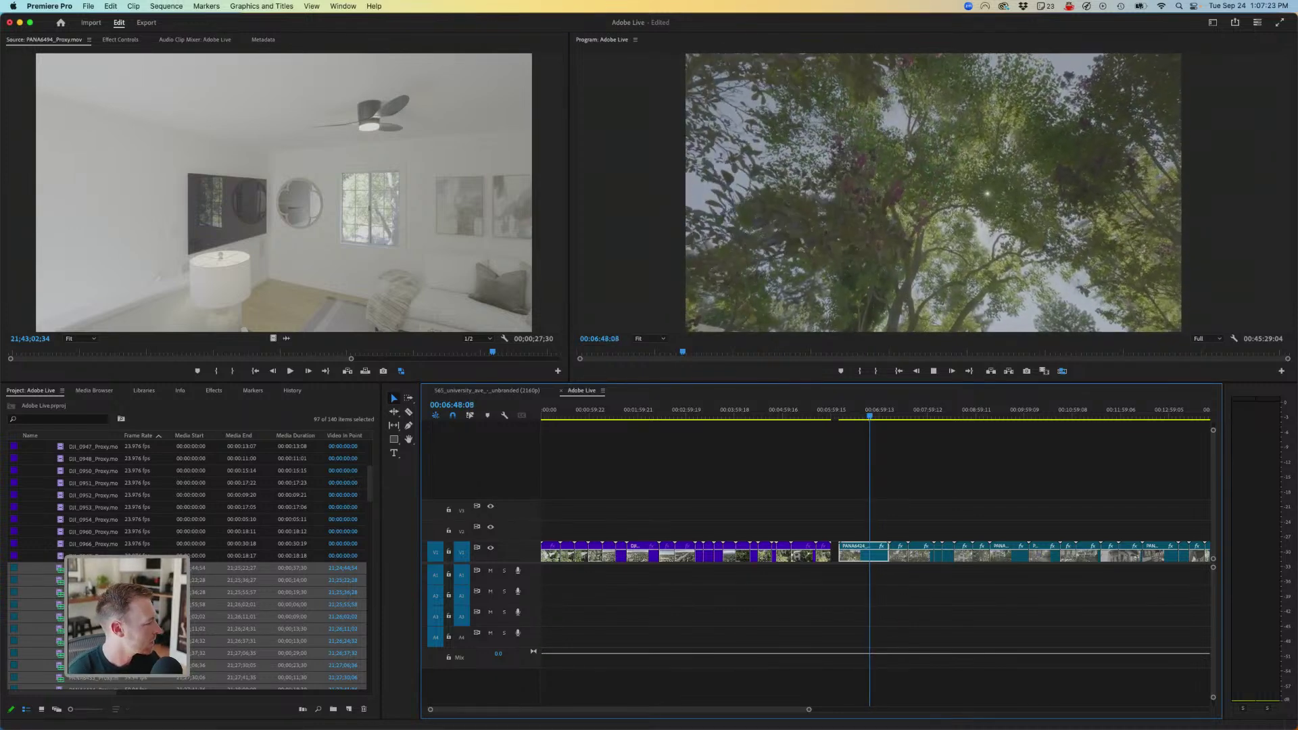
{"action": "key", "text": "l"}
{"action": "key", "text": "l"}
{"action": "key", "text": "l"}
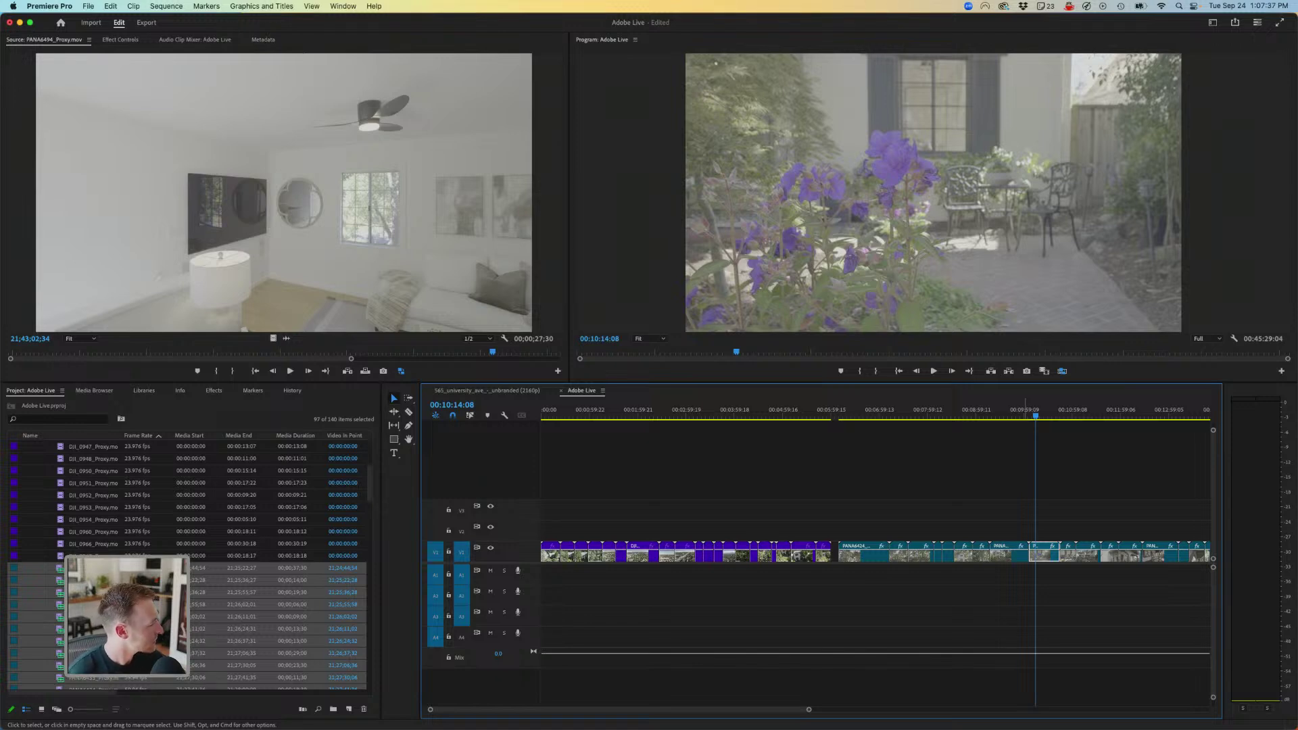
{"action": "key", "text": "super+space"}
{"action": "type", "text": "so"}
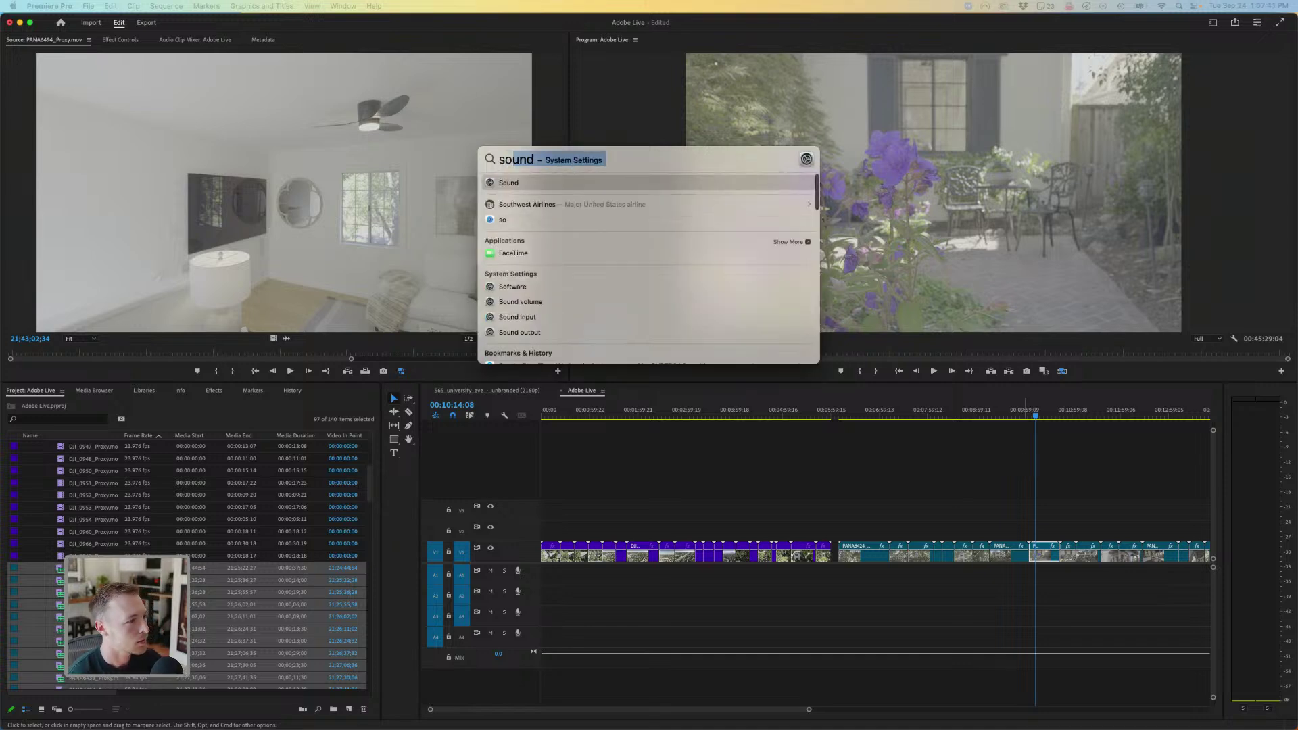
{"action": "key", "text": "Return"}
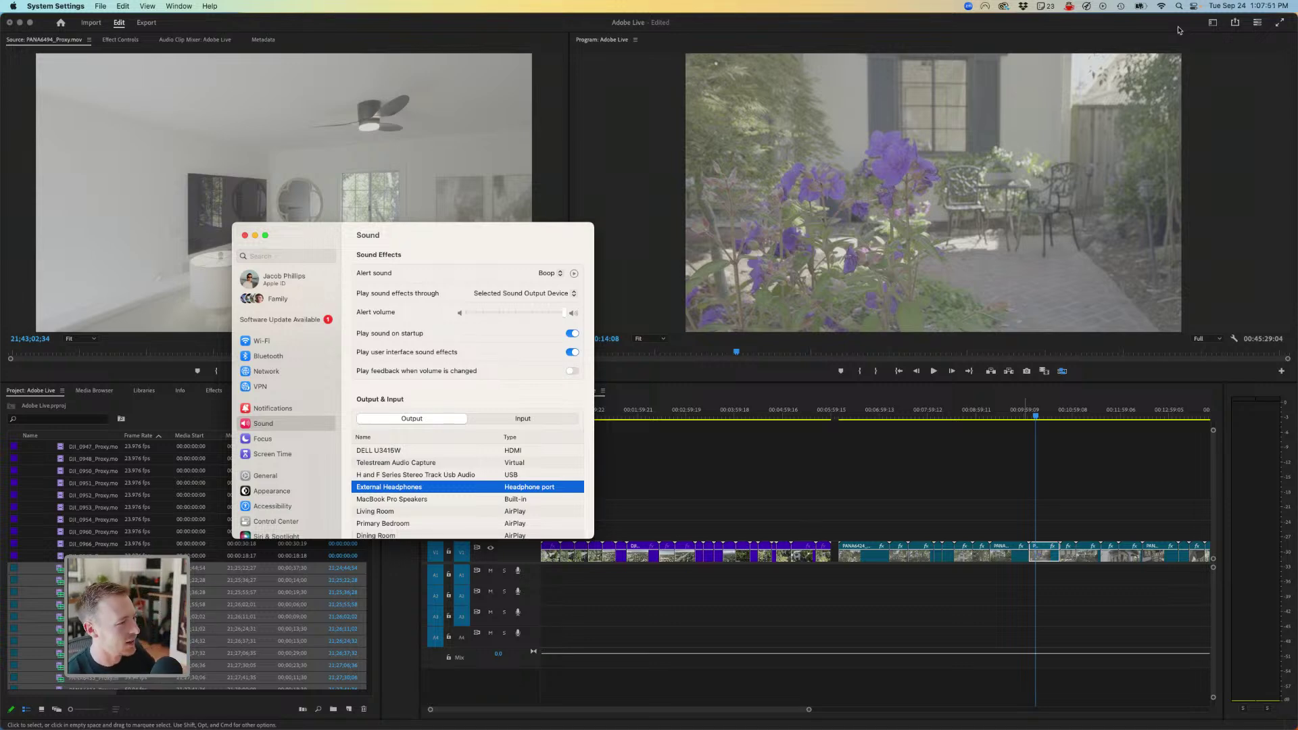
{"action": "left_click", "coordinate": [1122, 31]}
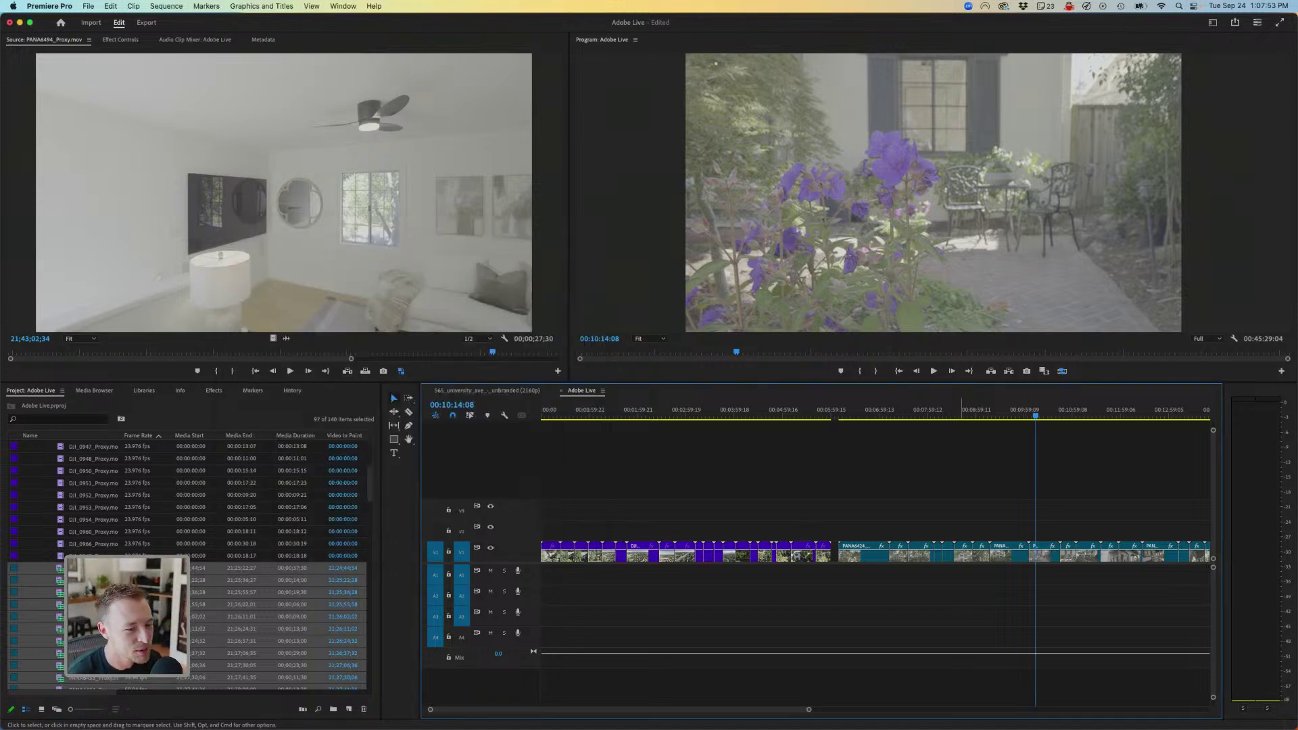
- Move the playhead to the upward tree shot around 00:06:45 and play it
{"action": "left_click", "coordinate": [864, 409]}
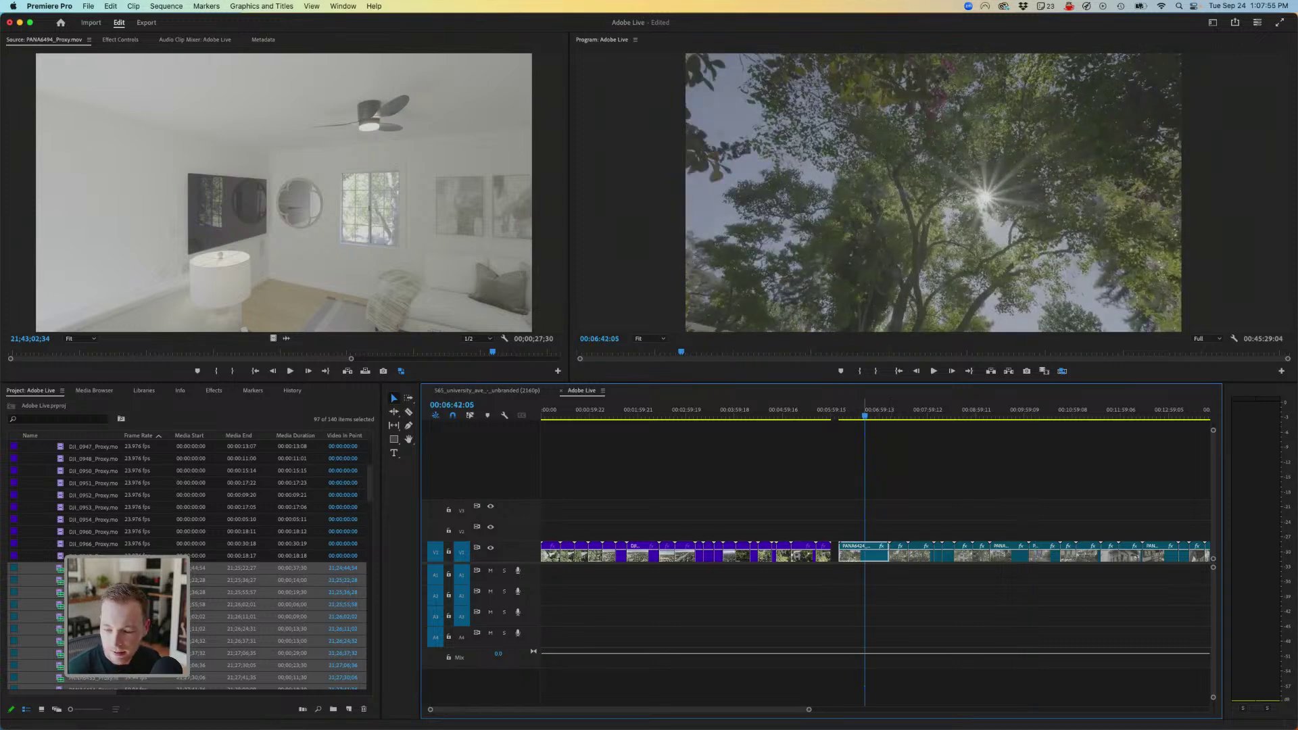
{"action": "mouse_move", "coordinate": [864, 410]}
{"action": "left_mouse_down"}
{"action": "mouse_move", "coordinate": [845, 410]}
{"action": "mouse_move", "coordinate": [875, 410]}
{"action": "left_mouse_up"}
{"action": "key", "text": "space"}
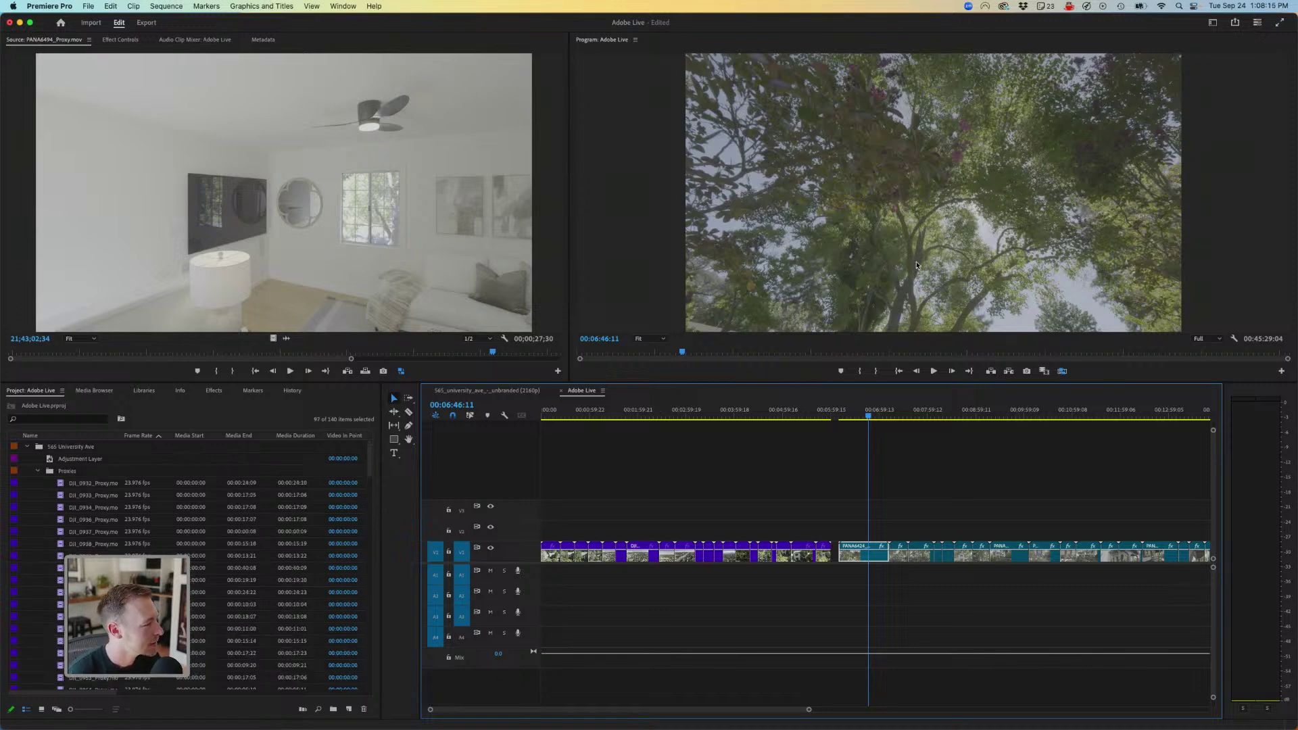
- Place an adjustment layer on V3 spanning the slowed footage and switch to the Color workspace
{"action": "left_click_drag", "start_coordinate": [80, 459], "coordinate": [1023, 511]}
{"action": "key", "text": "minus"}
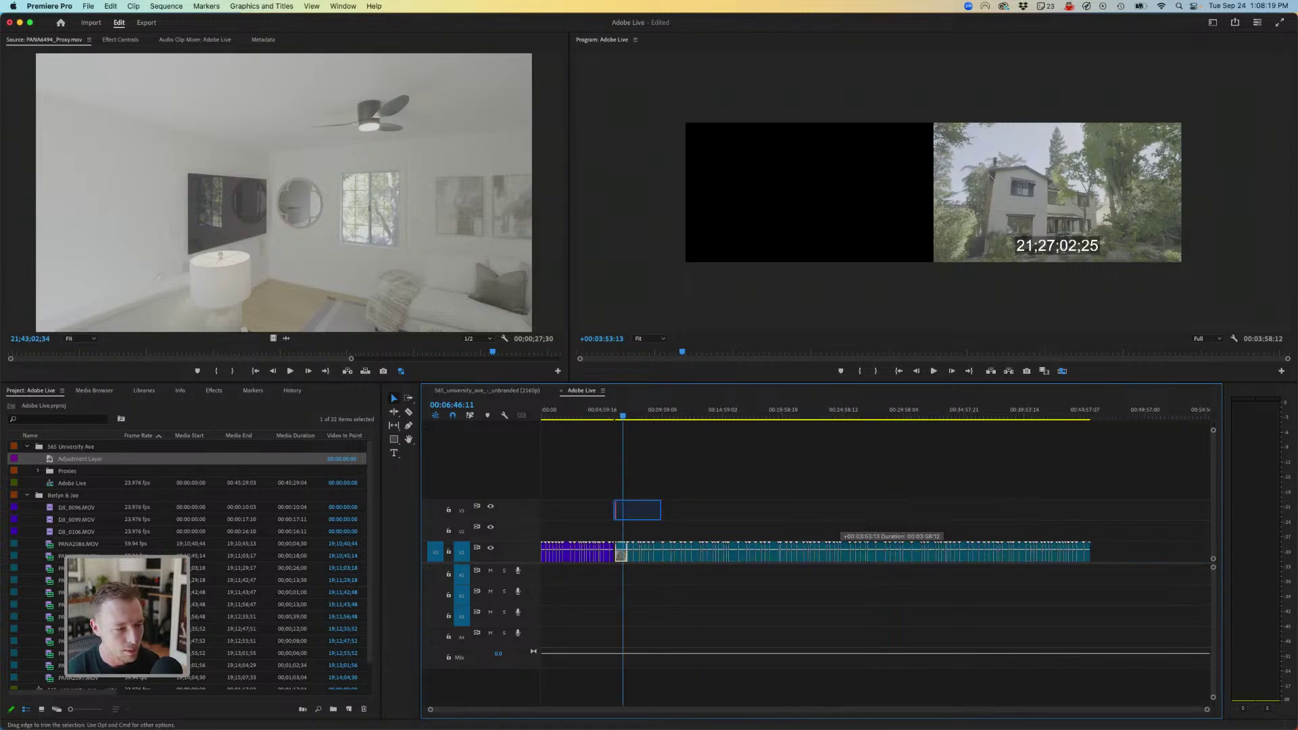
{"action": "left_click_drag", "start_coordinate": [660, 510], "coordinate": [1115, 511]}
{"action": "mouse_move", "coordinate": [994, 512]}
{"action": "left_mouse_down"}
{"action": "mouse_move", "coordinate": [1007, 511]}
{"action": "mouse_move", "coordinate": [994, 512]}
{"action": "left_mouse_up"}
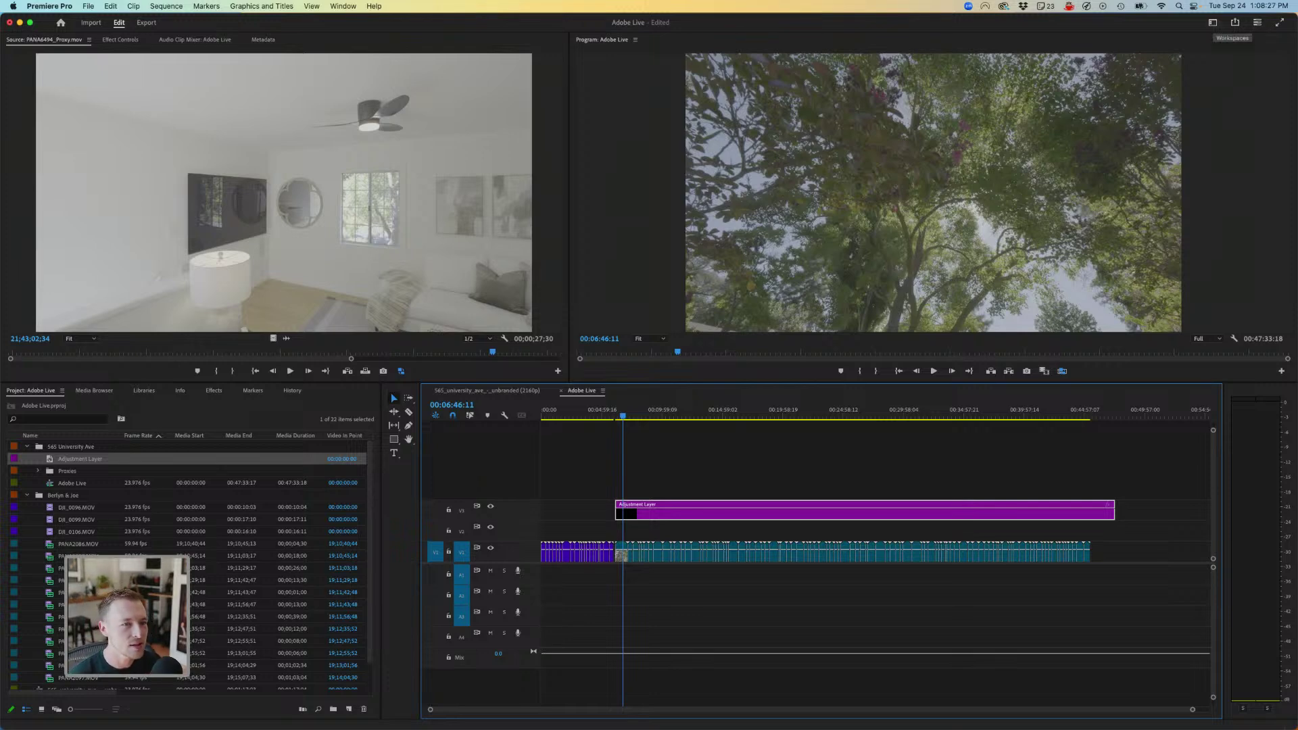
{"action": "left_click", "coordinate": [1213, 23]}
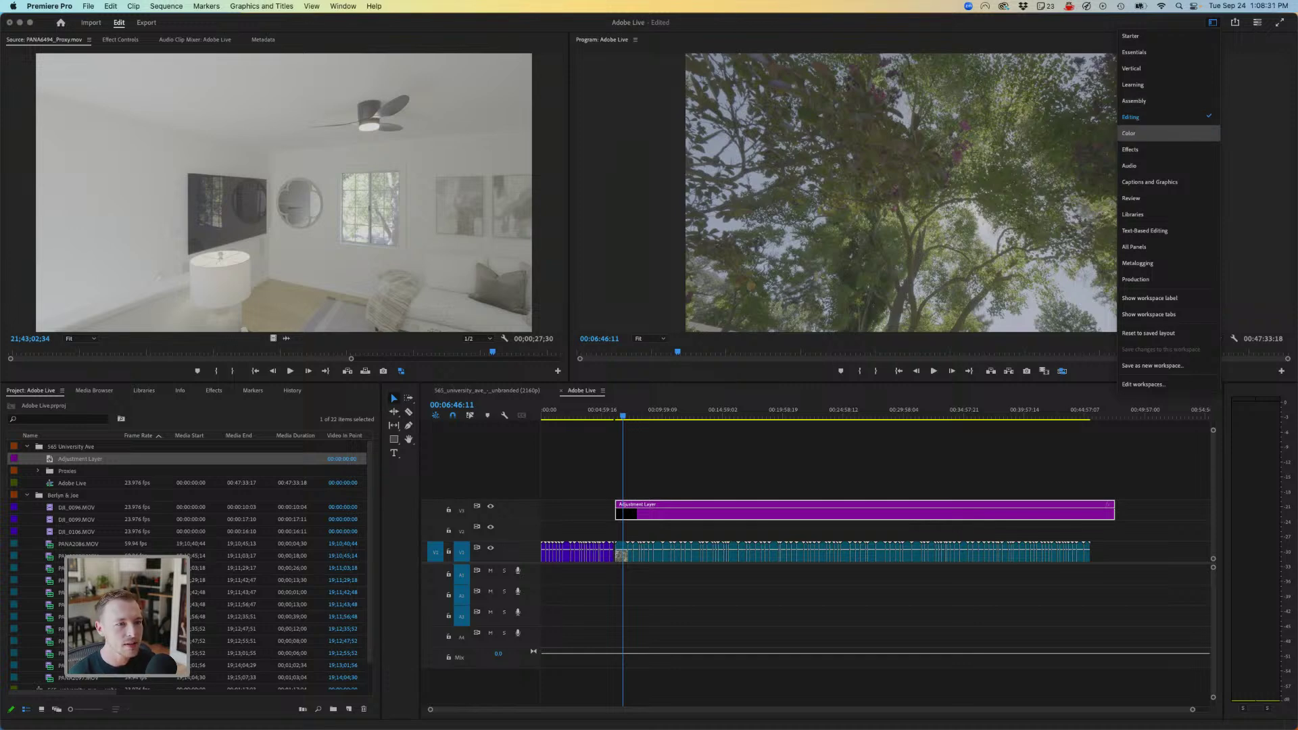
{"action": "left_click", "coordinate": [1150, 133]}
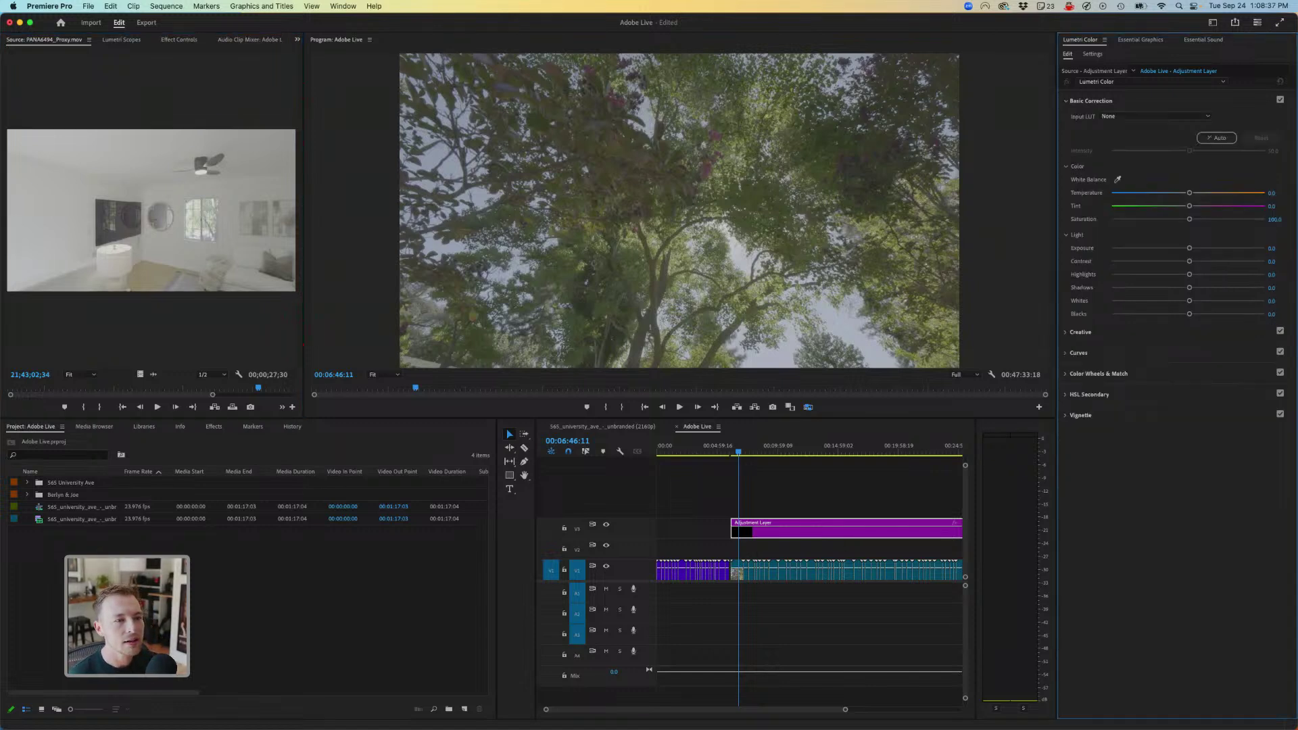
- Give the adjustment layer the Stalman - Vlog Rec709 input LUT in Lumetri Color
{"action": "left_click", "coordinate": [1156, 116]}
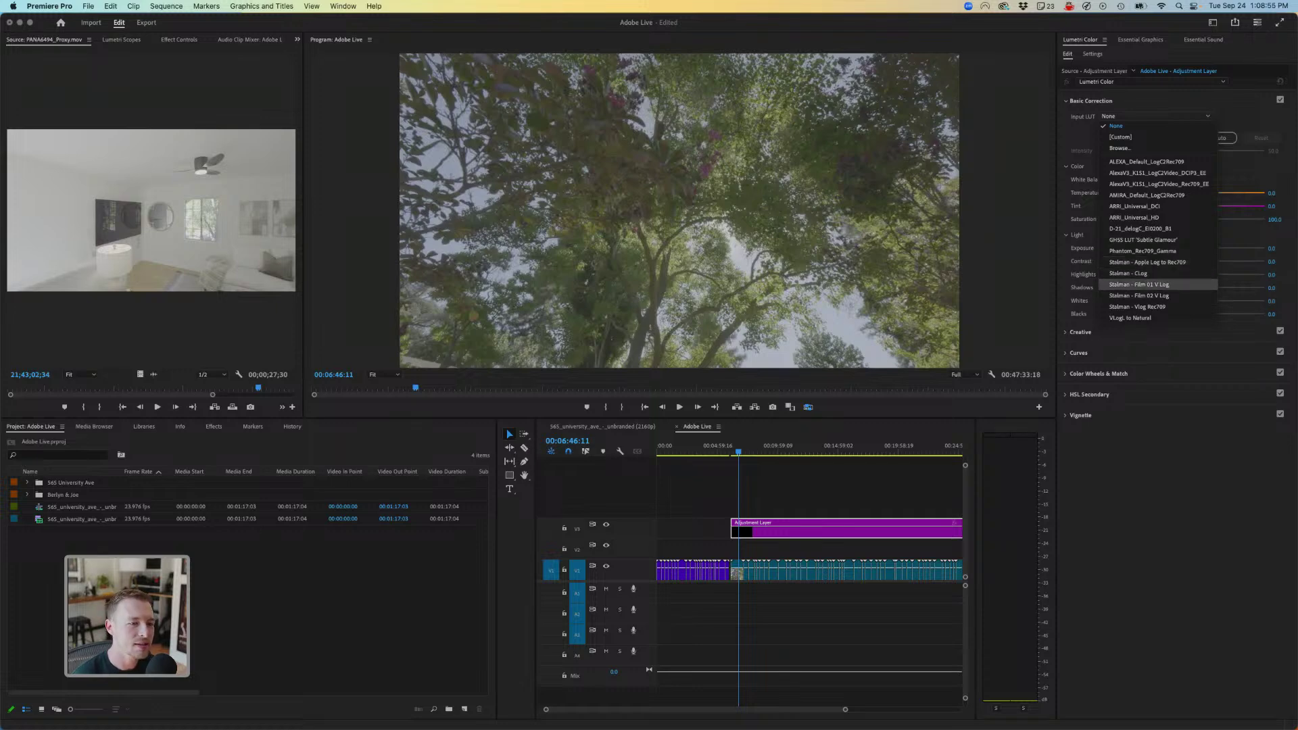
{"action": "left_click", "coordinate": [1149, 286]}
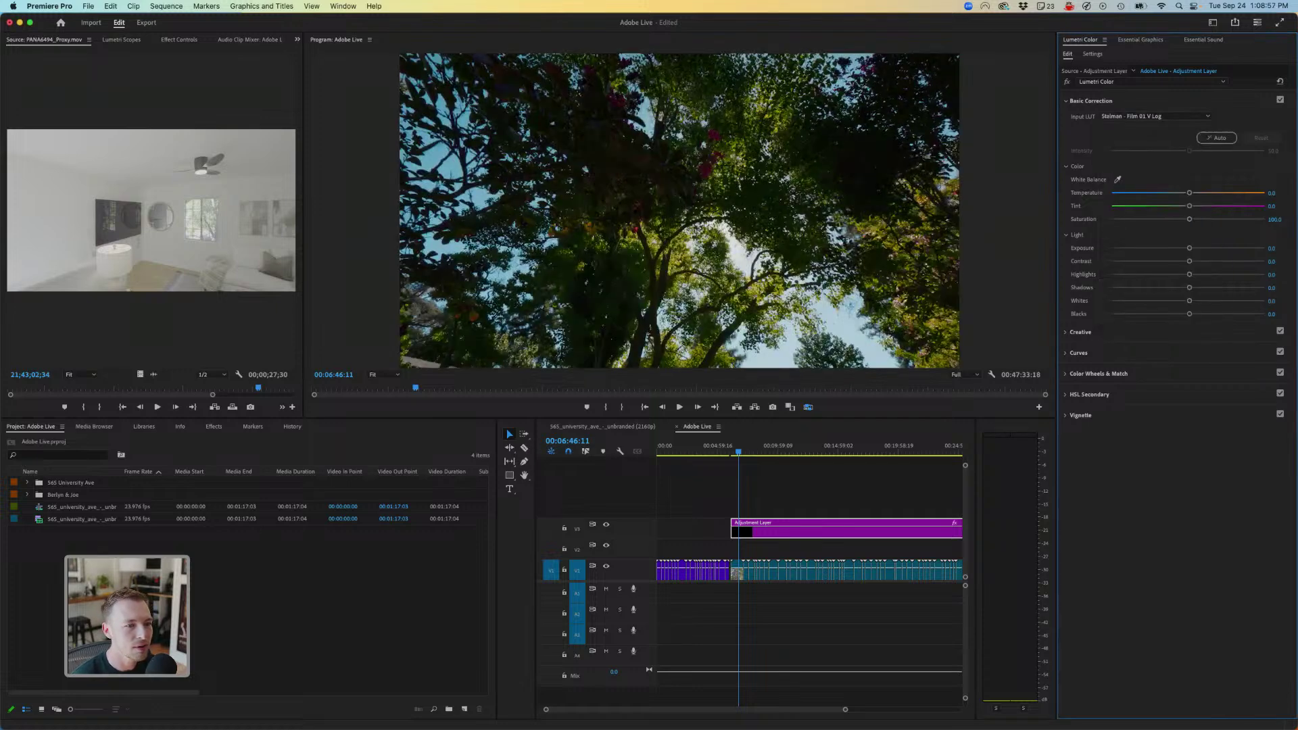
{"action": "left_click", "coordinate": [1163, 116]}
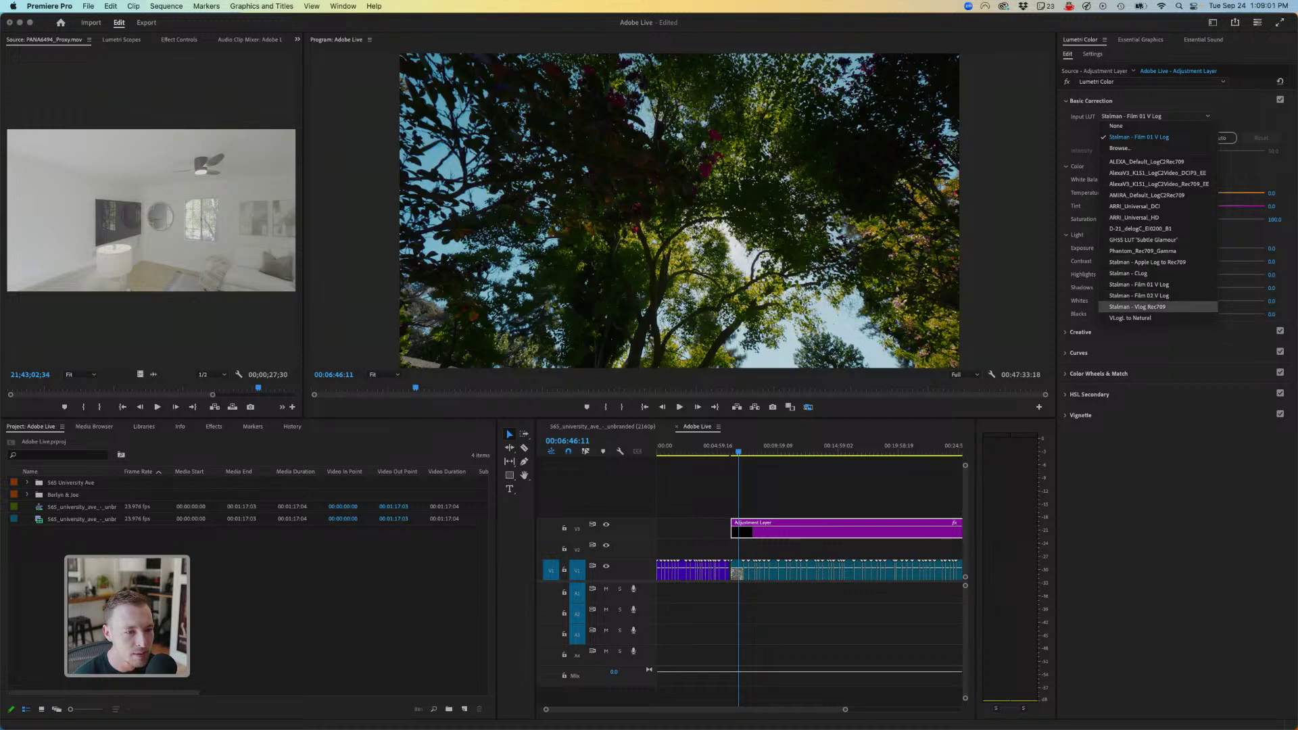
{"action": "left_click", "coordinate": [1137, 307]}
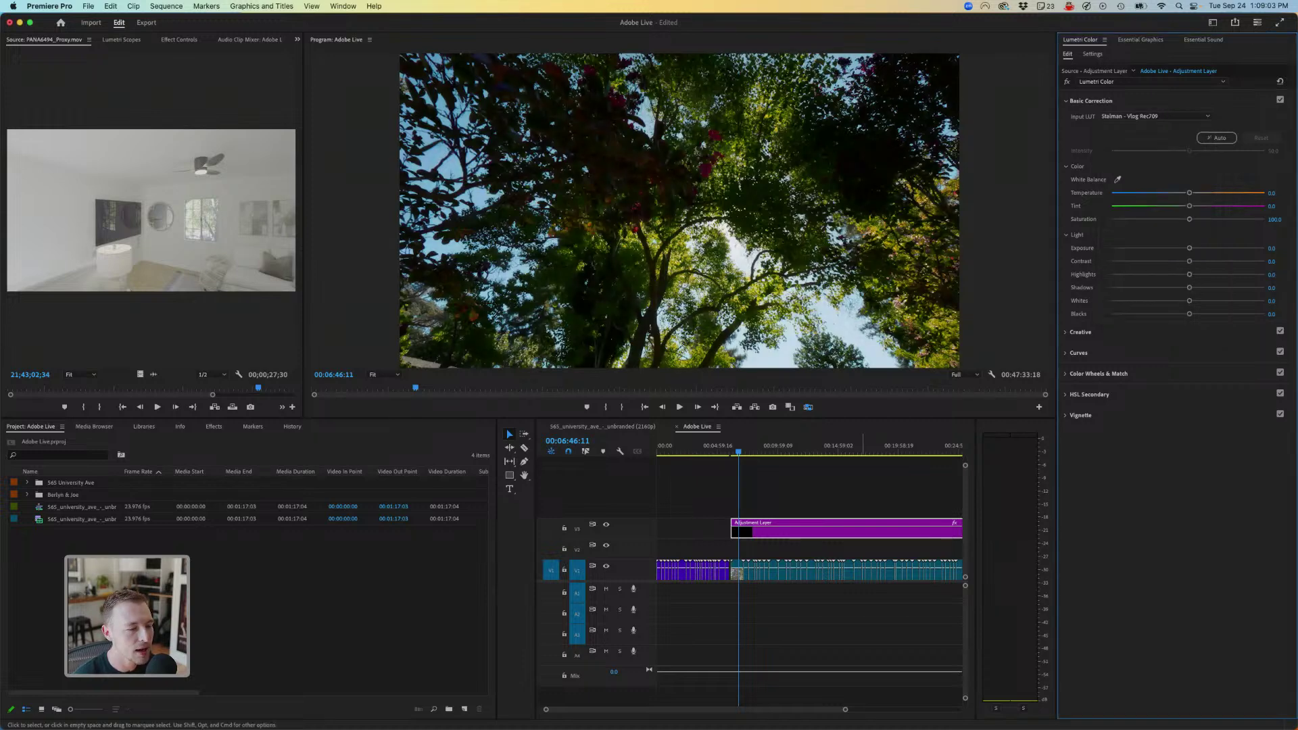
- Raise the tree shot's exposure to 0.7, play it back, then continue to the next clip
{"action": "left_click_drag", "start_coordinate": [742, 451], "coordinate": [740, 451]}
{"action": "key", "text": "super+shift+a"}
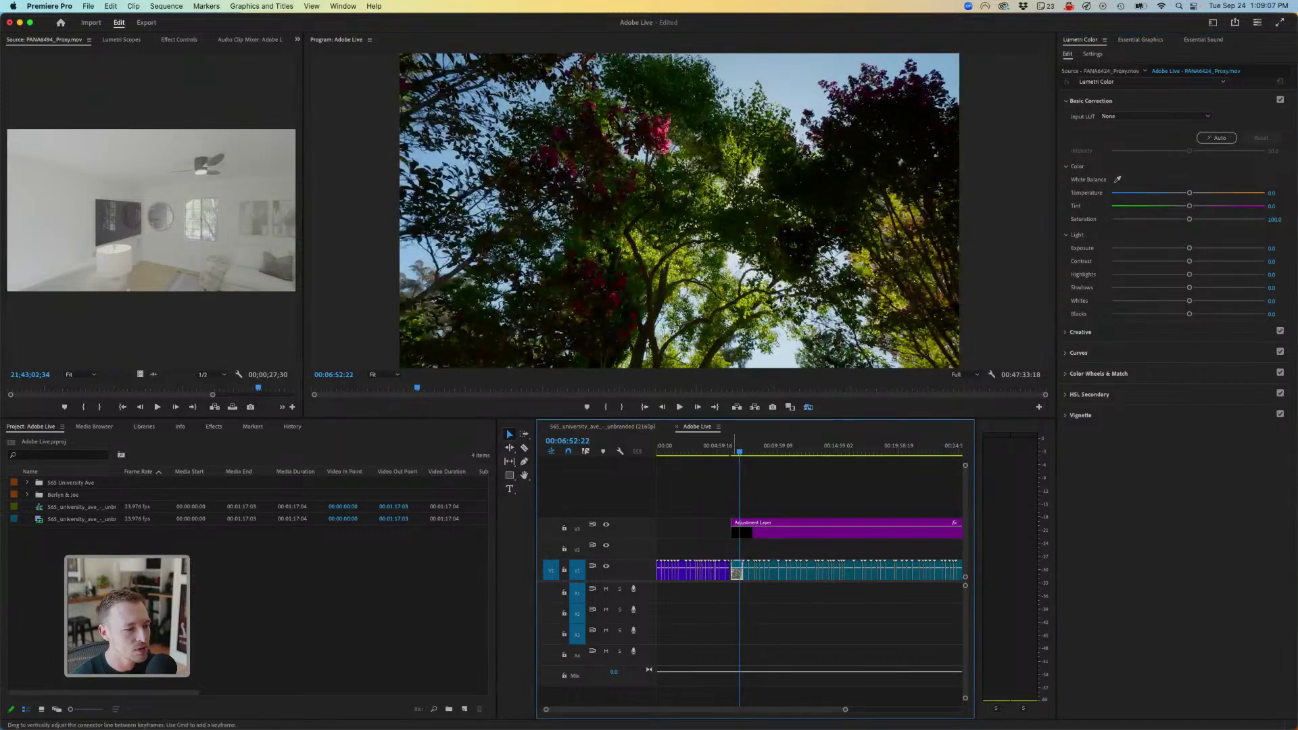
{"action": "left_click_drag", "start_coordinate": [1189, 248], "coordinate": [1199, 248]}
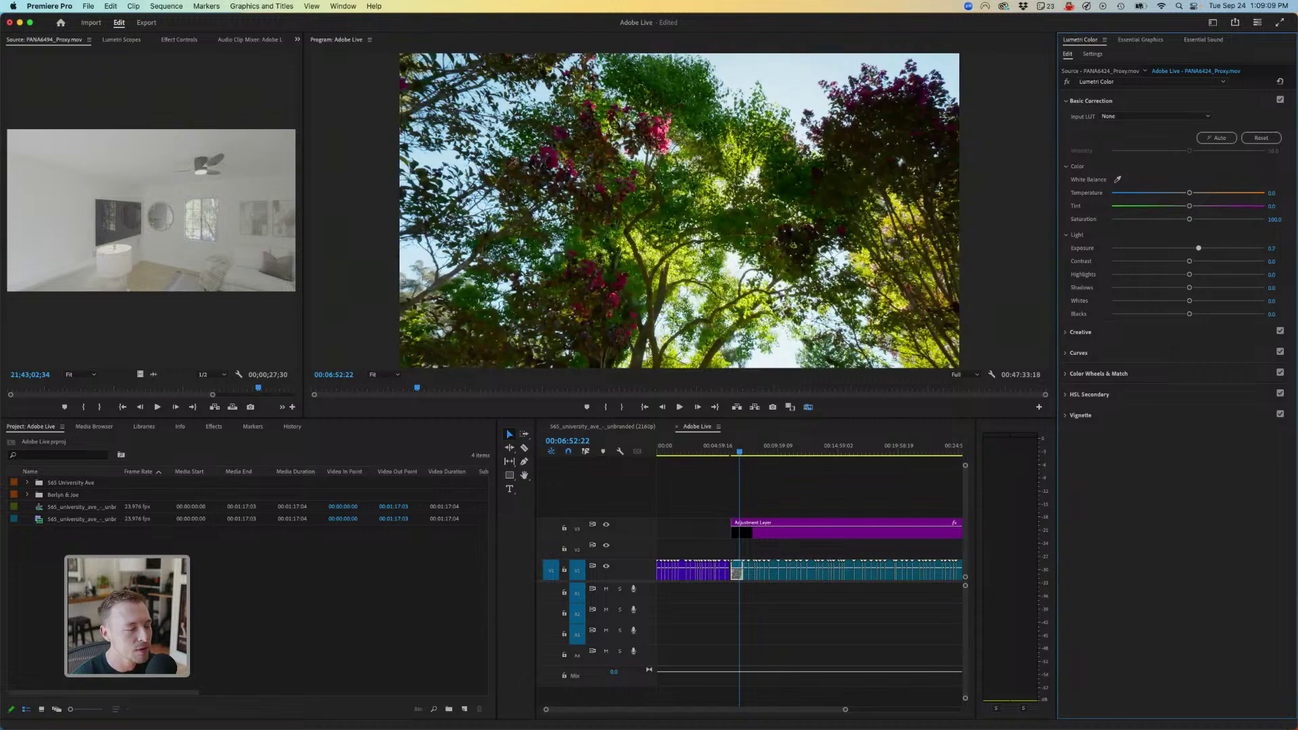
{"action": "key", "text": "space"}
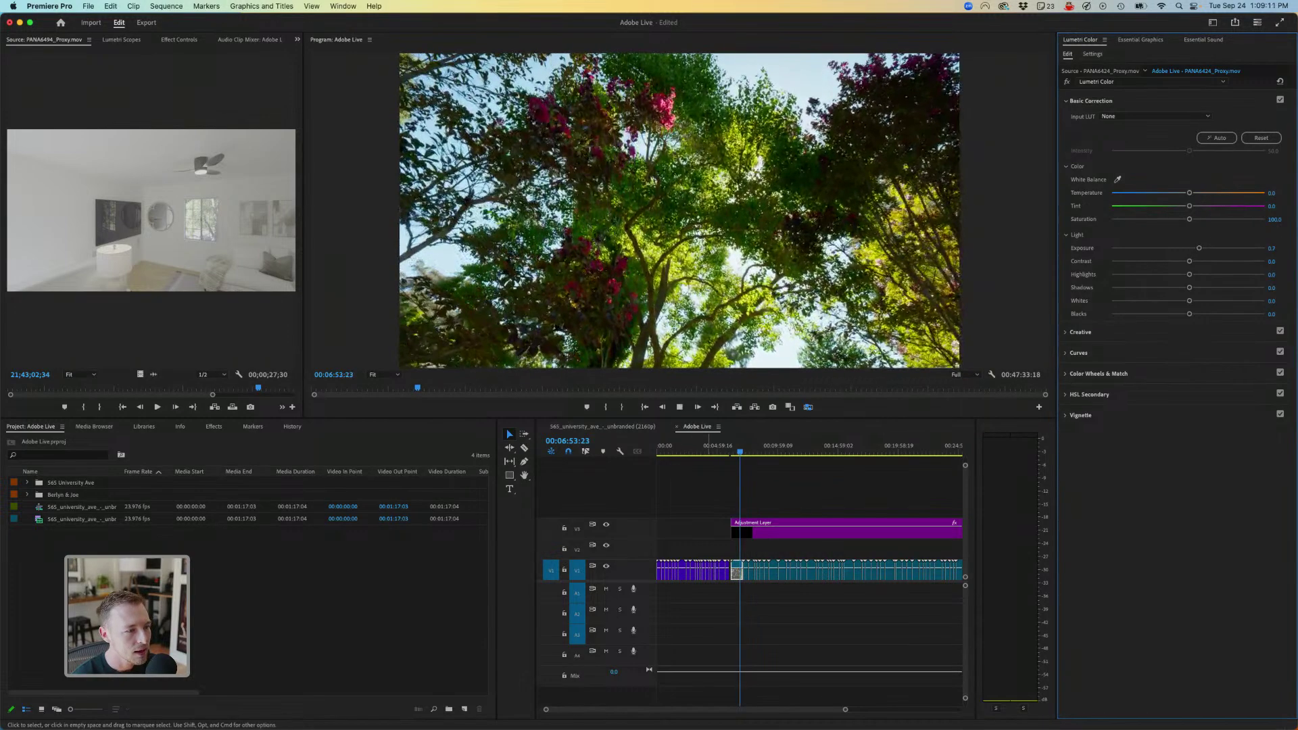
{"action": "key", "text": "space"}
{"action": "key", "text": "Down"}
{"action": "key", "text": "space"}
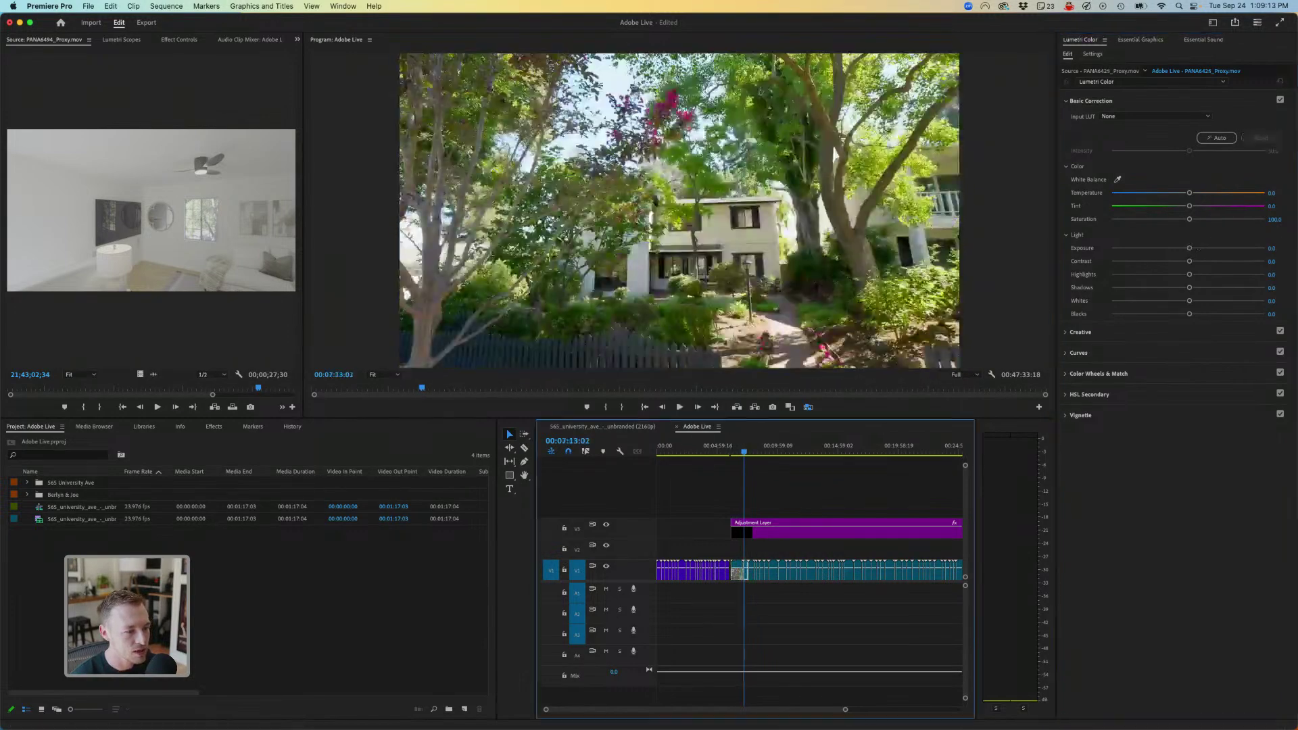
{"action": "key", "text": "equal"}
{"action": "key", "text": "equal"}
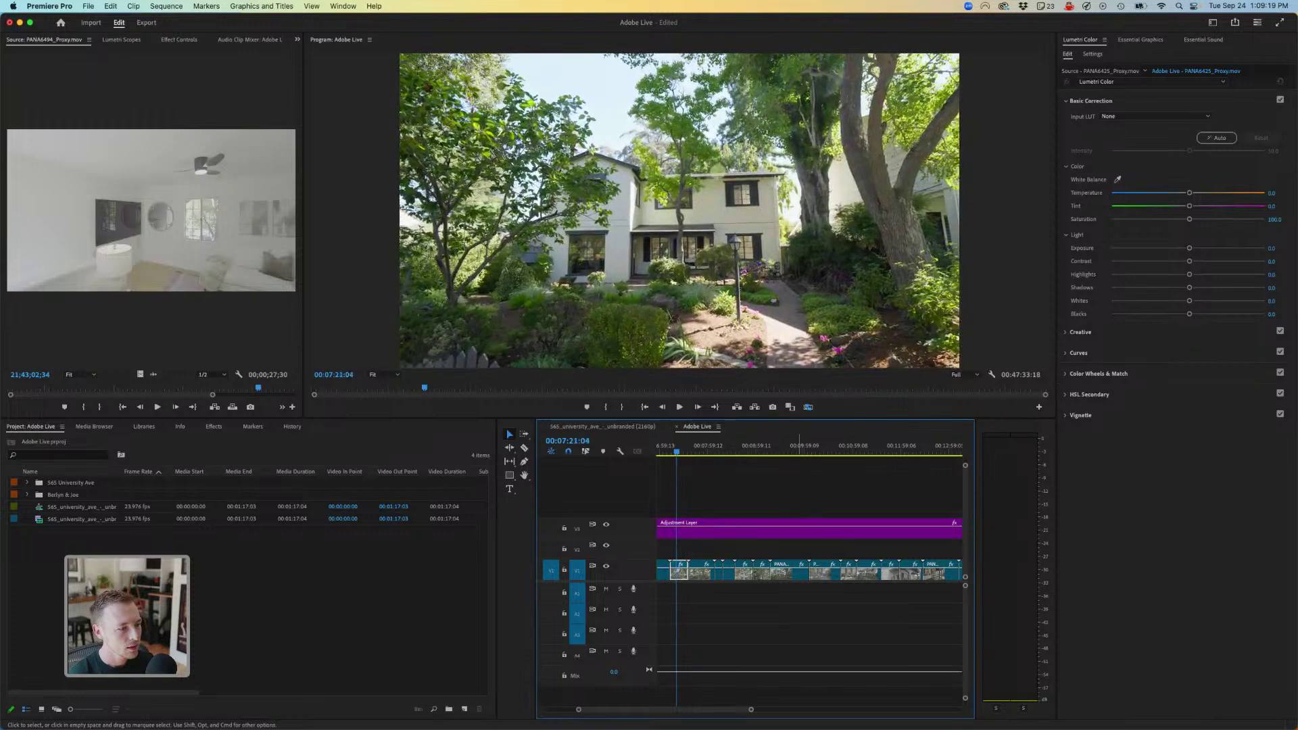
- On the adjustment layer, try the Staiman Film 01 and Film 02 LUTs, then return to Staiman - Vlog Rec709
{"action": "left_click", "coordinate": [677, 529]}
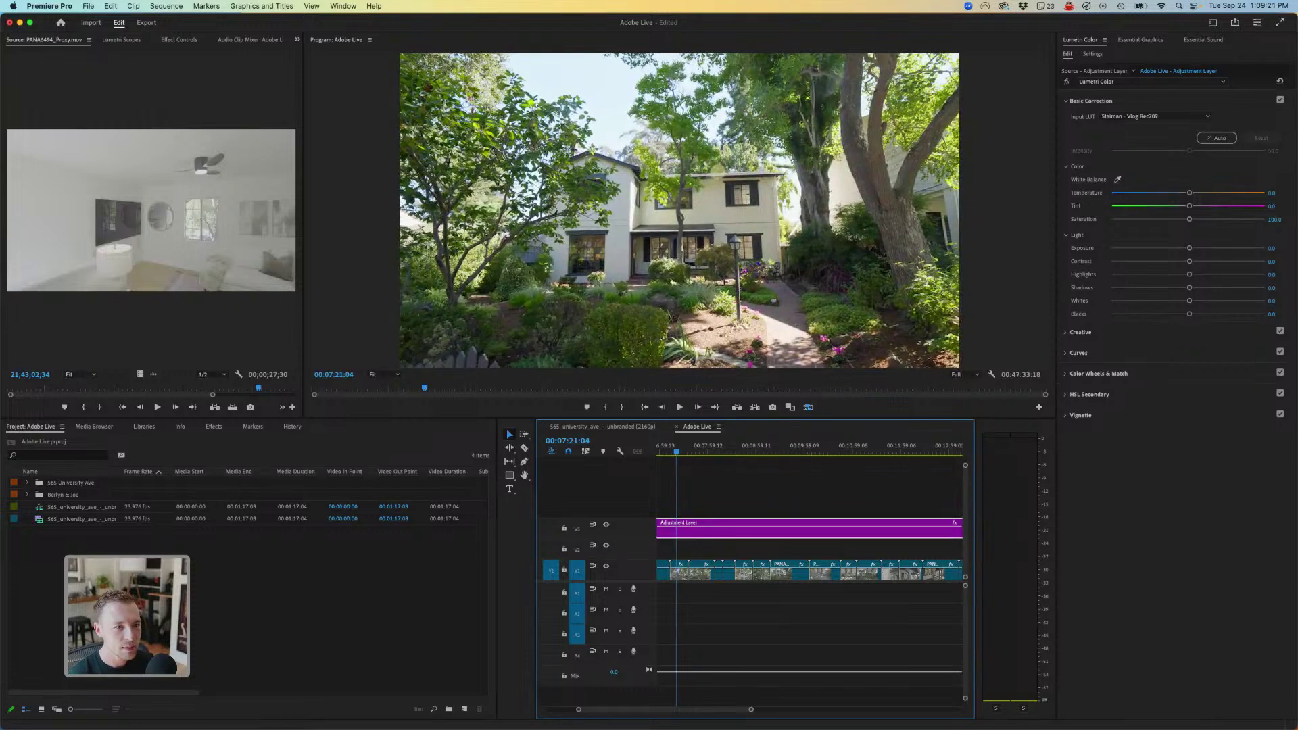
{"action": "left_click", "coordinate": [1155, 116]}
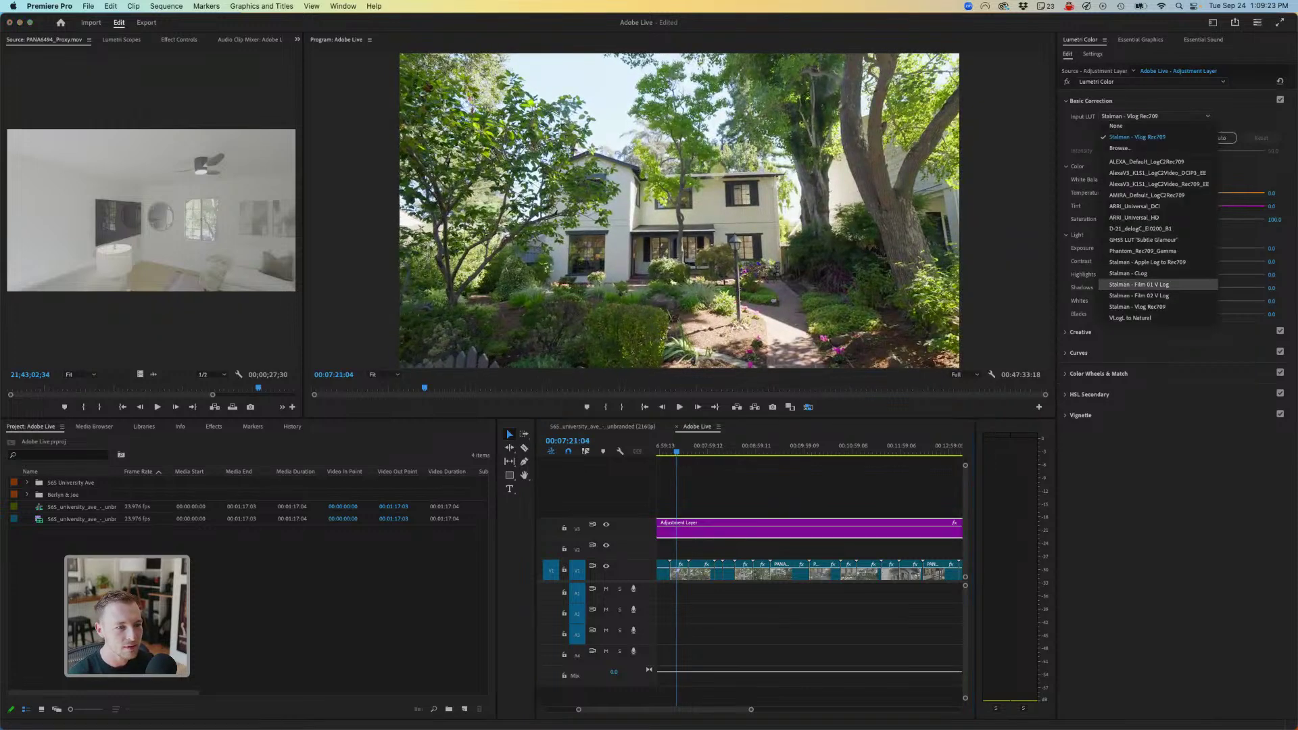
{"action": "left_click", "coordinate": [1150, 285]}
{"action": "left_click", "coordinate": [1155, 117]}
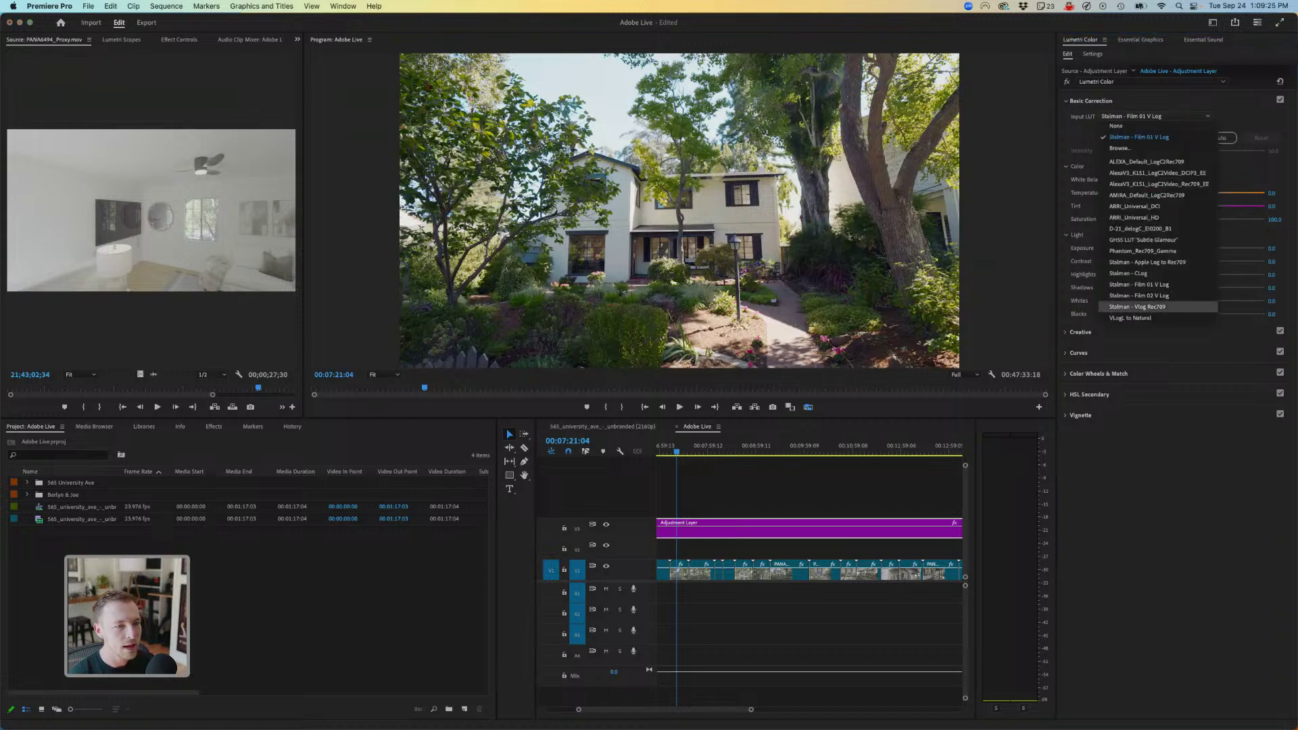
{"action": "left_click", "coordinate": [1150, 295]}
{"action": "left_click", "coordinate": [1155, 116]}
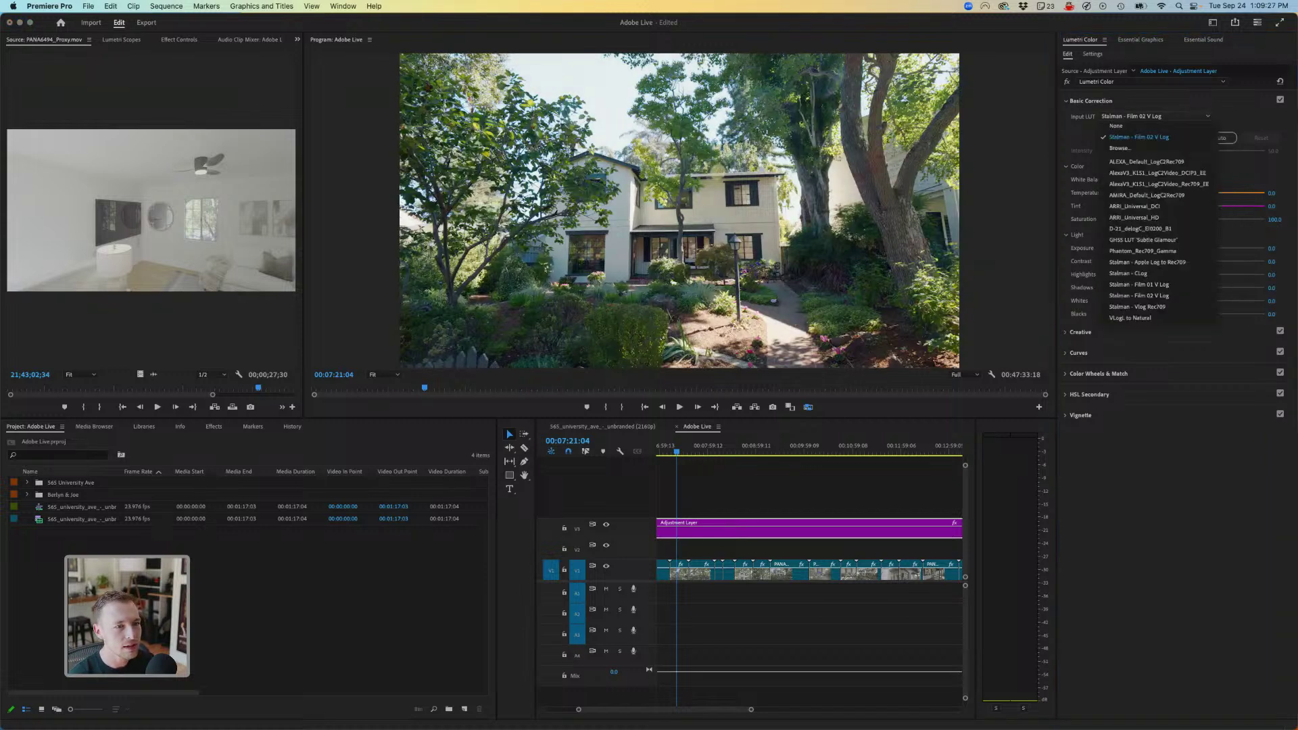
{"action": "left_click", "coordinate": [1150, 306]}
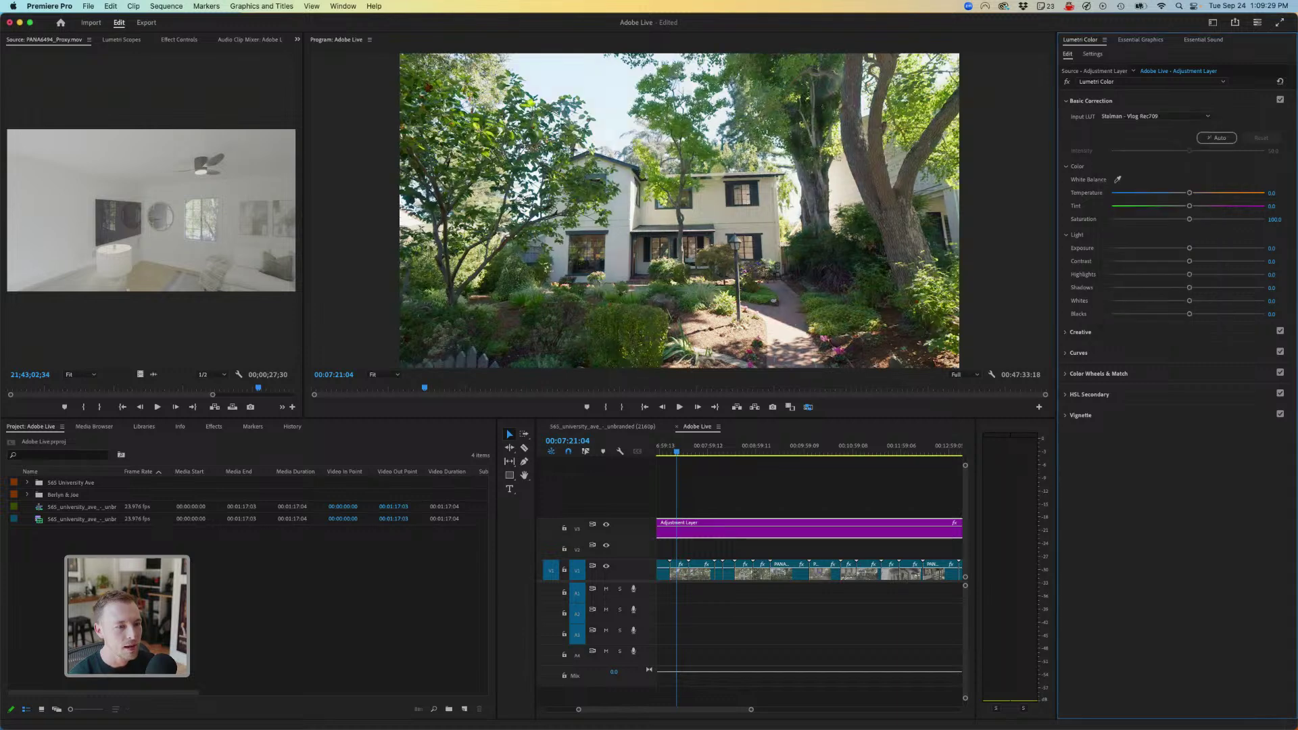
- Apply the TC - MARILYN creative look and lower its intensity to about 28
{"action": "left_click", "coordinate": [1080, 332]}
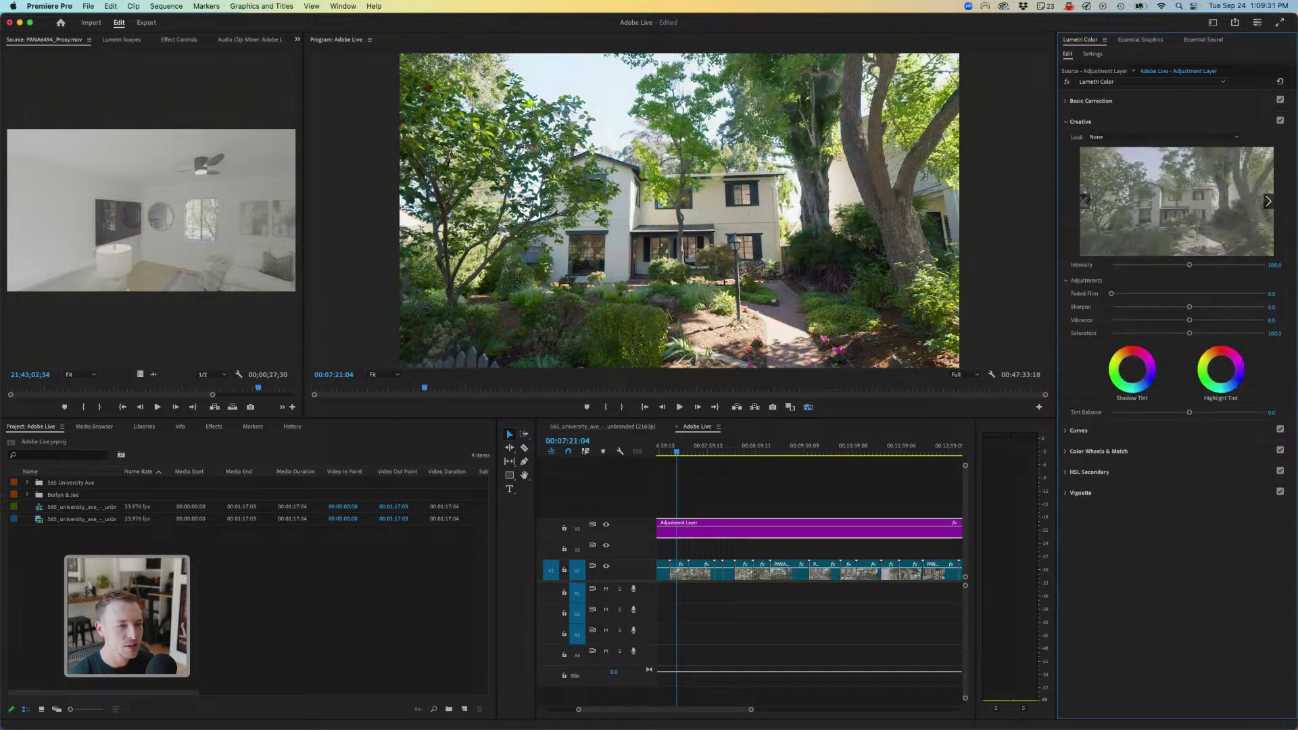
{"action": "left_click", "coordinate": [1163, 137]}
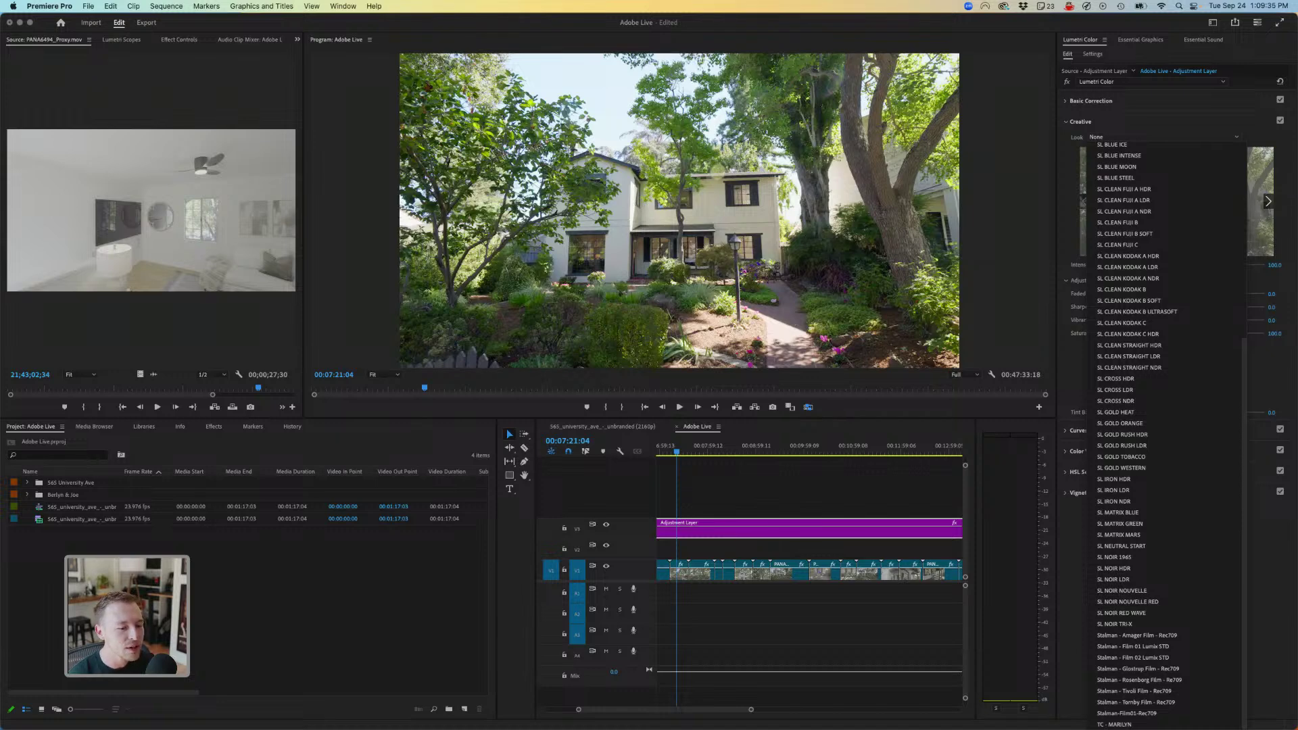
{"action": "left_click", "coordinate": [1113, 724]}
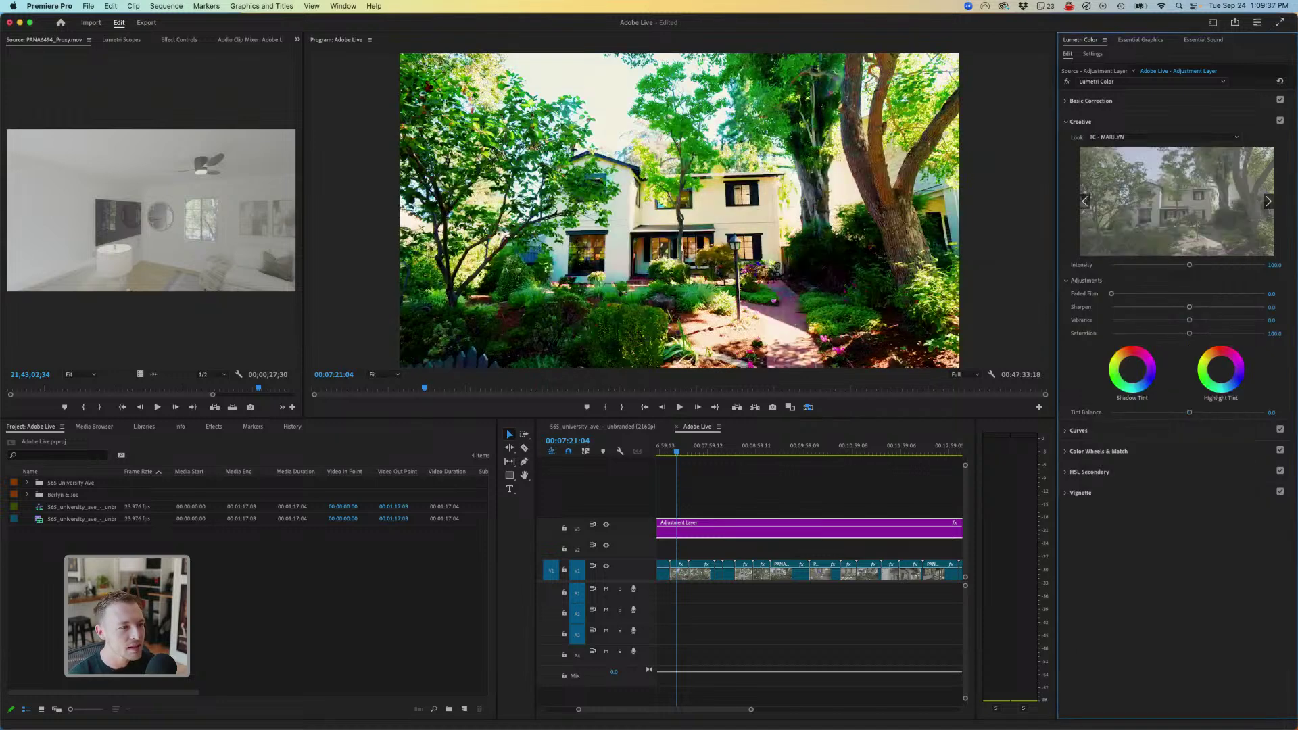
{"action": "mouse_move", "coordinate": [1274, 264]}
{"action": "left_mouse_down"}
{"action": "mouse_move", "coordinate": [1228, 264]}
{"action": "mouse_move", "coordinate": [1272, 264]}
{"action": "left_mouse_up"}
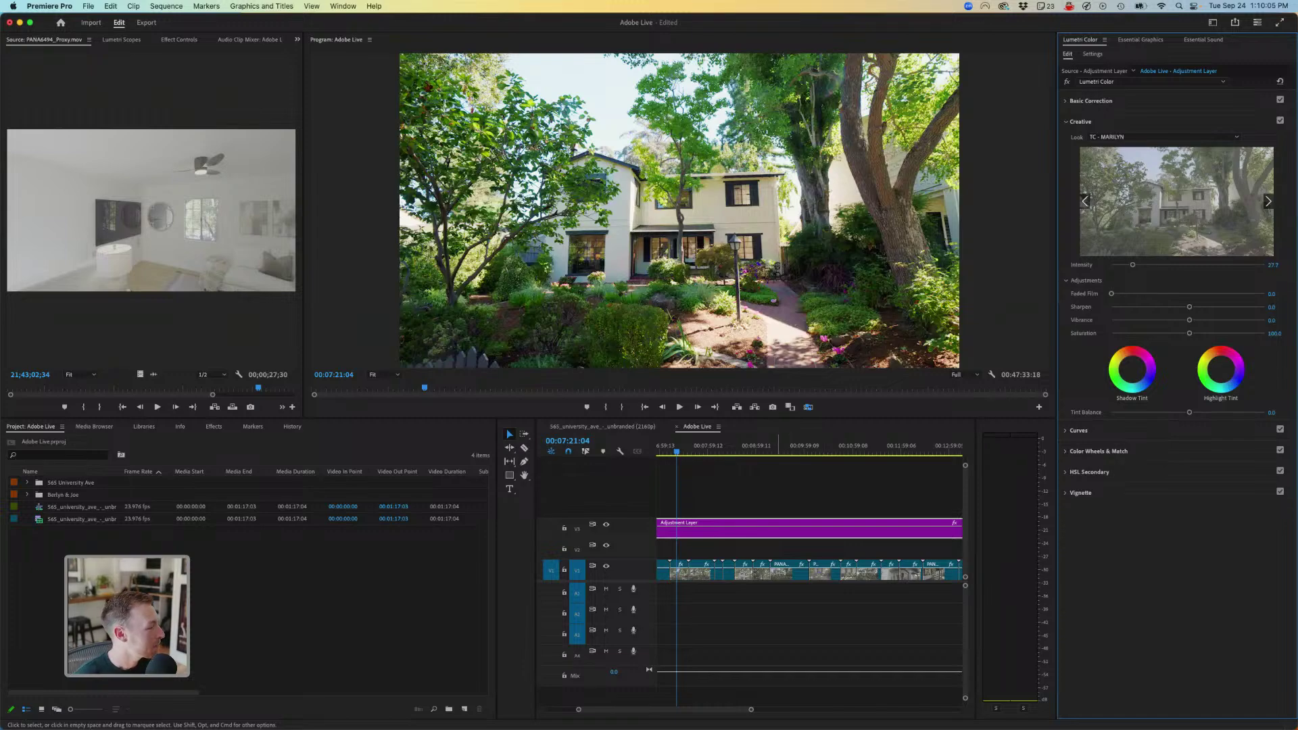
{"action": "left_click_drag", "start_coordinate": [677, 448], "coordinate": [753, 447]}
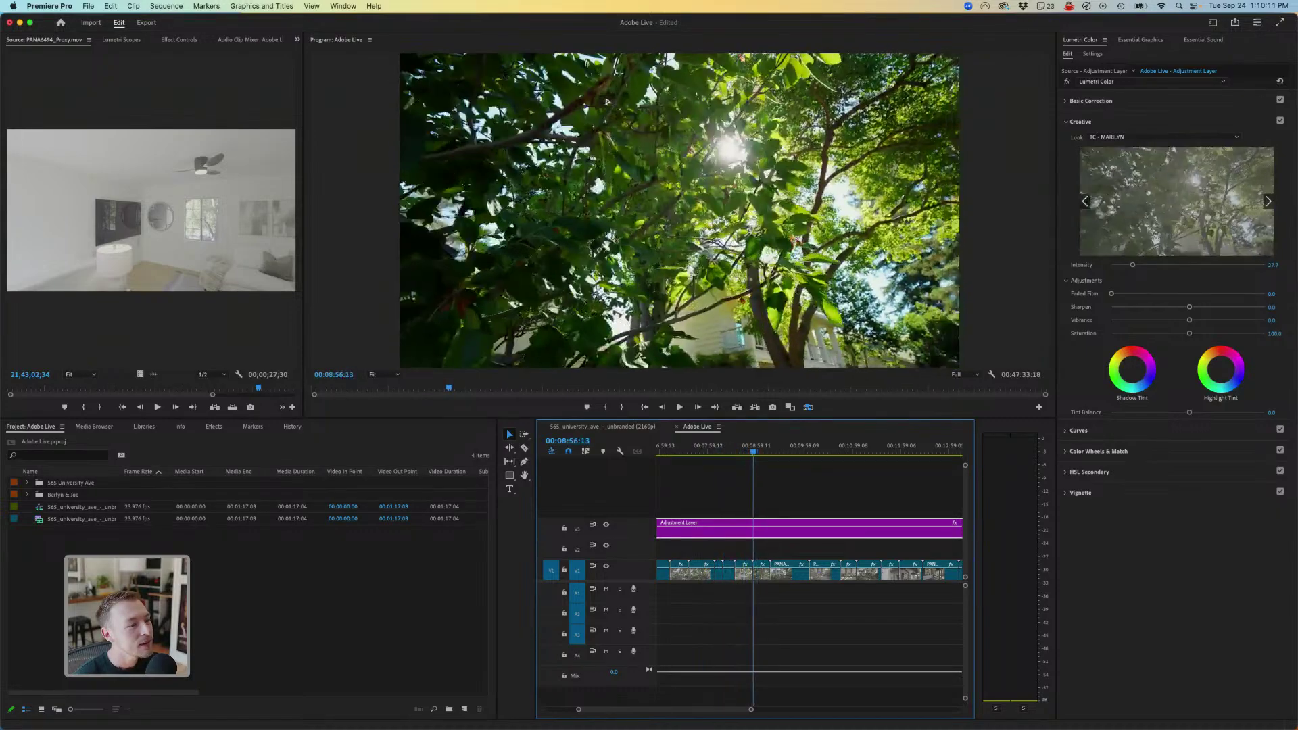
- Play around 08:57 and razor the adjustment layer at the sunlit tree shots
{"action": "key", "text": "space"}
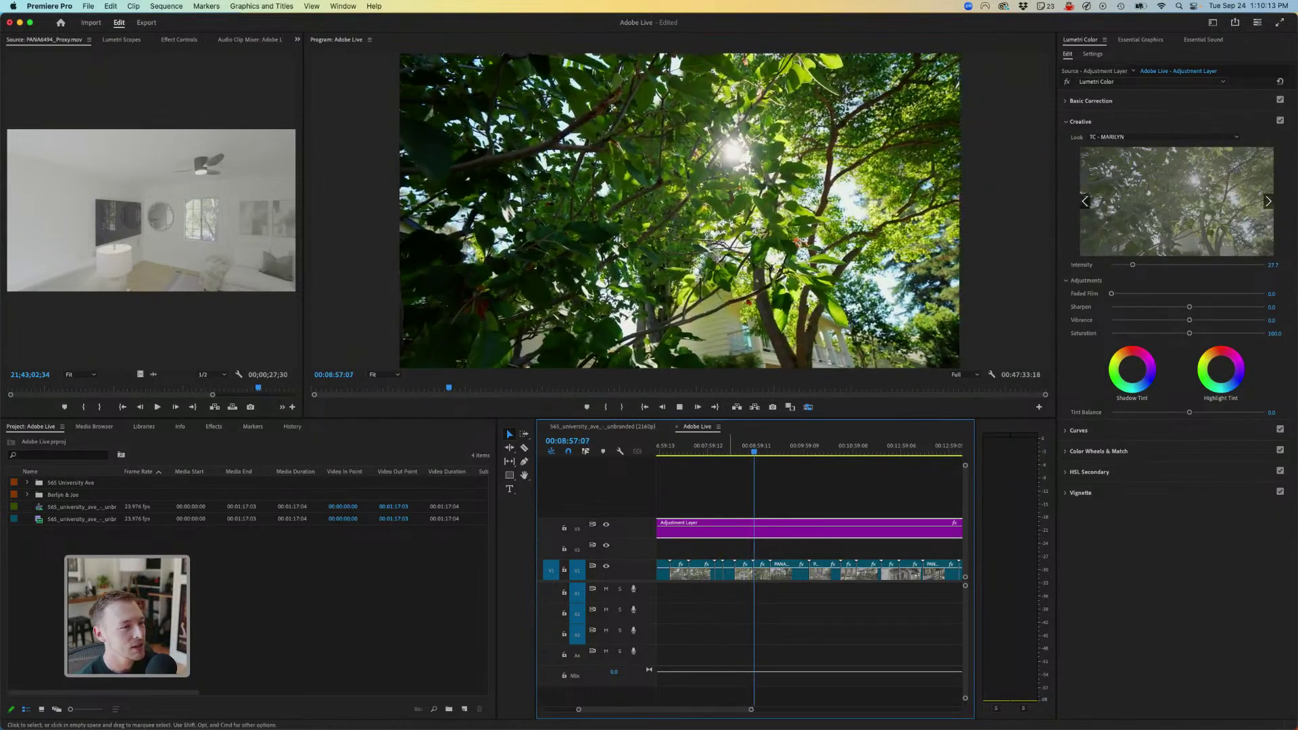
{"action": "key", "text": "="}
{"action": "key", "text": "="}
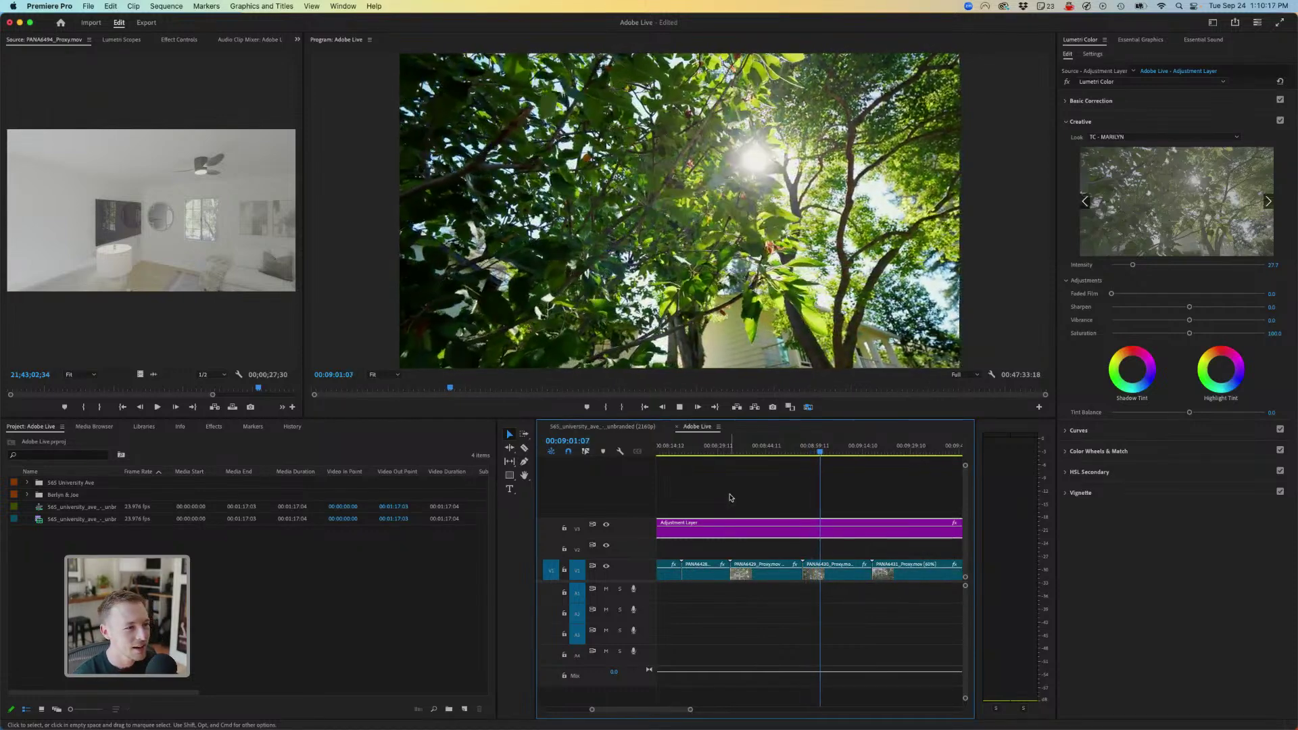
{"action": "key", "text": "space"}
{"action": "left_click", "coordinate": [809, 447]}
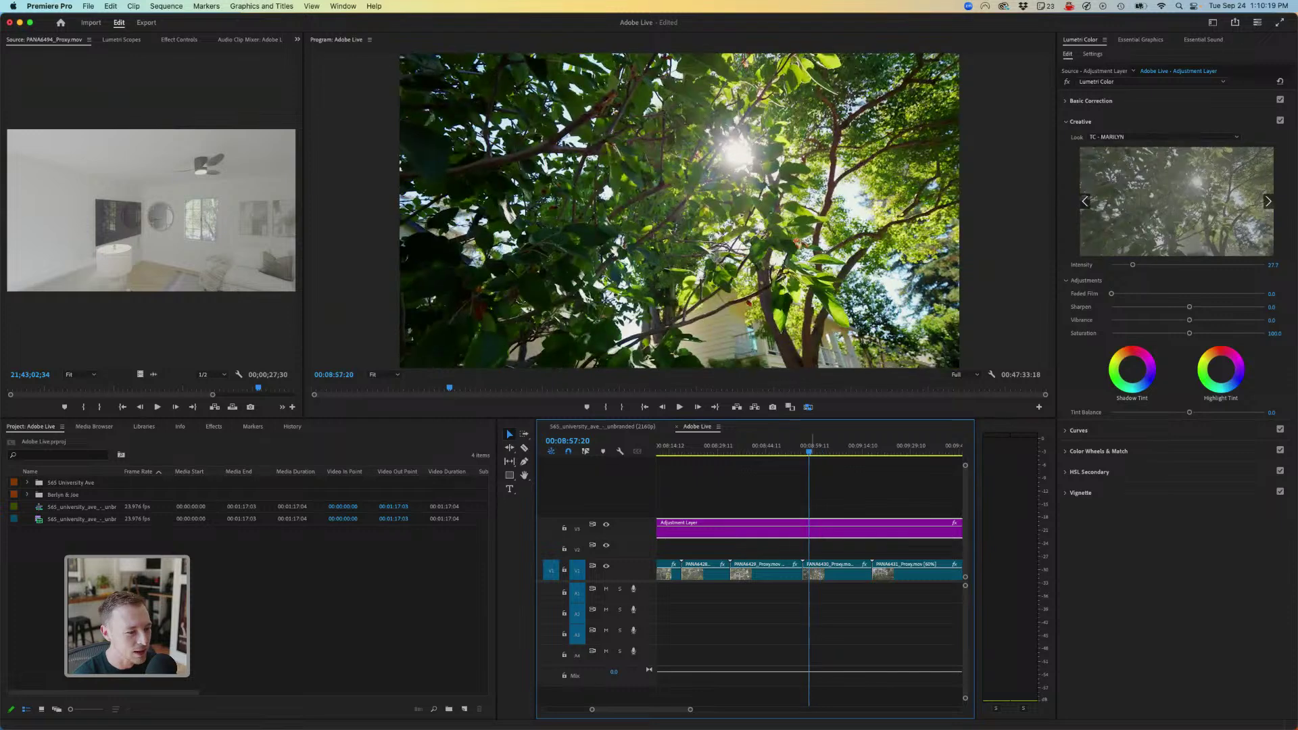
{"action": "key", "text": "space"}
{"action": "key", "text": "space"}
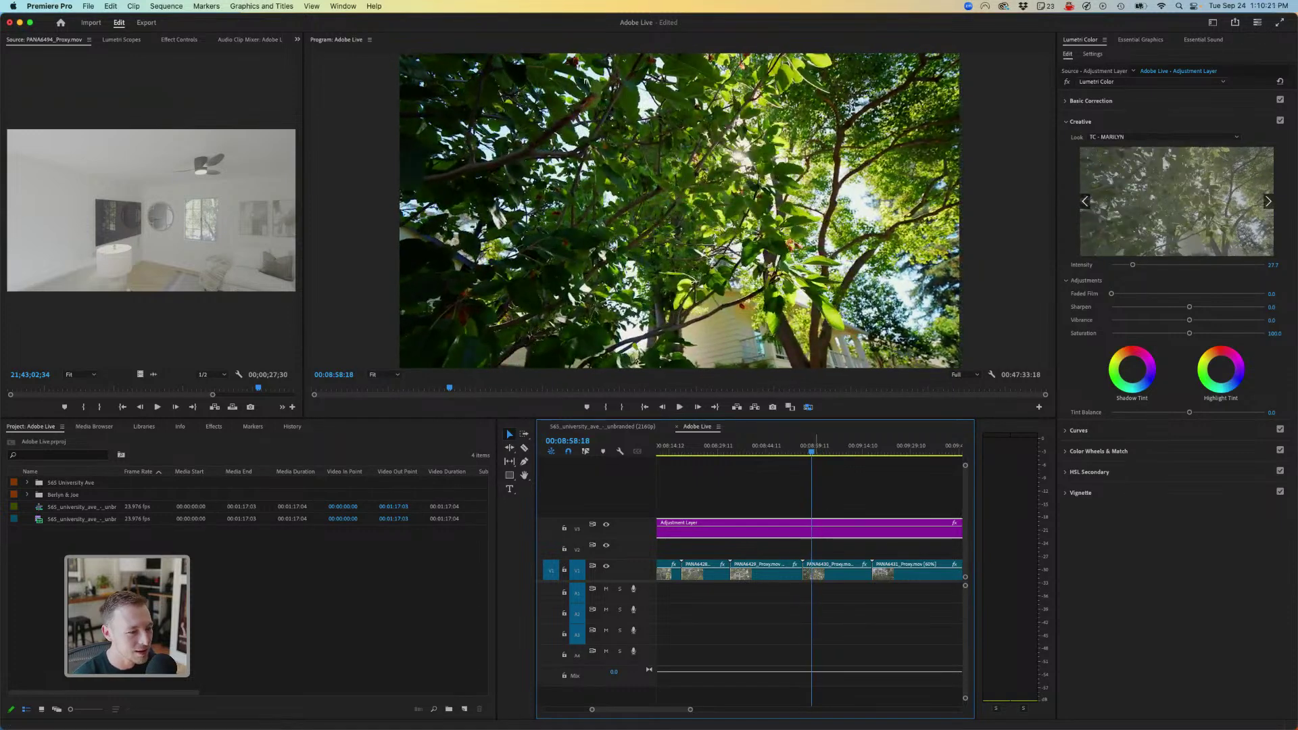
{"action": "key", "text": "c"}
{"action": "key", "text": "Up"}
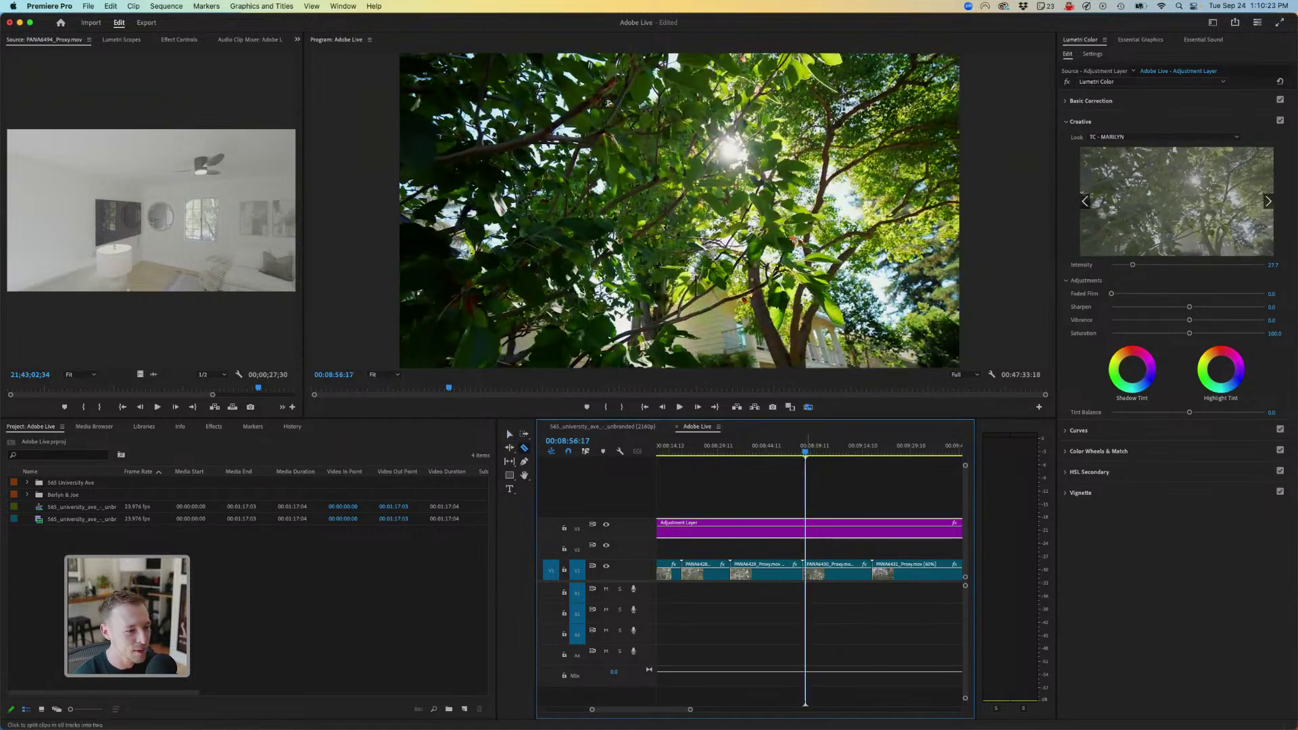
{"action": "left_click", "coordinate": [805, 529]}
- Cut all tracks at the playhead with Cmd+K and return to the Selection tool
{"action": "key", "text": "space"}
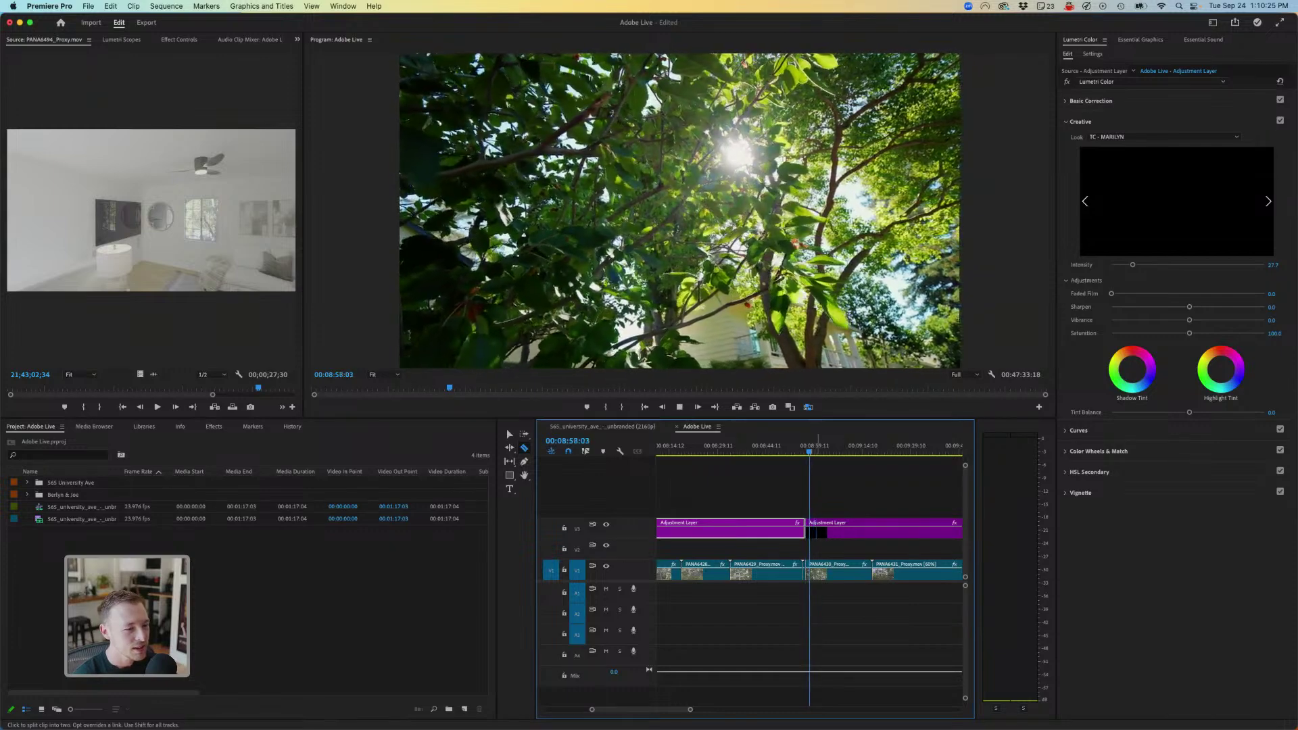
{"action": "key", "text": "="}
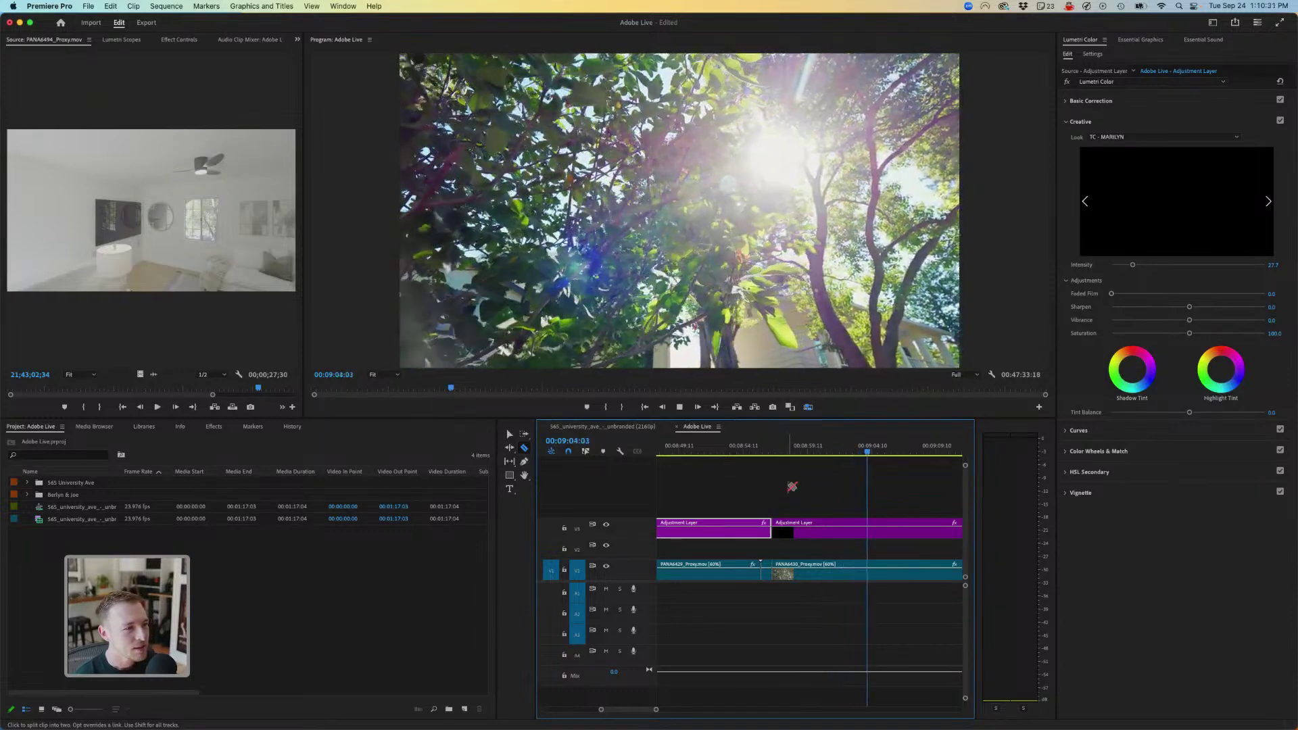
{"action": "key", "text": "space"}
{"action": "key", "text": "super+shift+k"}
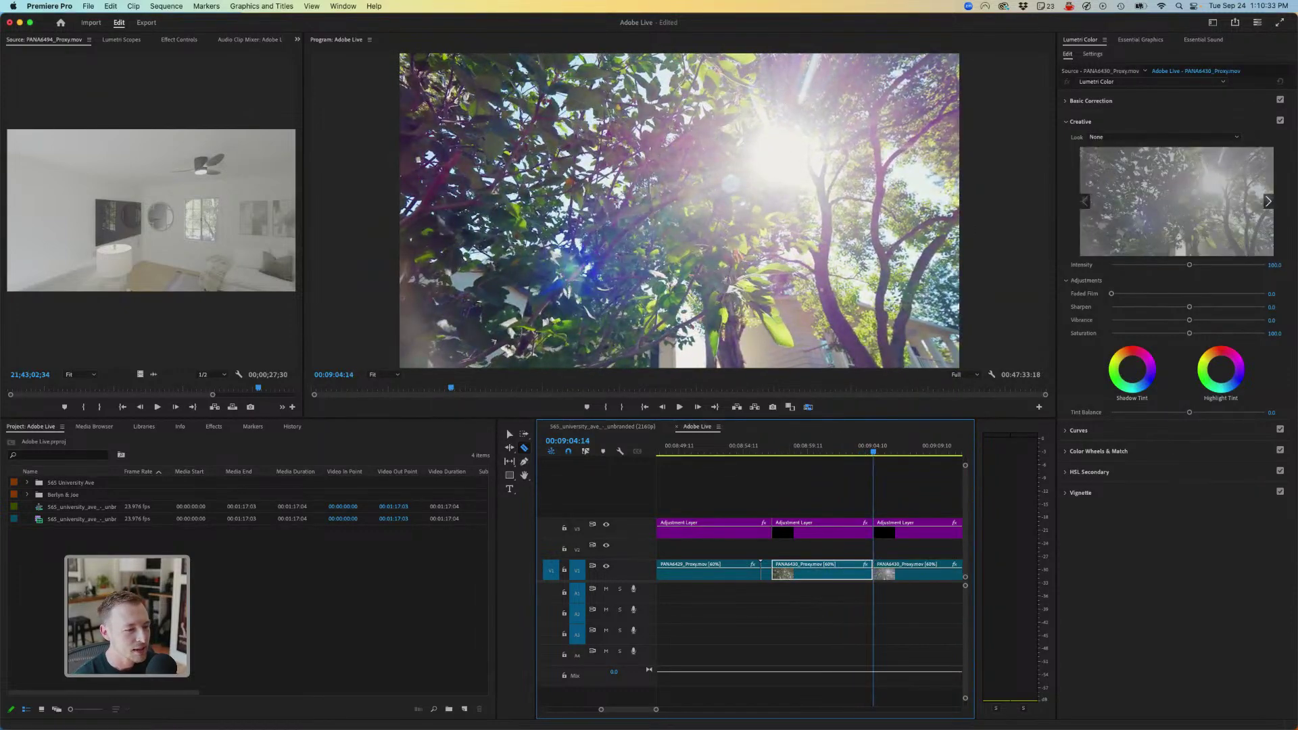
{"action": "key", "text": "v"}
{"action": "left_click", "coordinate": [794, 448]}
{"action": "key", "text": "shift+k"}
{"action": "key", "text": "l"}
{"action": "key", "text": "l"}
{"action": "key", "text": "l"}
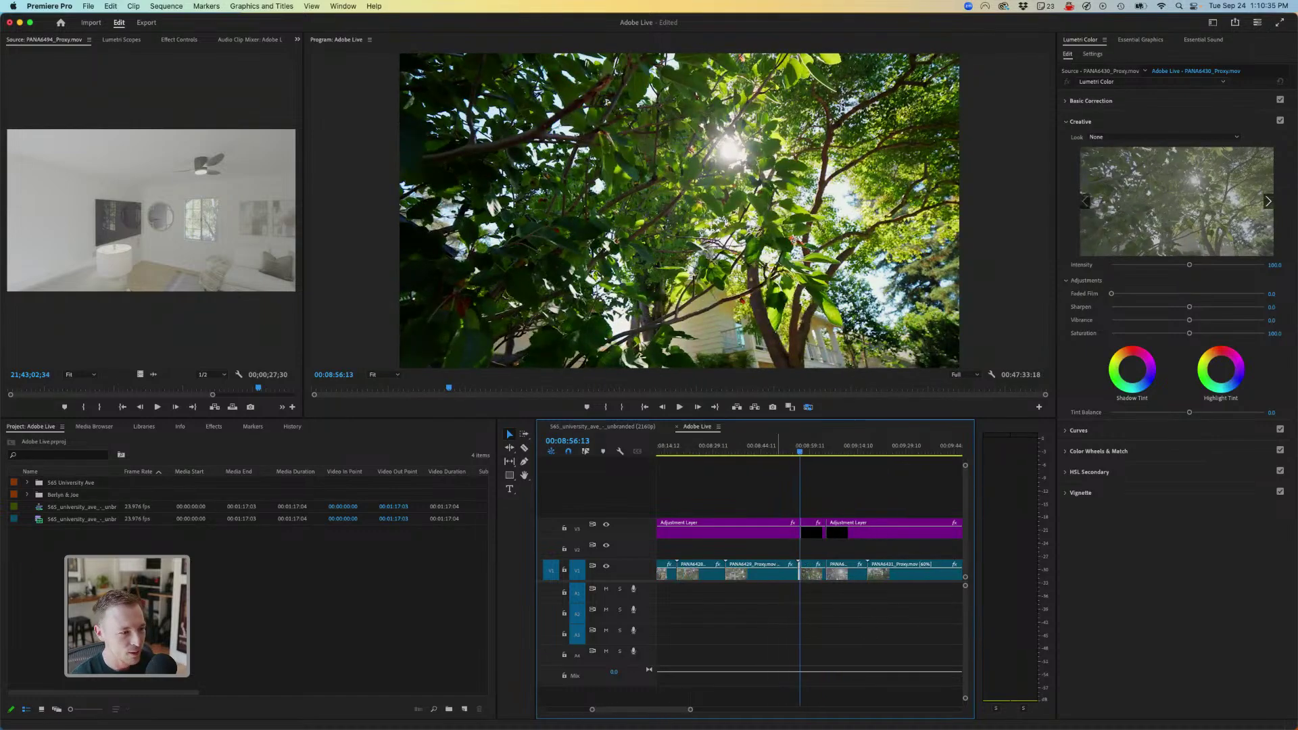
{"action": "key", "text": "minus"}
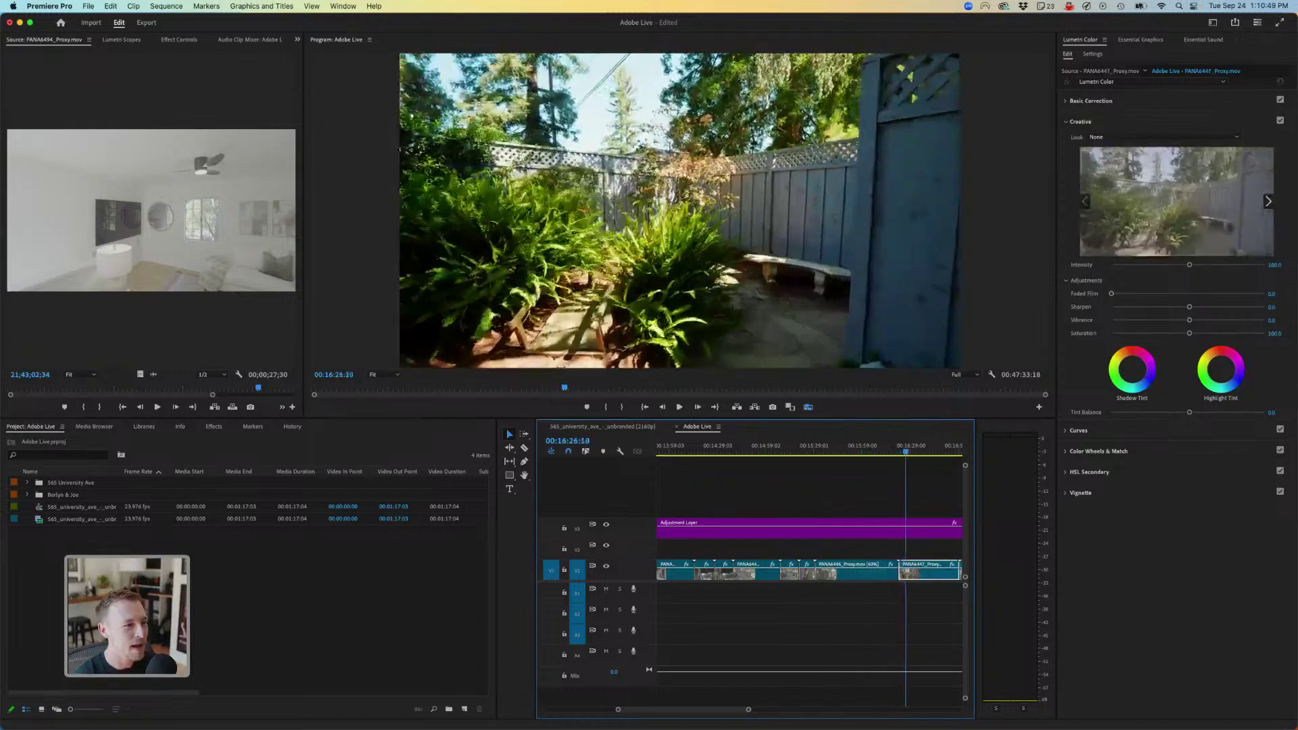
- Shuttle through the backyard and patio clips with J/L, then enlarge the Program monitor
{"action": "key", "text": "j"}
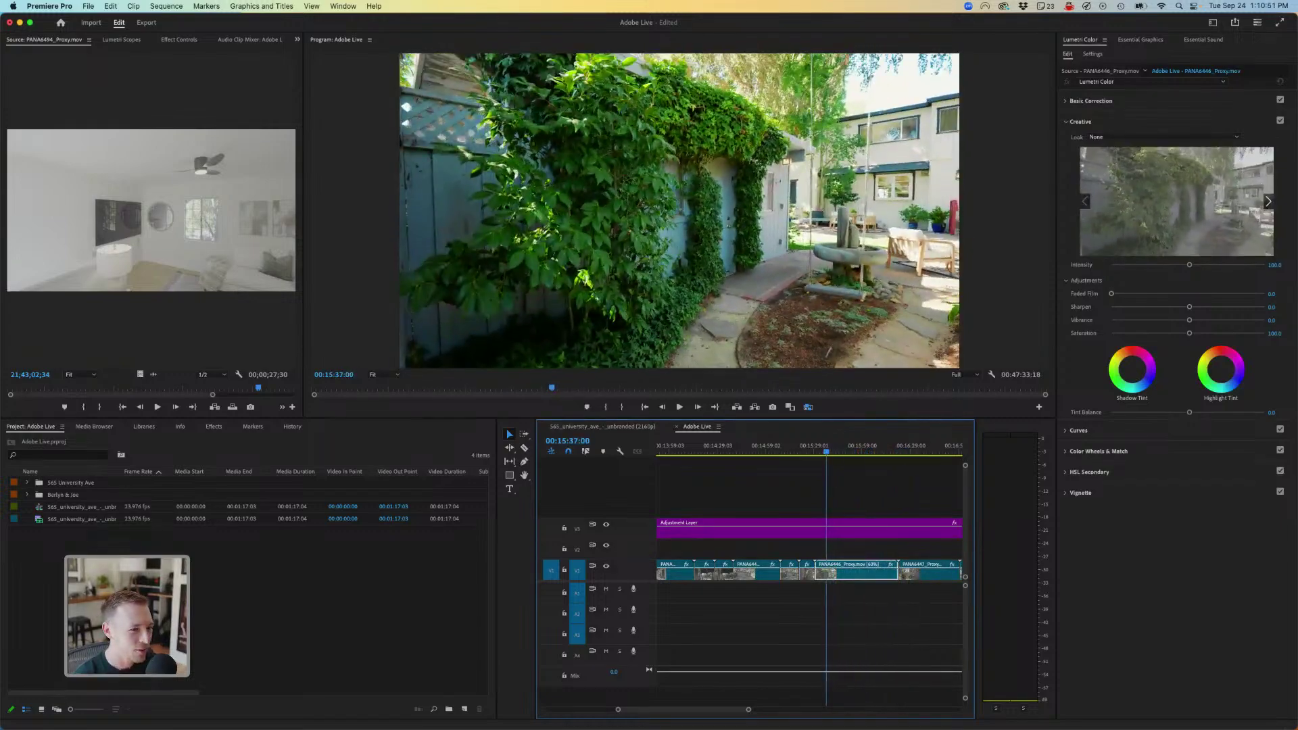
{"action": "key", "text": "l"}
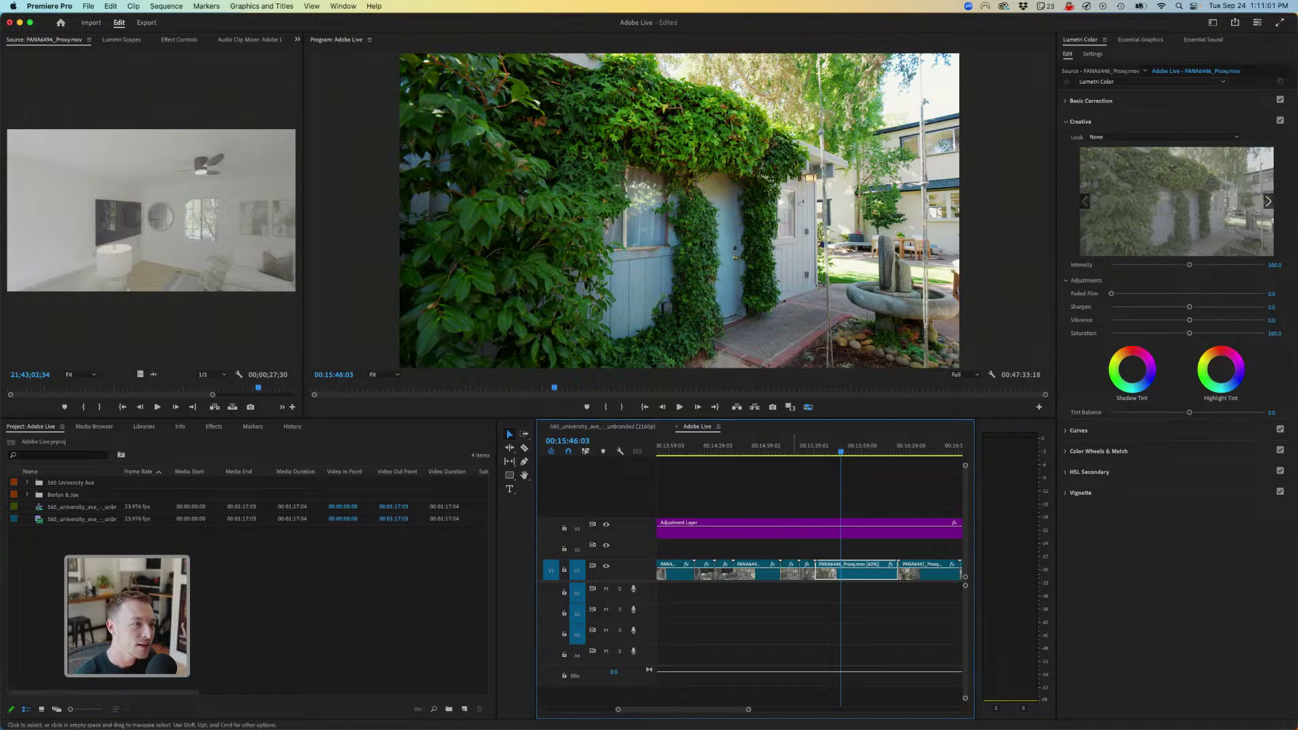
{"action": "key", "text": "l"}
{"action": "key", "text": "l"}
{"action": "key", "text": "l"}
{"action": "key", "text": "l"}
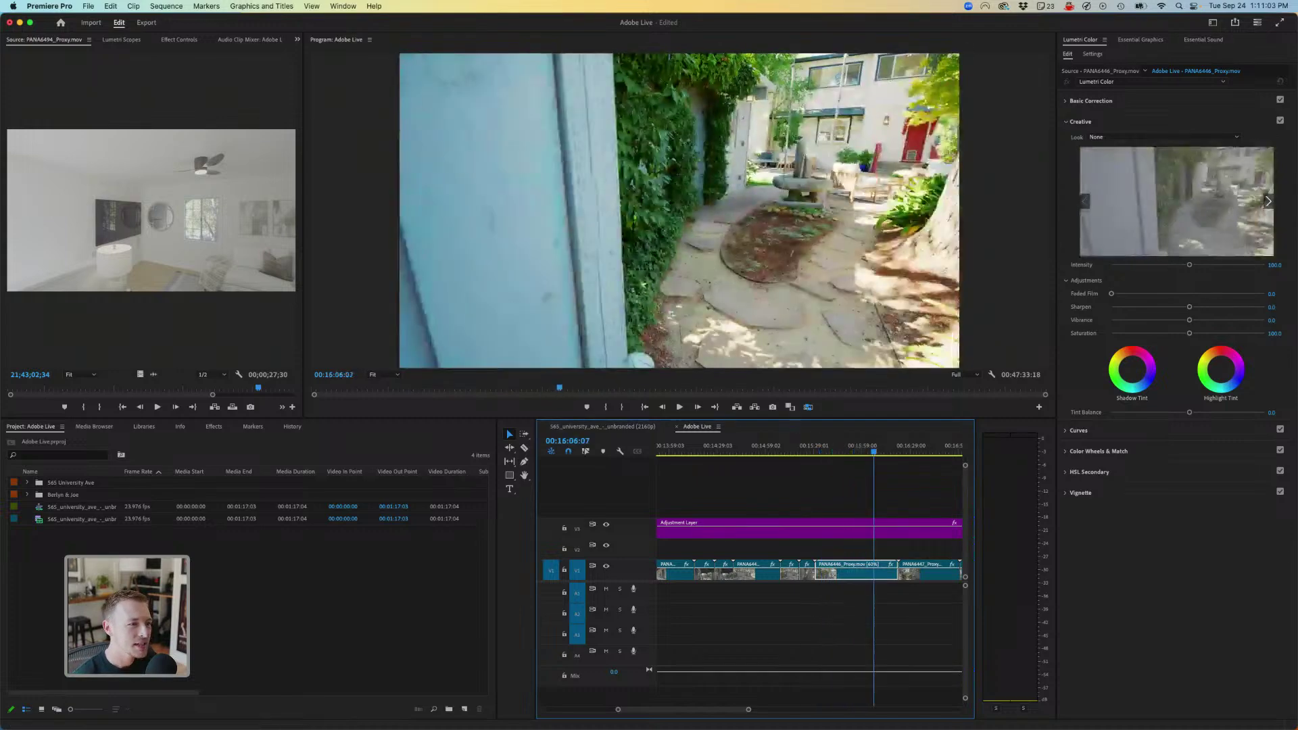
{"action": "key", "text": "j"}
{"action": "key", "text": "j"}
{"action": "key", "text": "j"}
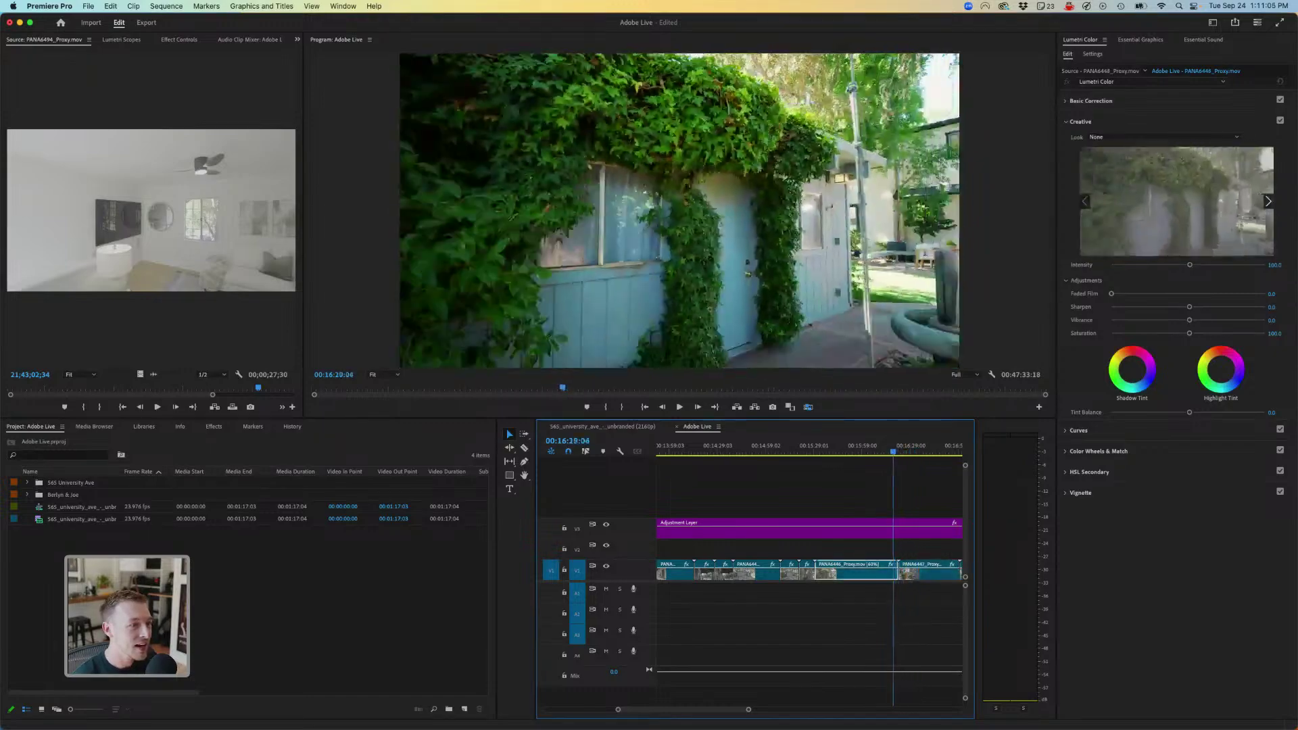
{"action": "key", "text": "l"}
{"action": "key", "text": "l"}
{"action": "key", "text": "l"}
{"action": "key", "text": "l"}
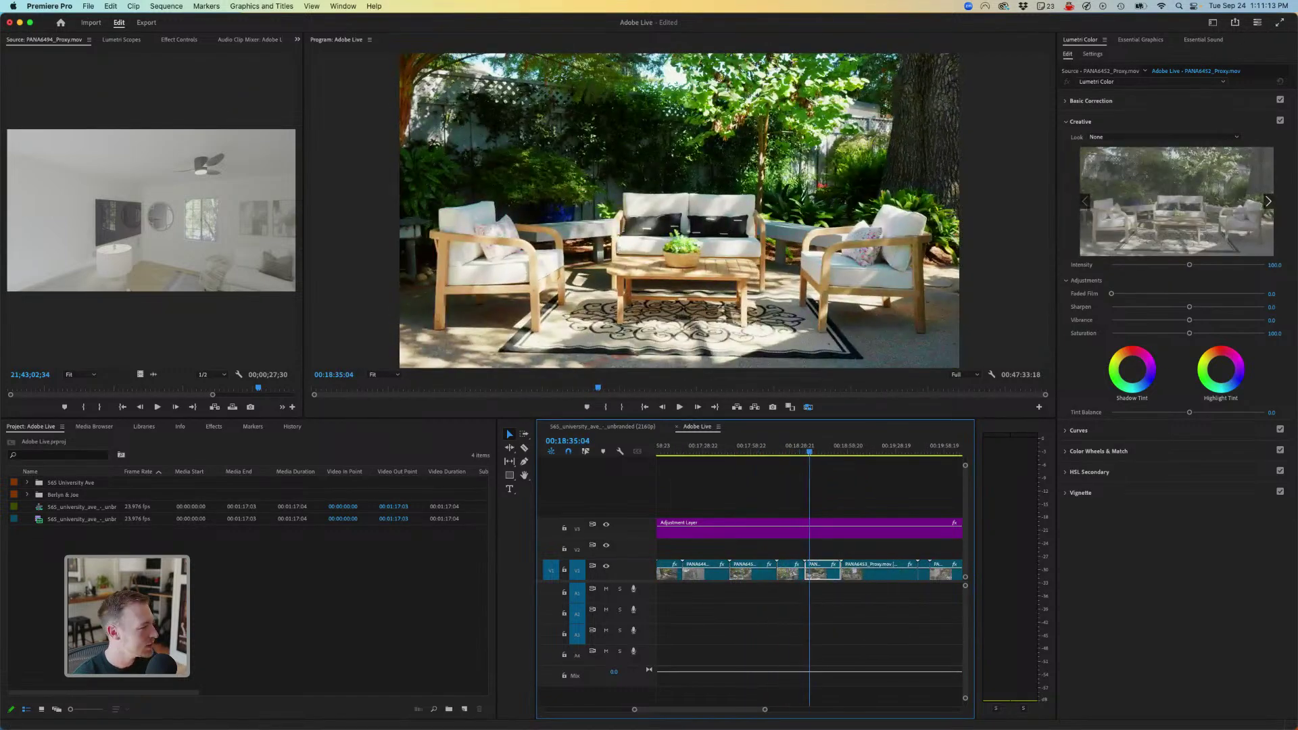
{"action": "key", "text": "j"}
{"action": "key", "text": "j"}
{"action": "key", "text": "j"}
{"action": "key", "text": "j"}
{"action": "key", "text": "l"}
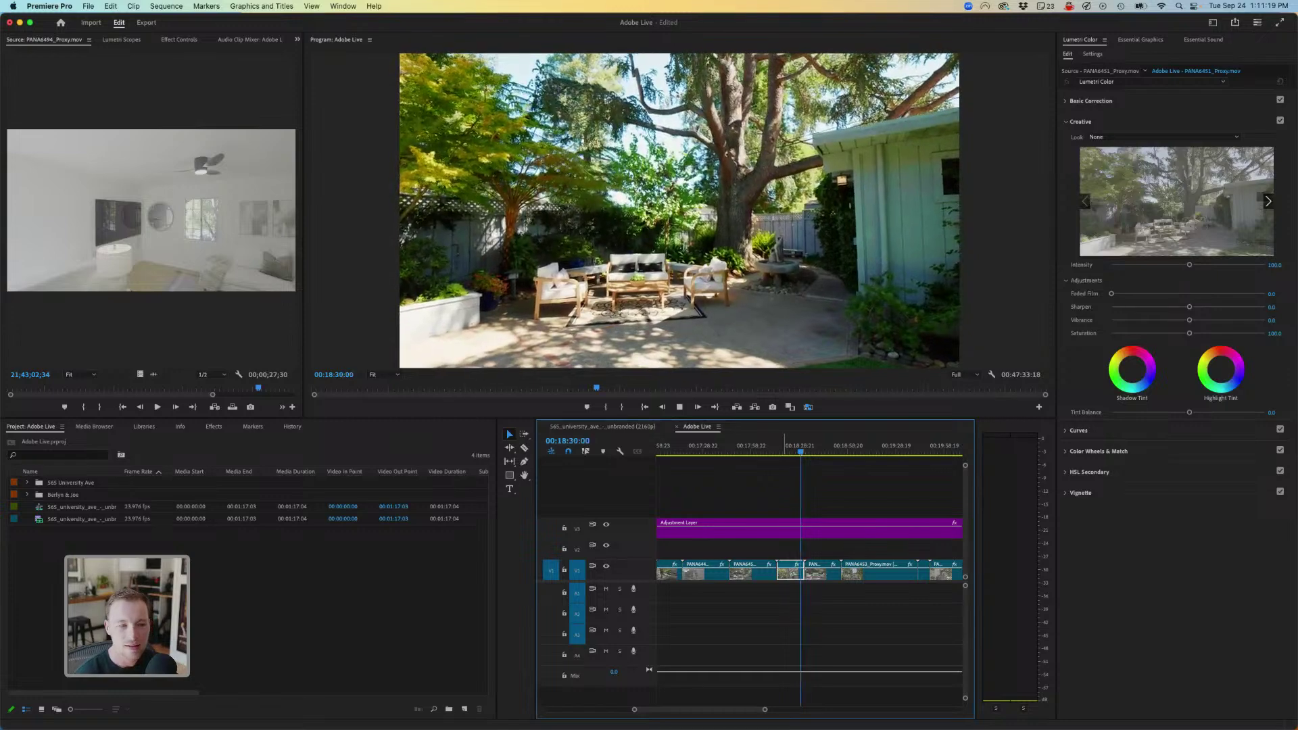
{"action": "left_click_drag", "start_coordinate": [677, 418], "coordinate": [676, 486]}
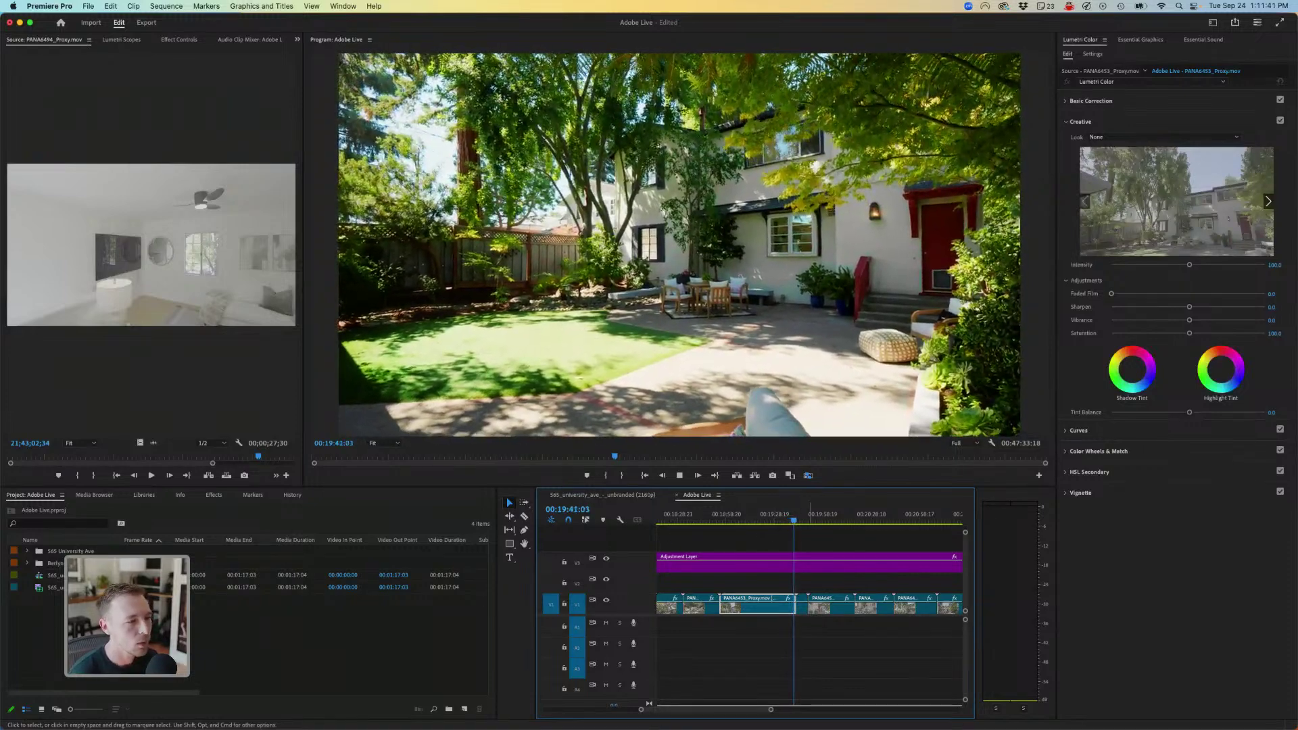
{"action": "key", "text": "minus"}
{"action": "key", "text": "minus"}
{"action": "key", "text": "minus"}
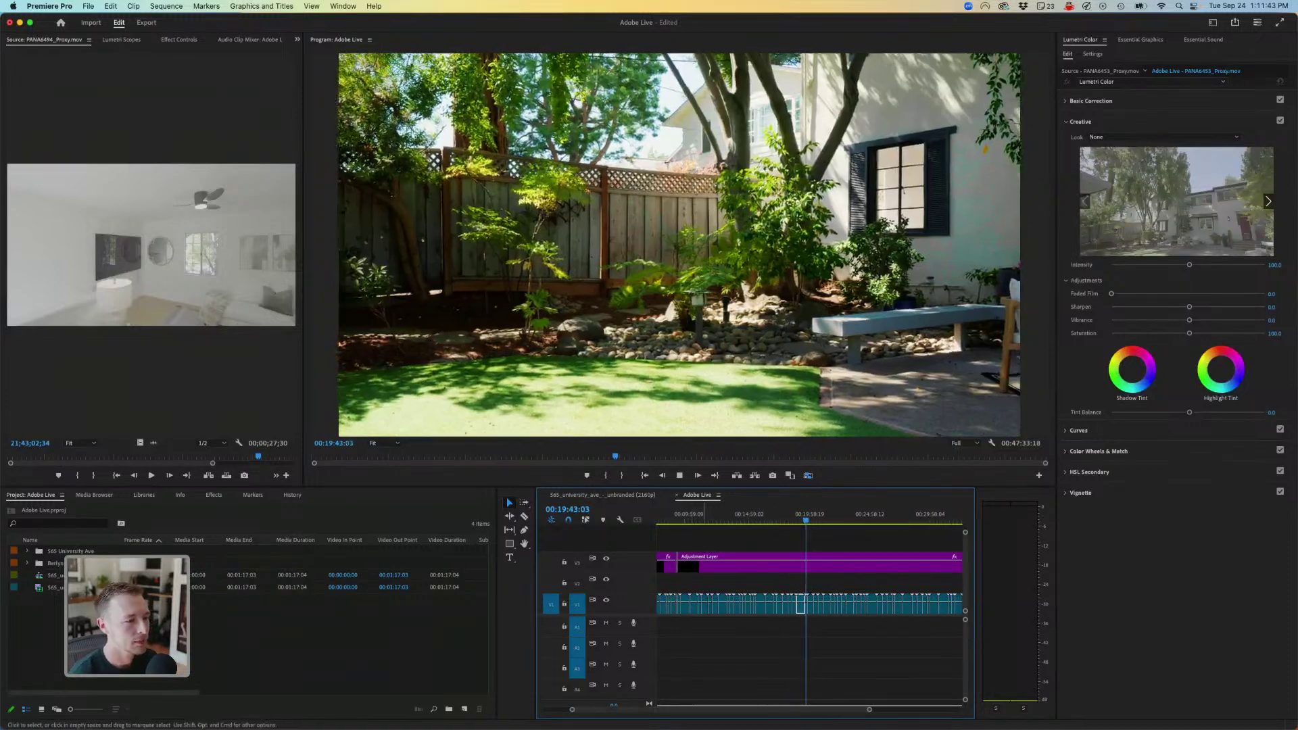
{"action": "key", "text": "l"}
{"action": "key", "text": "l"}
{"action": "key", "text": "l"}
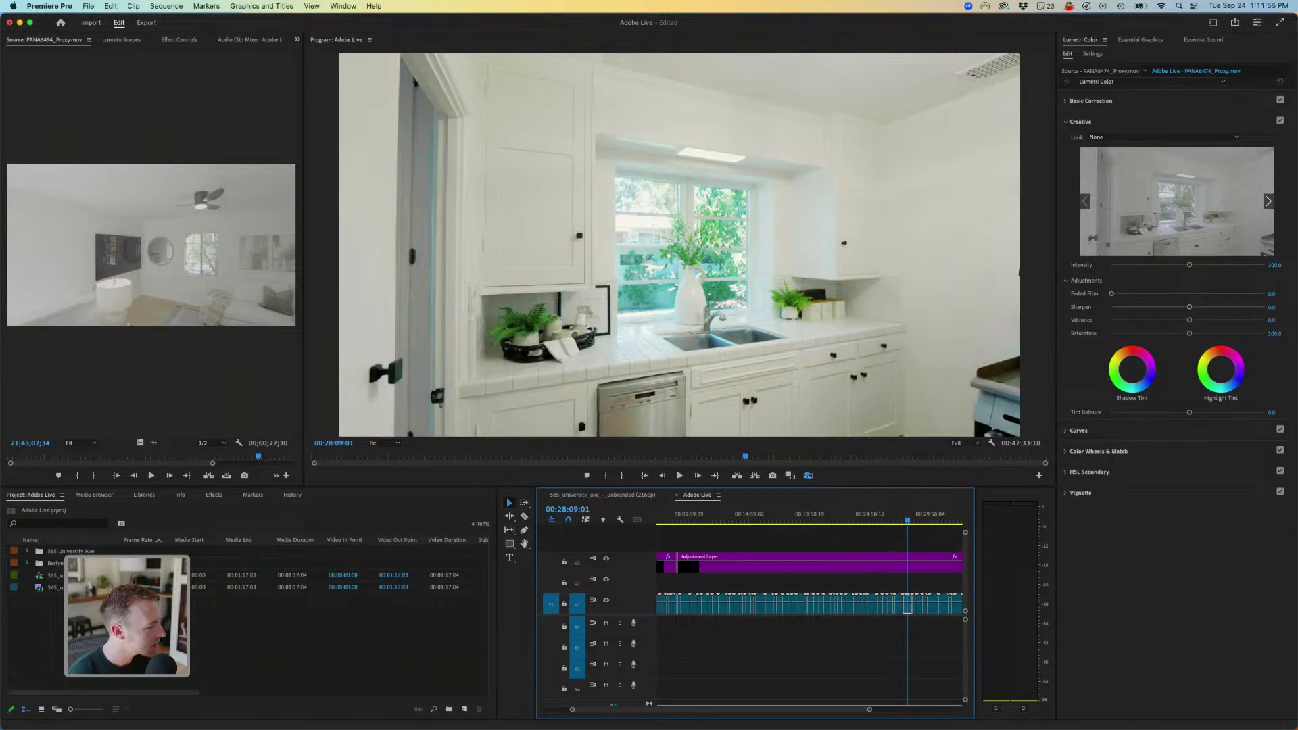
{"action": "key", "text": "j"}
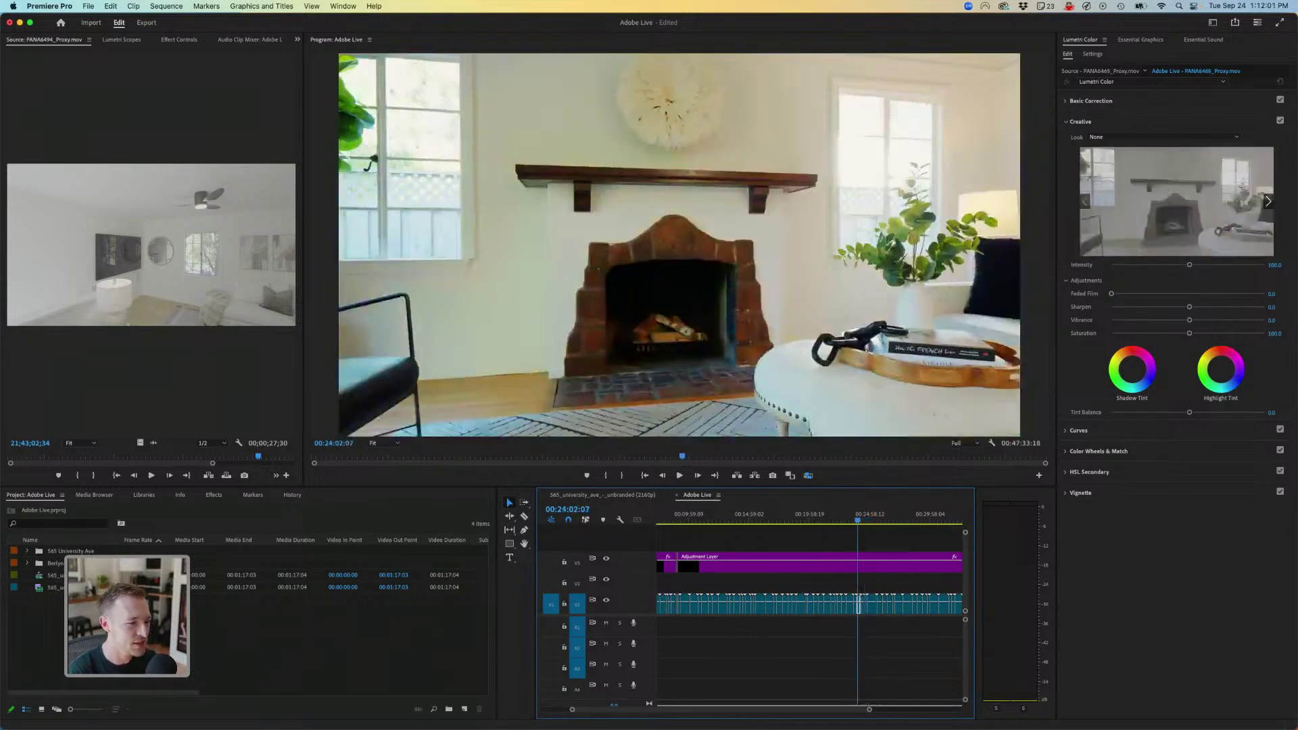
{"action": "key", "text": "l"}
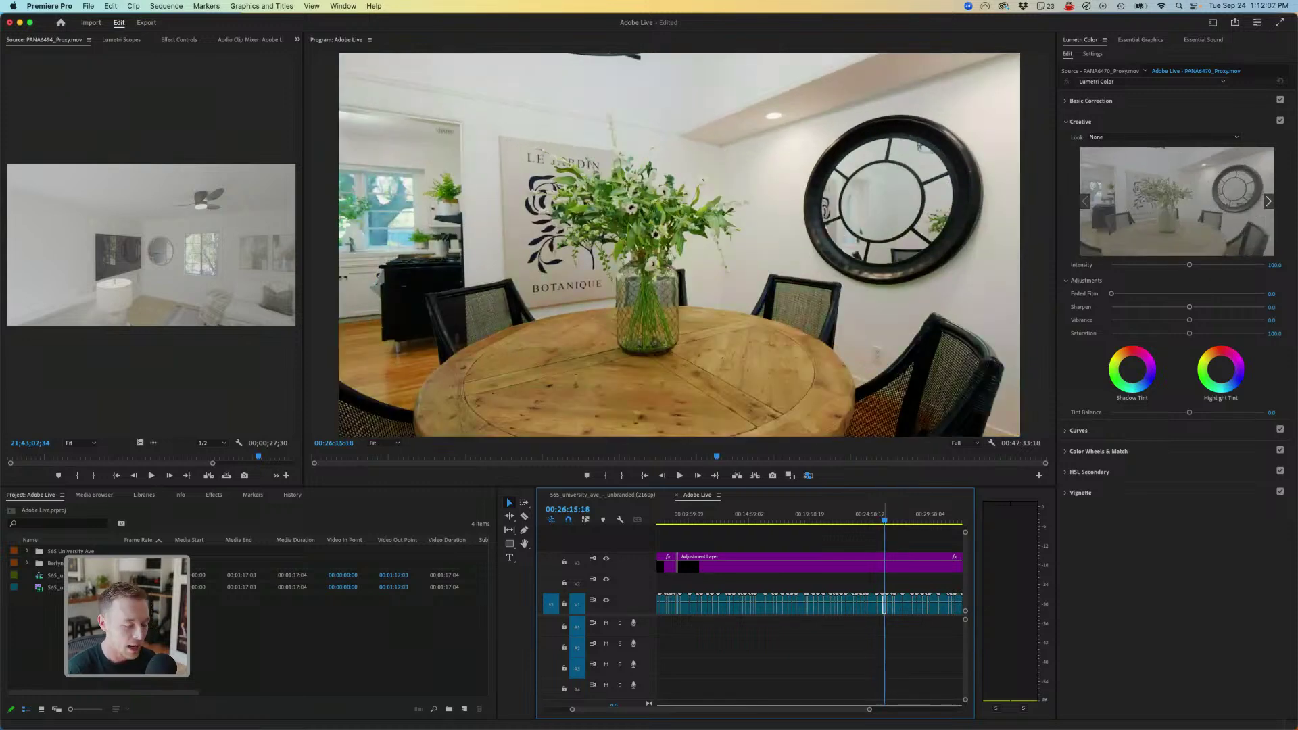
{"action": "key", "text": "minus"}
{"action": "key", "text": "minus"}
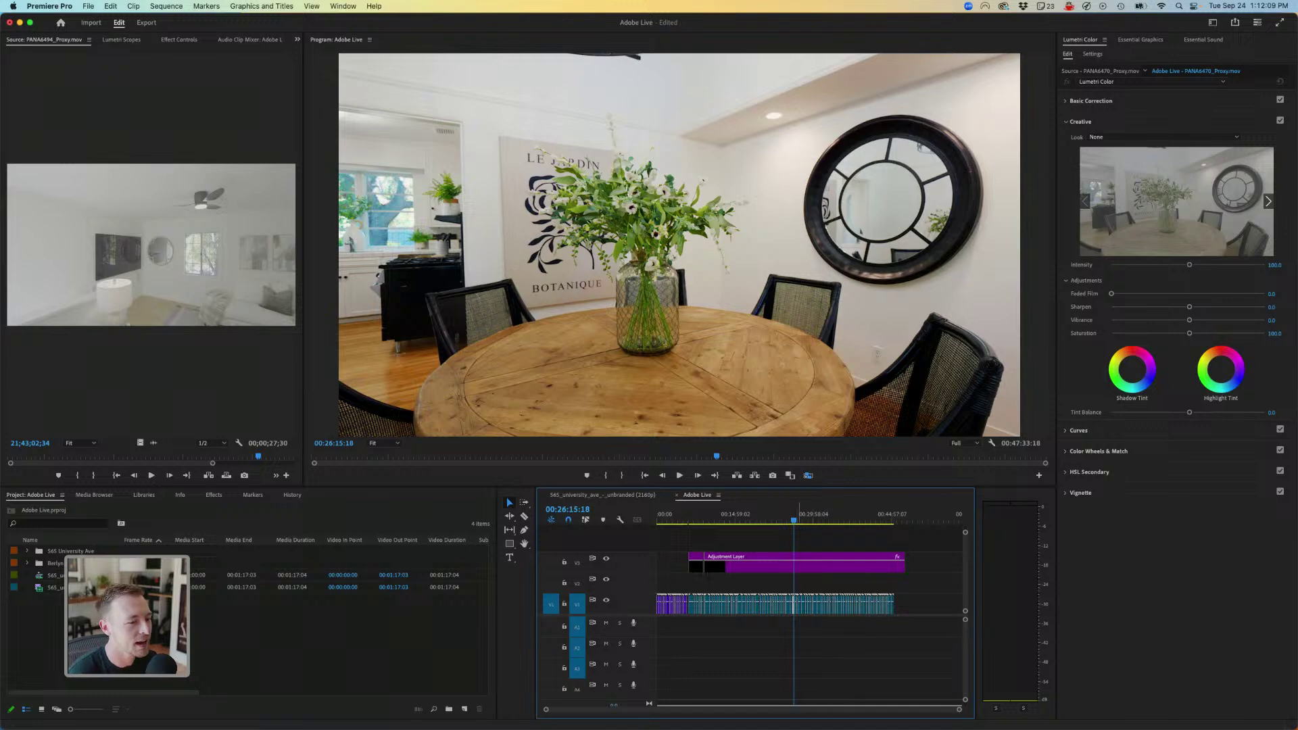
{"action": "key", "text": "l"}
{"action": "key", "text": "l"}
{"action": "key", "text": "l"}
{"action": "key", "text": "l"}
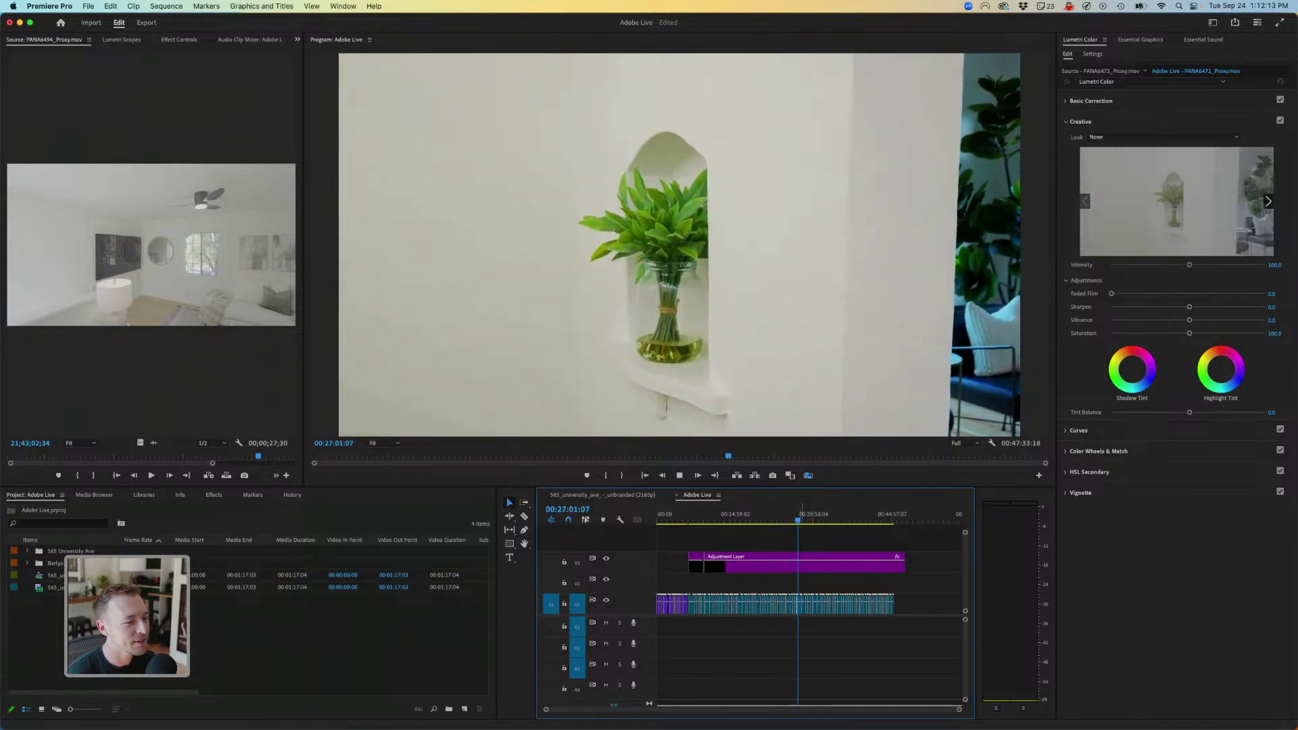
{"action": "key", "text": "equal"}
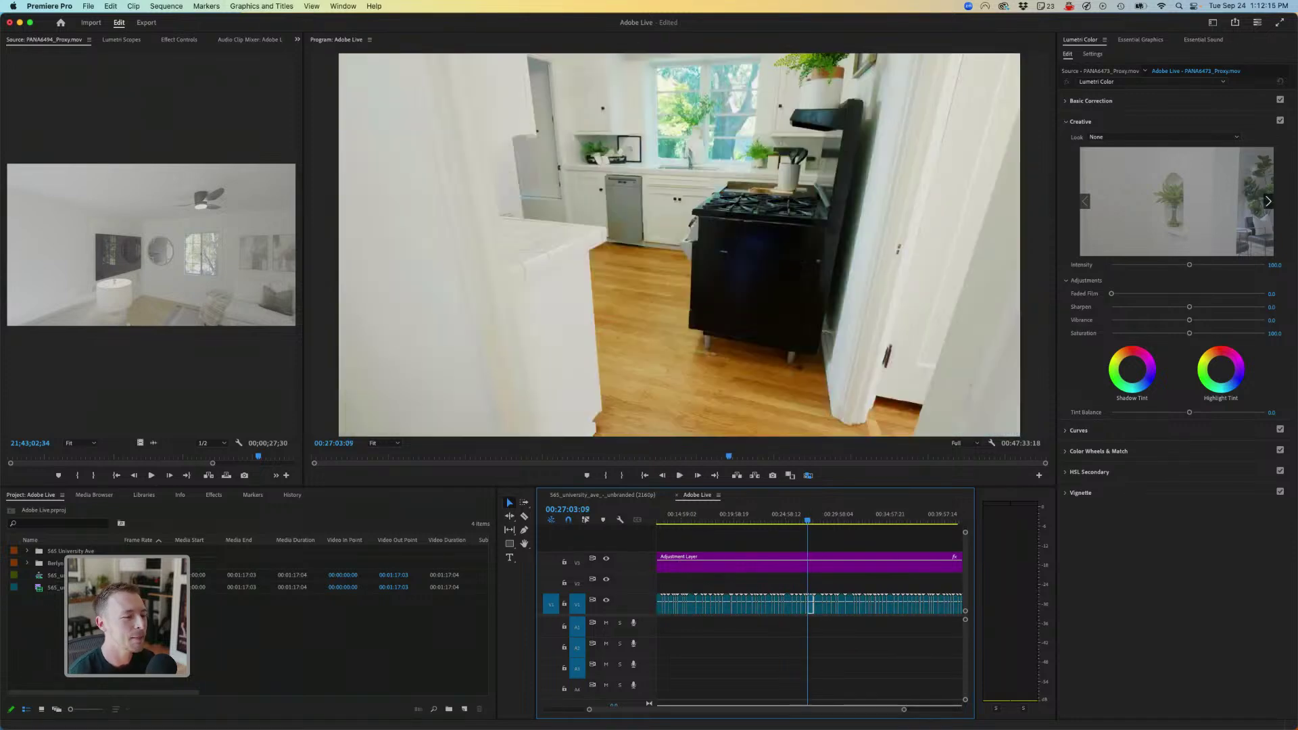
{"action": "left_click_drag", "start_coordinate": [808, 516], "coordinate": [826, 518]}
{"action": "key", "text": "space"}
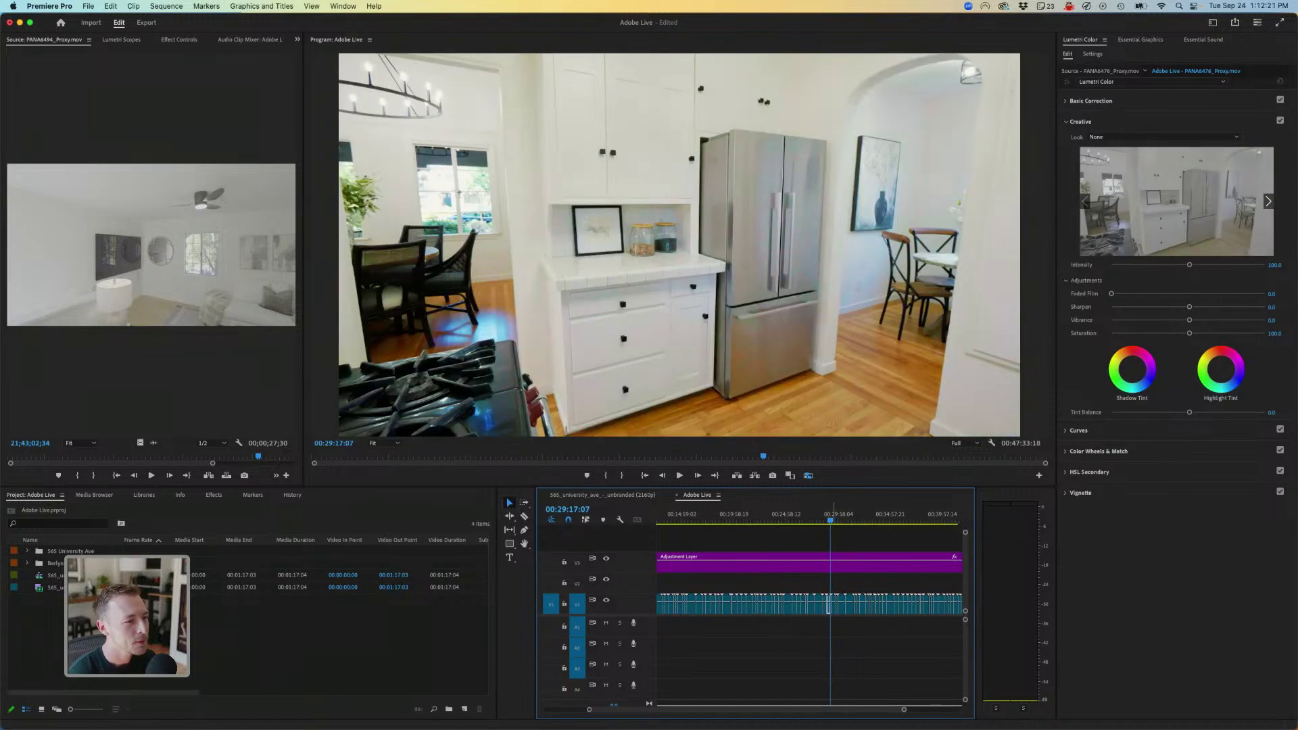
{"action": "scroll", "coordinate": [812, 609], "scroll_direction": "right", "scroll_amount": 5}
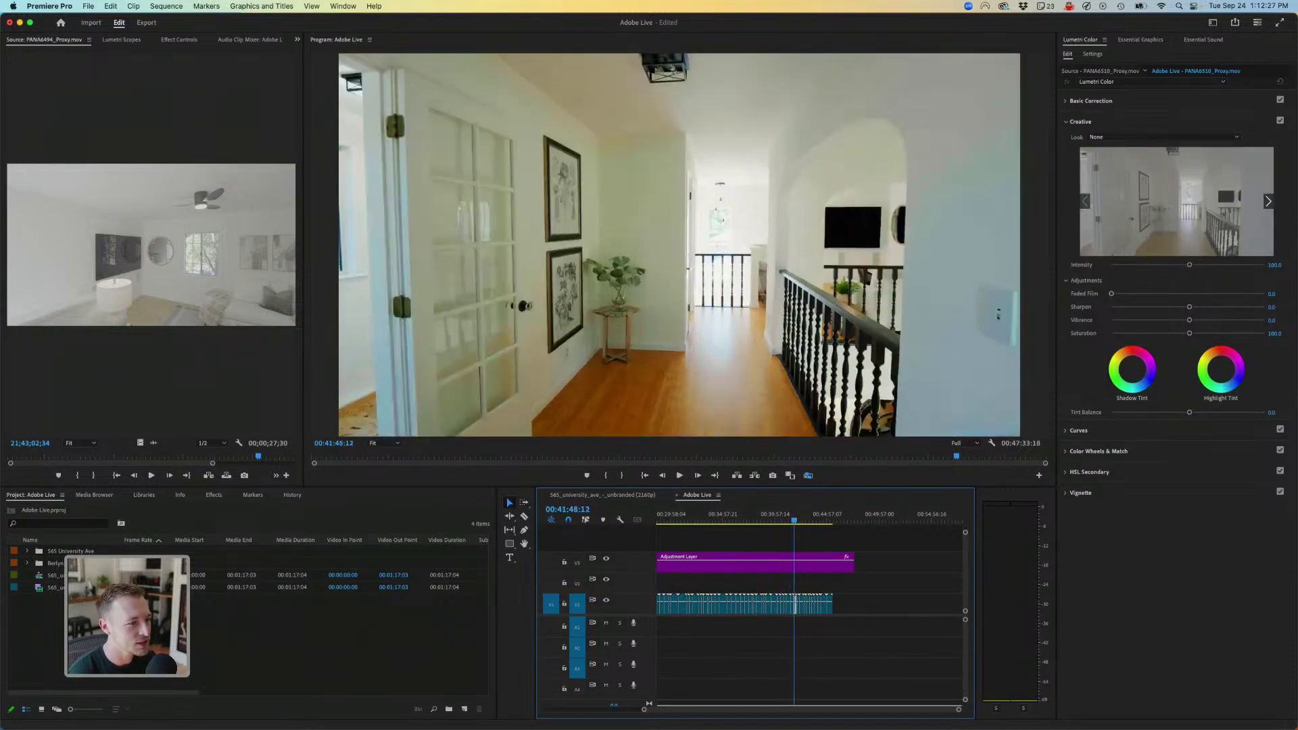
{"action": "key", "text": "j"}
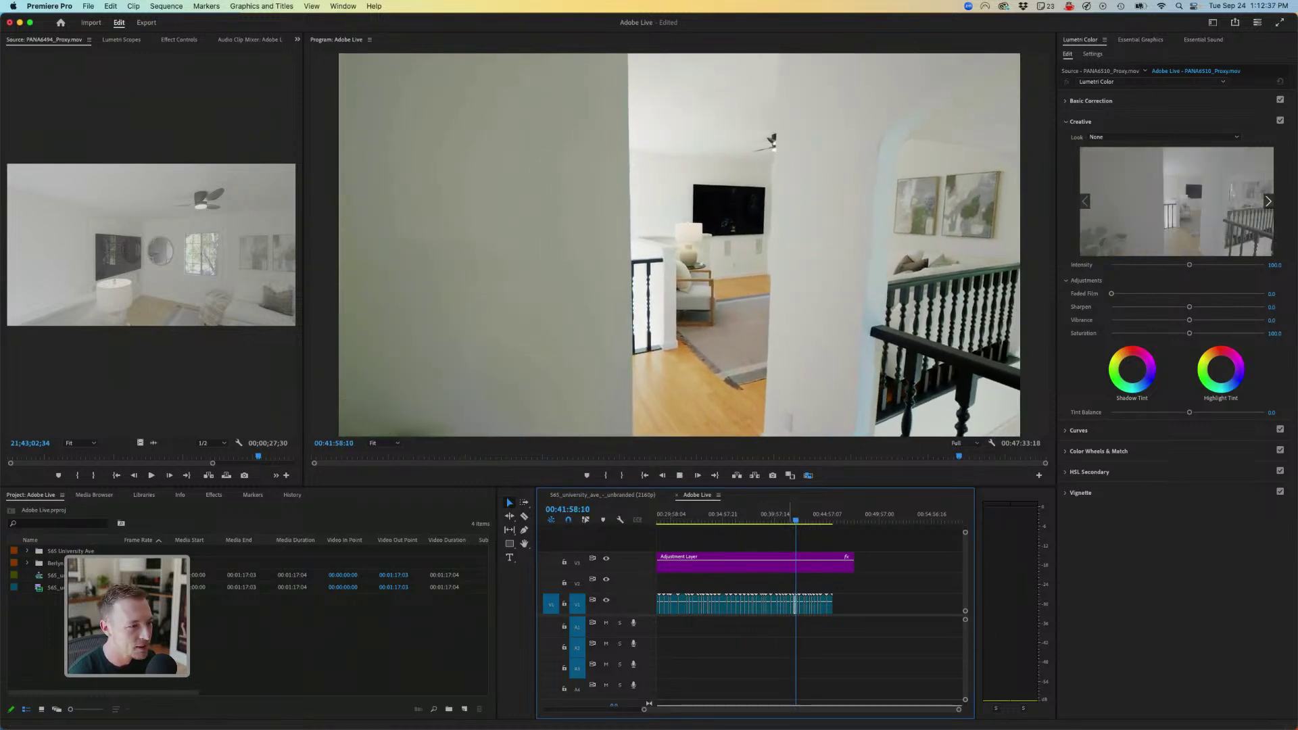
{"action": "key", "text": "space"}
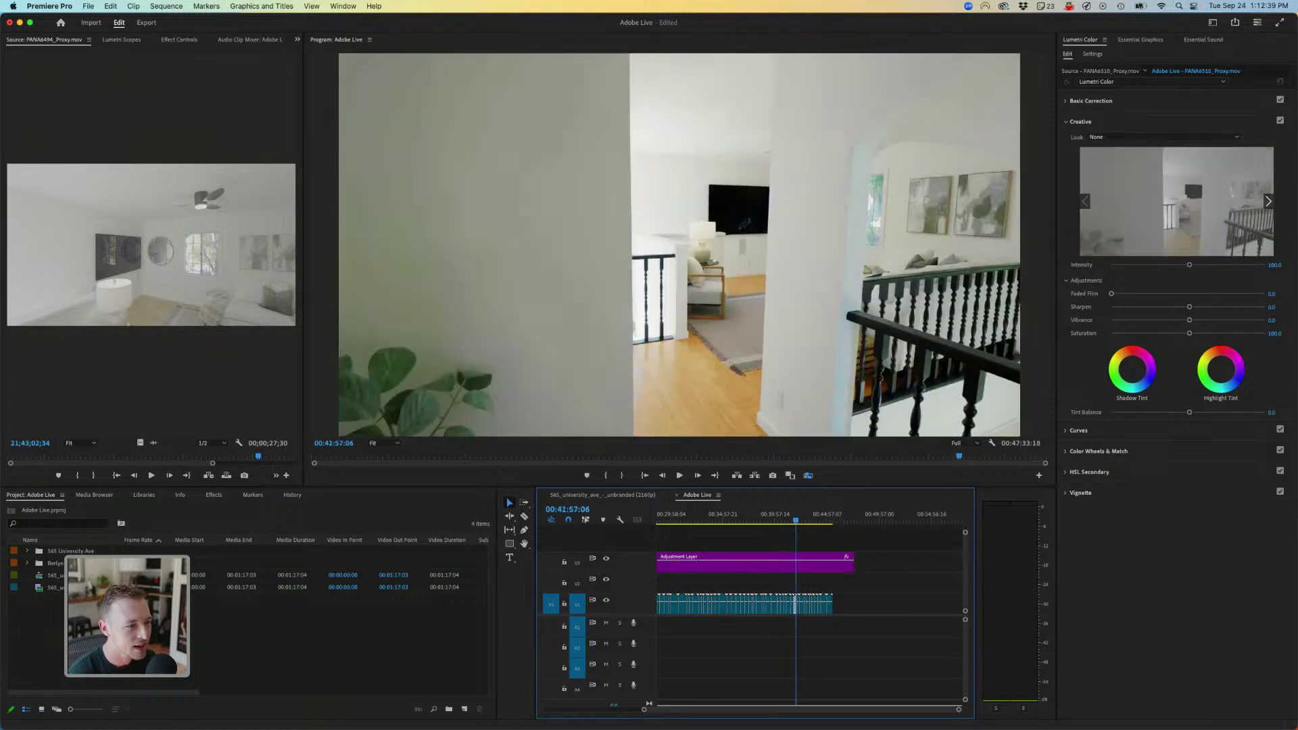
{"action": "scroll", "coordinate": [795, 520], "scroll_direction": "up", "scroll_amount": 5}
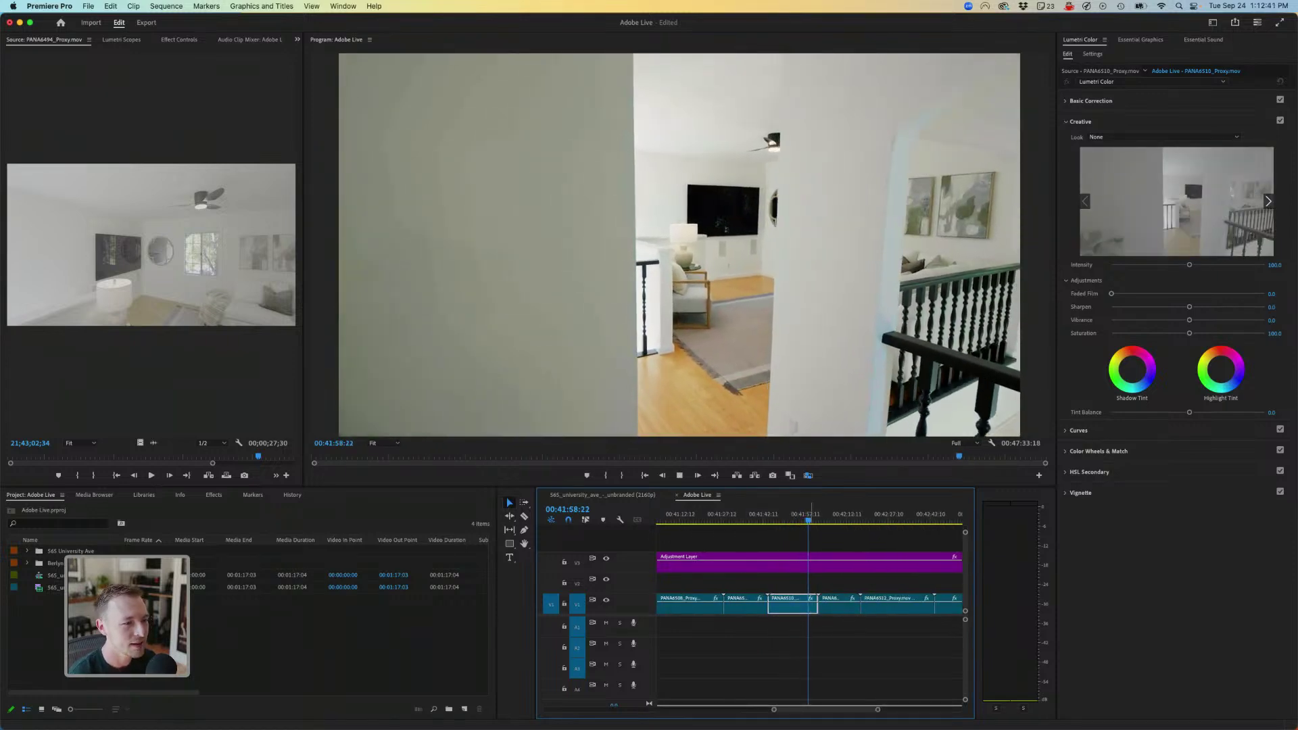
{"action": "key", "text": "space"}
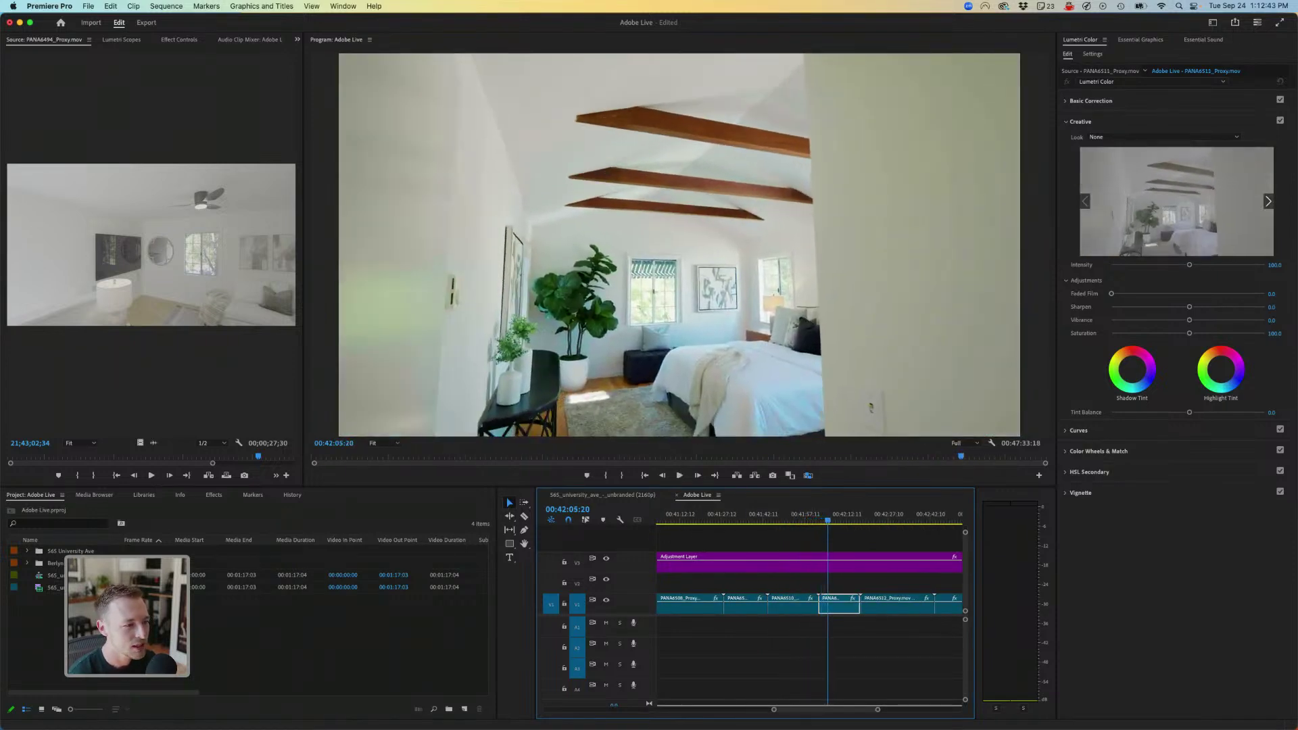
{"action": "key", "text": "space"}
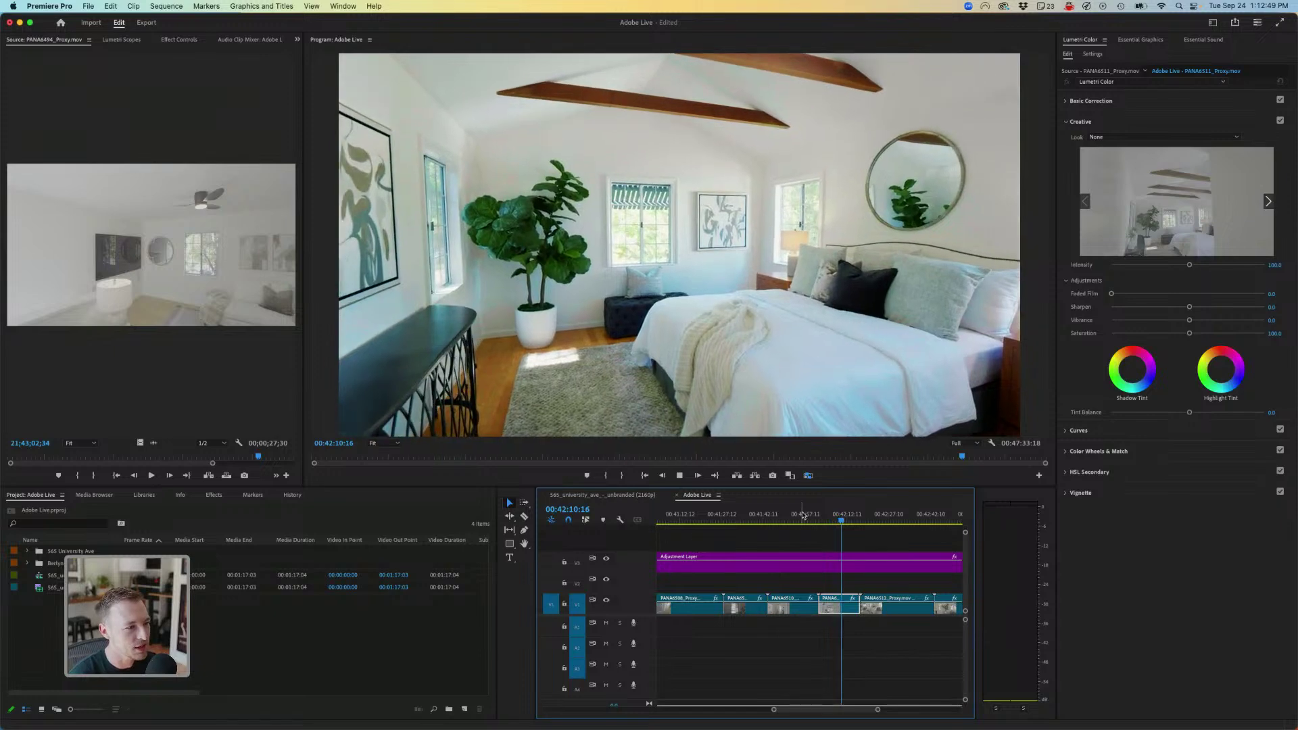
{"action": "left_click", "coordinate": [824, 517]}
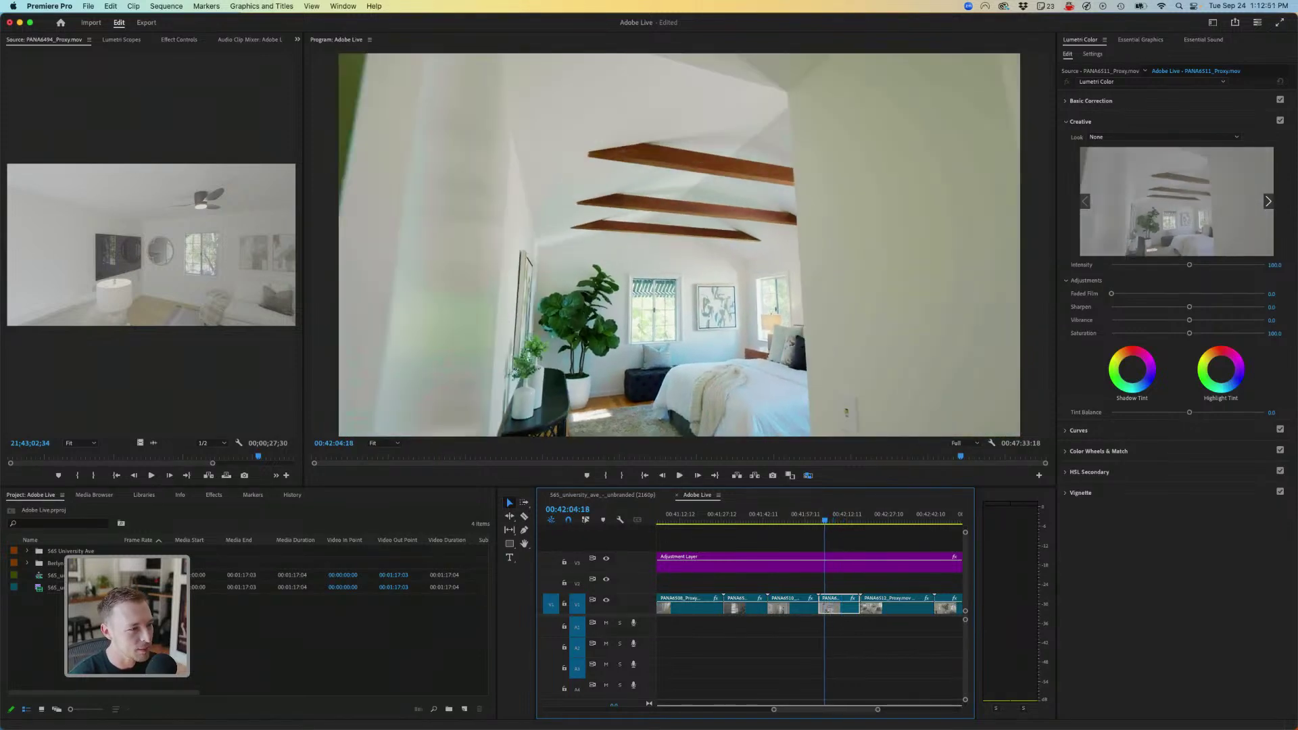
{"action": "left_click", "coordinate": [819, 517]}
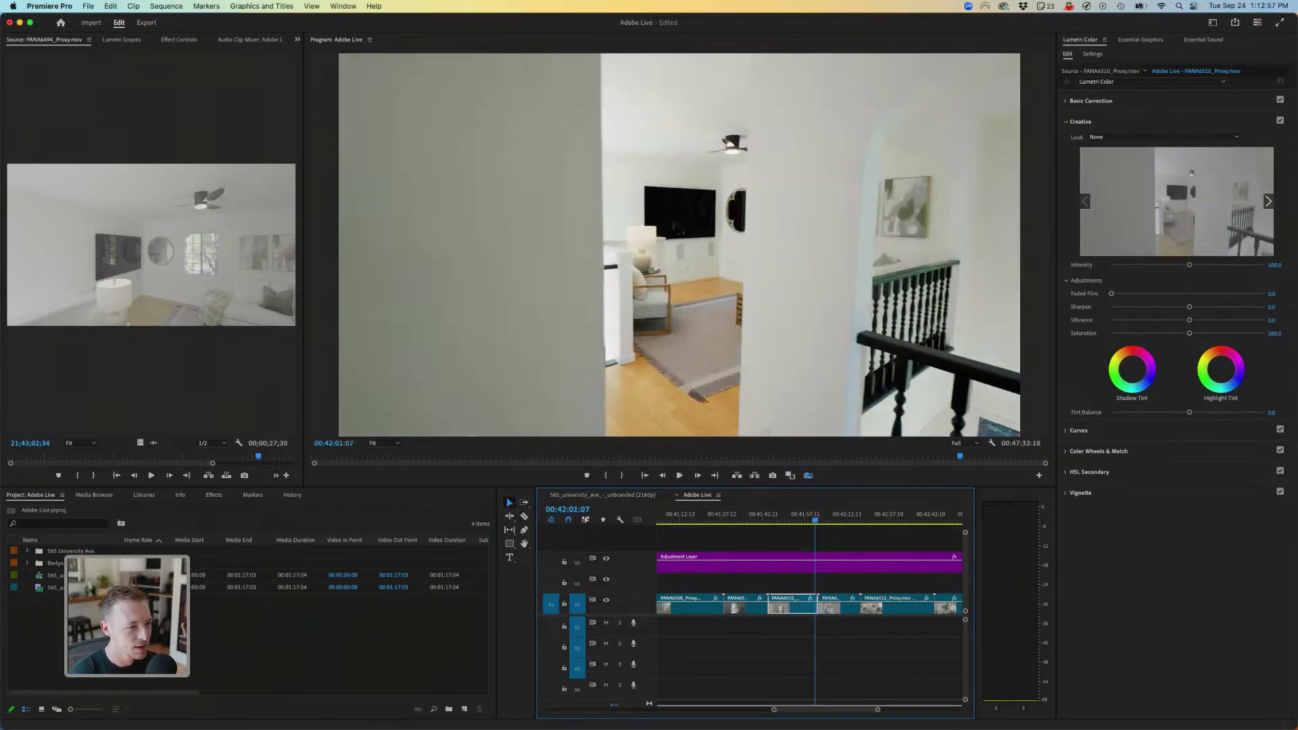
{"action": "key", "text": "l"}
{"action": "key", "text": "l"}
{"action": "key", "text": "l"}
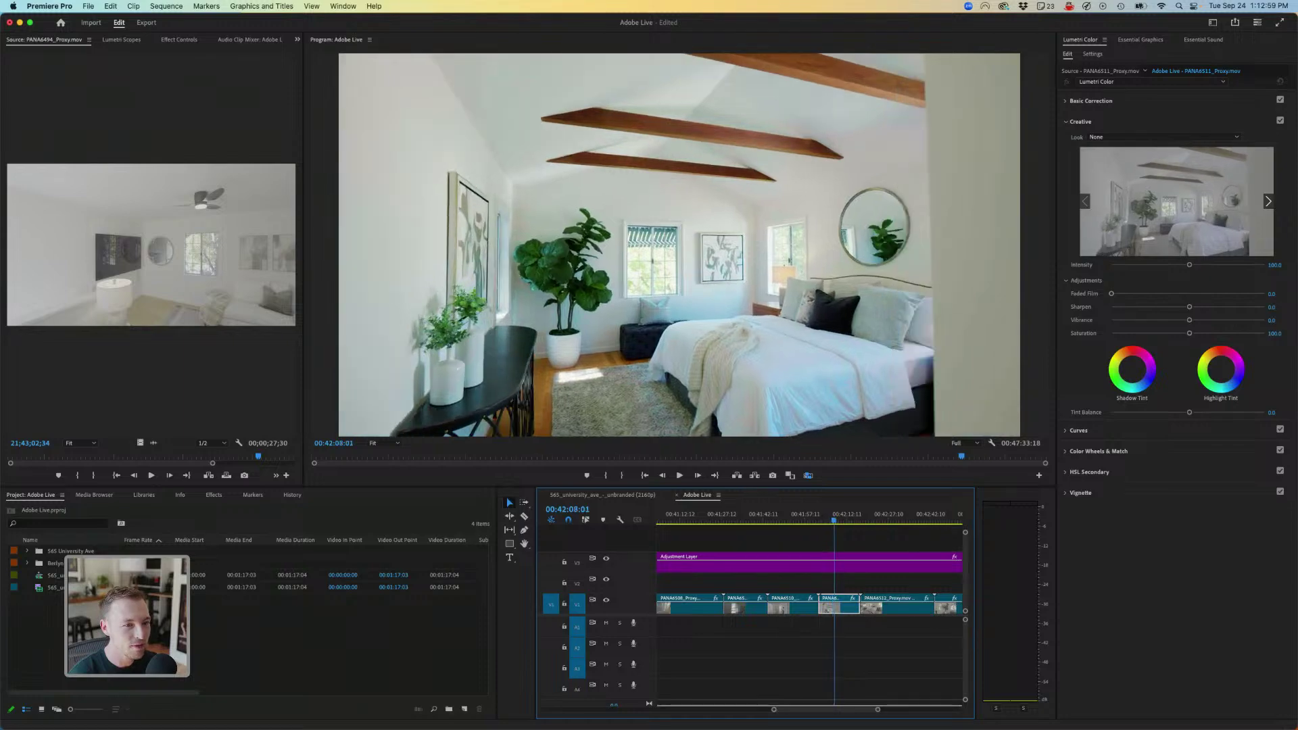
{"action": "key", "text": "j"}
{"action": "key", "text": "j"}
{"action": "key", "text": "j"}
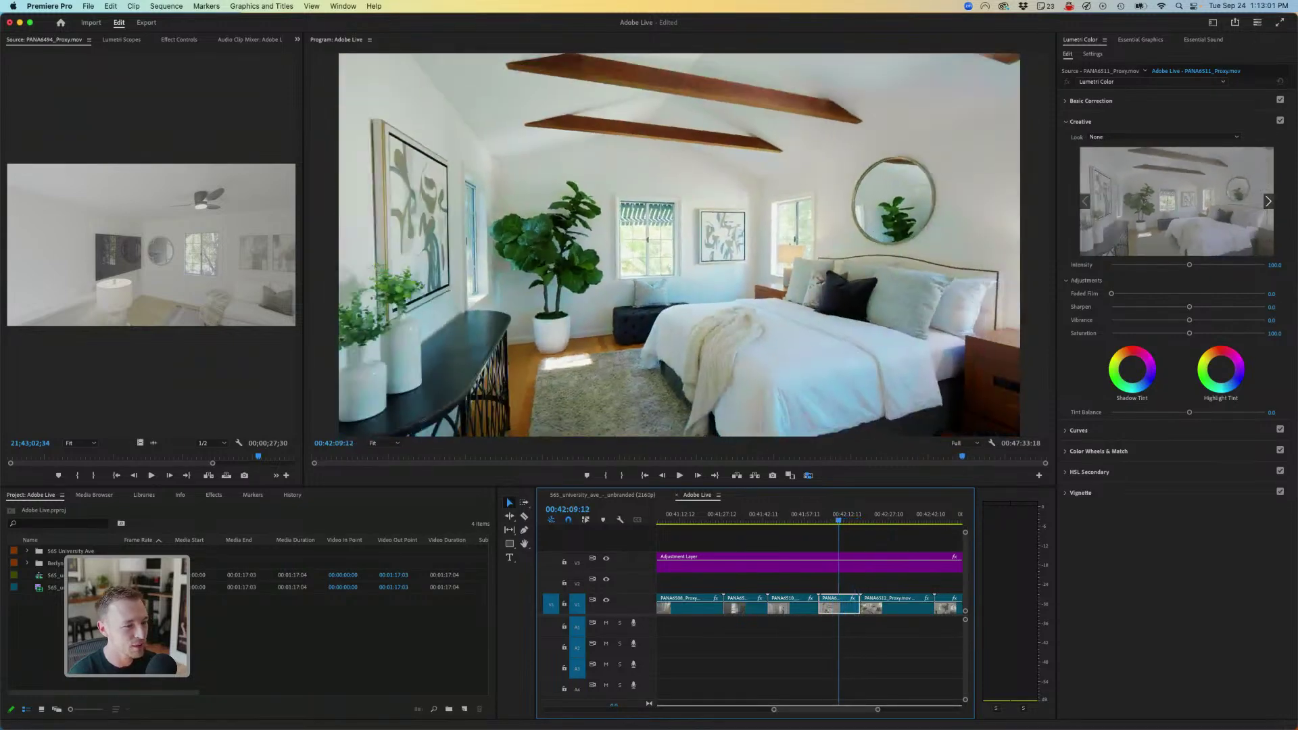
{"action": "key", "text": "l"}
{"action": "key", "text": "l"}
{"action": "key", "text": "l"}
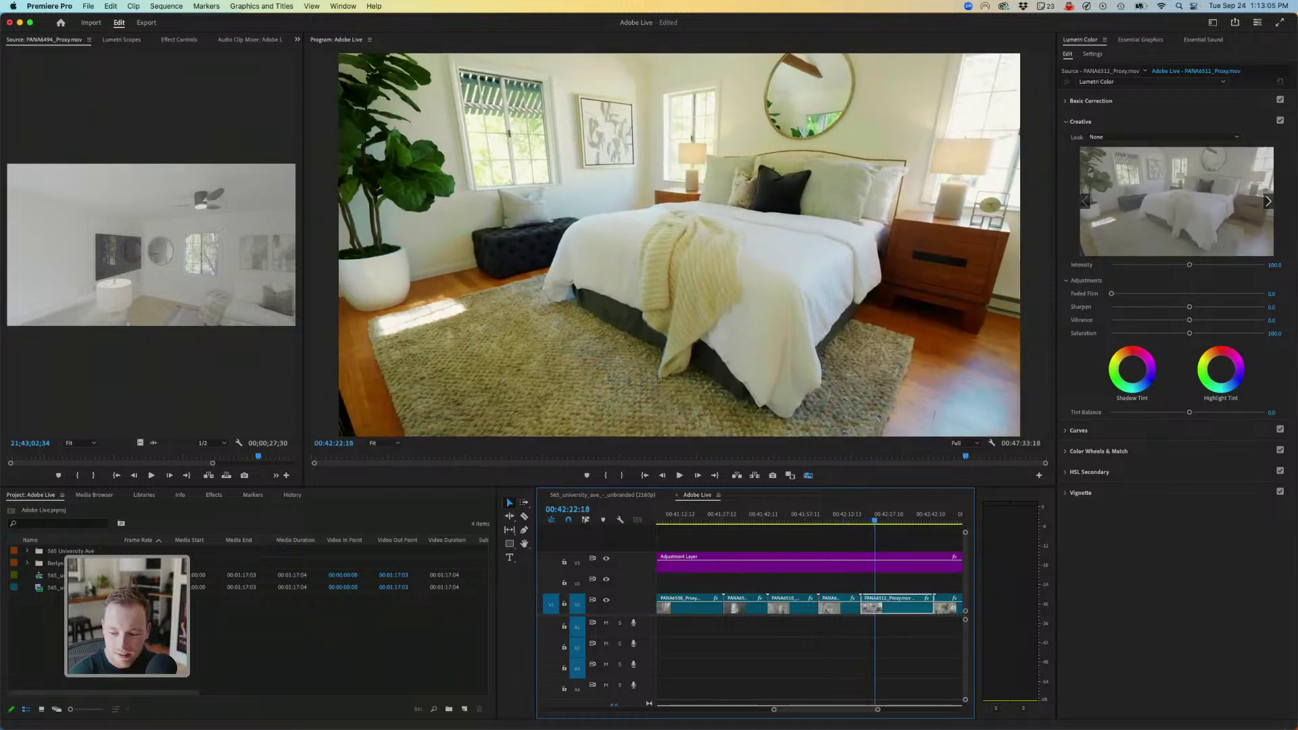
{"action": "key", "text": "j"}
{"action": "key", "text": "l"}
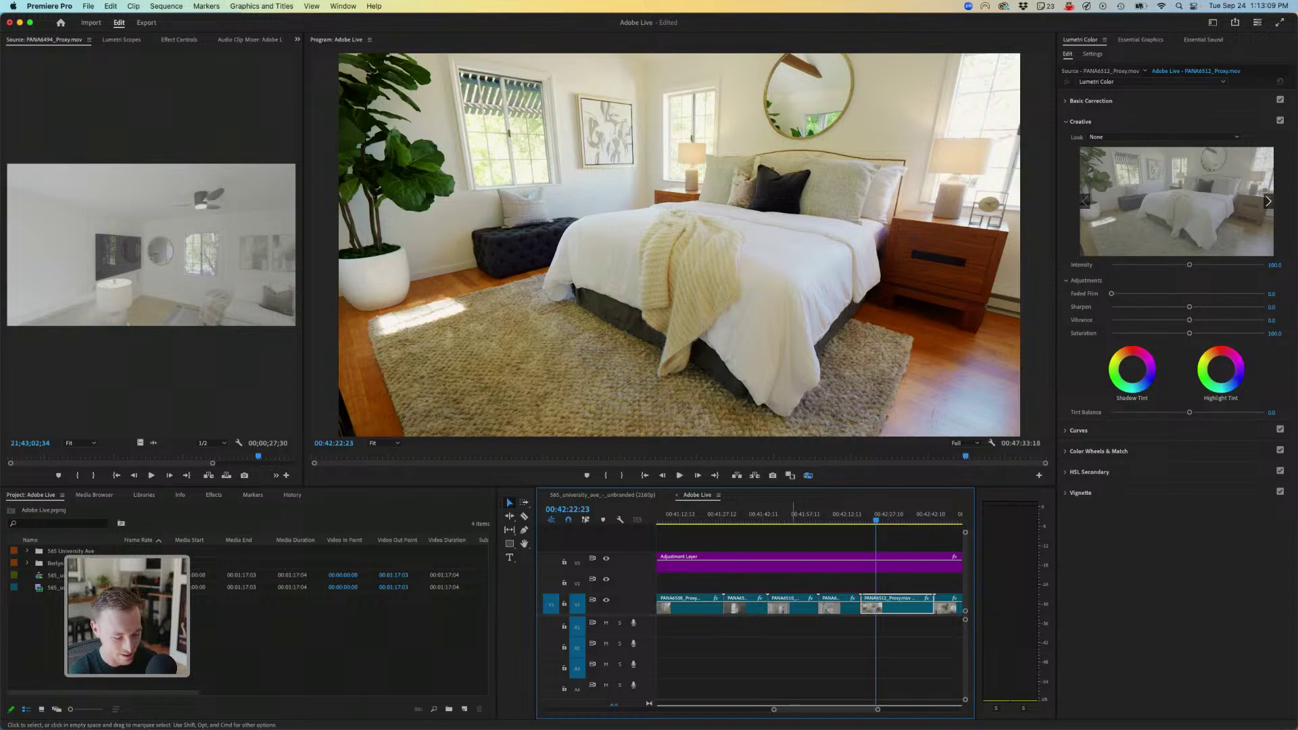
{"action": "key", "text": "minus"}
{"action": "key", "text": "minus"}
{"action": "left_click_drag", "start_coordinate": [779, 515], "coordinate": [746, 520]}
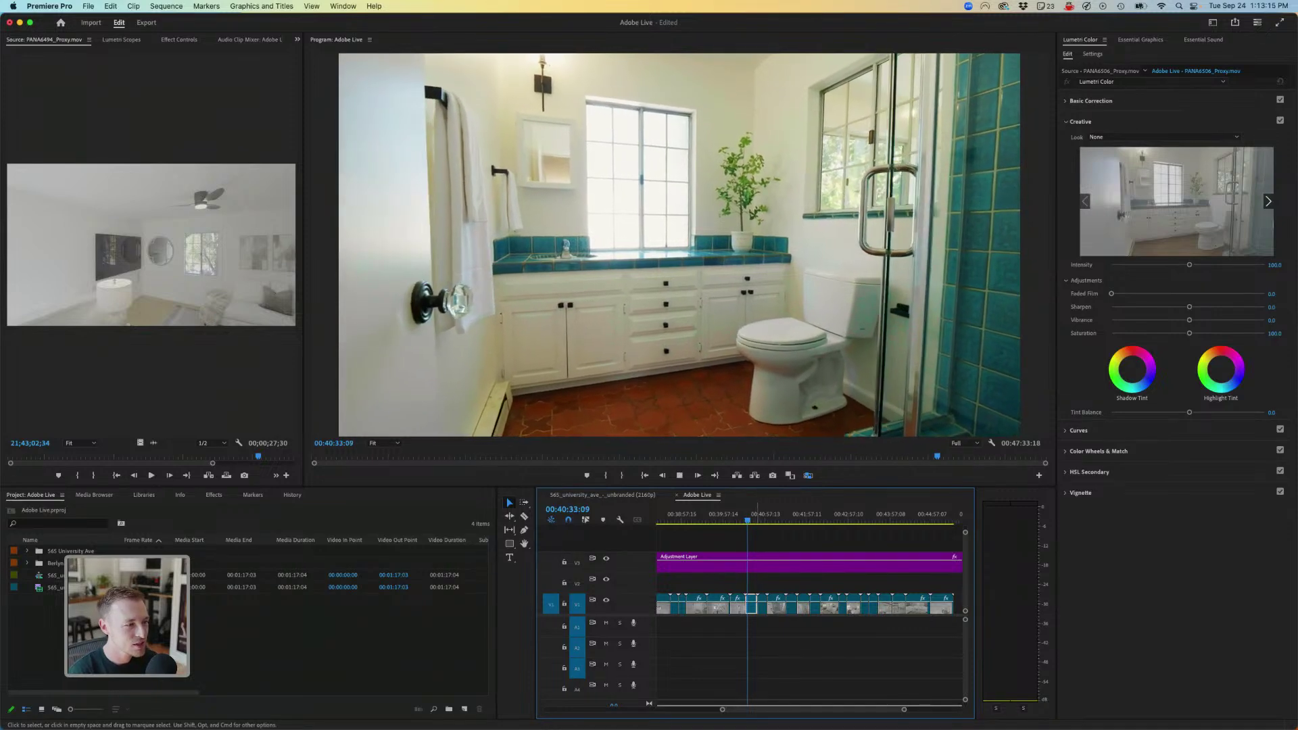
{"action": "mouse_move", "coordinate": [748, 520]}
{"action": "left_mouse_down"}
{"action": "mouse_move", "coordinate": [728, 520]}
{"action": "mouse_move", "coordinate": [747, 520]}
{"action": "left_mouse_up"}
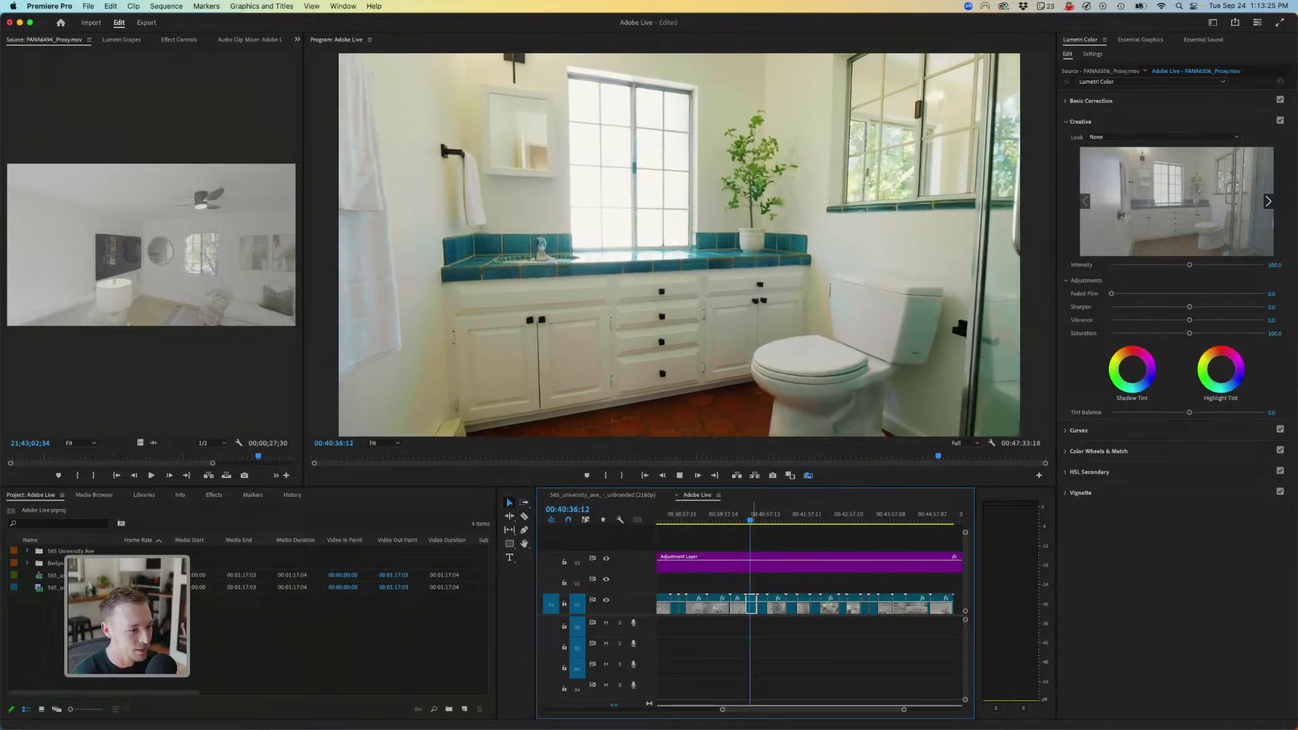
{"action": "left_click_drag", "start_coordinate": [750, 520], "coordinate": [771, 521]}
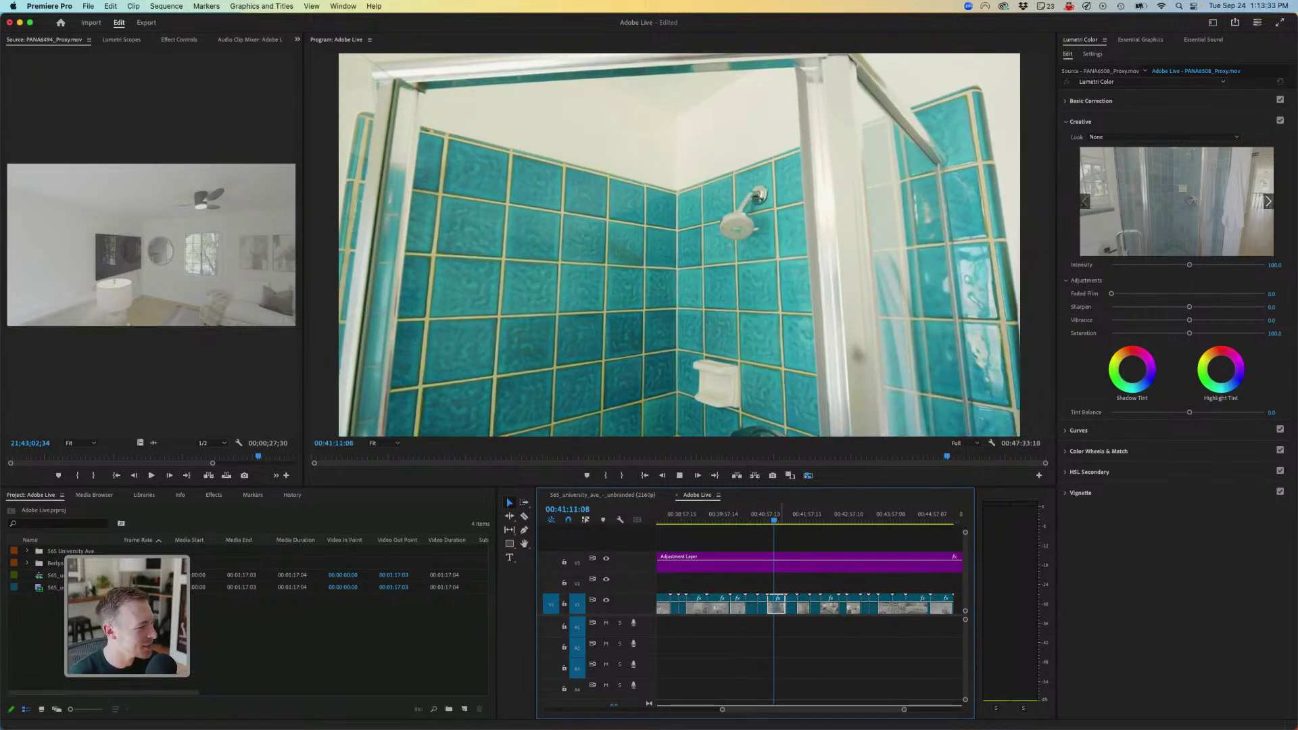
{"action": "key", "text": "space"}
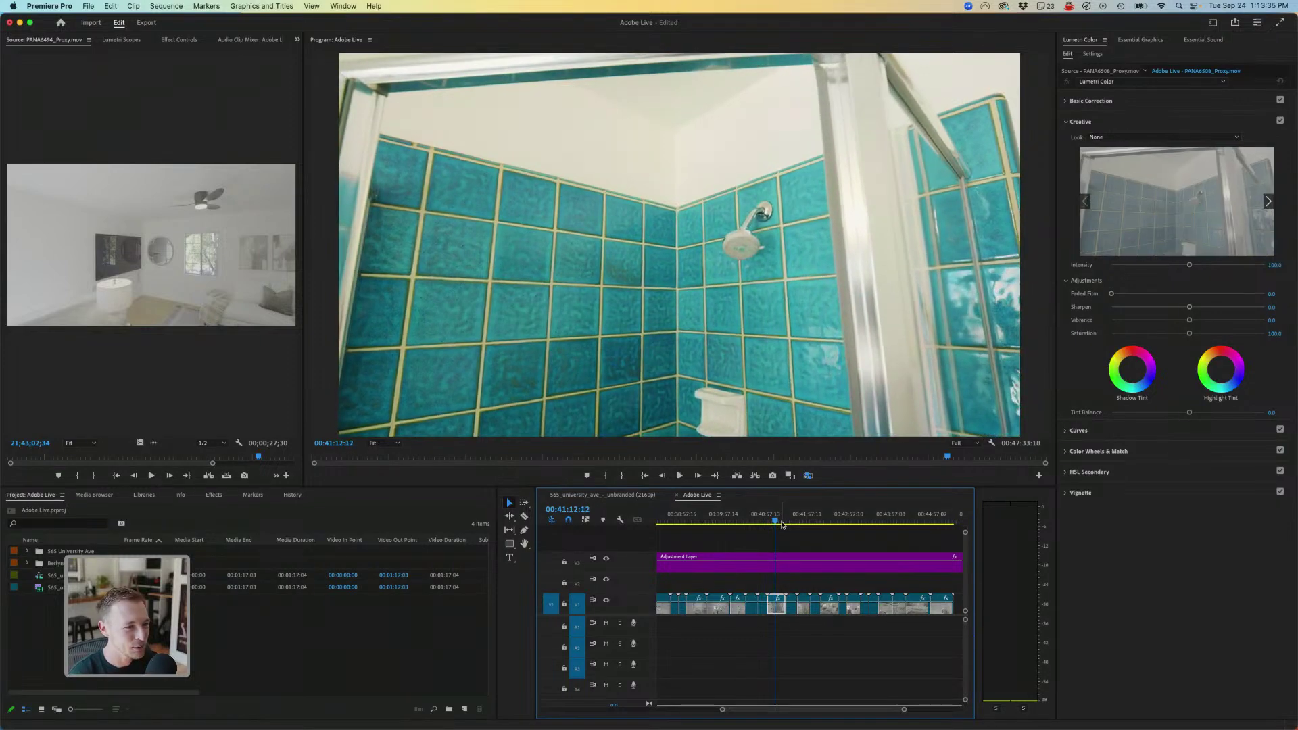
{"action": "key", "text": "Down"}
{"action": "key", "text": "Down"}
{"action": "key", "text": "Down"}
{"action": "key", "text": "Down"}
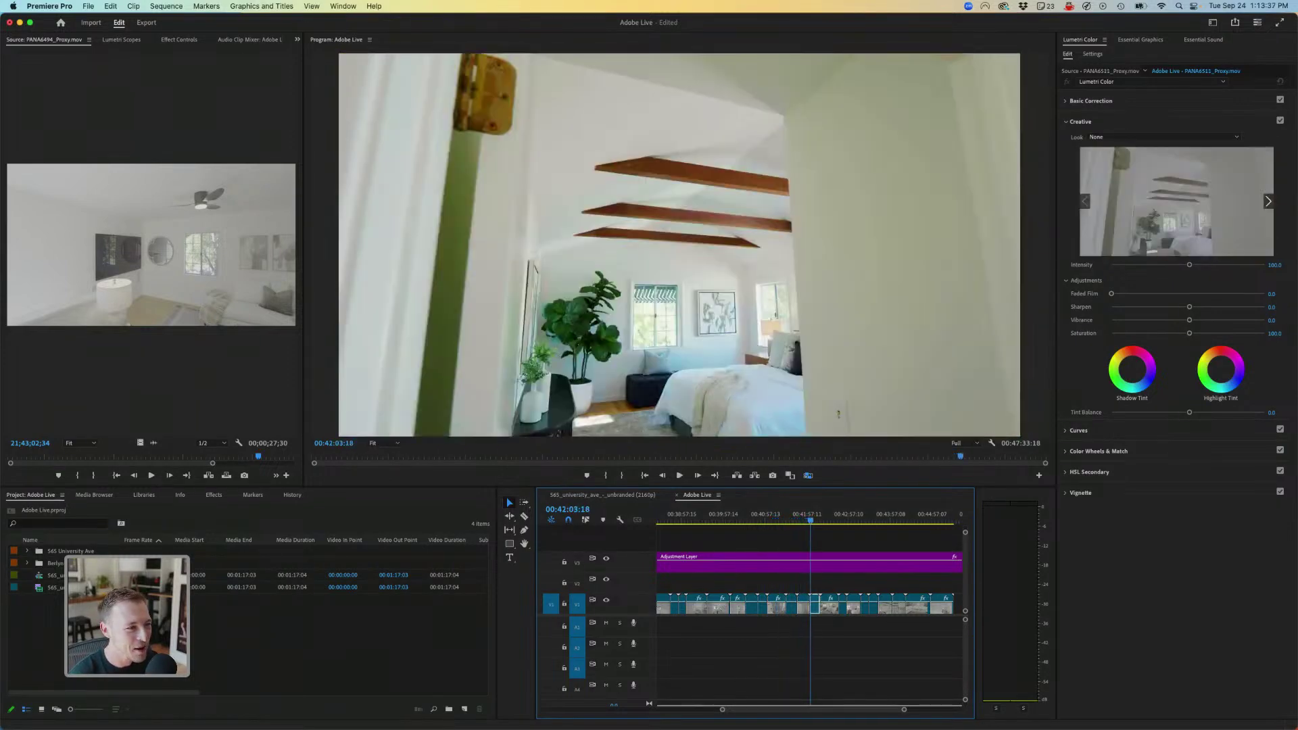
{"action": "key", "text": "Down"}
{"action": "key", "text": "Down"}
{"action": "key", "text": "Down"}
{"action": "key", "text": "Down"}
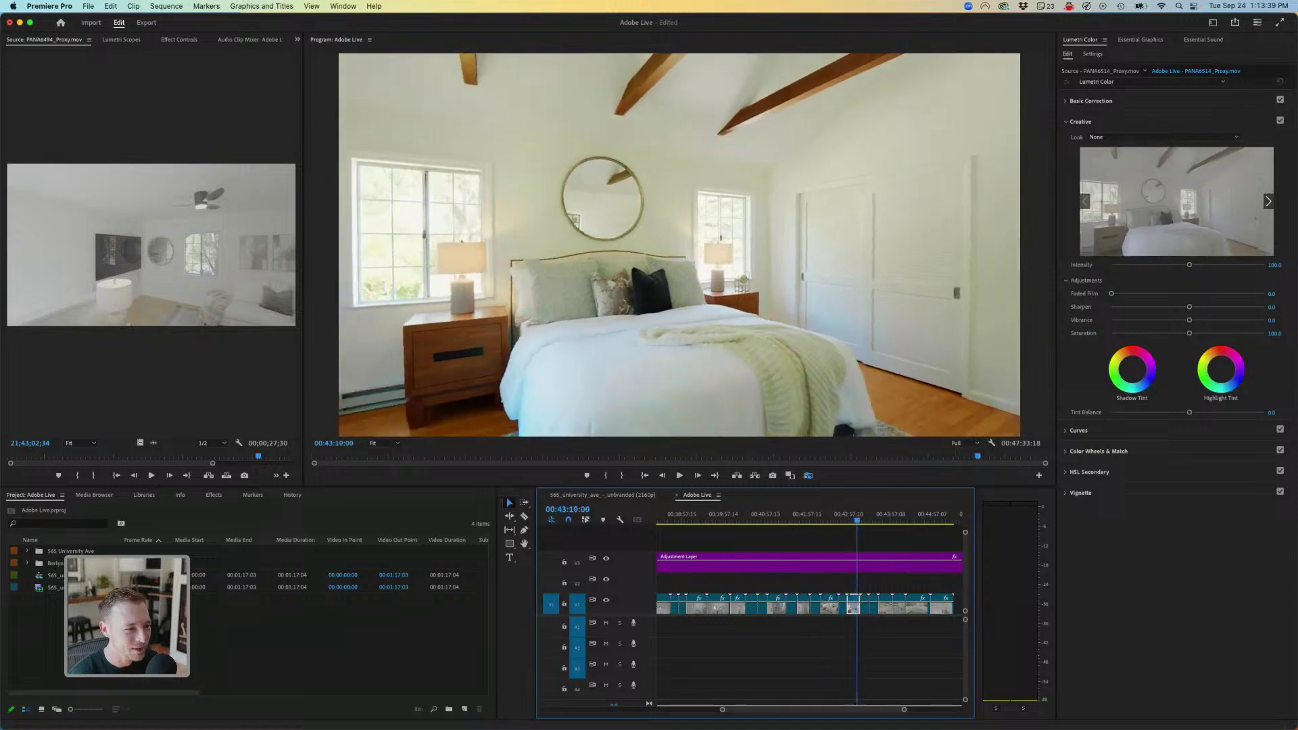
{"action": "key", "text": "Up"}
{"action": "key", "text": "Up"}
{"action": "key", "text": "Up"}
{"action": "key", "text": "Up"}
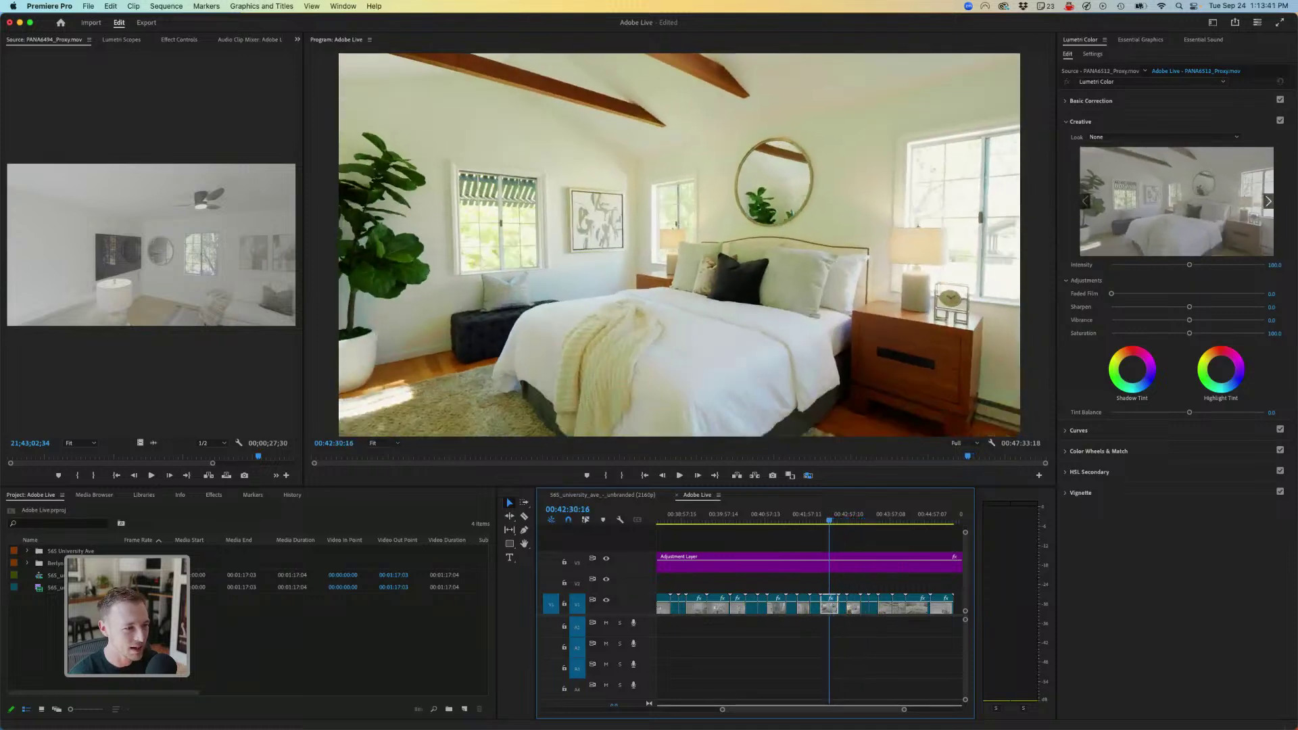
{"action": "key", "text": "Up"}
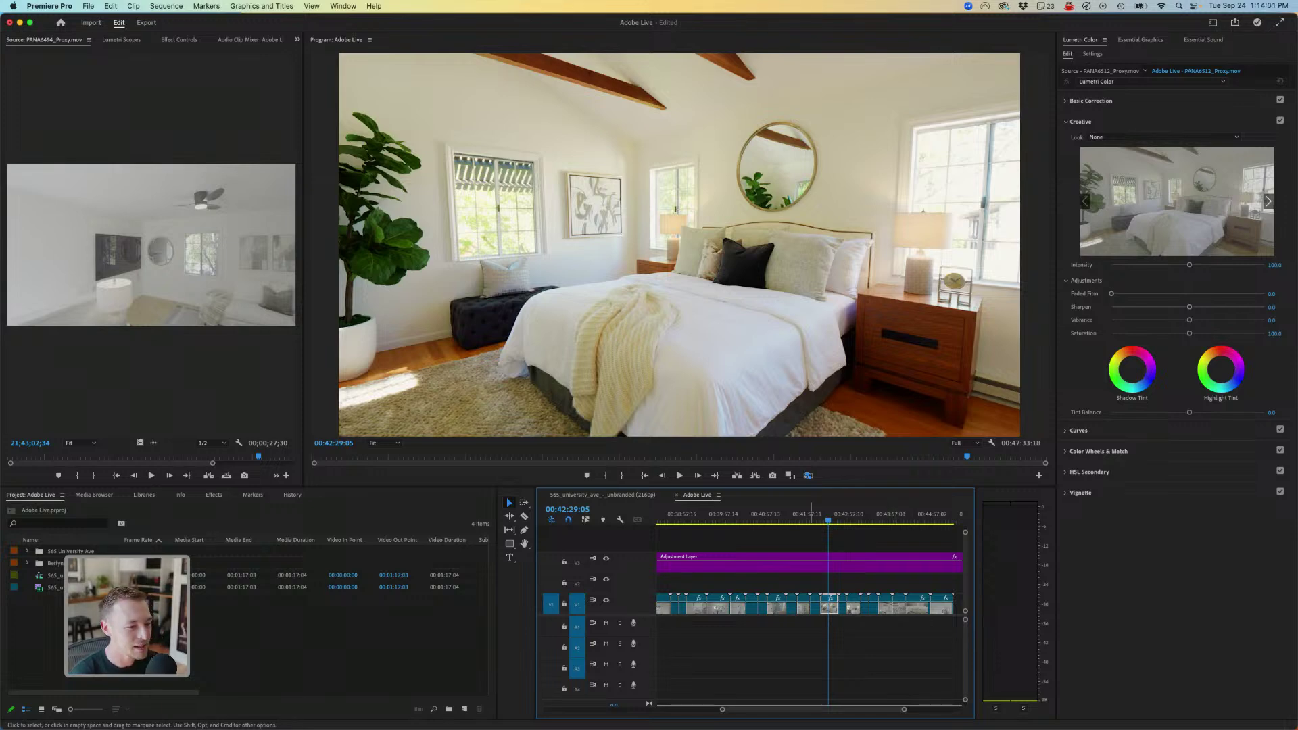
{"action": "key", "text": "l"}
{"action": "key", "text": "l"}
{"action": "key", "text": "l"}
{"action": "key", "text": "l"}
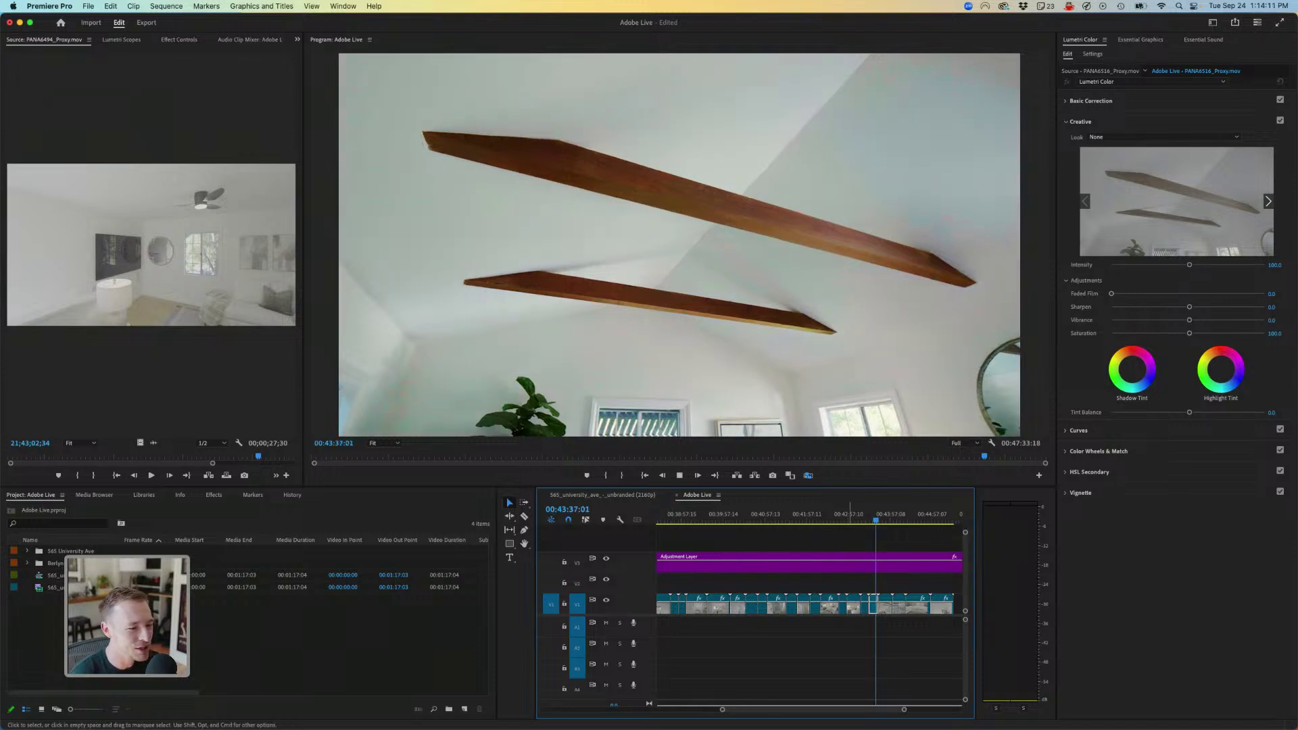
{"action": "key", "text": "minus"}
{"action": "key", "text": "minus"}
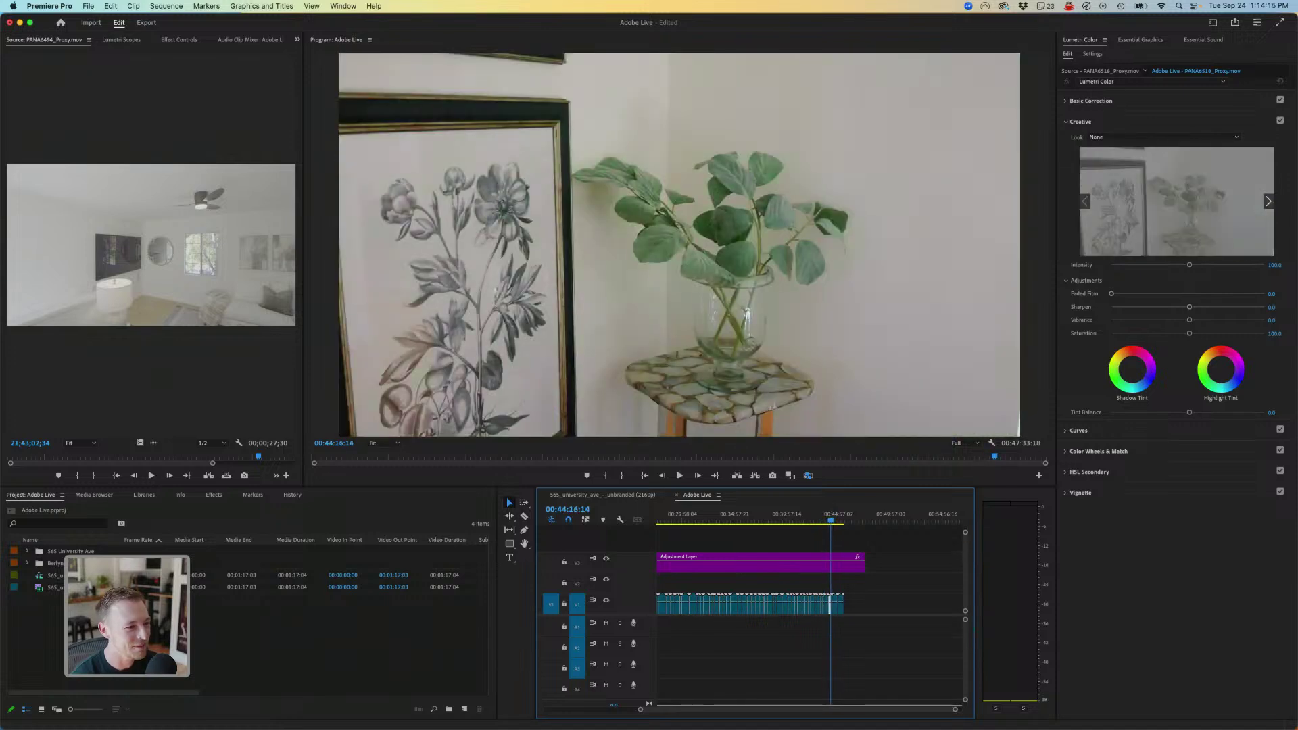
- Play the bedroom section, then scrub through the staircase, porch and garden shots
{"action": "left_click", "coordinate": [715, 515]}
{"action": "key", "text": "space"}
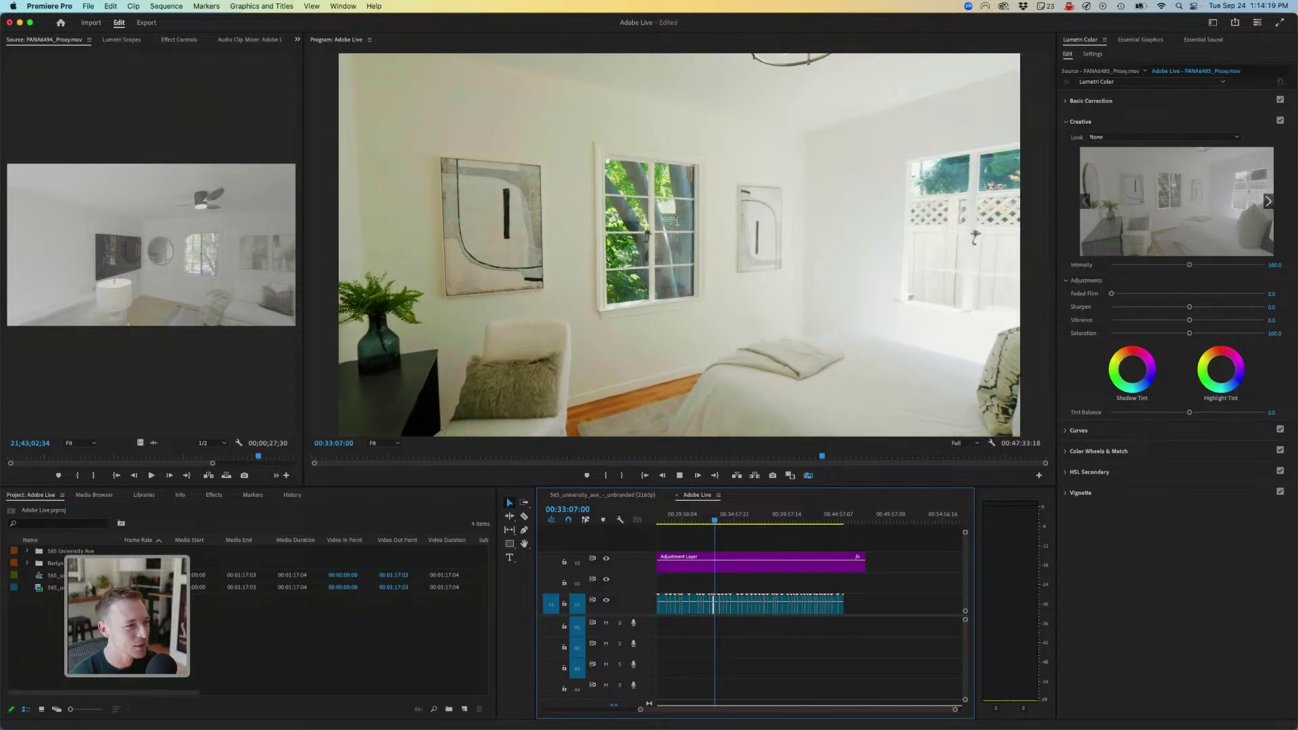
{"action": "key", "text": "space"}
{"action": "key", "text": "space"}
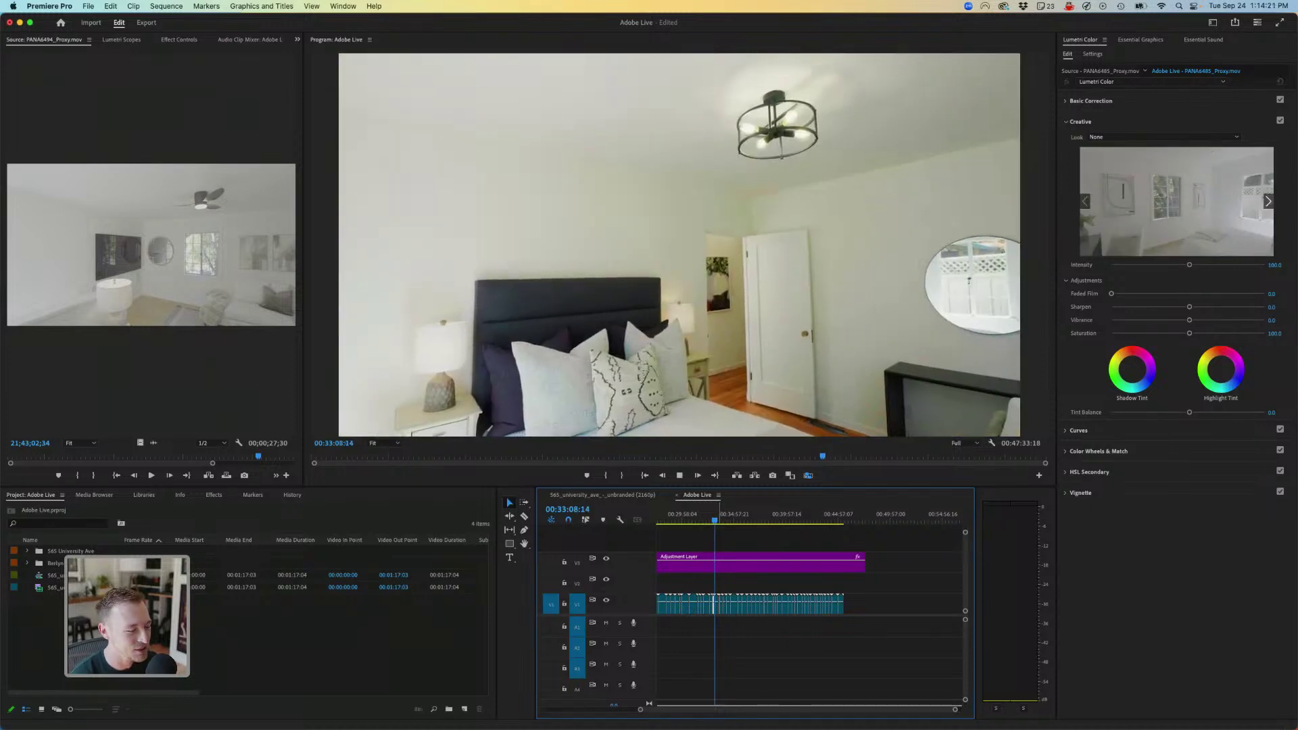
{"action": "left_click", "coordinate": [723, 521]}
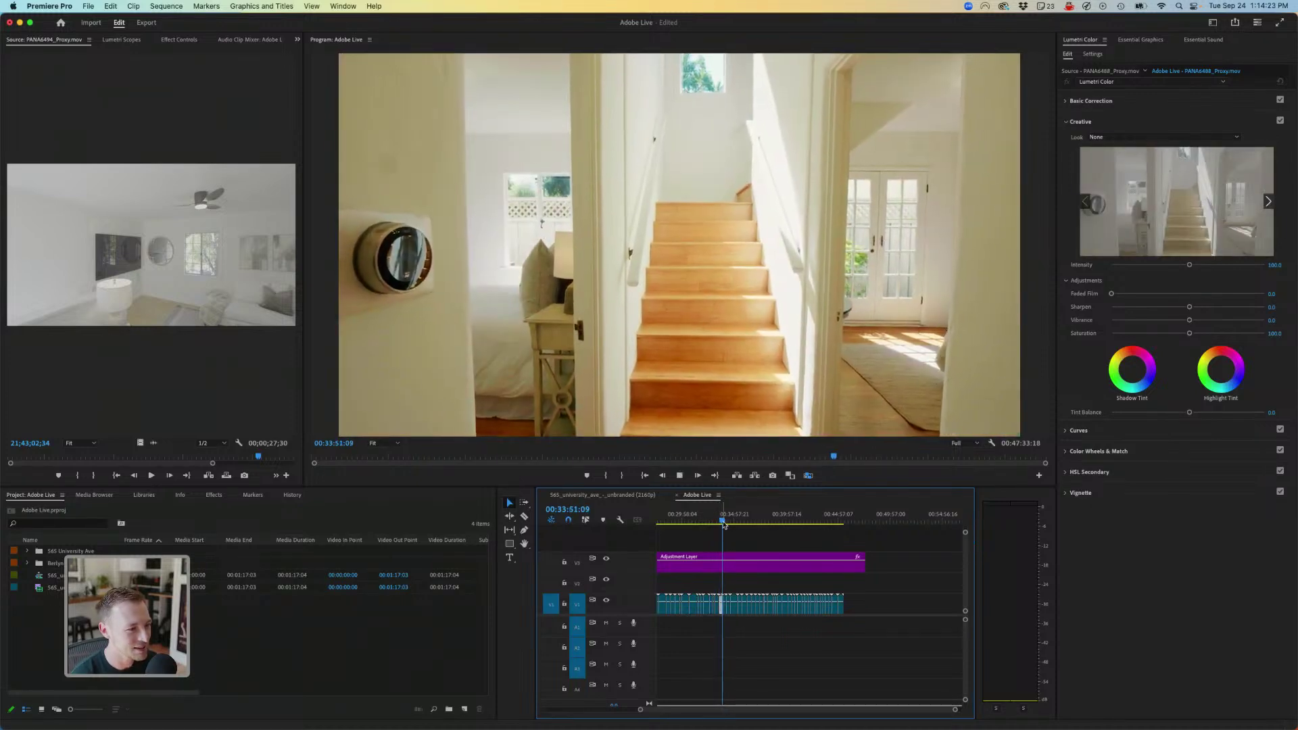
{"action": "left_click_drag", "start_coordinate": [723, 522], "coordinate": [728, 520]}
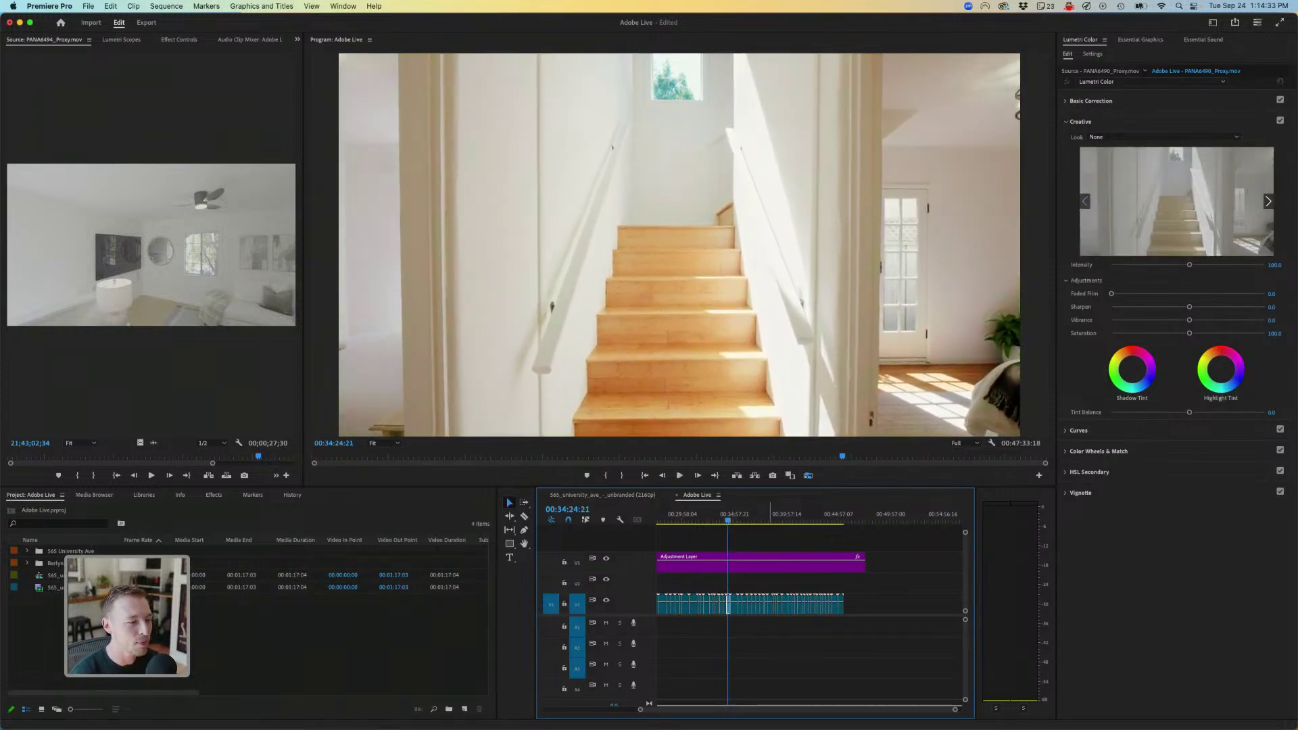
{"action": "mouse_move", "coordinate": [728, 521]}
{"action": "left_mouse_down"}
{"action": "mouse_move", "coordinate": [816, 521]}
{"action": "mouse_move", "coordinate": [700, 521]}
{"action": "mouse_move", "coordinate": [779, 520]}
{"action": "mouse_move", "coordinate": [733, 521]}
{"action": "left_mouse_up"}
{"action": "scroll", "coordinate": [812, 609], "scroll_direction": "up", "scroll_amount": 5}
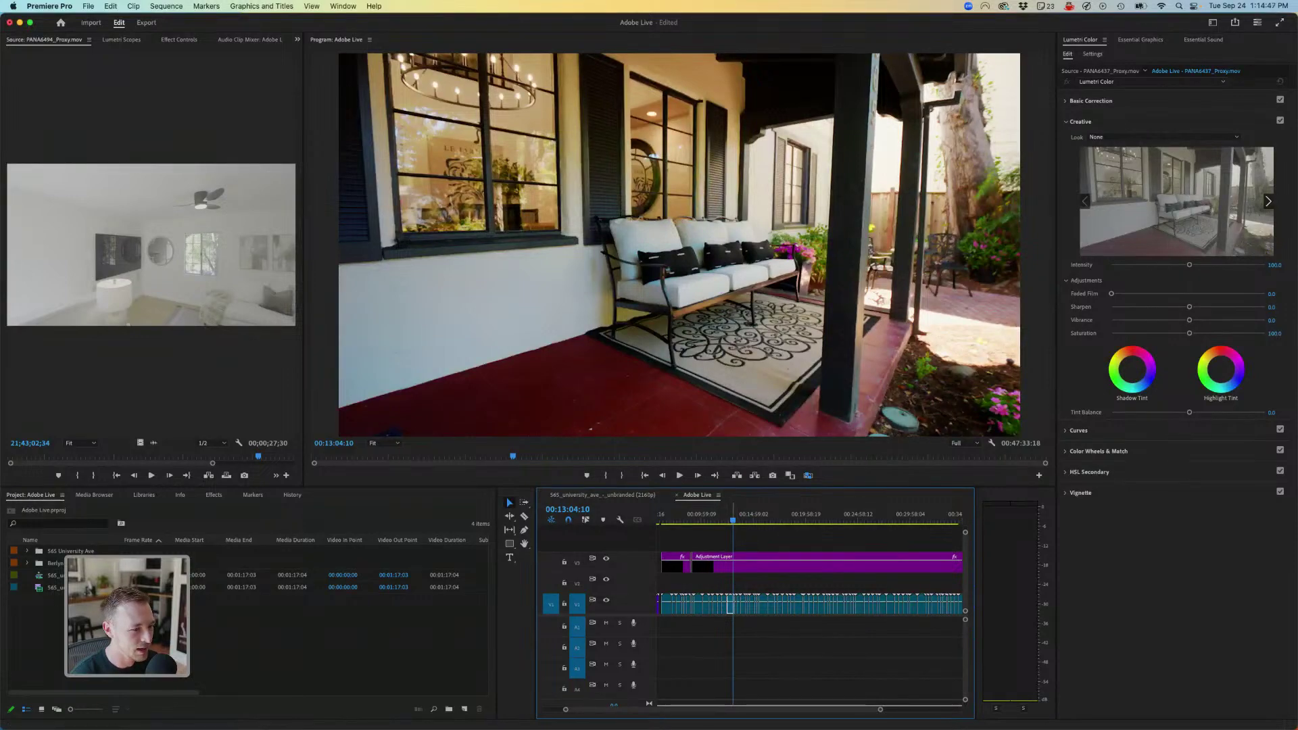
{"action": "left_click_drag", "start_coordinate": [733, 521], "coordinate": [748, 521]}
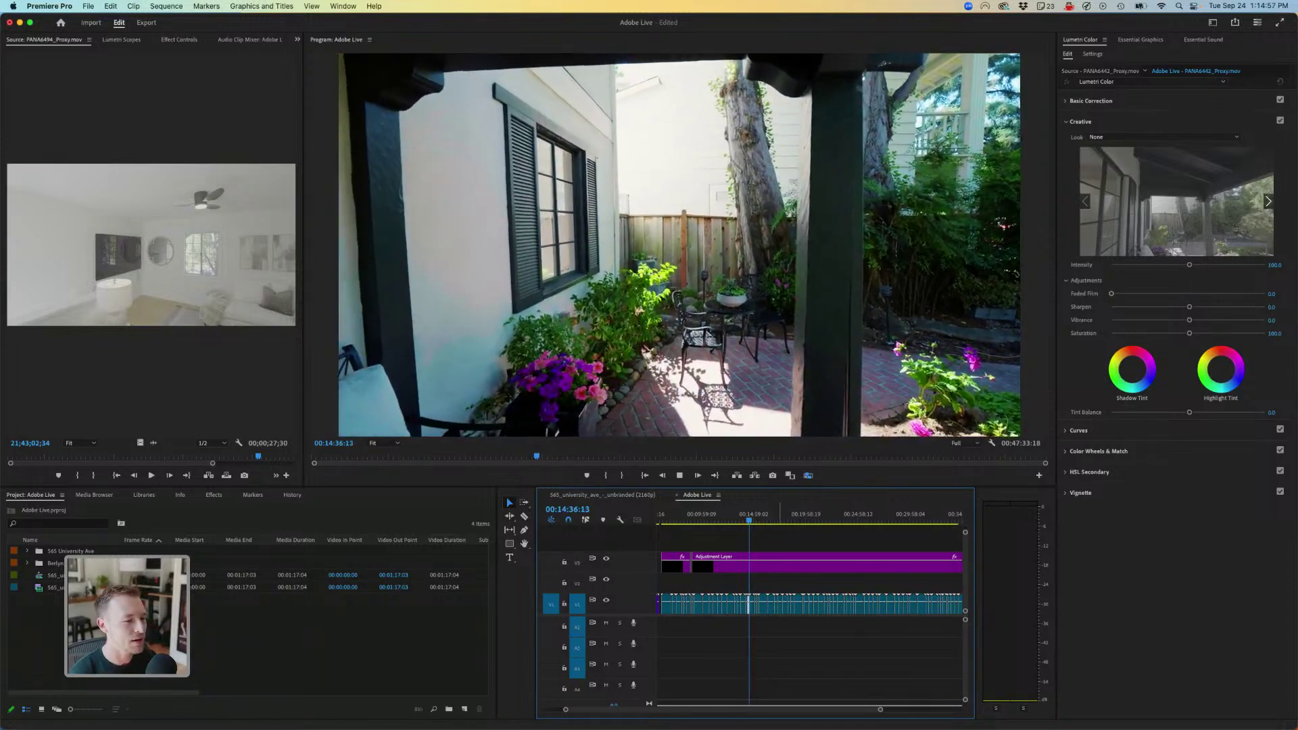
{"action": "key", "text": "space"}
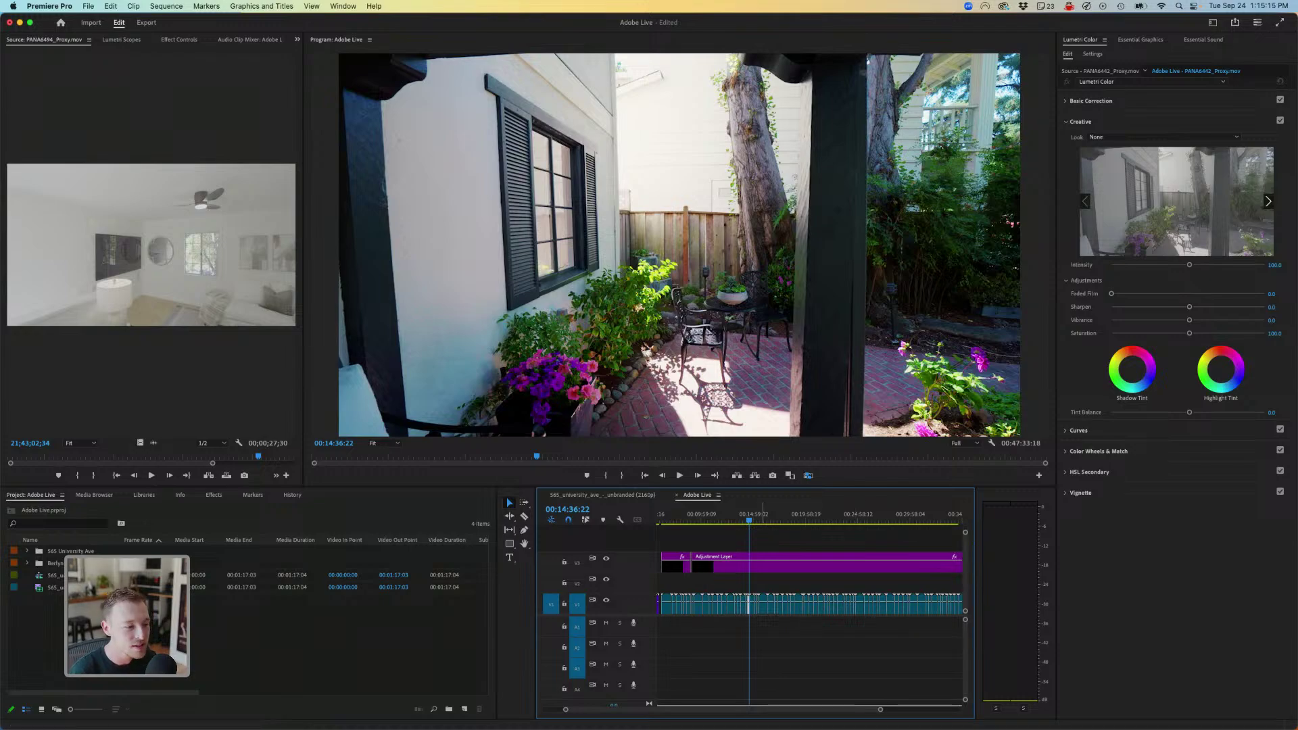
{"action": "key", "text": "space"}
- Step through edit points past the exterior, chandelier, kitchen and living room shots to the bedrooms
{"action": "key", "text": "Down"}
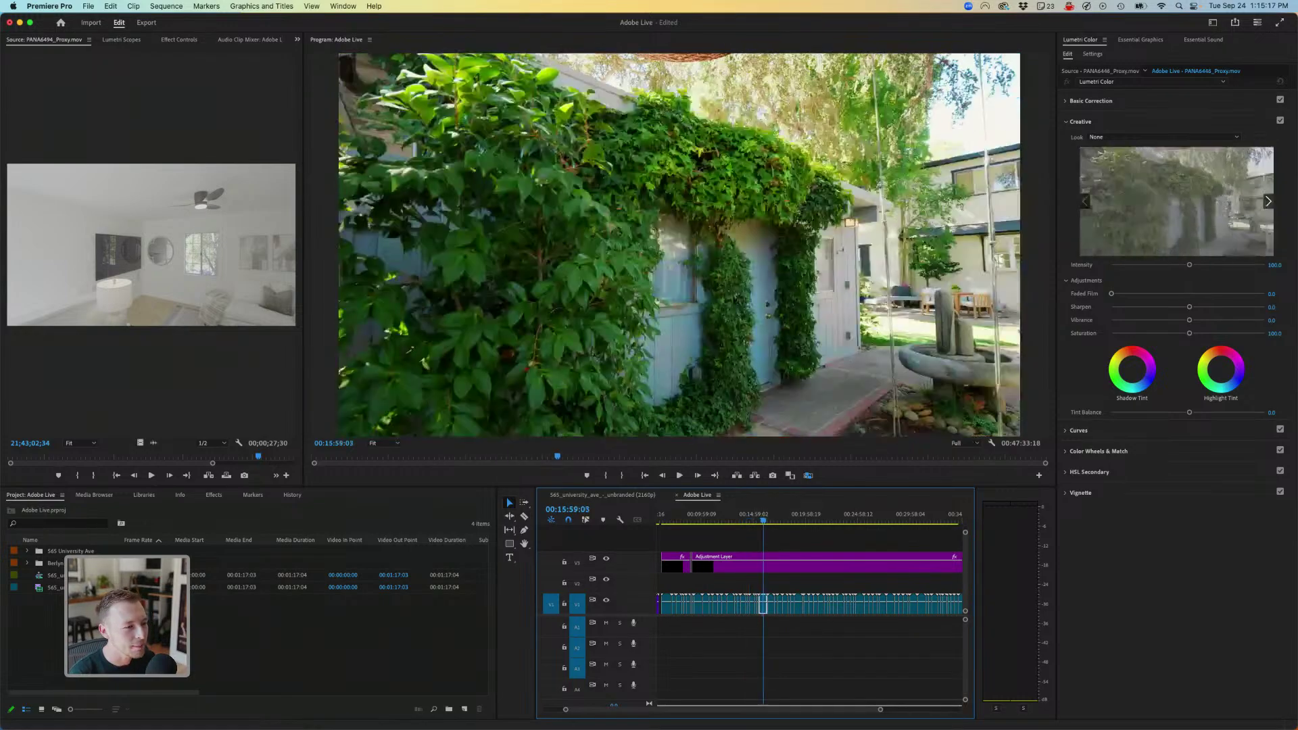
{"action": "key", "text": "Down"}
{"action": "key", "text": "Down"}
{"action": "key", "text": "Down"}
{"action": "key", "text": "Down"}
{"action": "key", "text": "Down"}
{"action": "key", "text": "Down"}
{"action": "key", "text": "Down"}
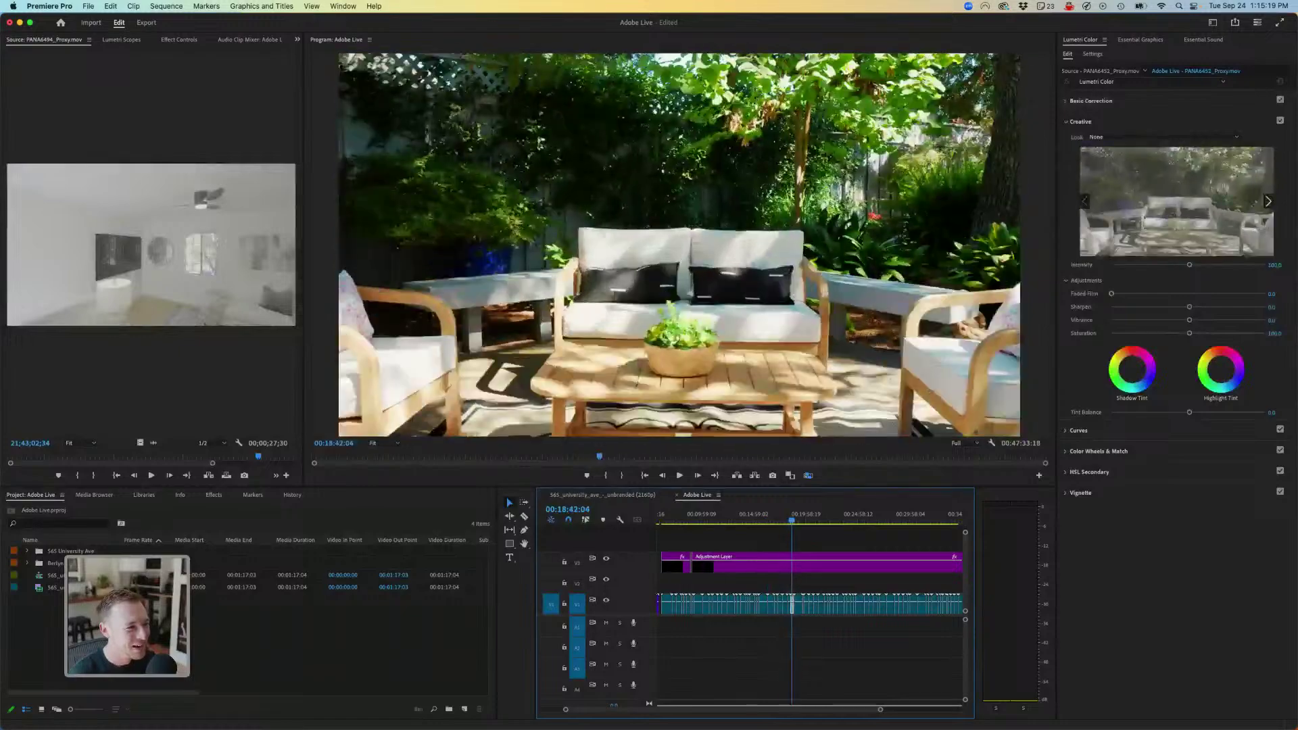
{"action": "key", "text": "Down"}
{"action": "key", "text": "Down"}
{"action": "key", "text": "Down"}
{"action": "key", "text": "Down"}
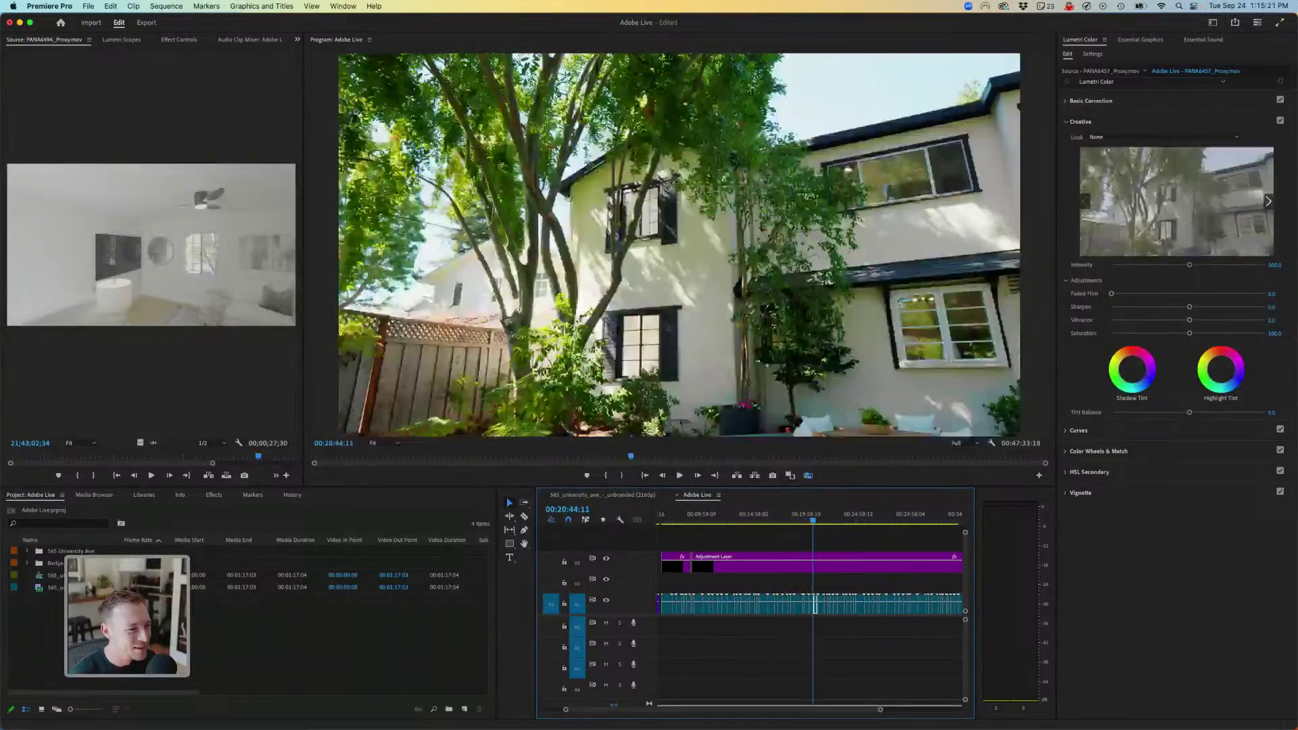
{"action": "key", "text": "Down"}
{"action": "key", "text": "Down"}
{"action": "key", "text": "Down"}
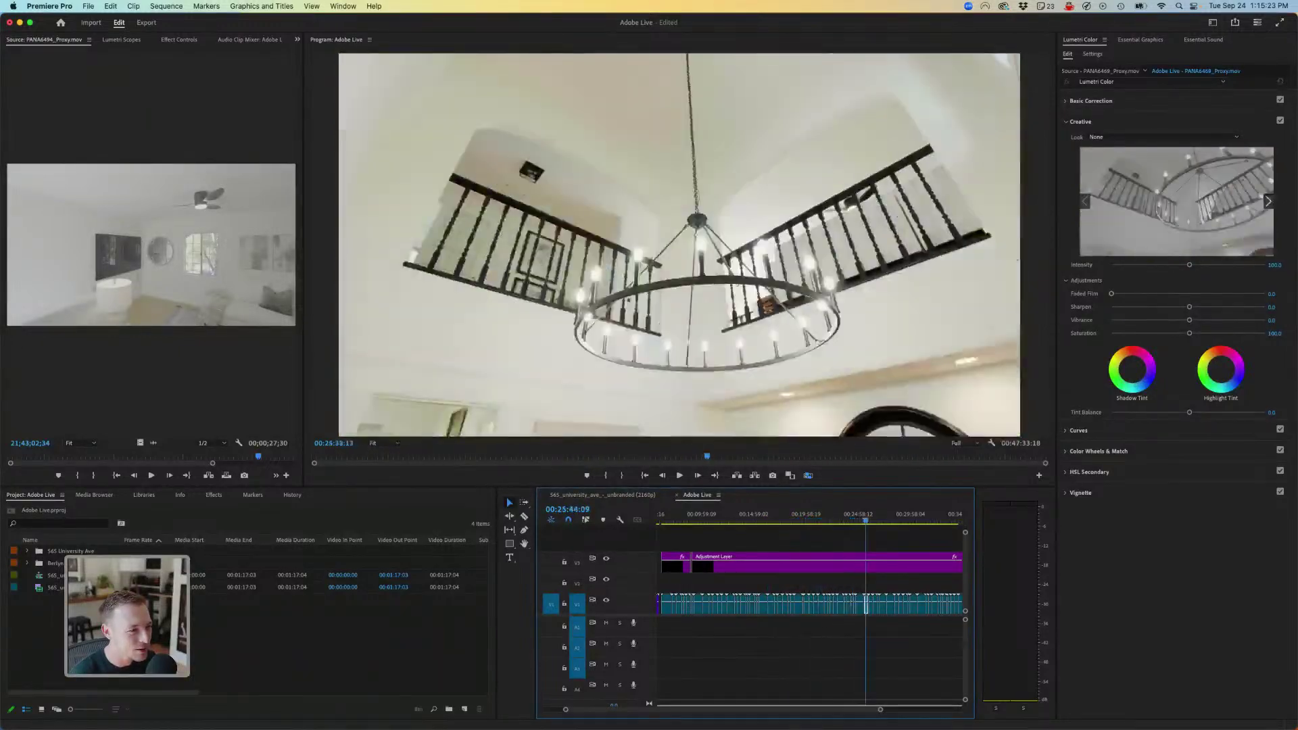
{"action": "key", "text": "Down"}
{"action": "key", "text": "Down"}
{"action": "key", "text": "Down"}
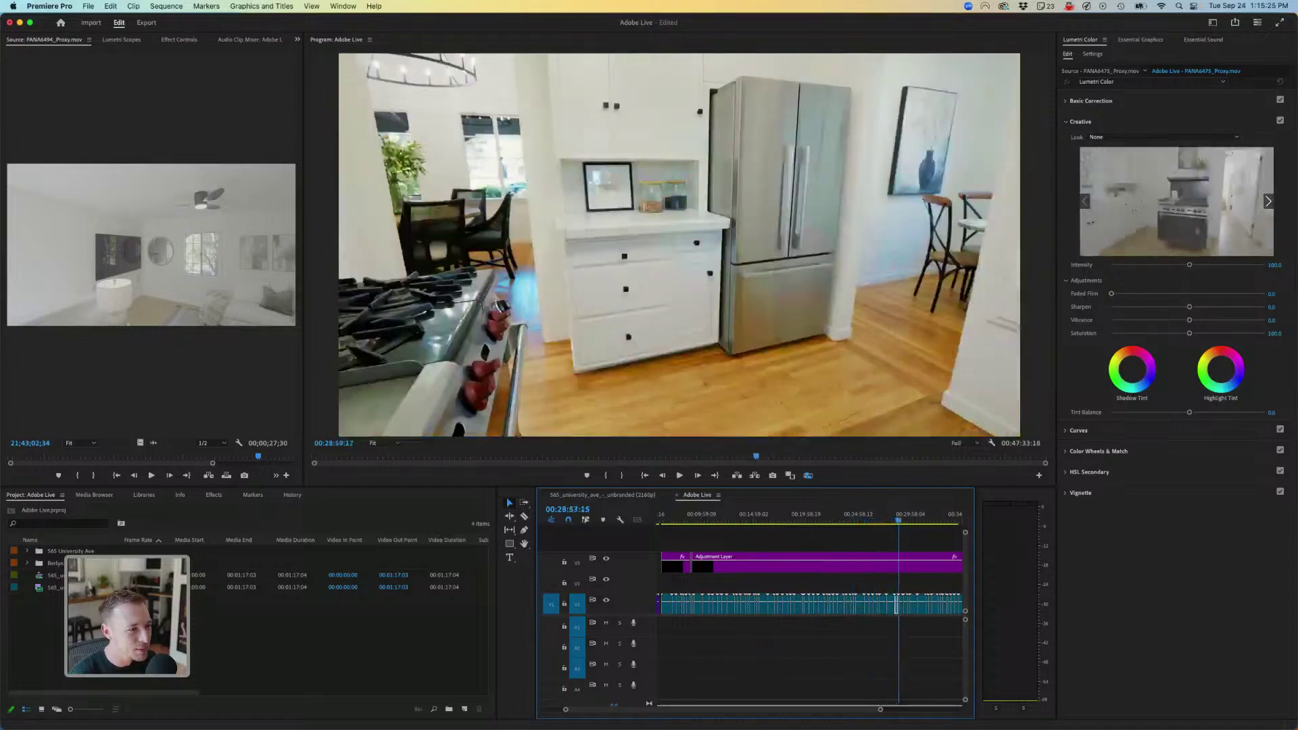
{"action": "key", "text": "Down"}
{"action": "key", "text": "Down"}
{"action": "key", "text": "Down"}
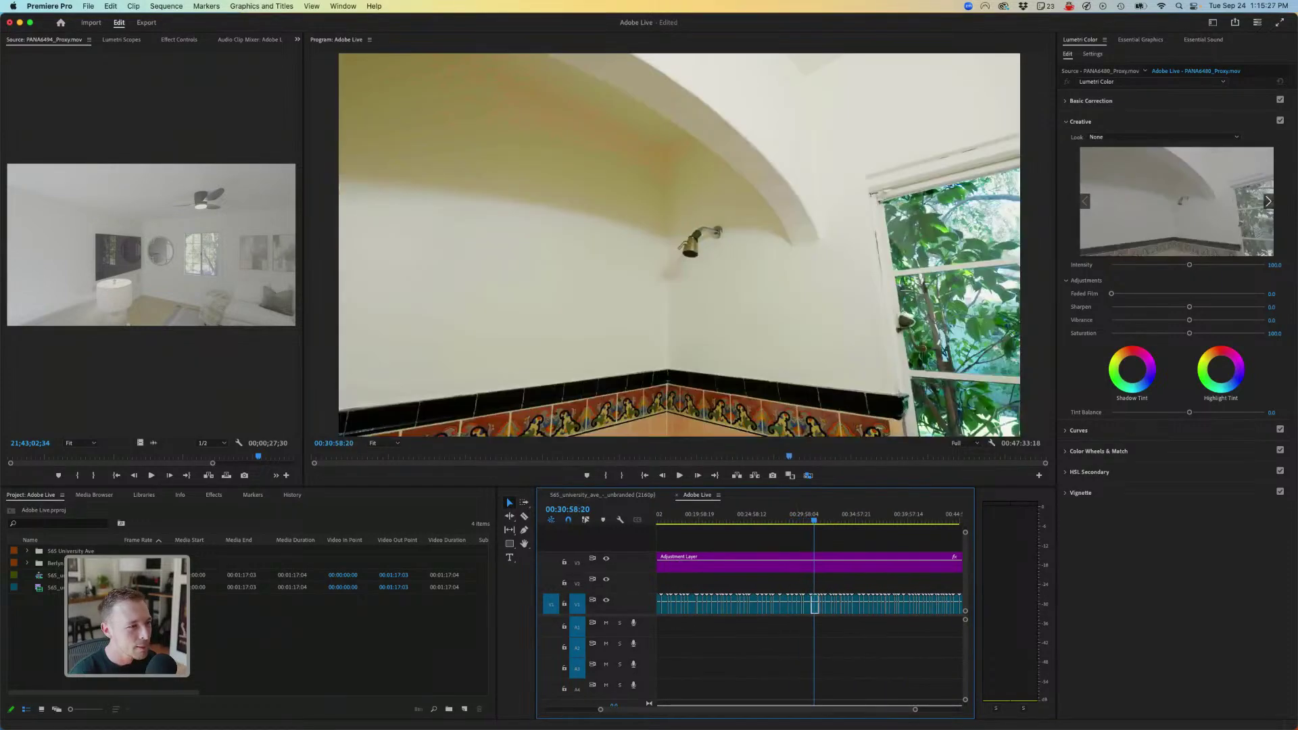
{"action": "key", "text": "Down"}
{"action": "key", "text": "Down"}
{"action": "key", "text": "Down"}
{"action": "key", "text": "Down"}
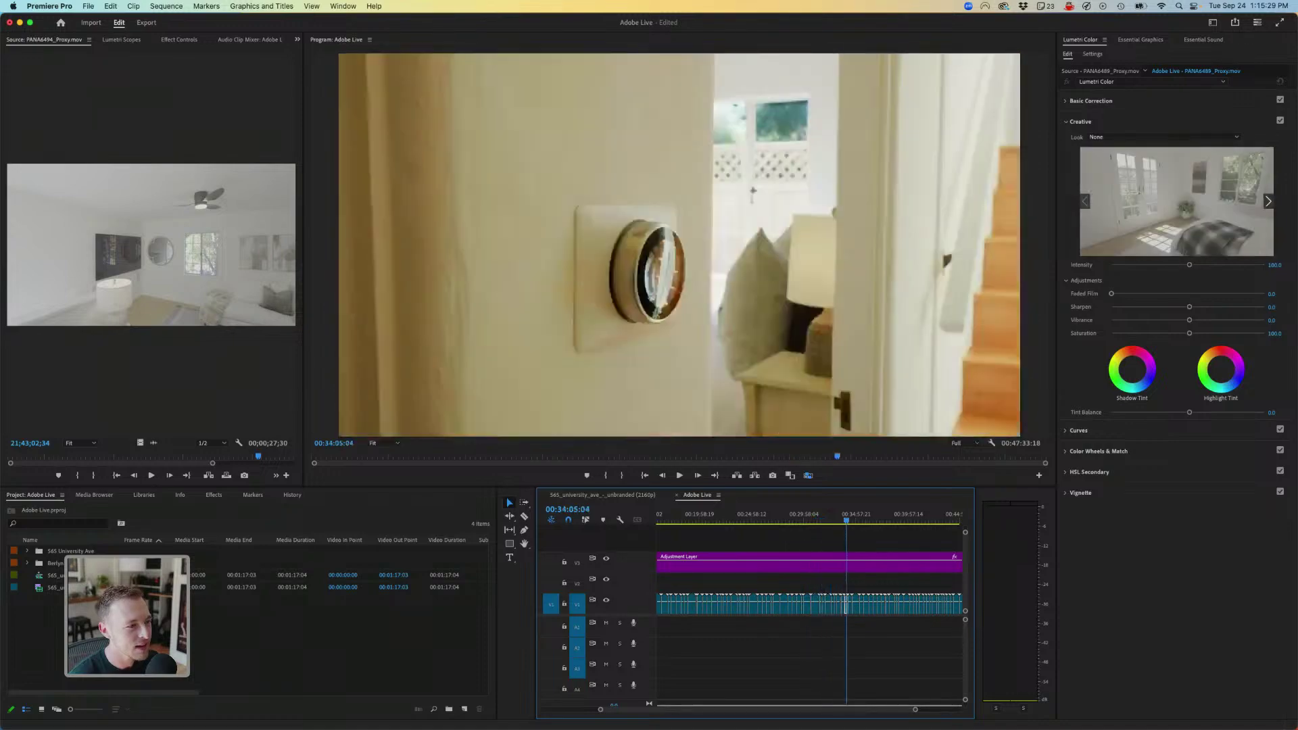
{"action": "key", "text": "Down"}
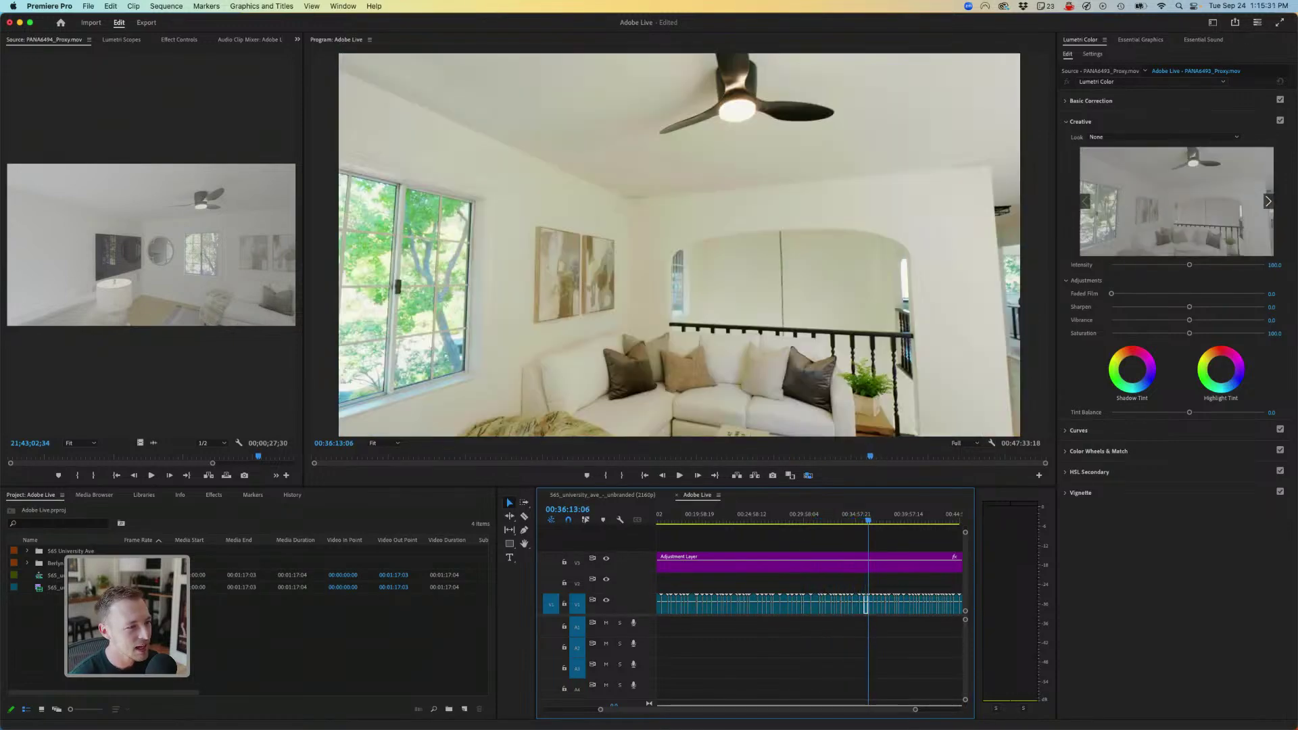
{"action": "key", "text": "Down"}
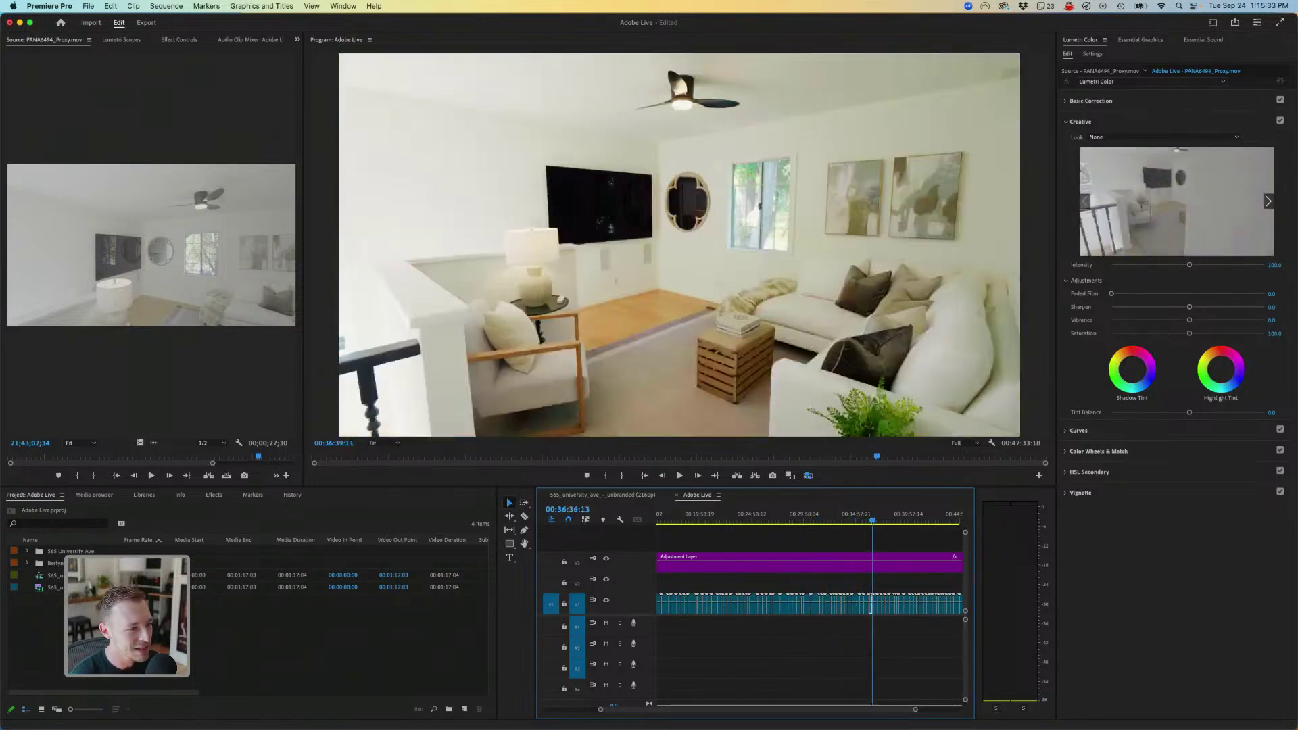
{"action": "key", "text": "Down"}
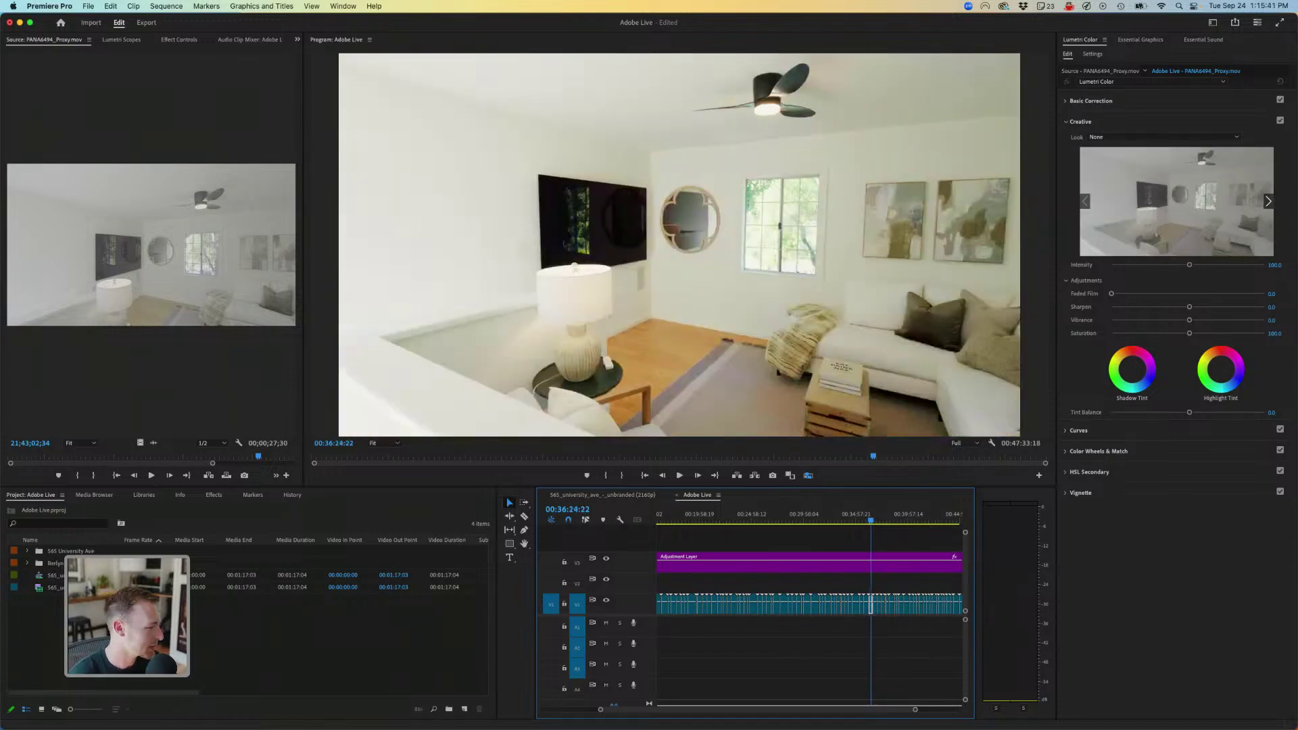
{"action": "left_click_drag", "start_coordinate": [870, 520], "coordinate": [889, 521]}
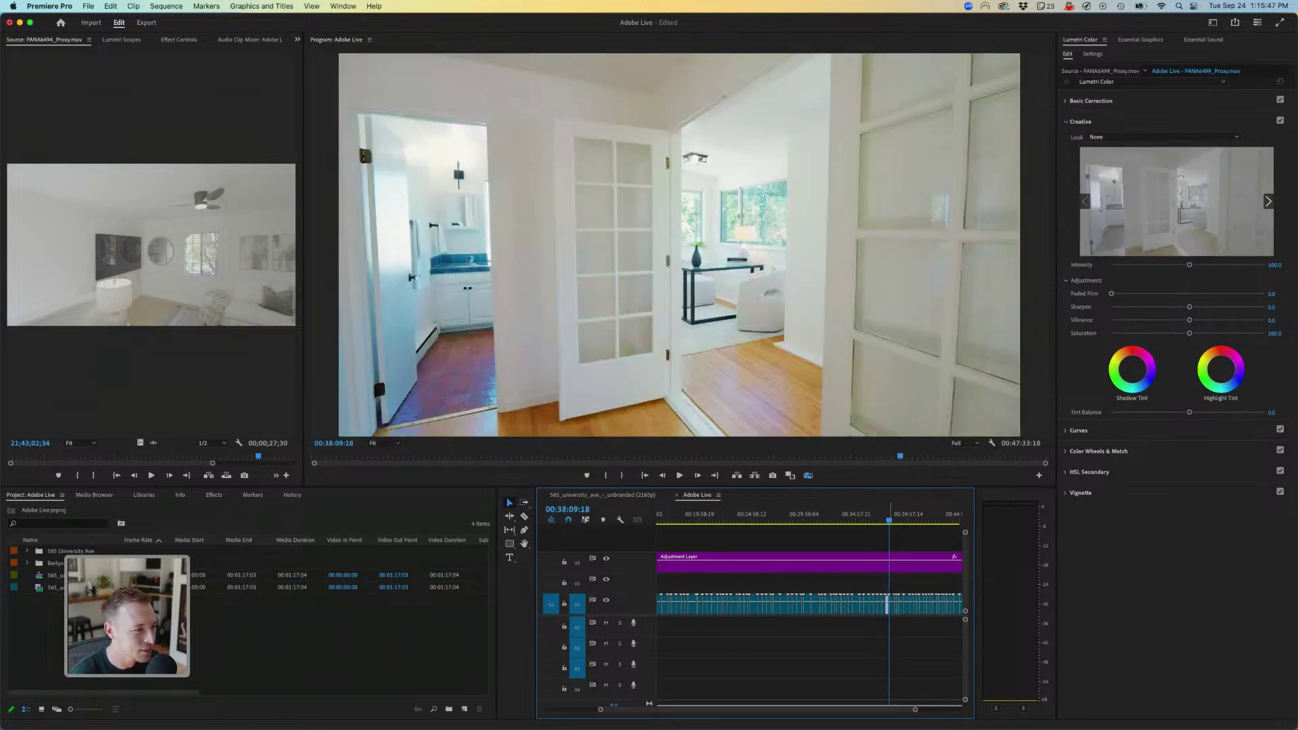
{"action": "scroll", "coordinate": [784, 296], "scroll_direction": "down", "scroll_amount": 8}
{"action": "scroll", "coordinate": [775, 296], "scroll_direction": "up", "scroll_amount": 3}
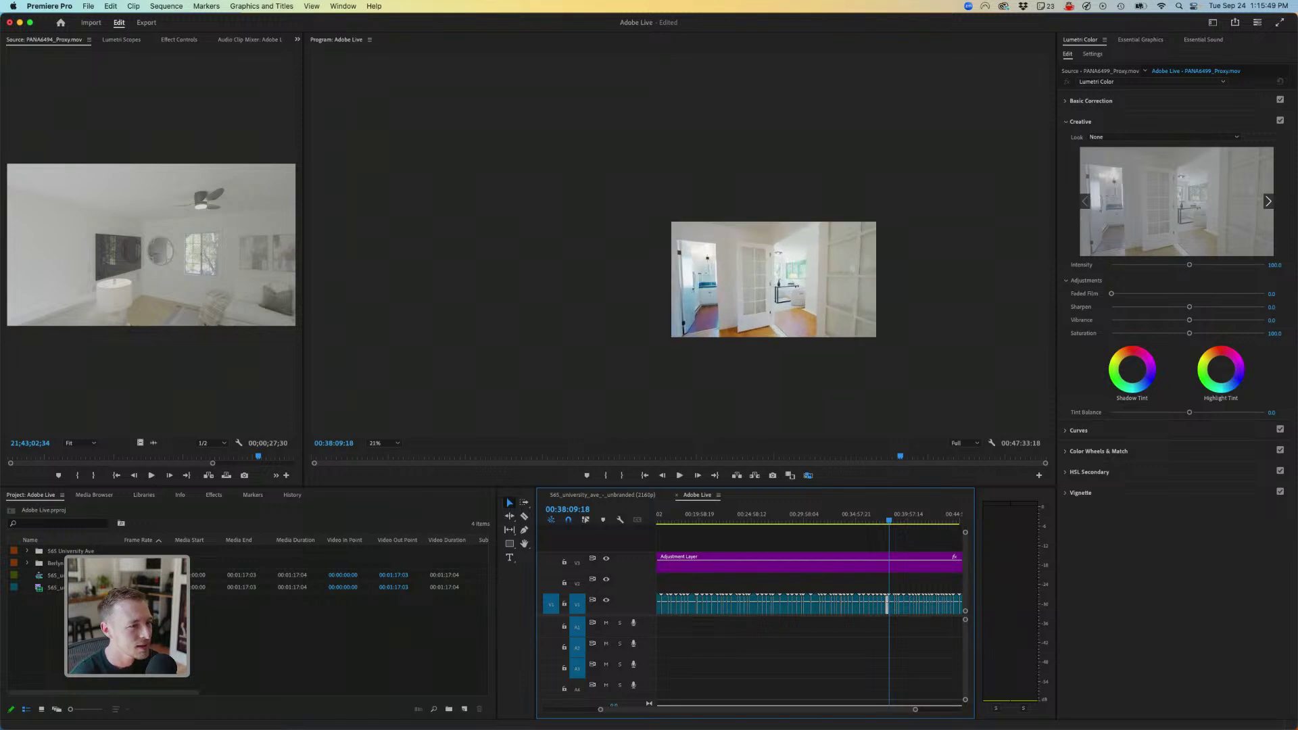
{"action": "left_click", "coordinate": [383, 443]}
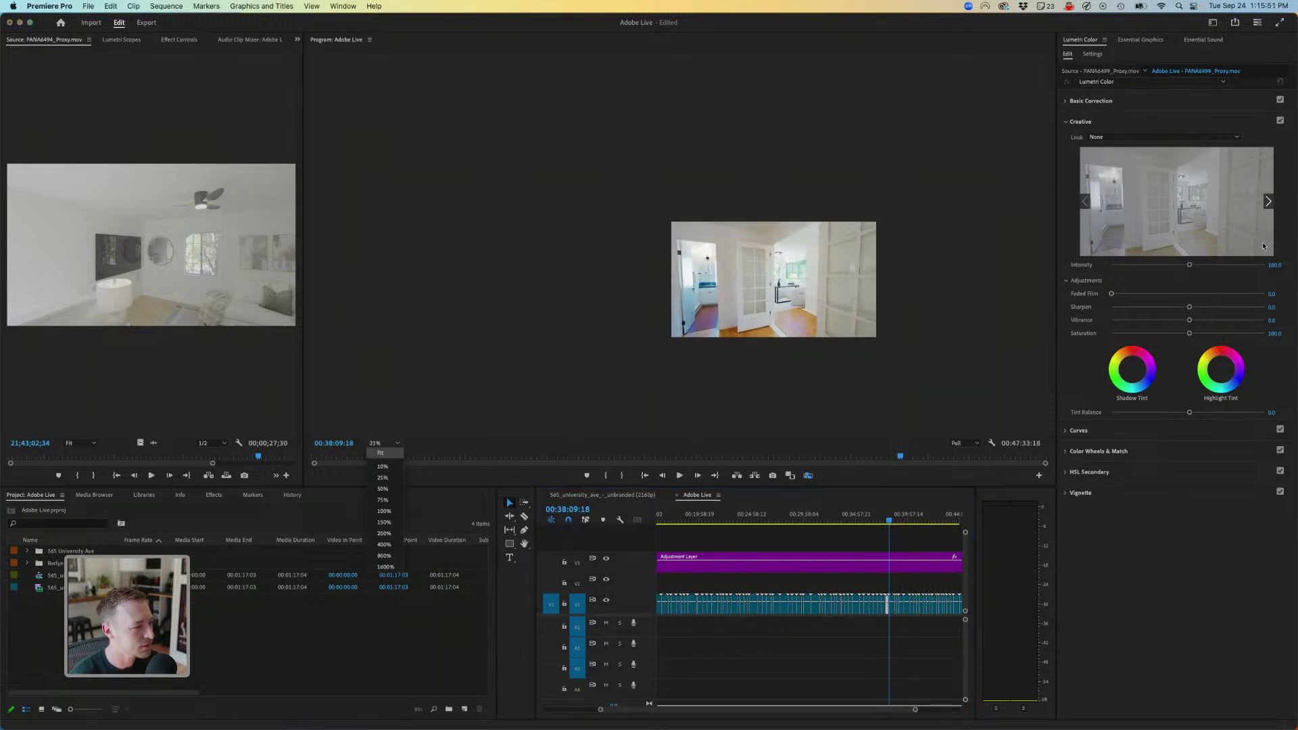
{"action": "left_click", "coordinate": [379, 452]}
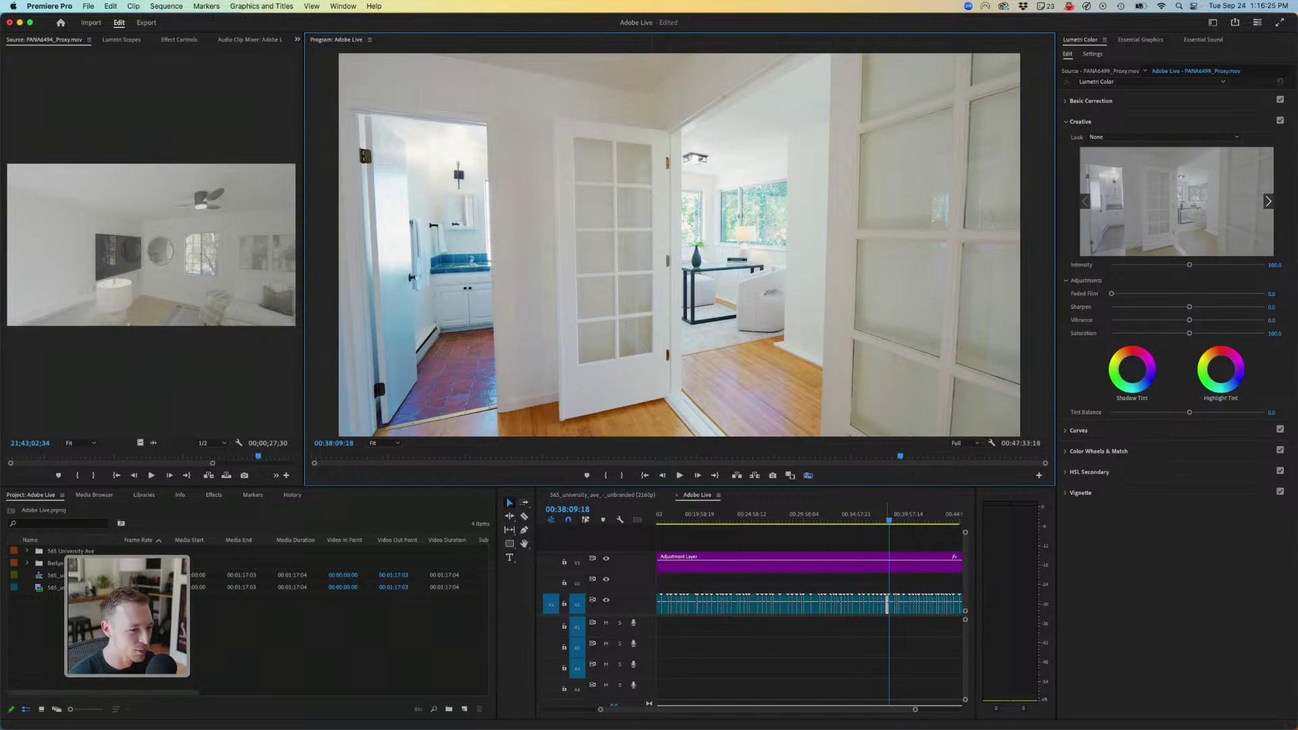
- Scrub to the final bedroom shot and fit the whole sequence in the timeline
{"action": "left_click_drag", "start_coordinate": [889, 520], "coordinate": [910, 521]}
{"action": "scroll", "coordinate": [909, 520], "scroll_direction": "right", "scroll_amount": 5}
{"action": "left_click_drag", "start_coordinate": [786, 520], "coordinate": [808, 521]}
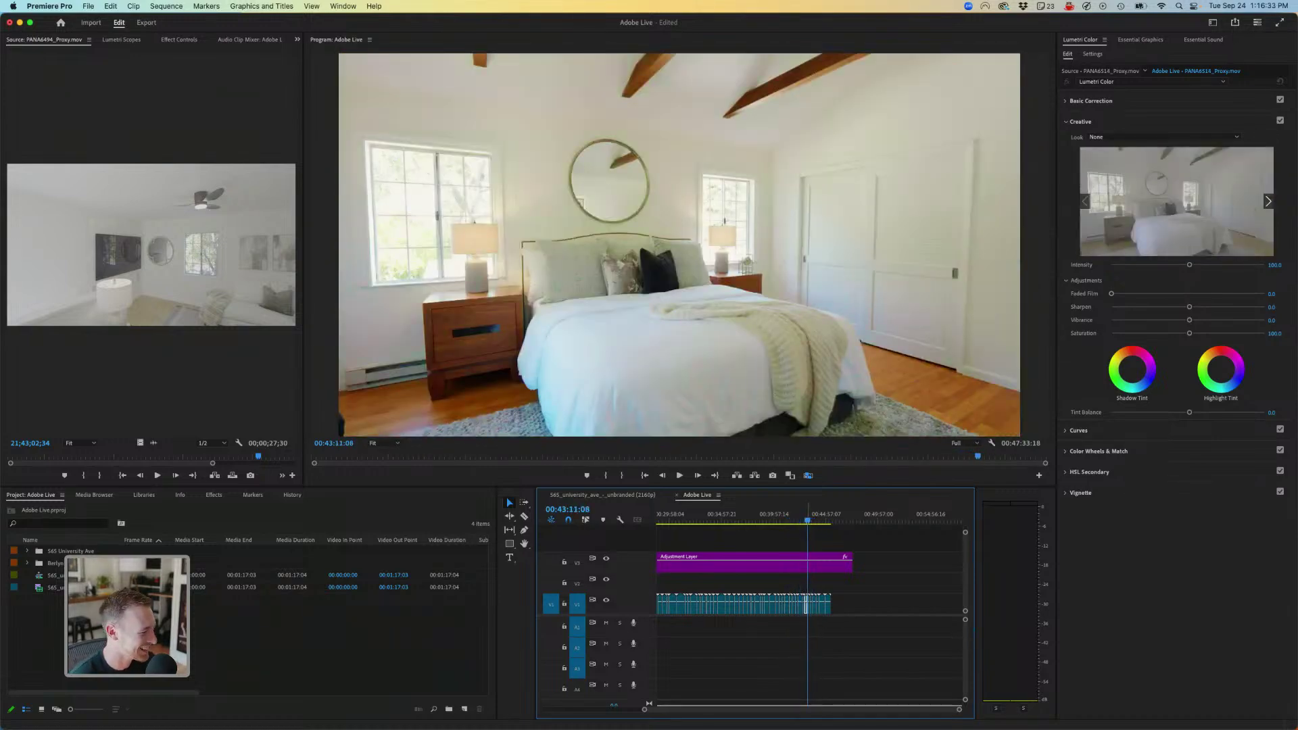
{"action": "key", "text": "space"}
{"action": "key", "text": "backslash"}
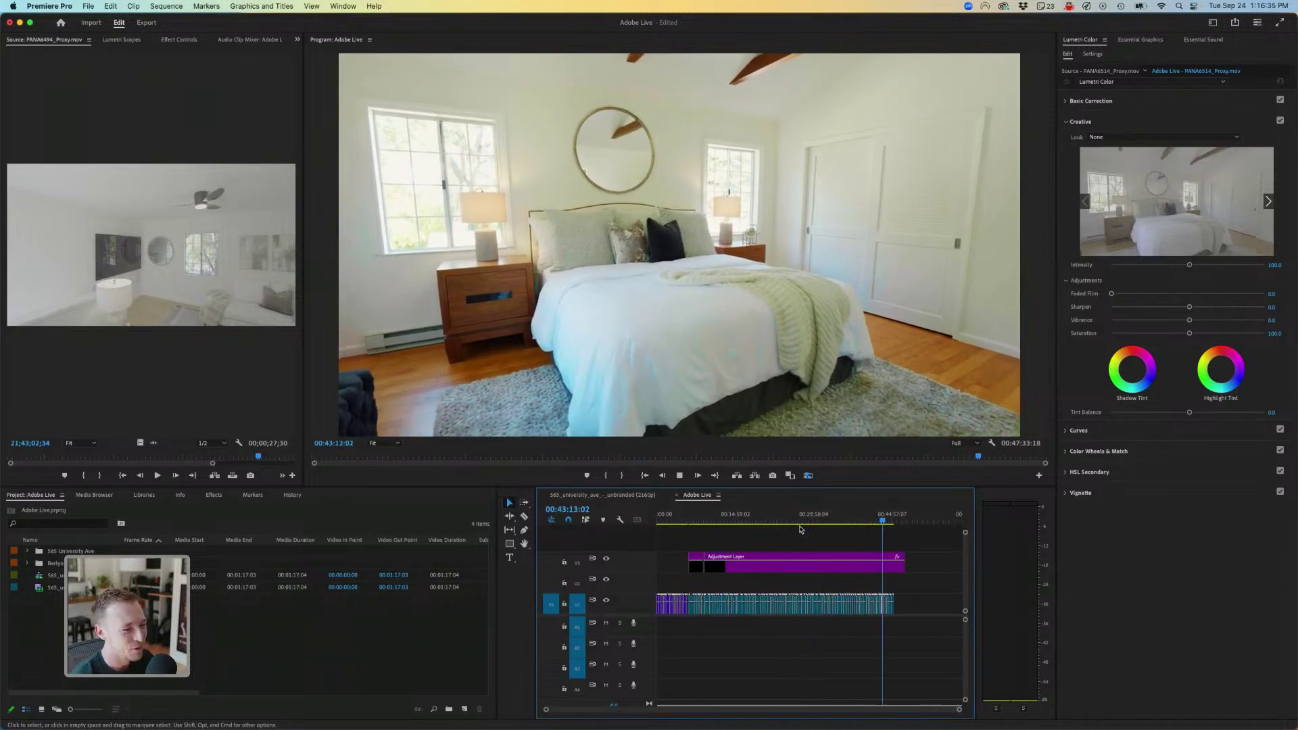
{"action": "key", "text": "space"}
- Play from the house exterior shot forward to the tree canopy shot
{"action": "left_click", "coordinate": [698, 517]}
{"action": "key", "text": "space"}
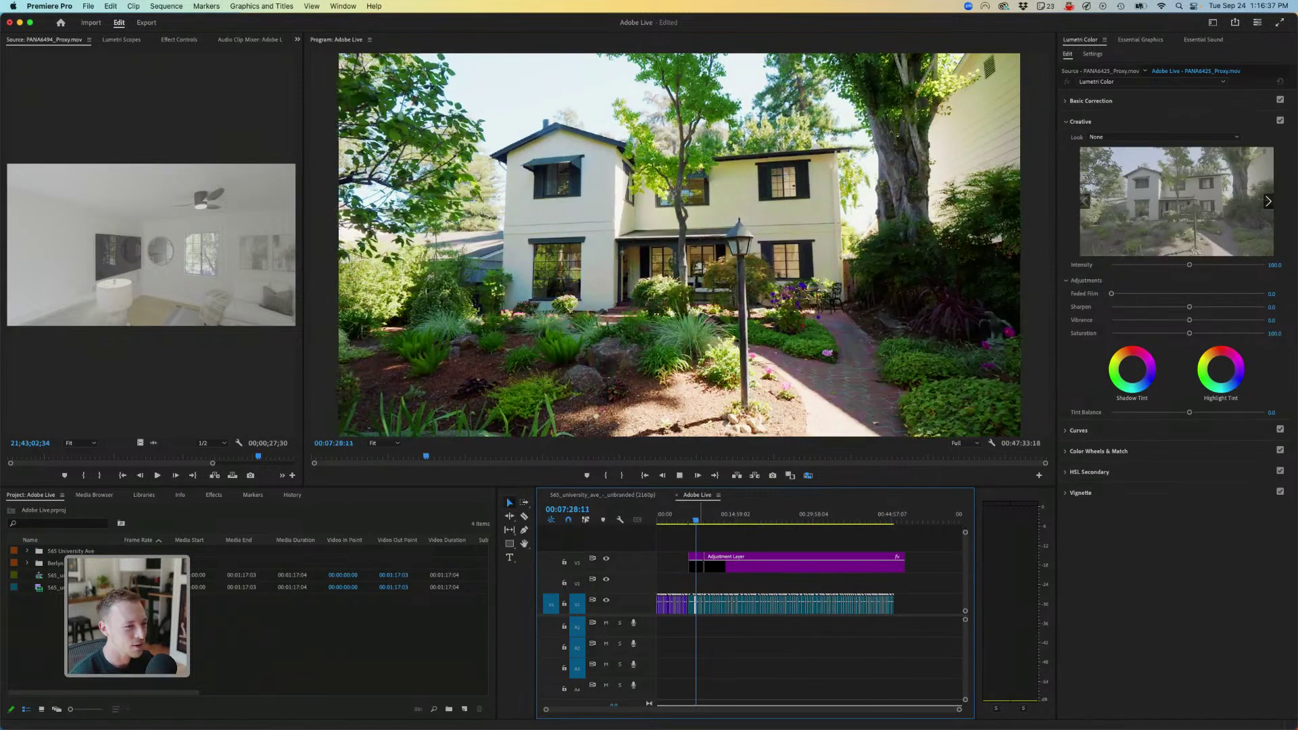
{"action": "key", "text": "equal"}
{"action": "key", "text": "equal"}
{"action": "key", "text": "equal"}
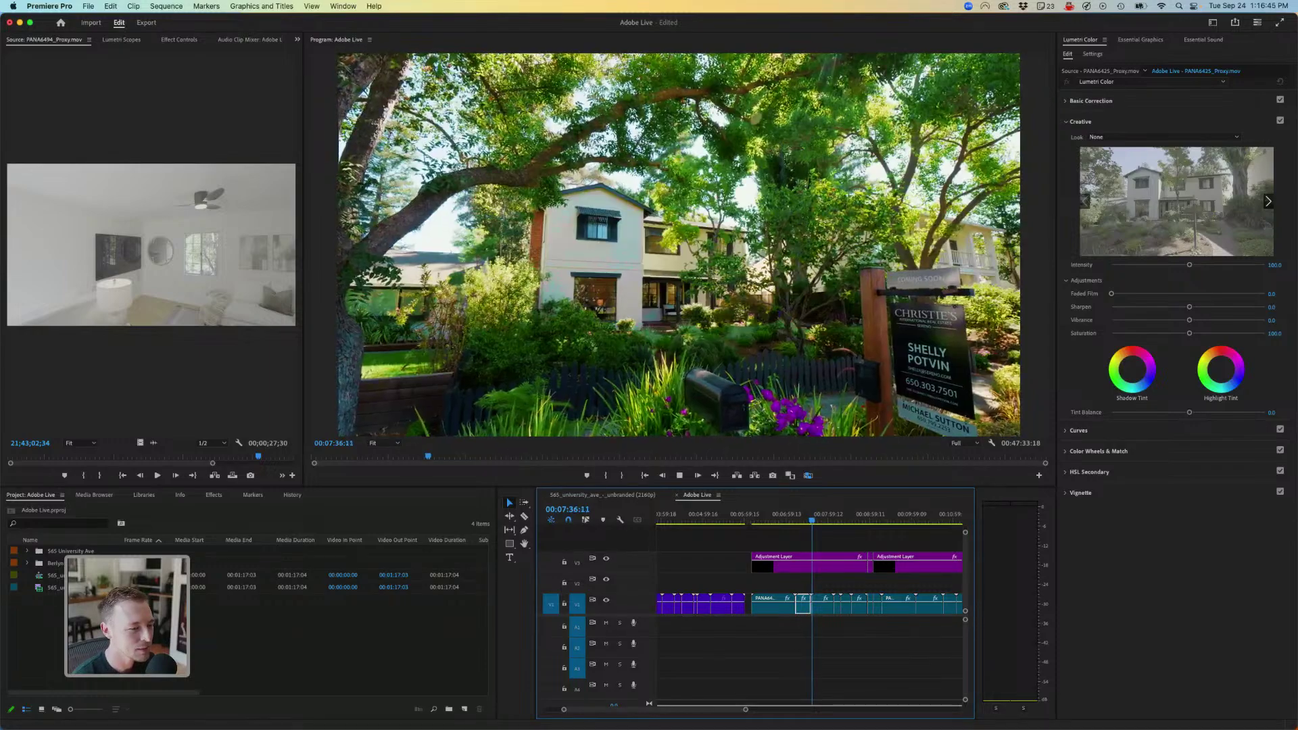
{"action": "left_click_drag", "start_coordinate": [814, 519], "coordinate": [869, 519]}
{"action": "key", "text": "space"}
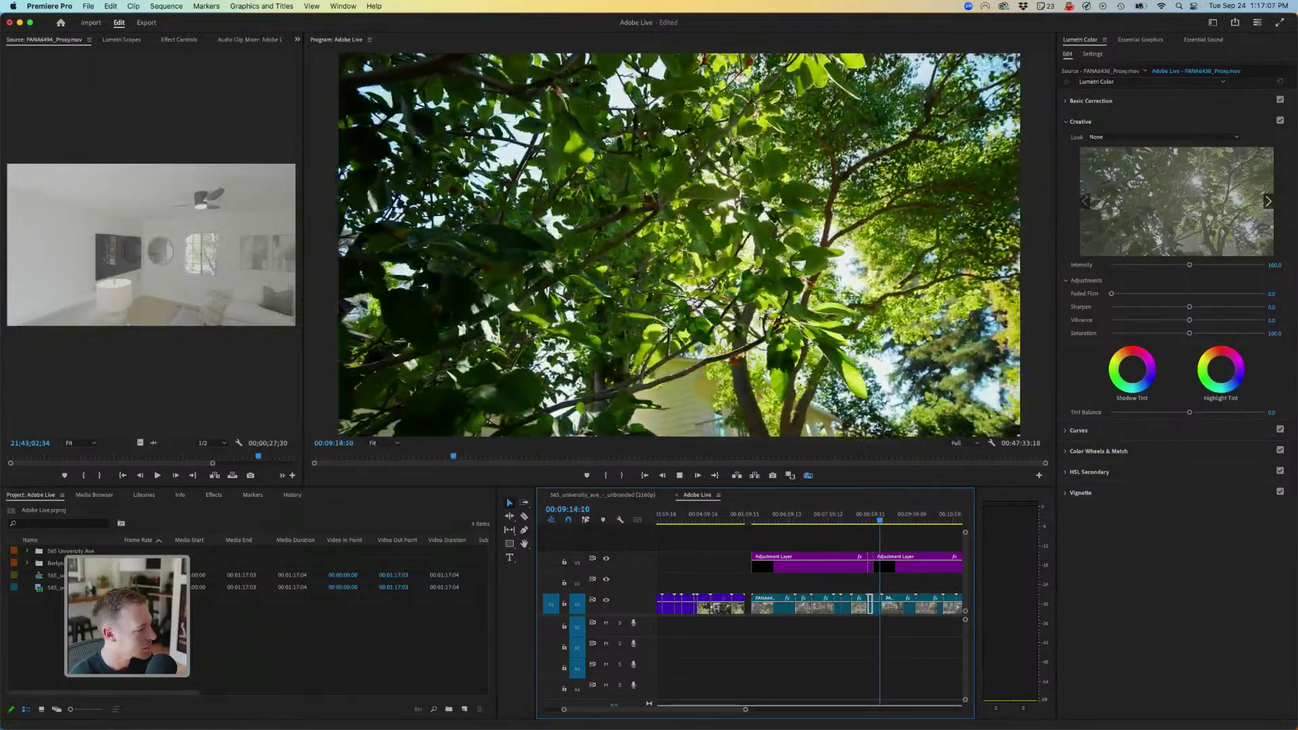
- Reveal the tree clip in the project bin and select the PANA clips
{"action": "key", "text": "space"}
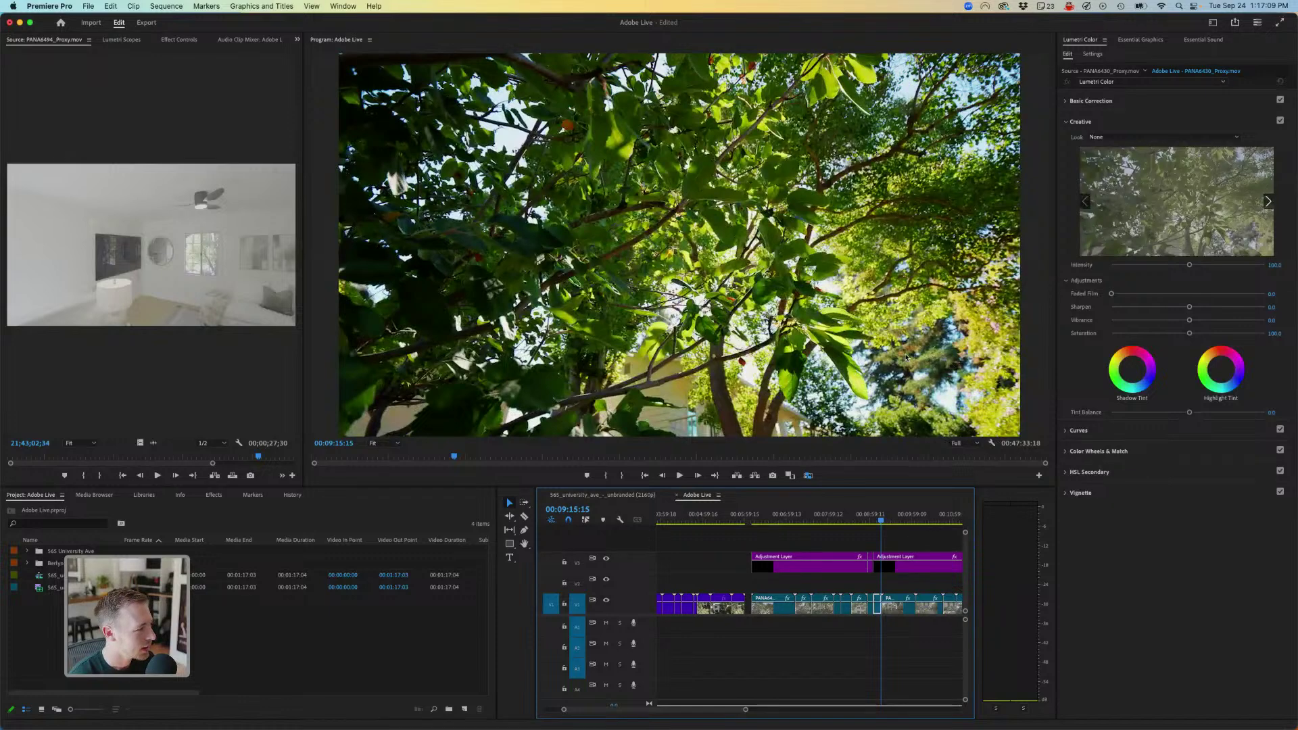
{"action": "key", "text": "shift+f"}
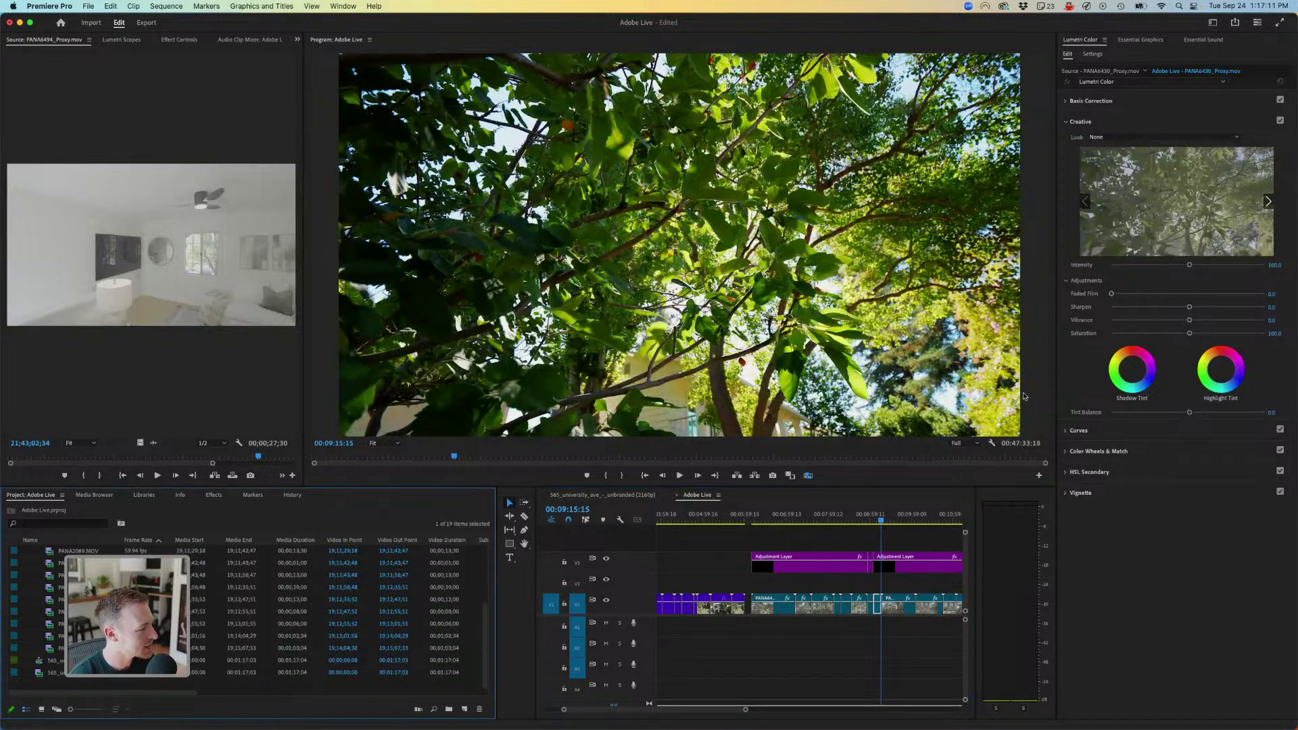
{"action": "key", "text": "super+a"}
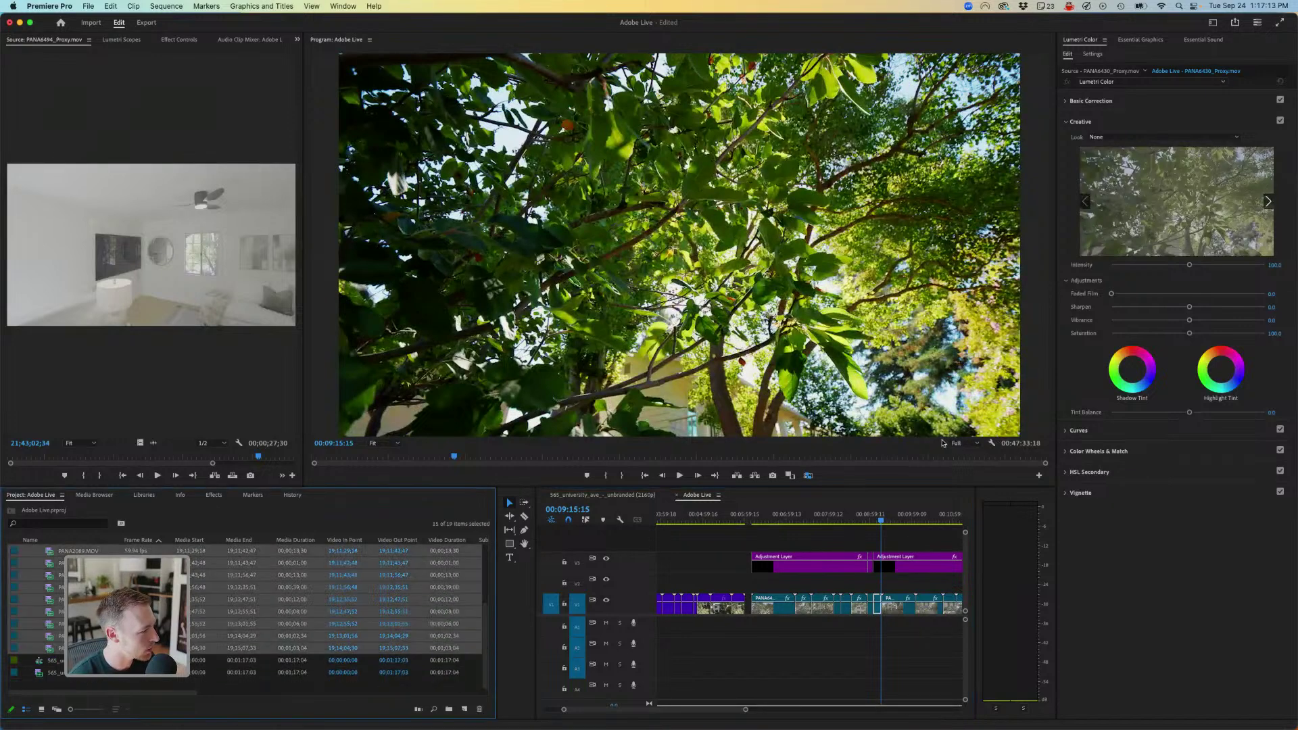
{"action": "right_click", "coordinate": [68, 647]}
{"action": "left_click", "coordinate": [31, 628]}
{"action": "left_click", "coordinate": [72, 661]}
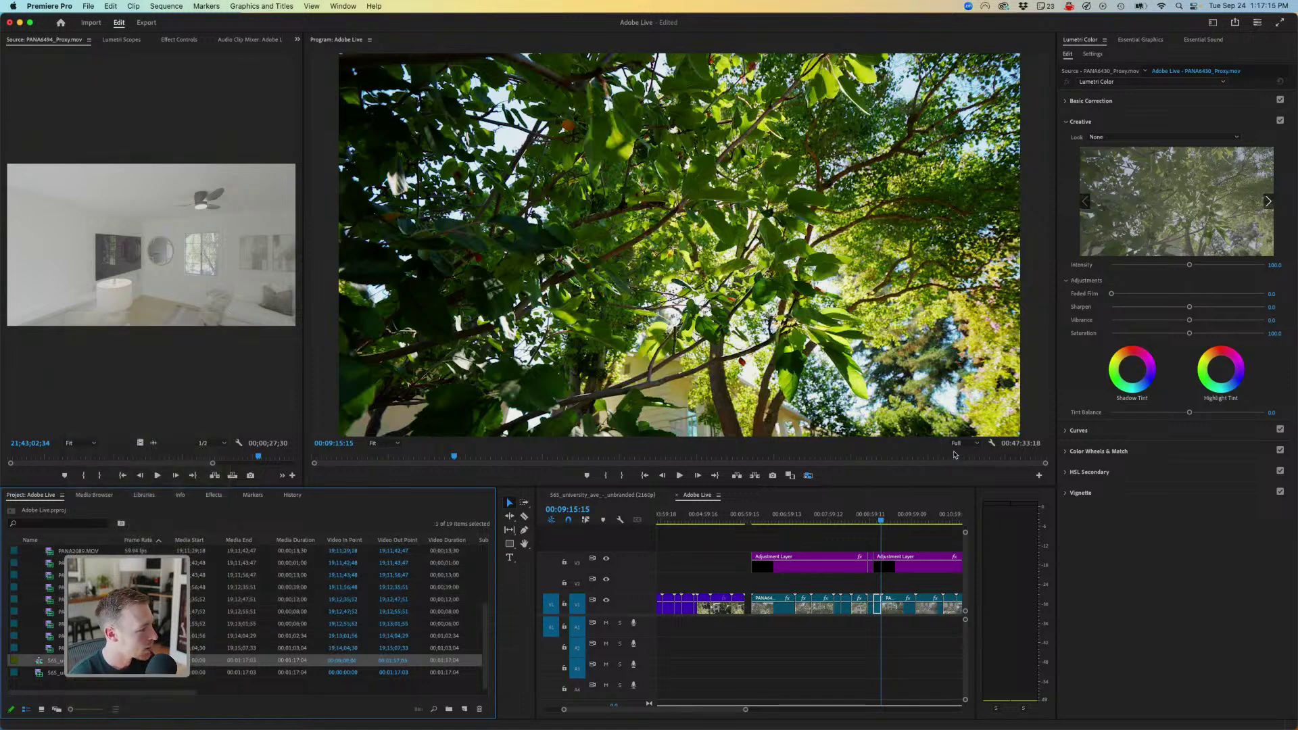
{"action": "key", "text": "Up"}
{"action": "key", "text": "Up"}
{"action": "key", "text": "Up"}
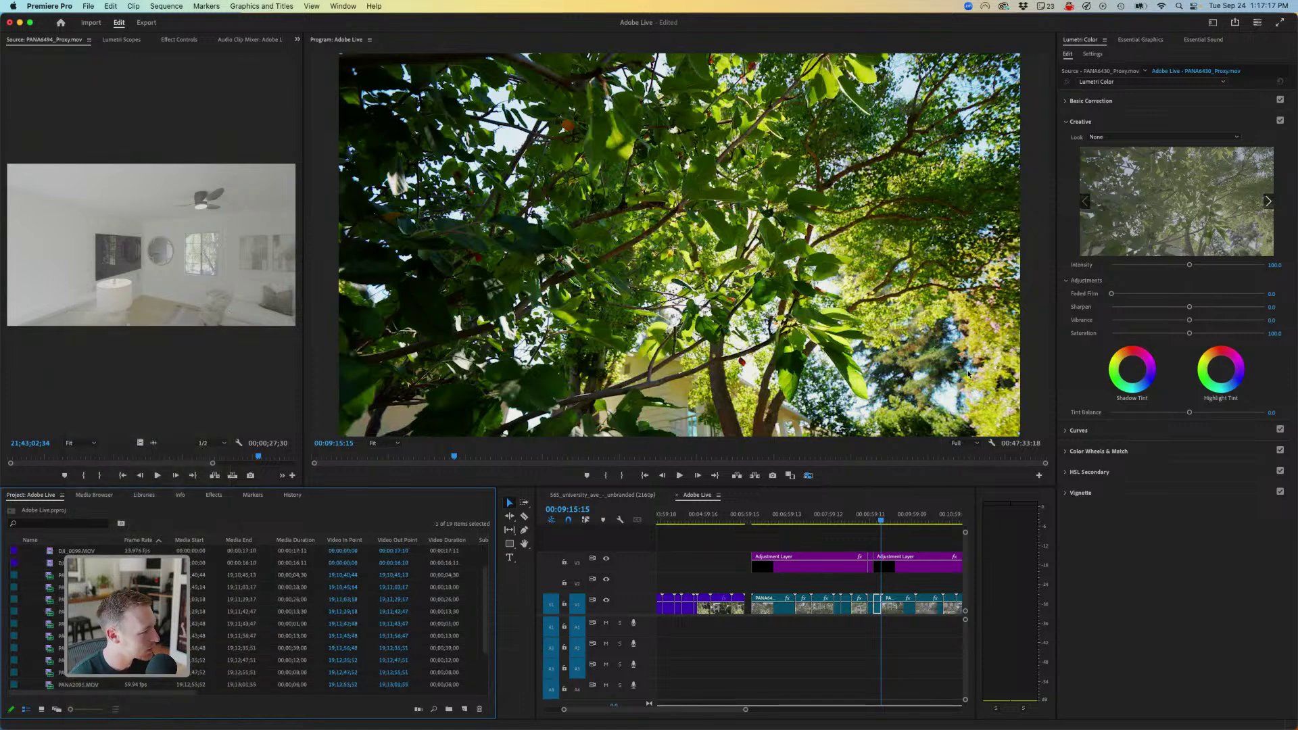
{"action": "left_click", "coordinate": [102, 685], "text": "shift"}
{"action": "right_click", "coordinate": [75, 676]}
{"action": "mouse_move", "coordinate": [210, 591]}
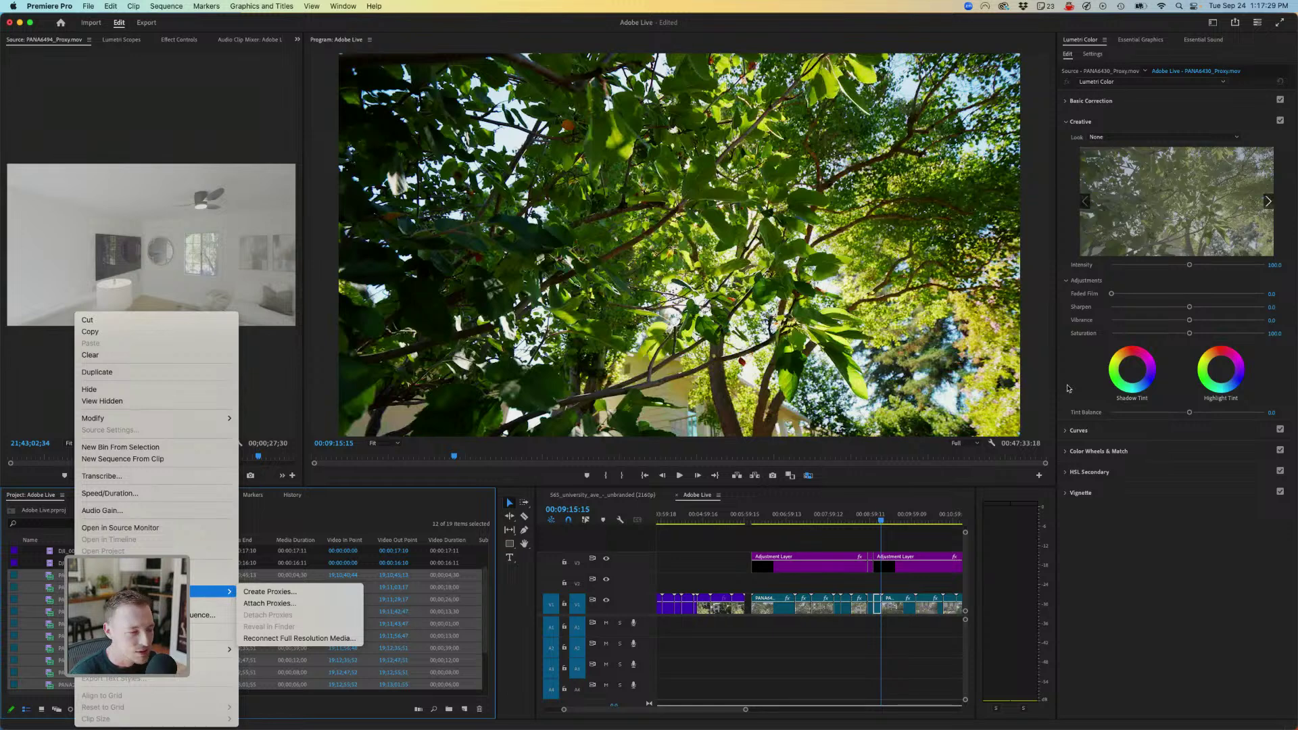
{"action": "key", "text": "Right"}
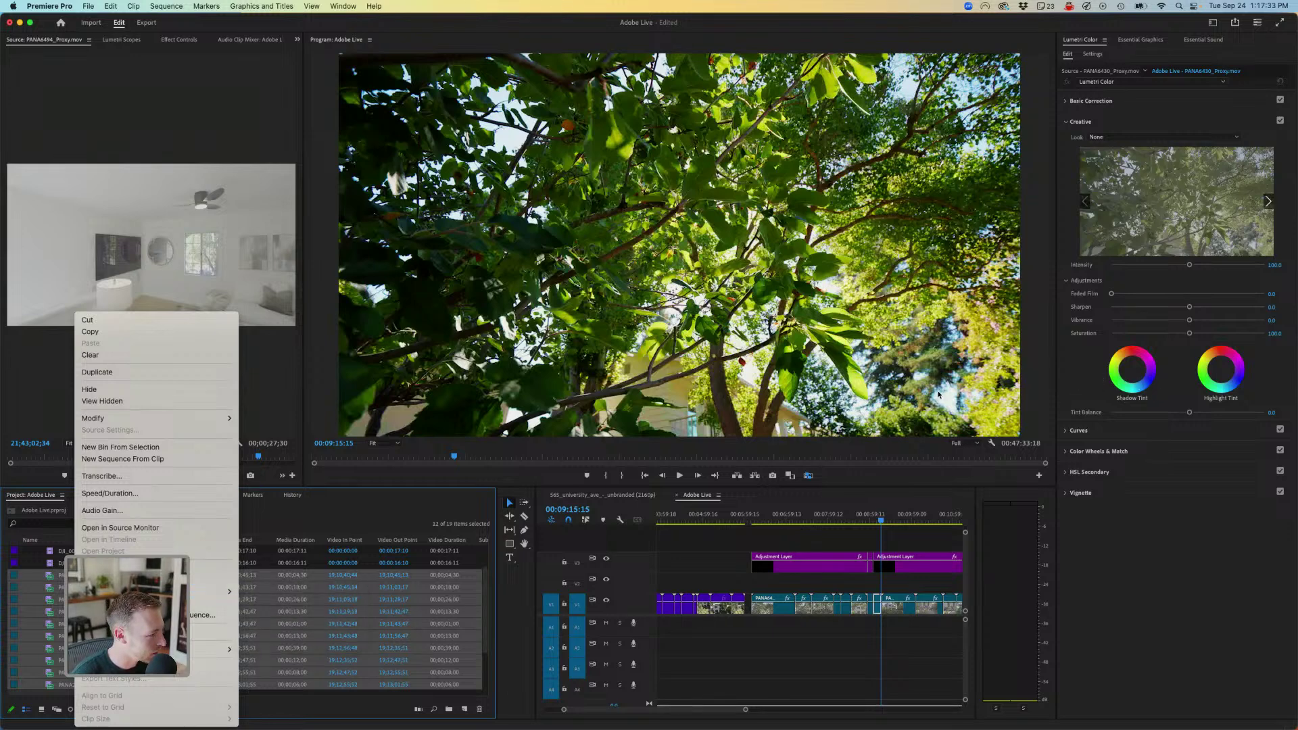
{"action": "key", "text": "Escape"}
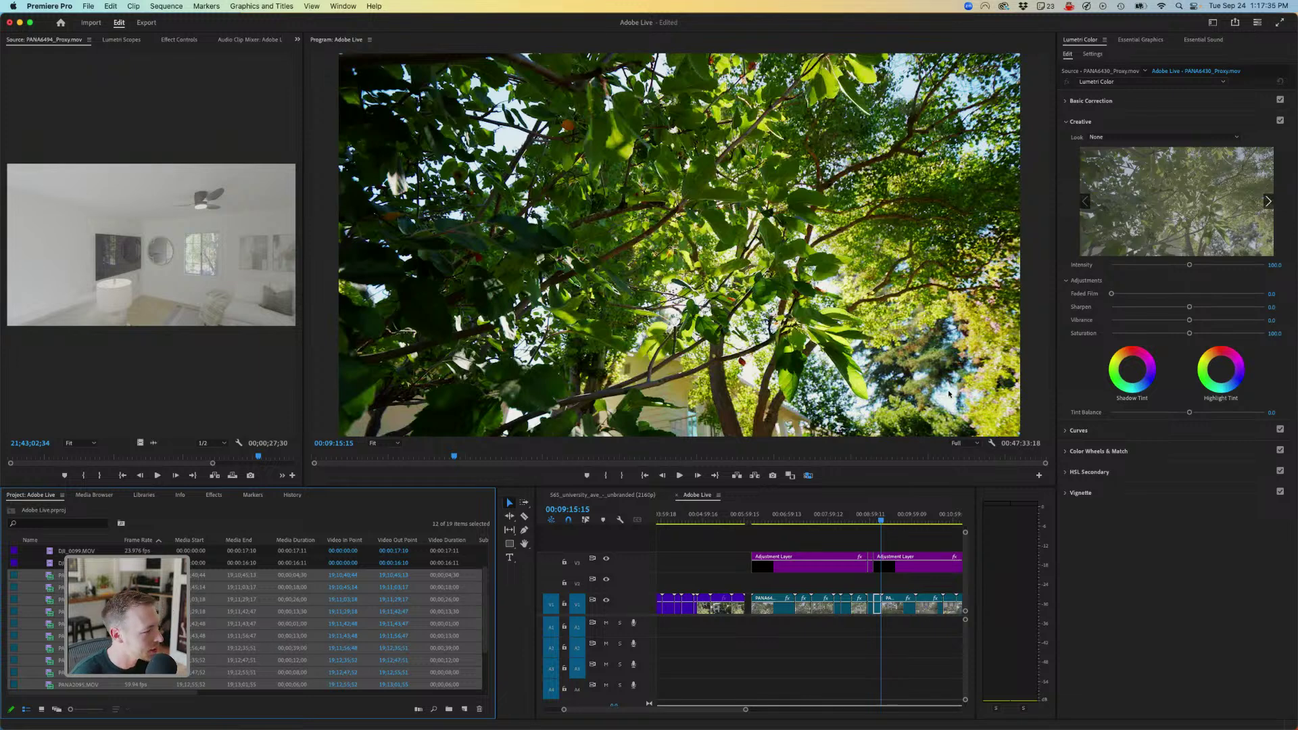
- Set the selected PANA clips to 60% speed in Speed/Duration
{"action": "key", "text": "super+r"}
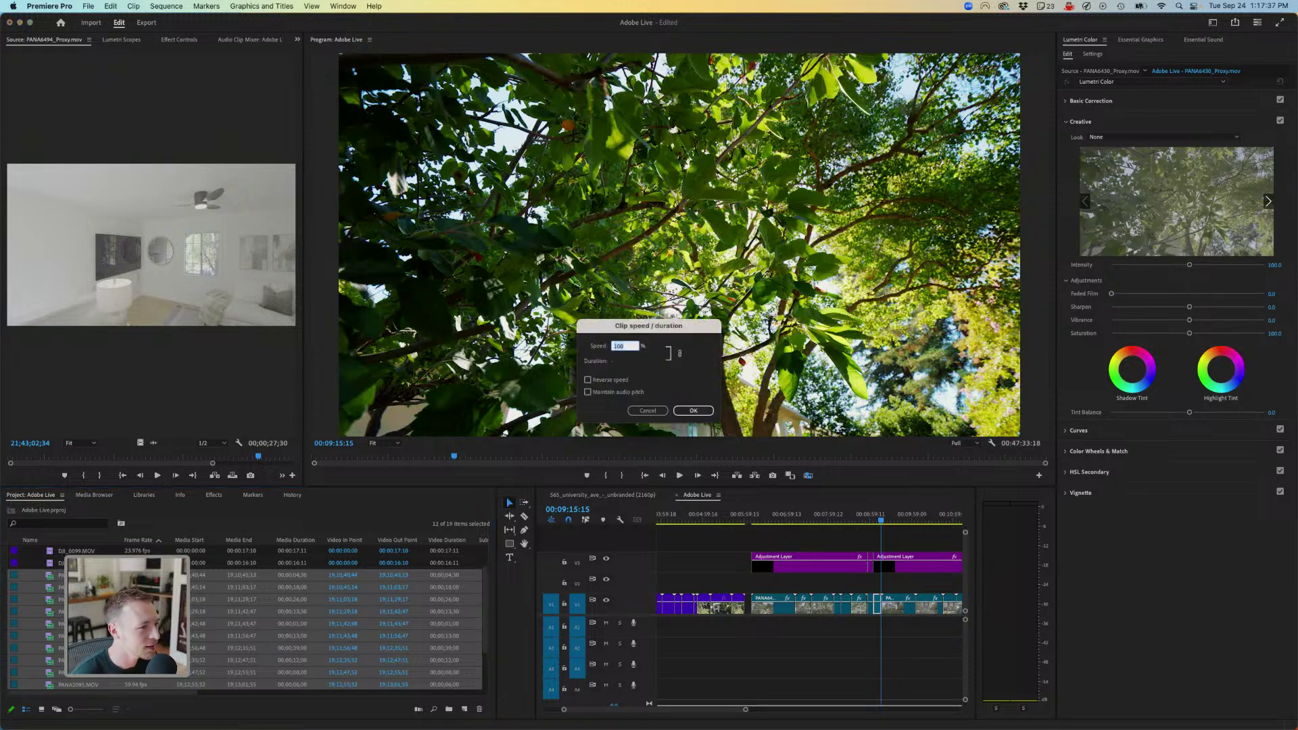
{"action": "type", "text": "6"}
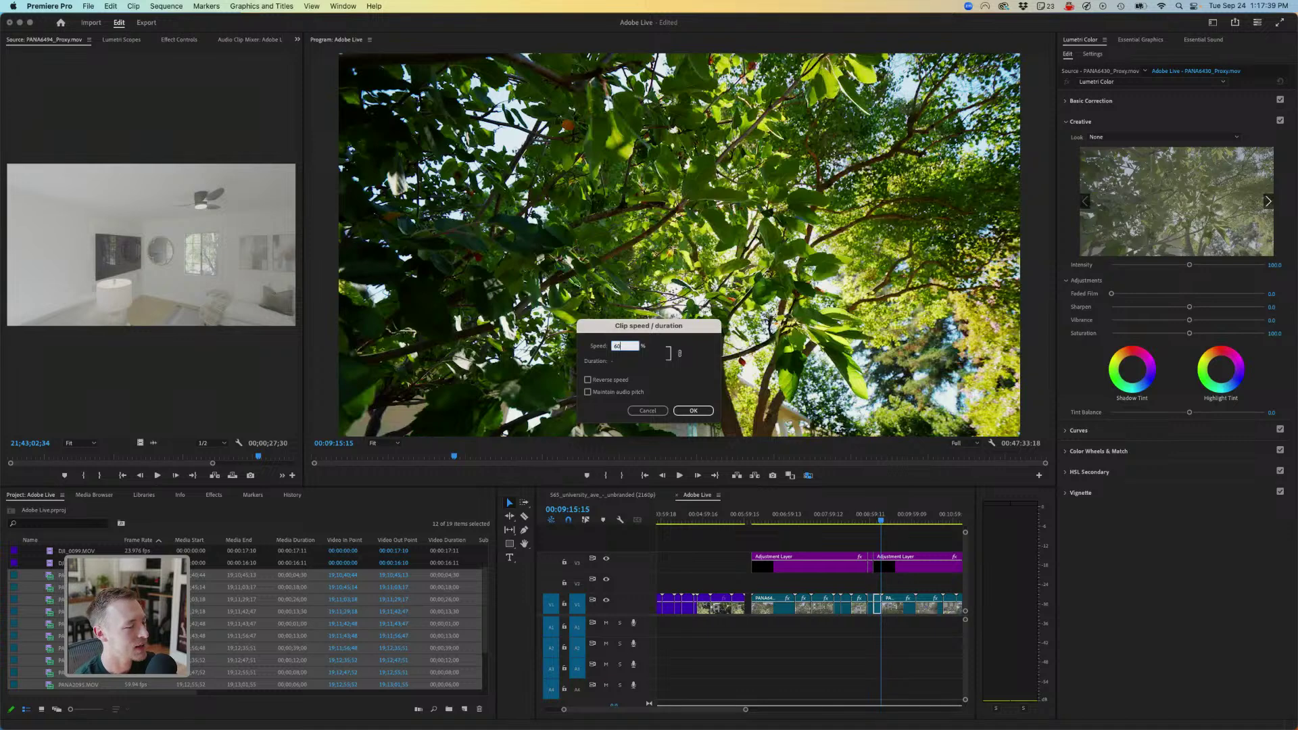
{"action": "type", "text": "0"}
{"action": "key", "text": "Return"}
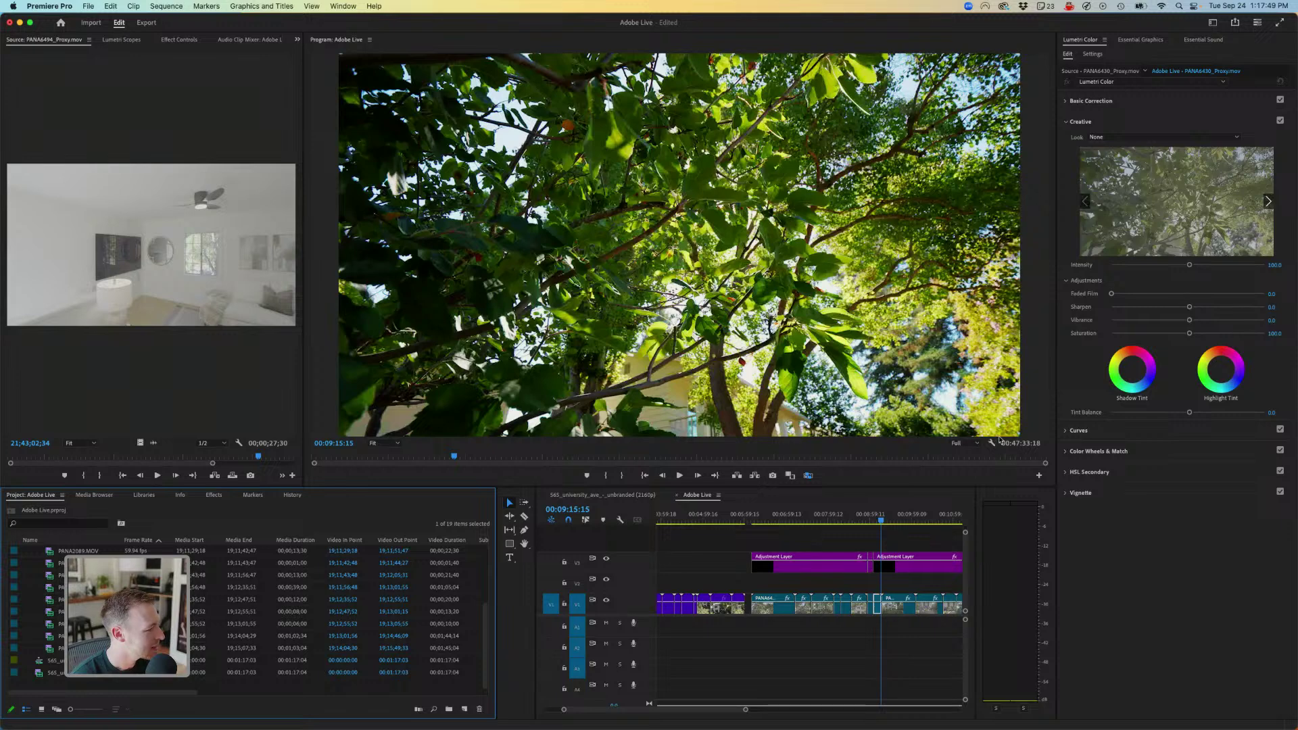
{"action": "scroll", "coordinate": [243, 615], "scroll_direction": "up", "scroll_amount": 5}
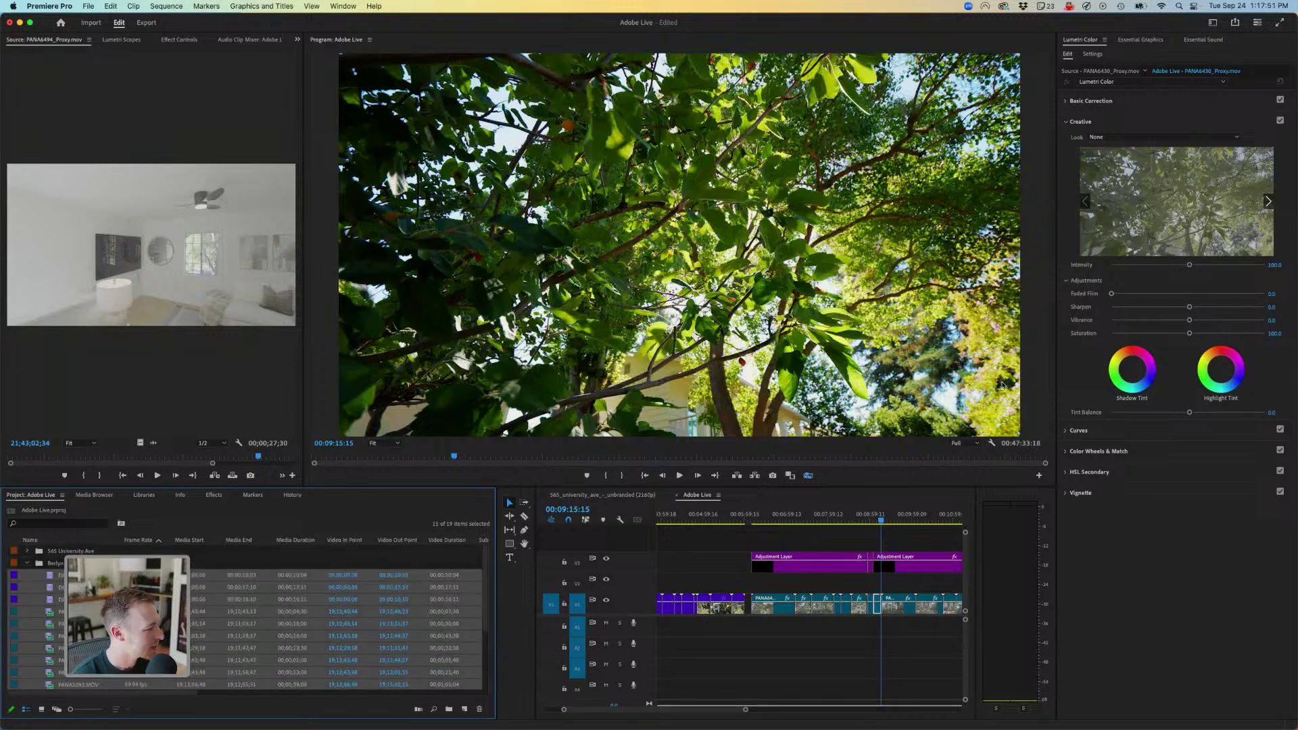
- Use New Sequence From Clip on the selected clips to build the DJI_0096 sequence
{"action": "right_click", "coordinate": [76, 586]}
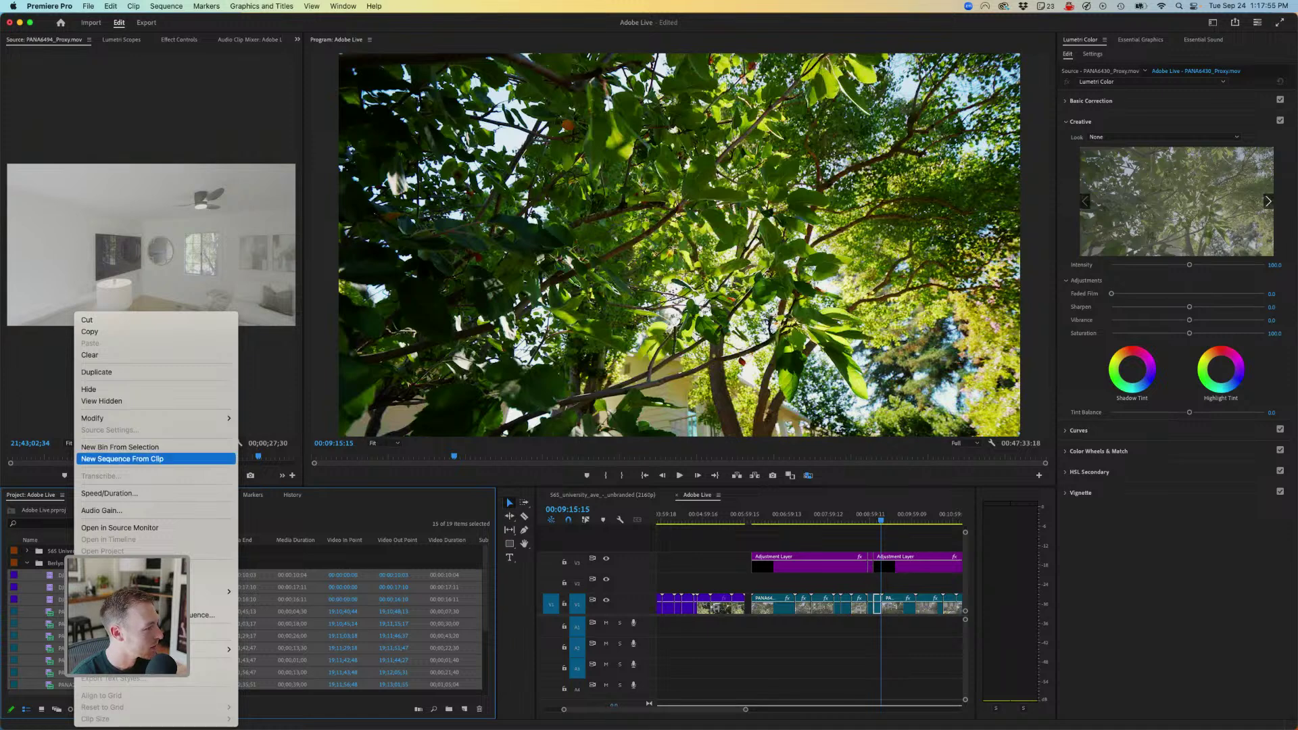
{"action": "left_click", "coordinate": [122, 458]}
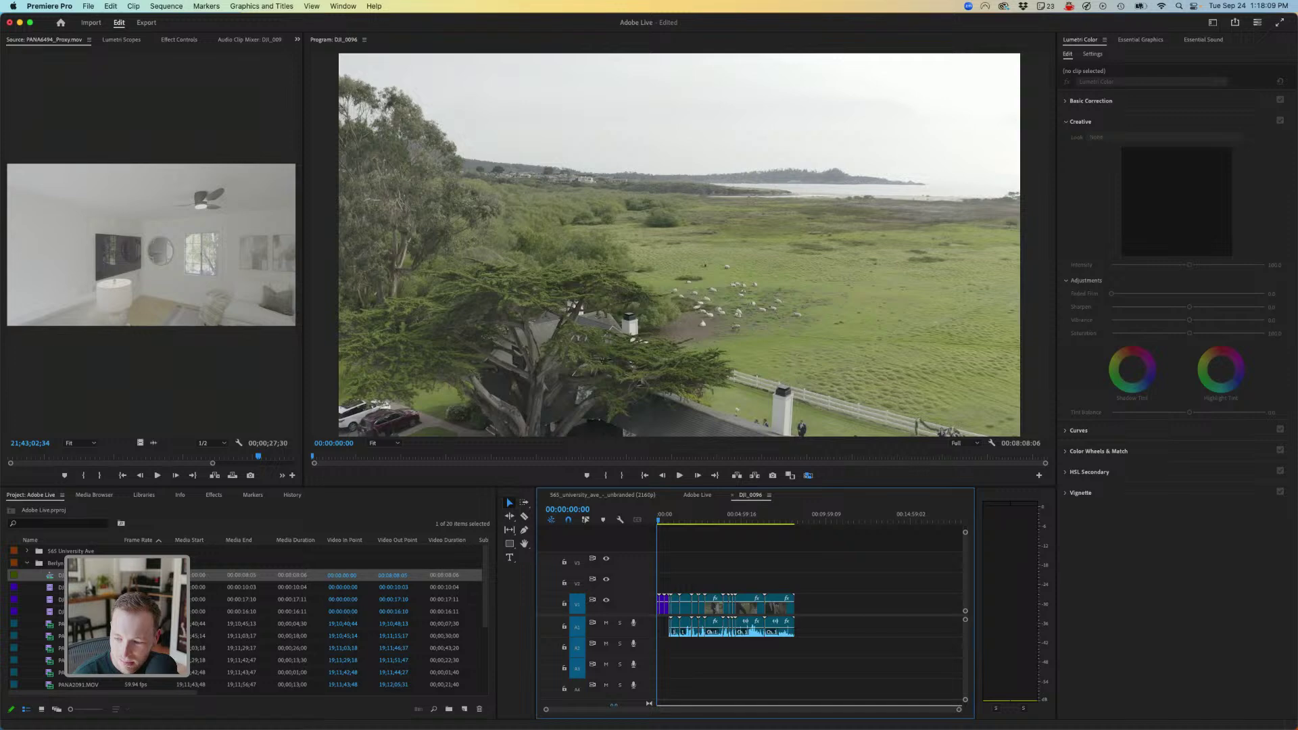
{"action": "mouse_move", "coordinate": [649, 729]}
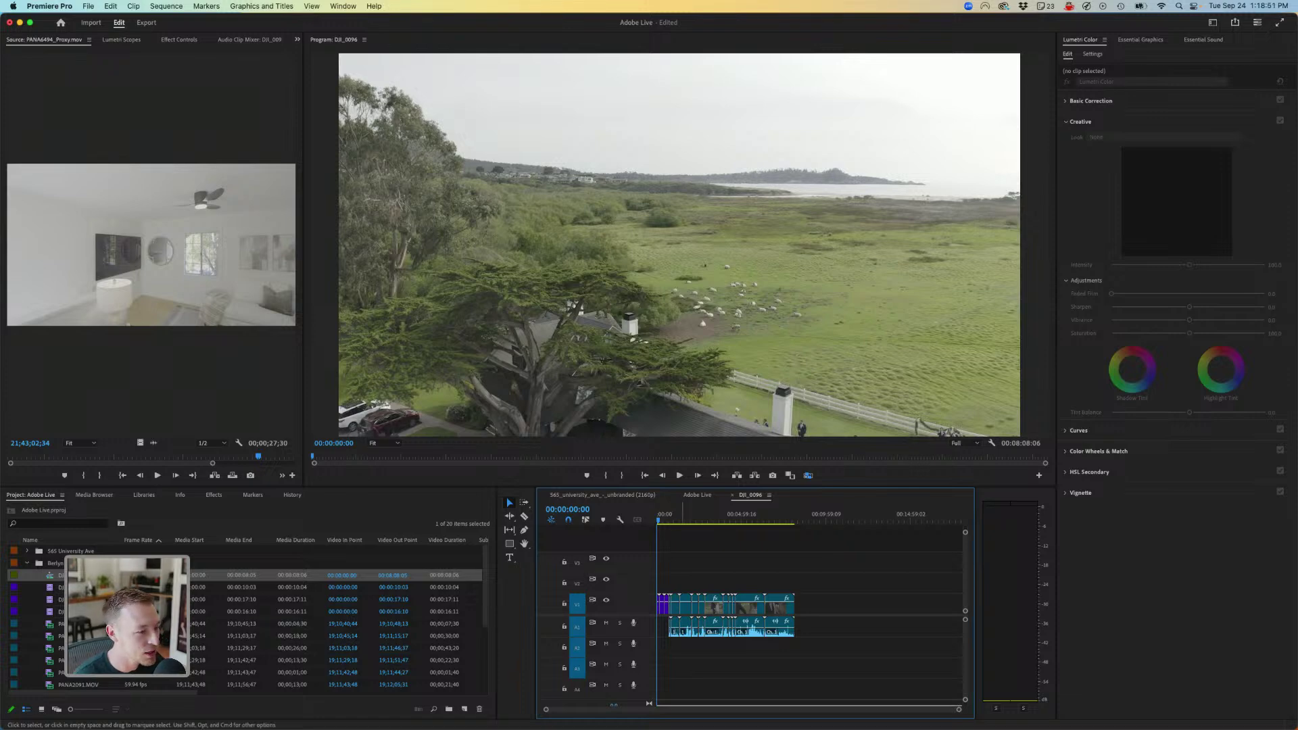
{"action": "left_click_drag", "start_coordinate": [675, 520], "coordinate": [730, 520]}
{"action": "left_click", "coordinate": [661, 520]}
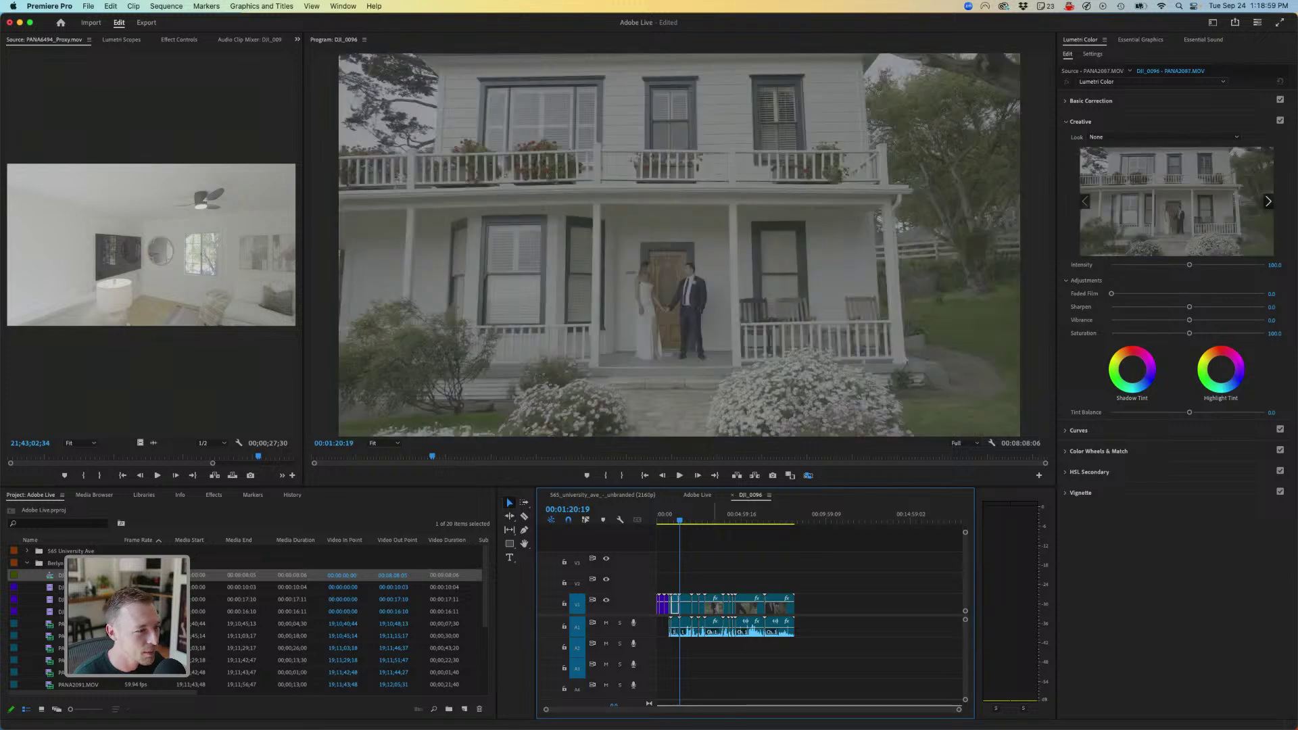
{"action": "left_click", "coordinate": [704, 519]}
{"action": "left_click", "coordinate": [661, 520]}
{"action": "key", "text": "Home"}
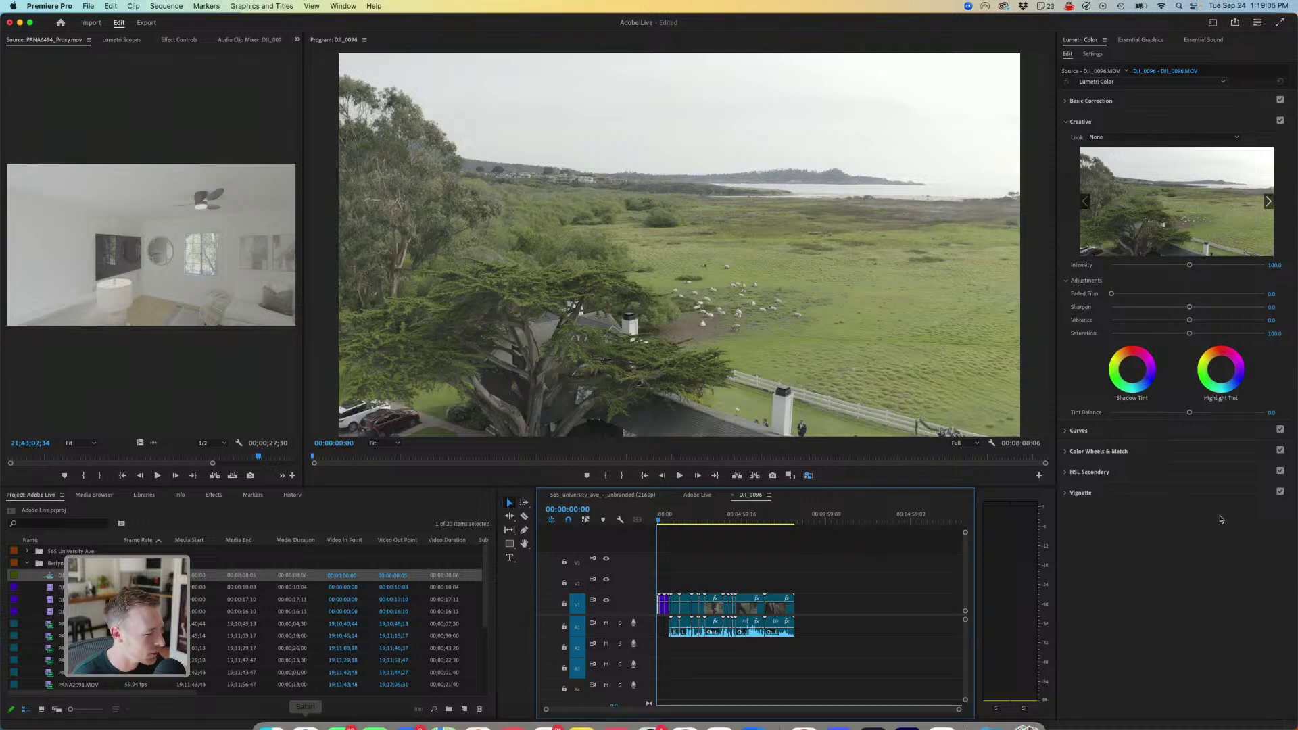
- Create a new 3840x2160, 23.976 fps adjustment layer with the default settings
{"action": "left_click", "coordinate": [465, 709]}
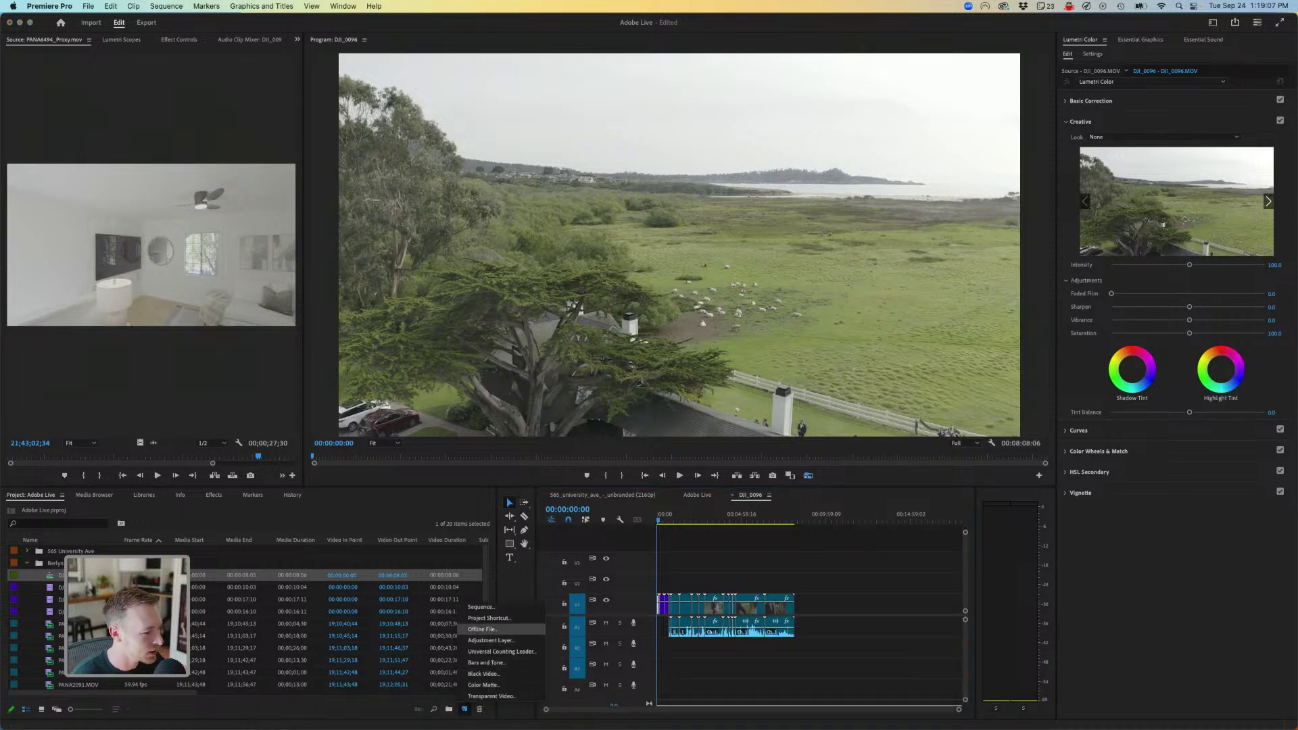
{"action": "left_click", "coordinate": [490, 641]}
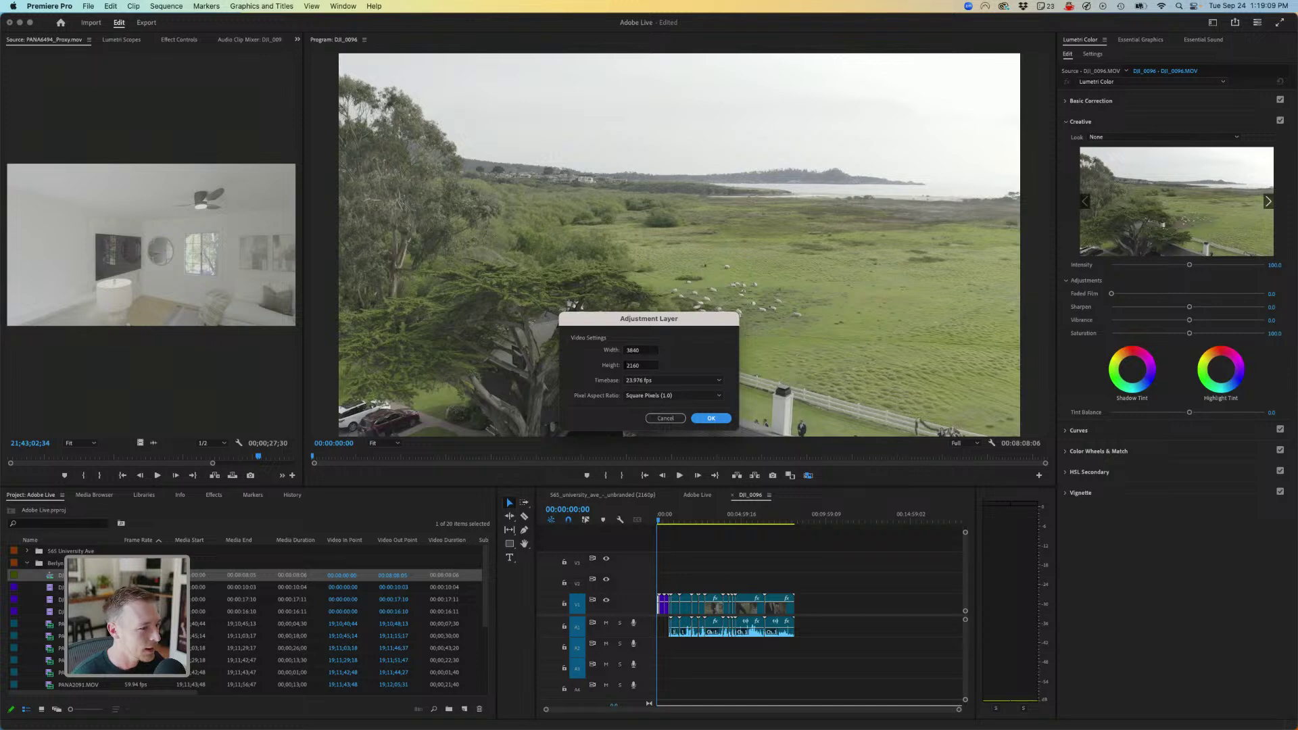
{"action": "key", "text": "Return"}
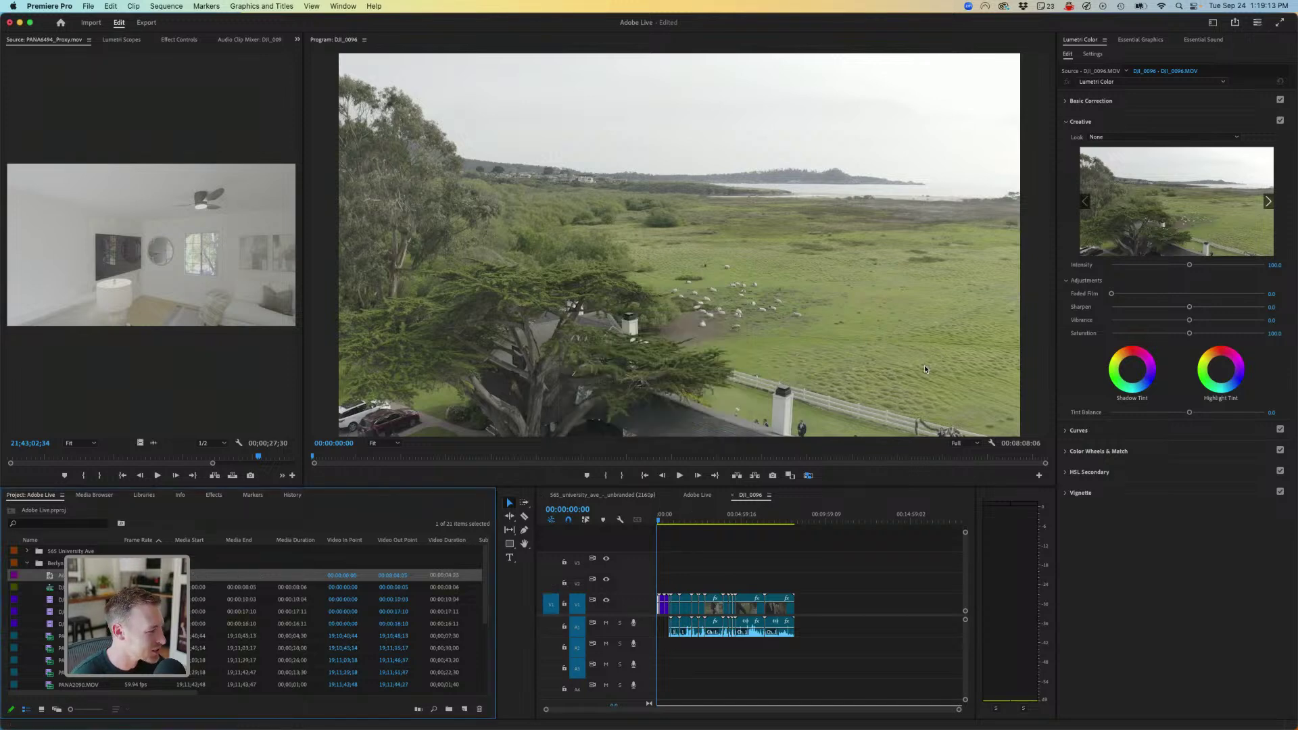
- Review the DJI_0096 sequence between the opening field shot and the coast shot
{"action": "left_click", "coordinate": [663, 515]}
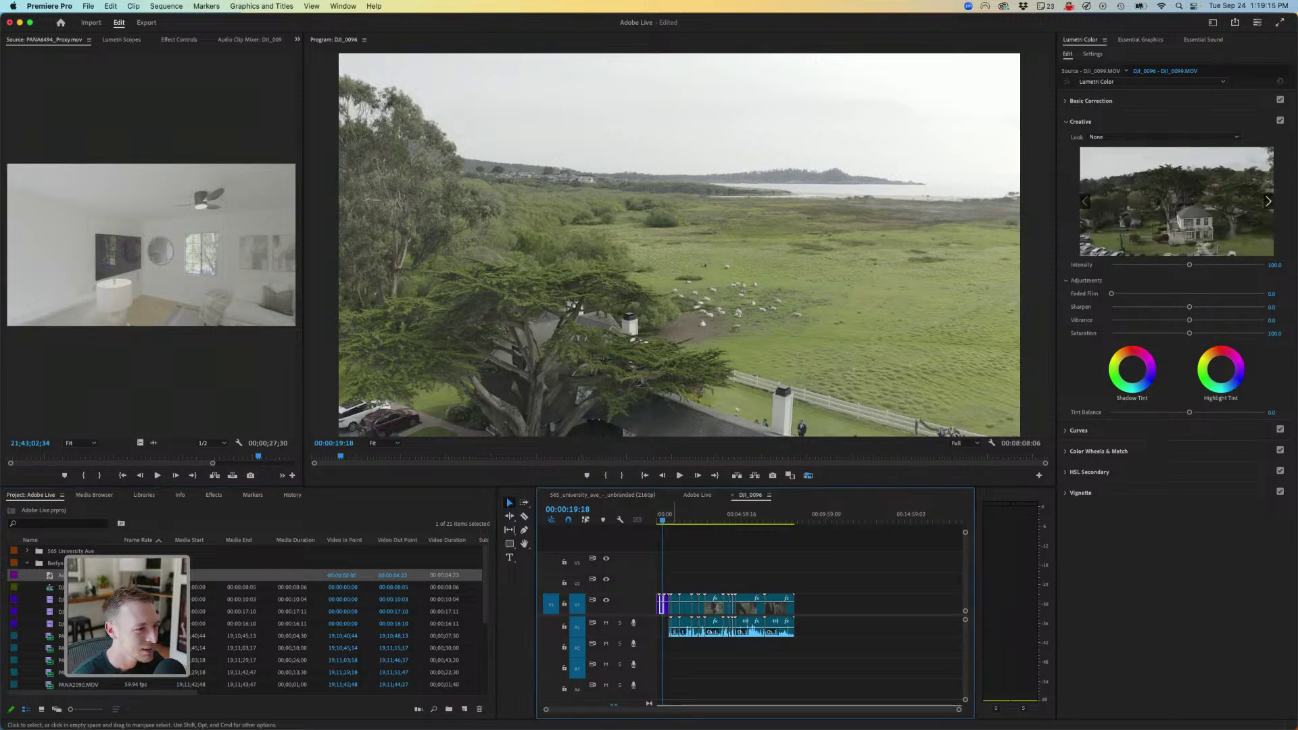
{"action": "key", "text": "="}
{"action": "key", "text": "="}
{"action": "key", "text": "="}
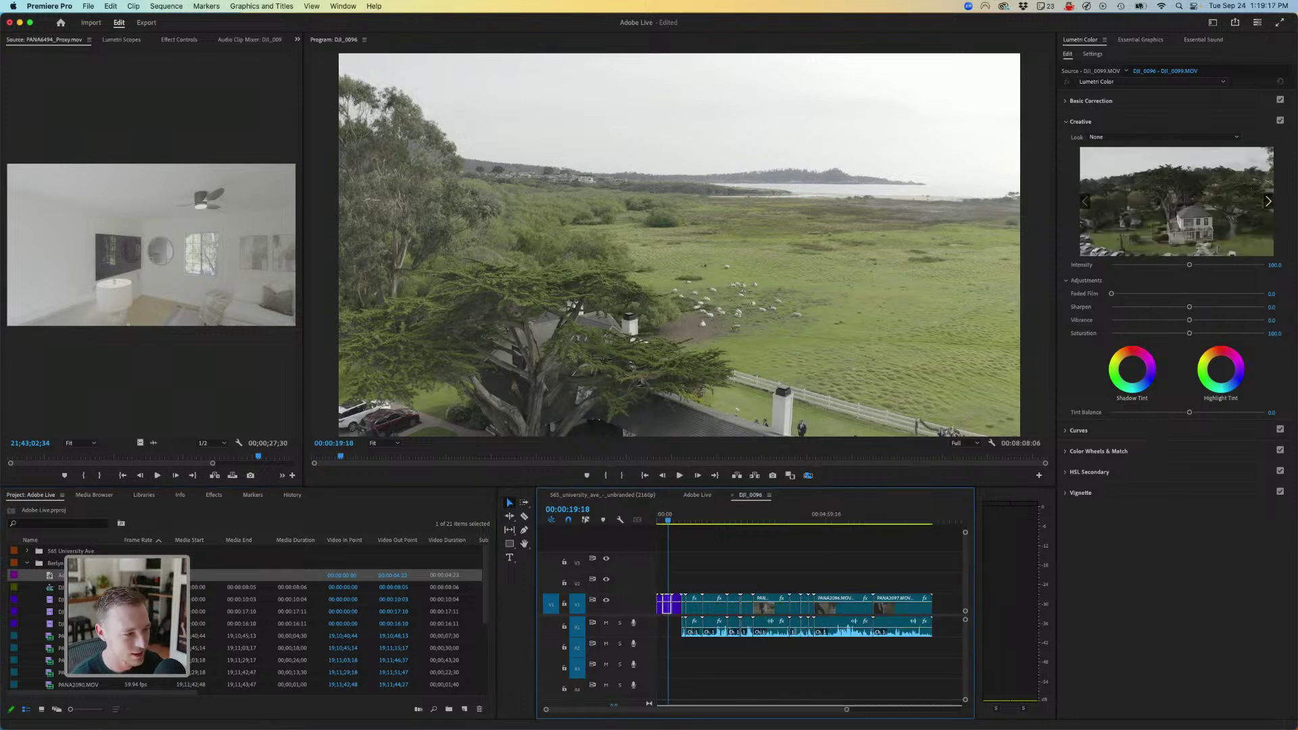
{"action": "key", "text": "Down"}
{"action": "key", "text": "Down"}
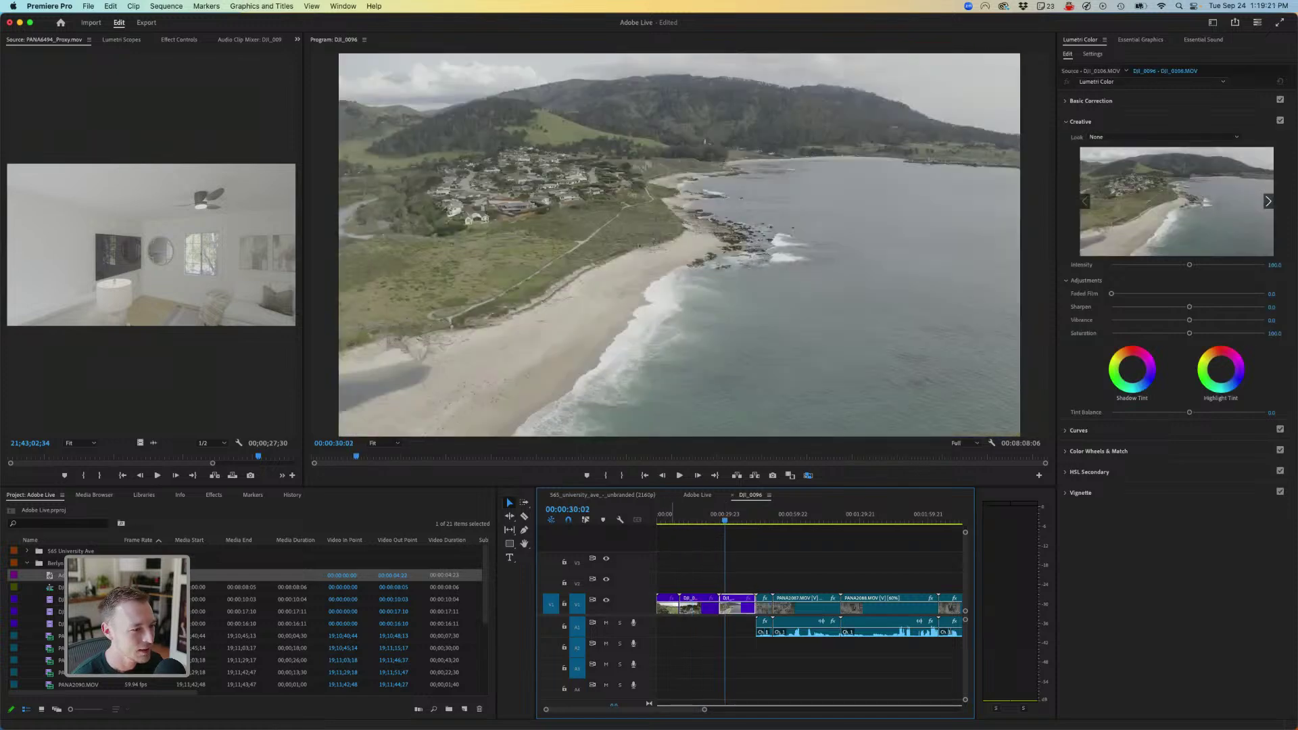
{"action": "key", "text": "Up"}
{"action": "key", "text": "Up"}
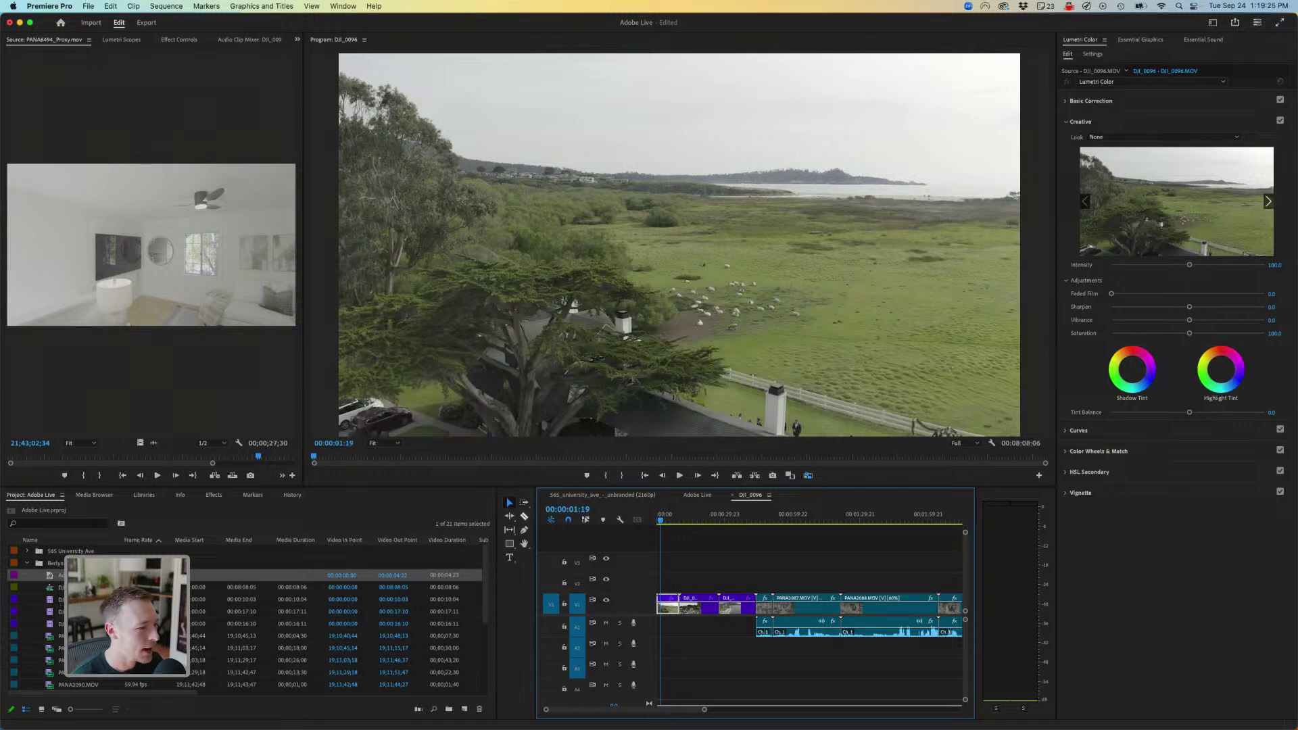
{"action": "left_click", "coordinate": [669, 518]}
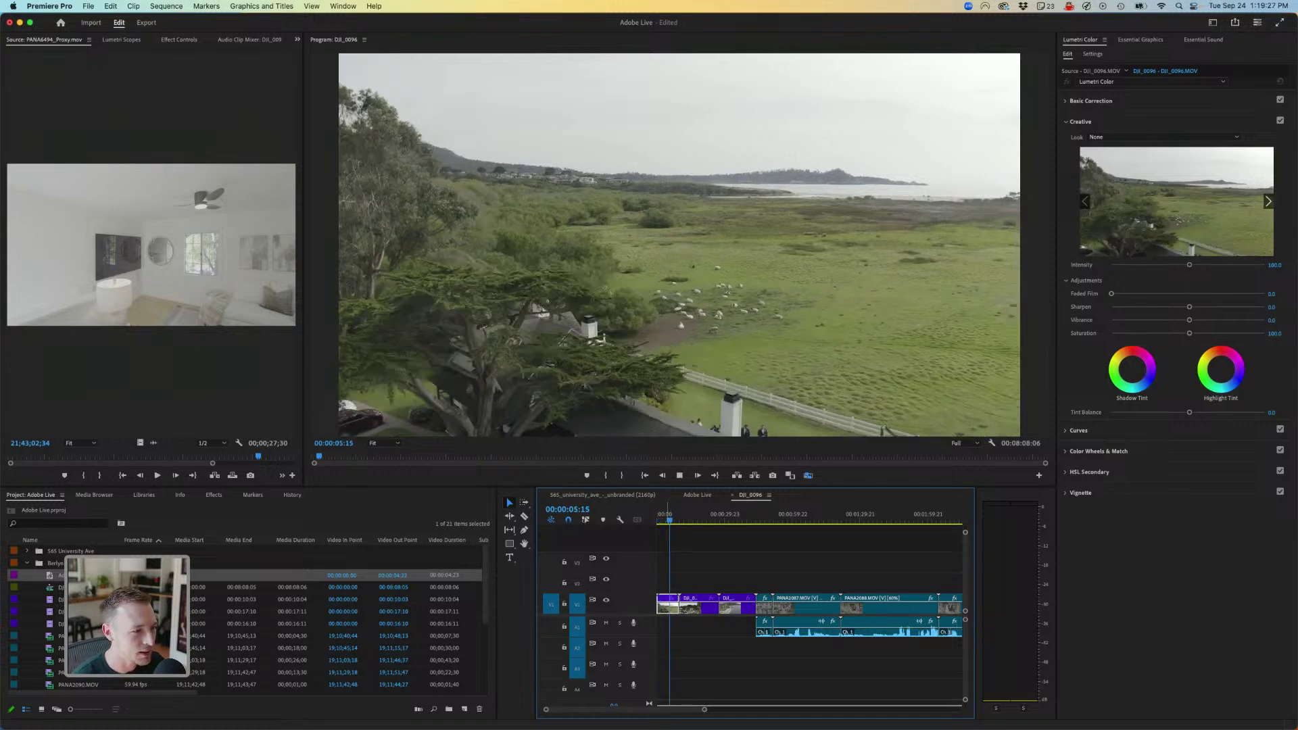
{"action": "key", "text": "space"}
{"action": "key", "text": "space"}
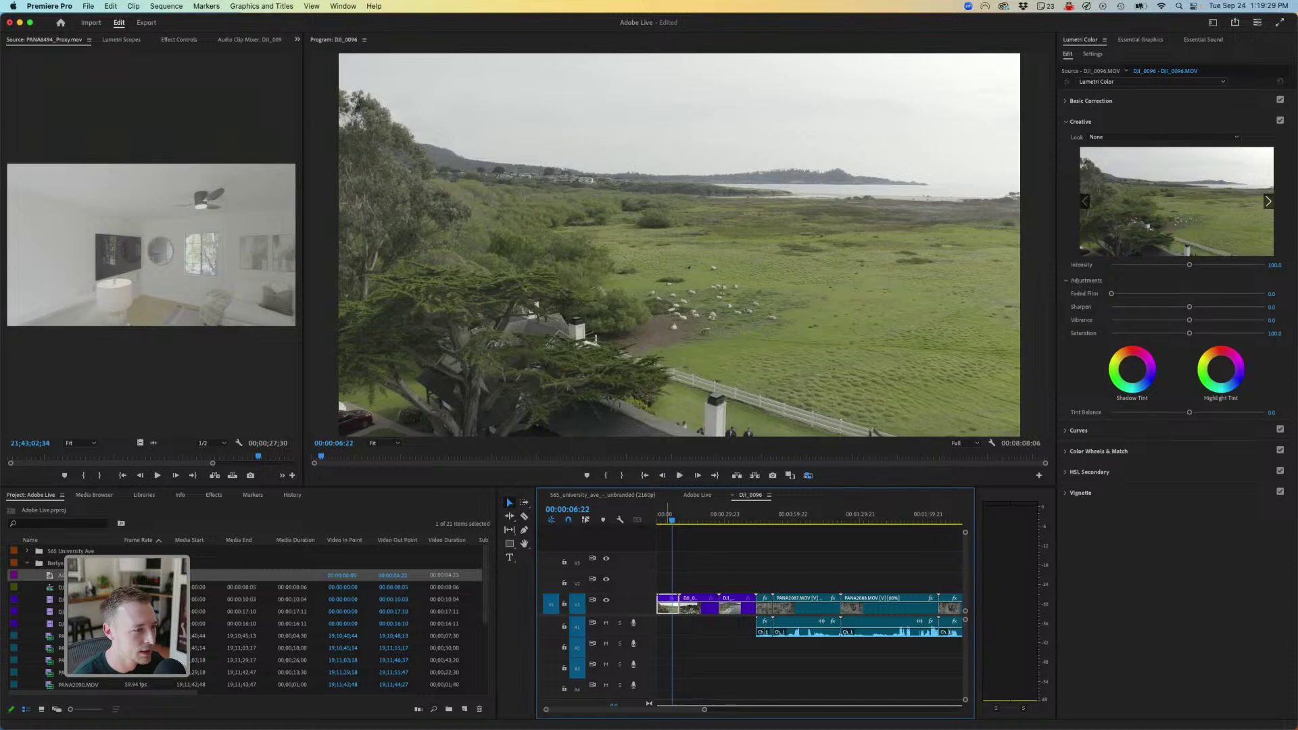
- Put the adjustment layer on V3 with the D-21_delogC_EI0200_B1 input LUT, trimmed to the drone clips
{"action": "left_click_drag", "start_coordinate": [54, 575], "coordinate": [871, 563]}
{"action": "left_click", "coordinate": [1091, 100]}
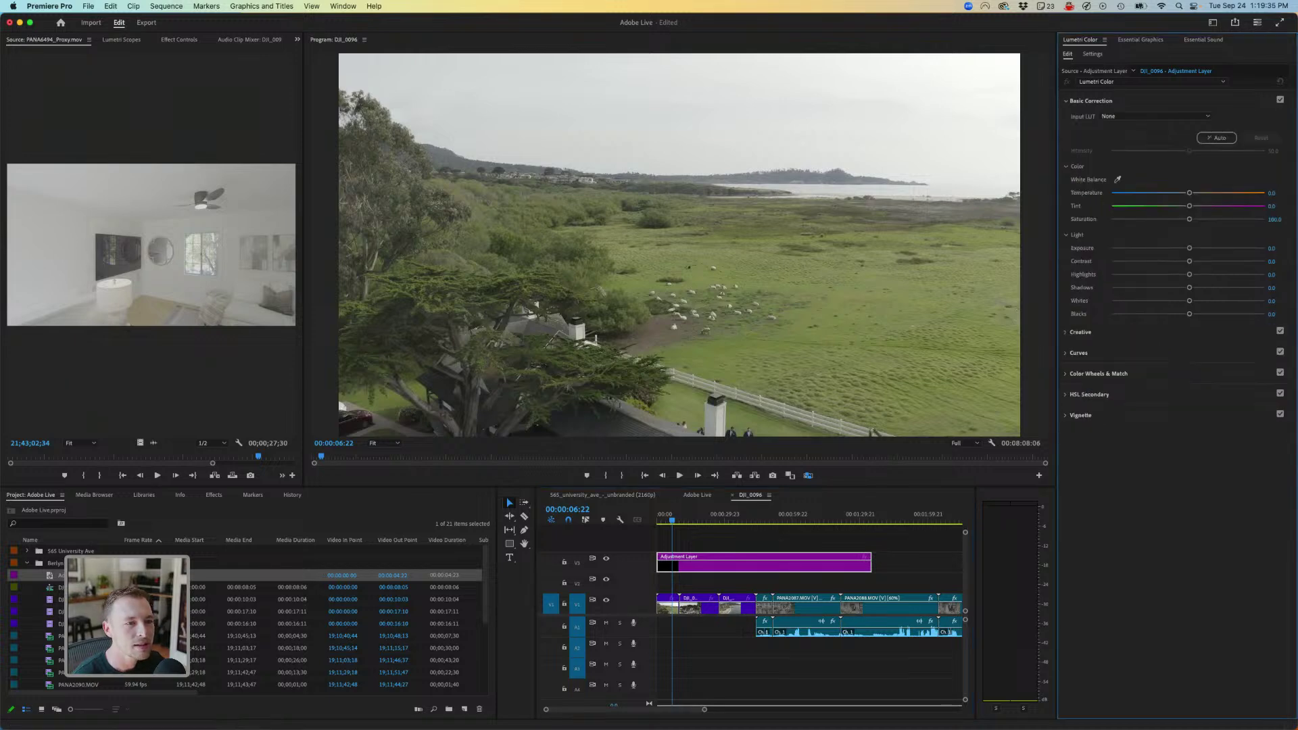
{"action": "left_click", "coordinate": [1155, 115]}
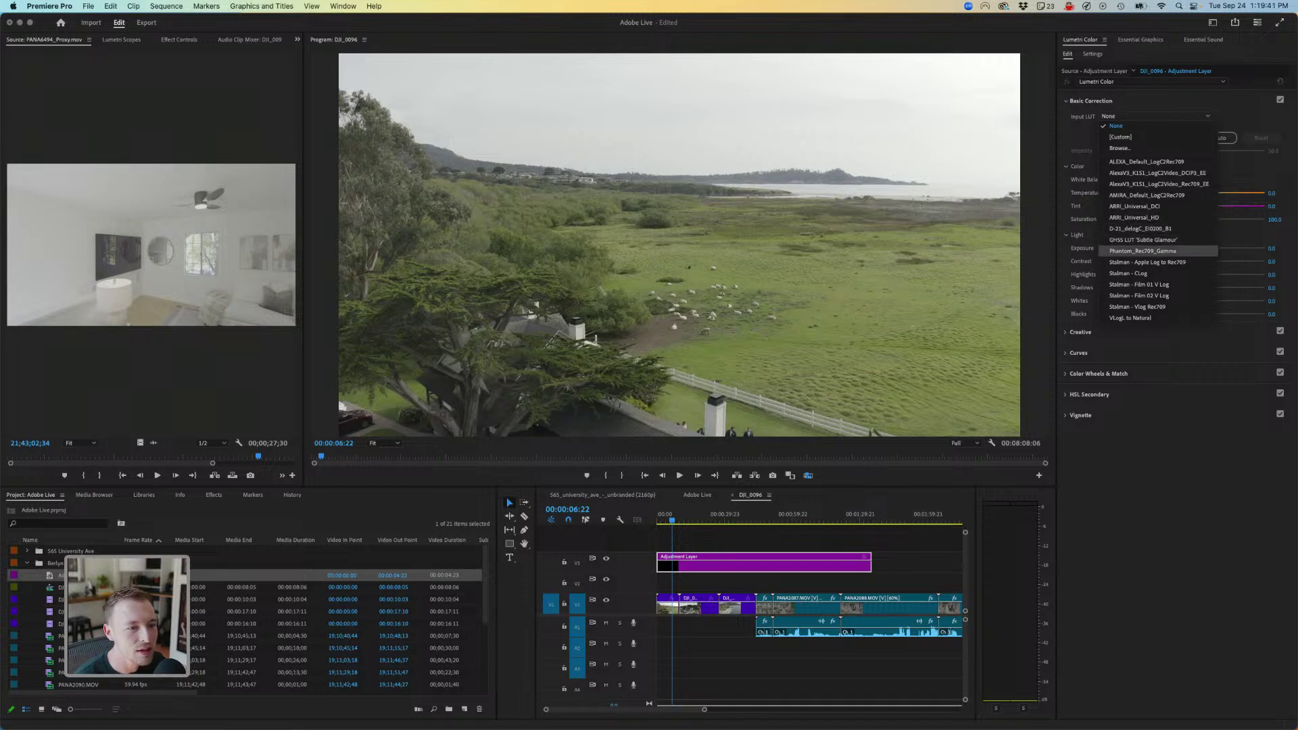
{"action": "left_click", "coordinate": [1143, 250]}
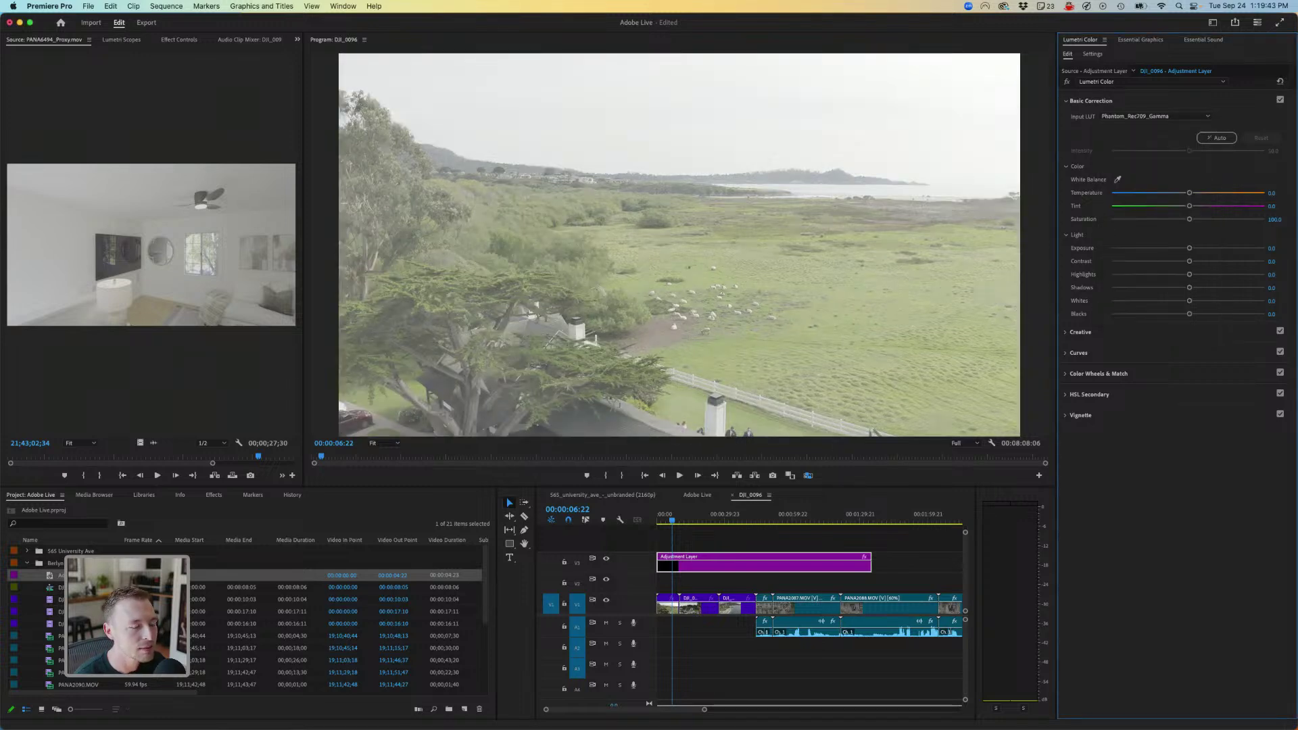
{"action": "left_click", "coordinate": [1153, 116]}
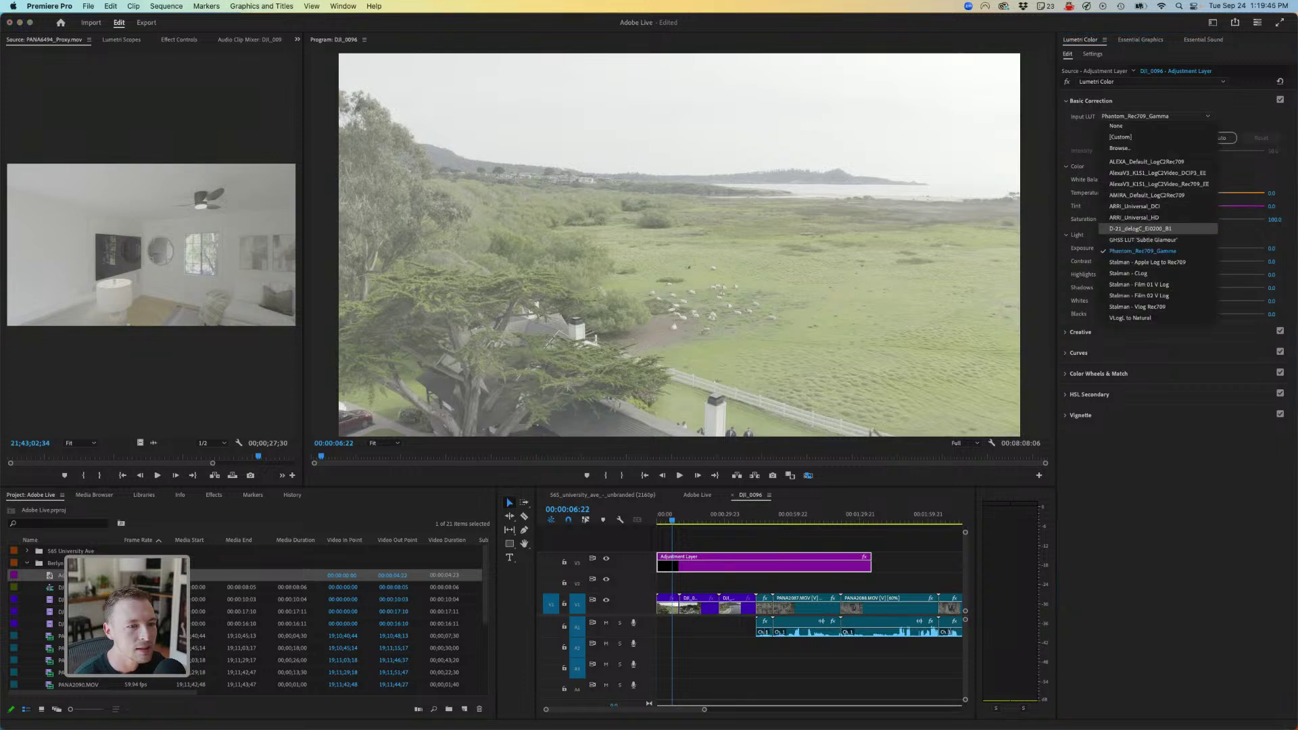
{"action": "left_click", "coordinate": [1133, 228]}
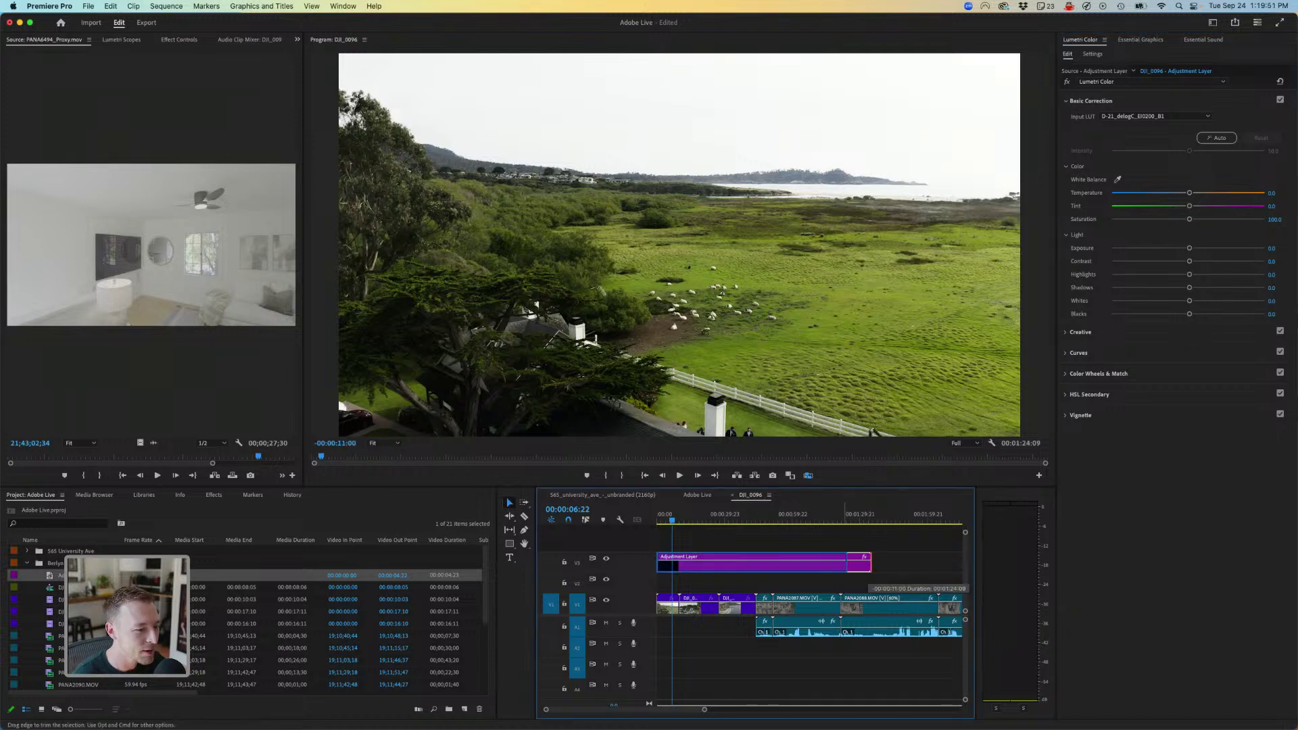
{"action": "left_click_drag", "start_coordinate": [871, 563], "coordinate": [755, 563]}
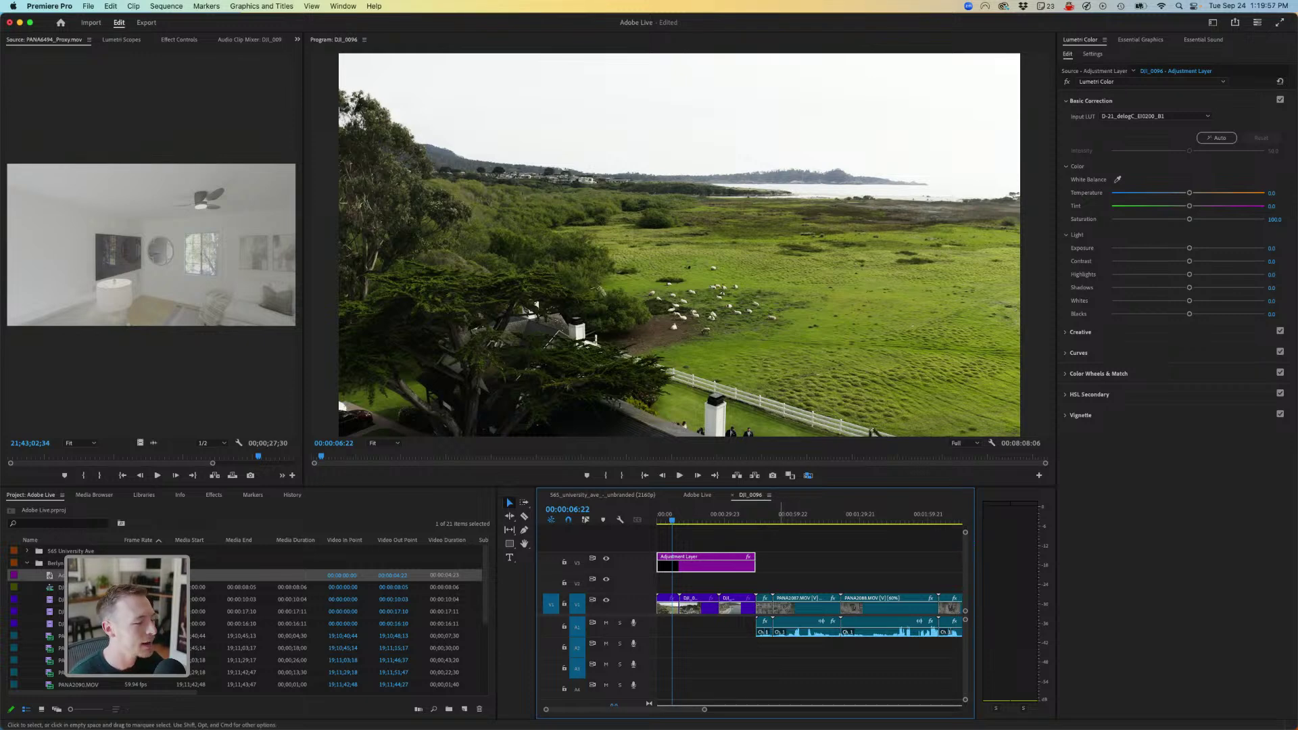
{"action": "left_click", "coordinate": [793, 521]}
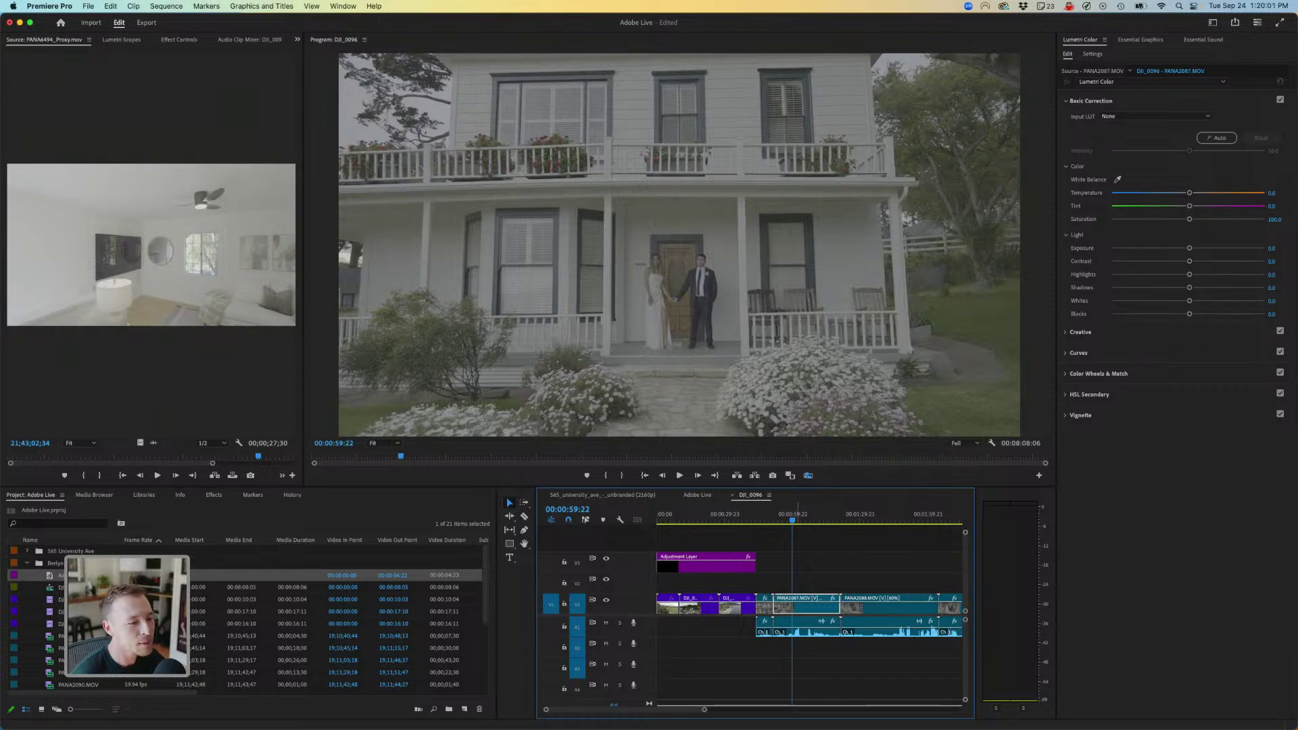
- Check the coastline and house shots, then play the opening sheep-pasture drone shot
{"action": "left_click", "coordinate": [729, 521]}
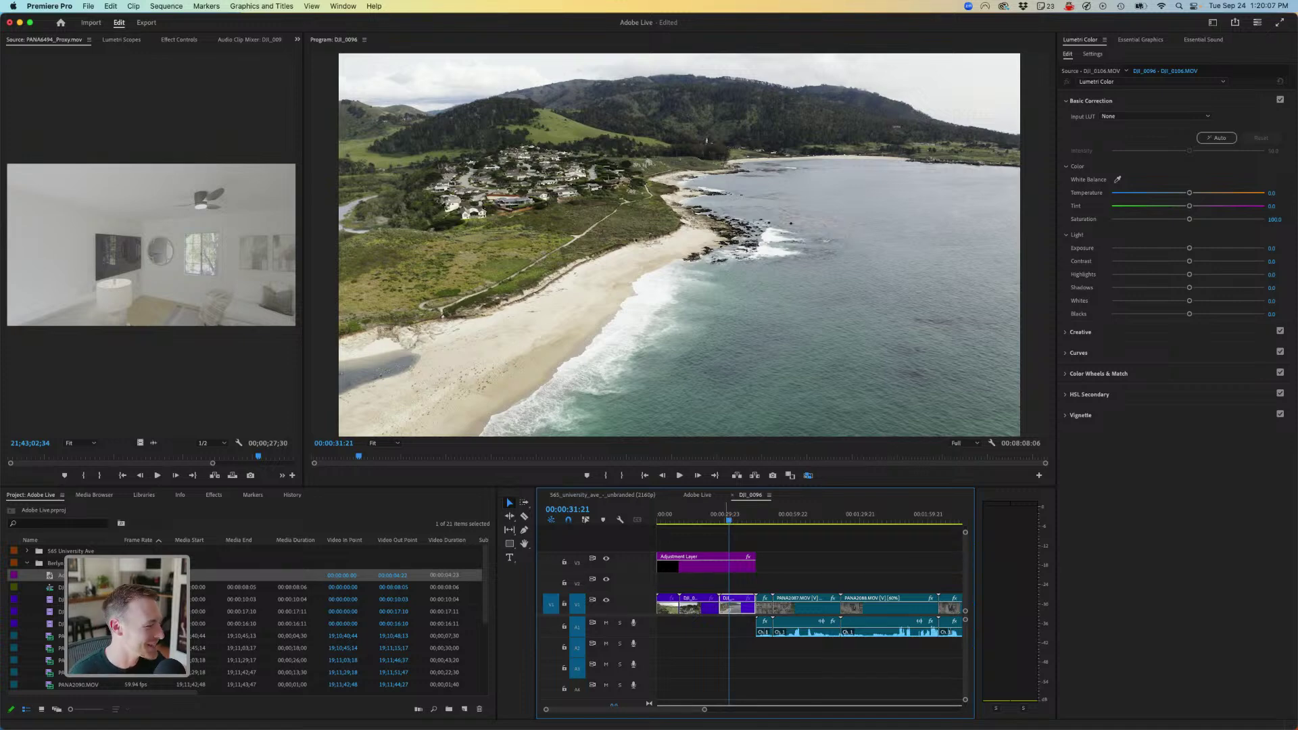
{"action": "left_click", "coordinate": [789, 518]}
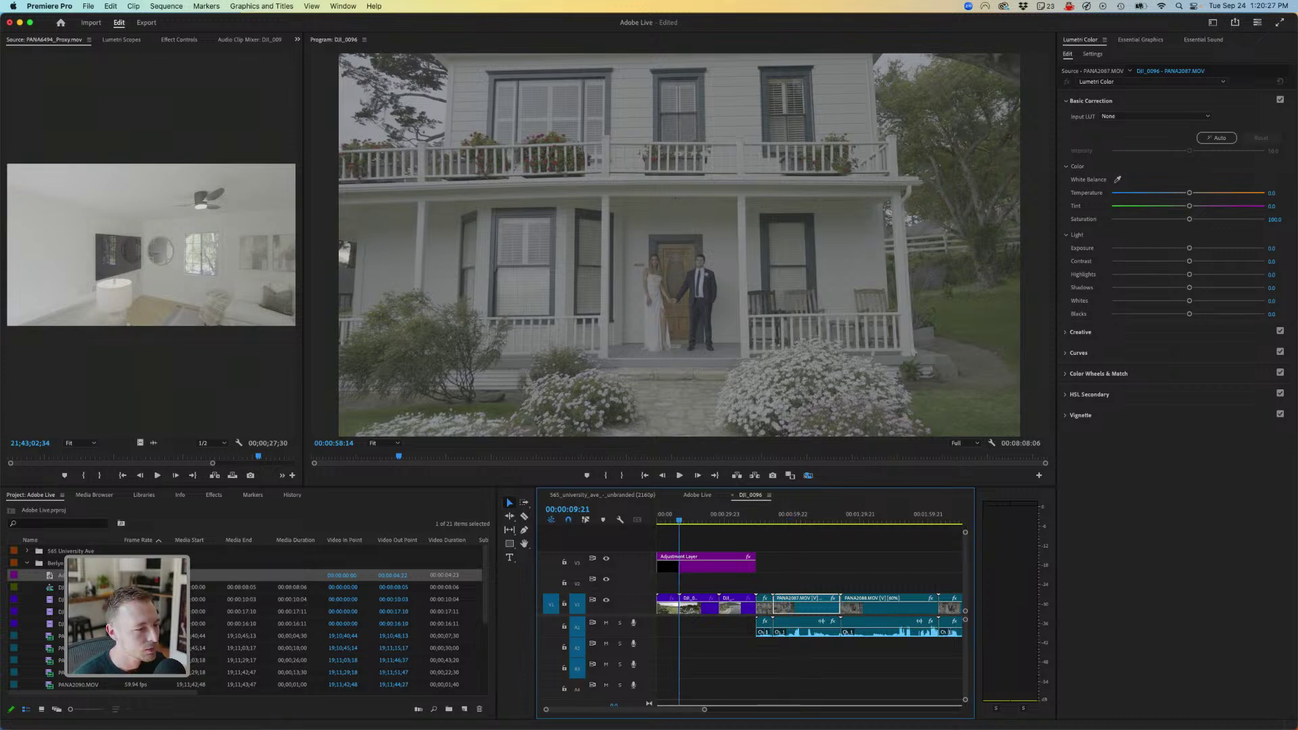
{"action": "left_click", "coordinate": [662, 518]}
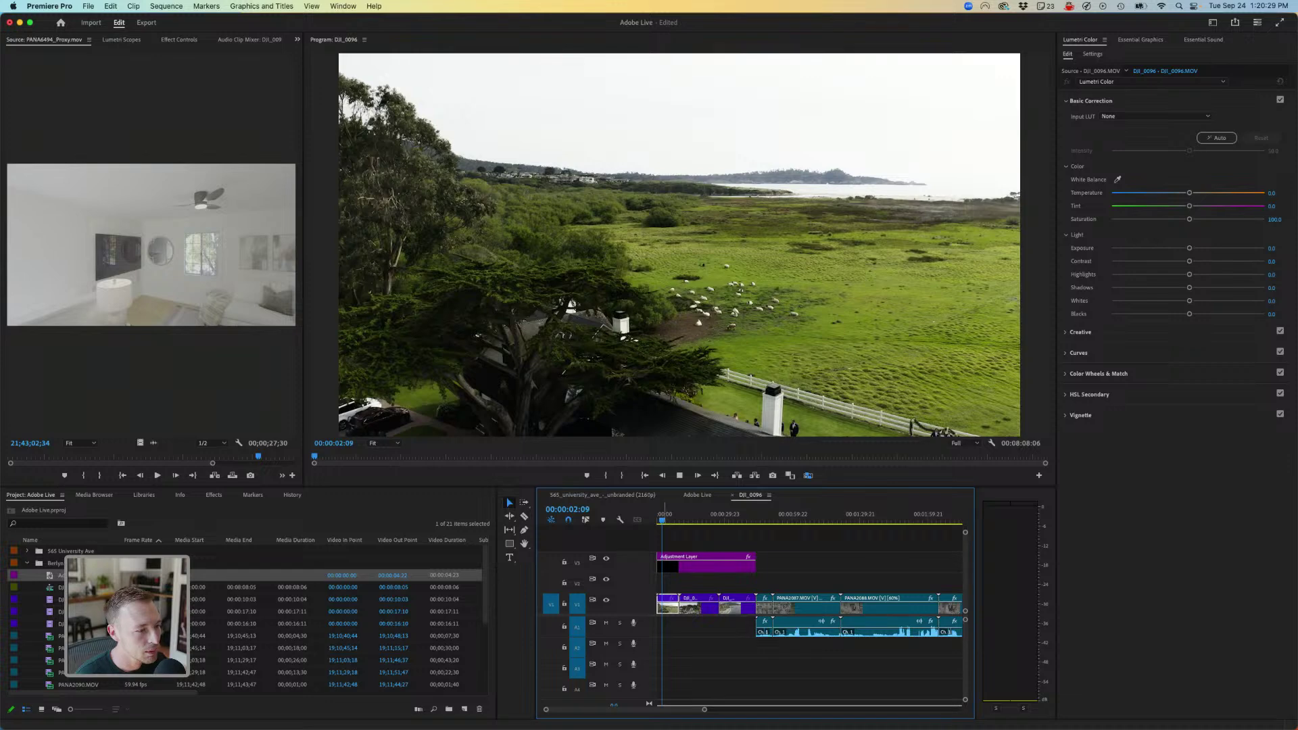
{"action": "key", "text": "space"}
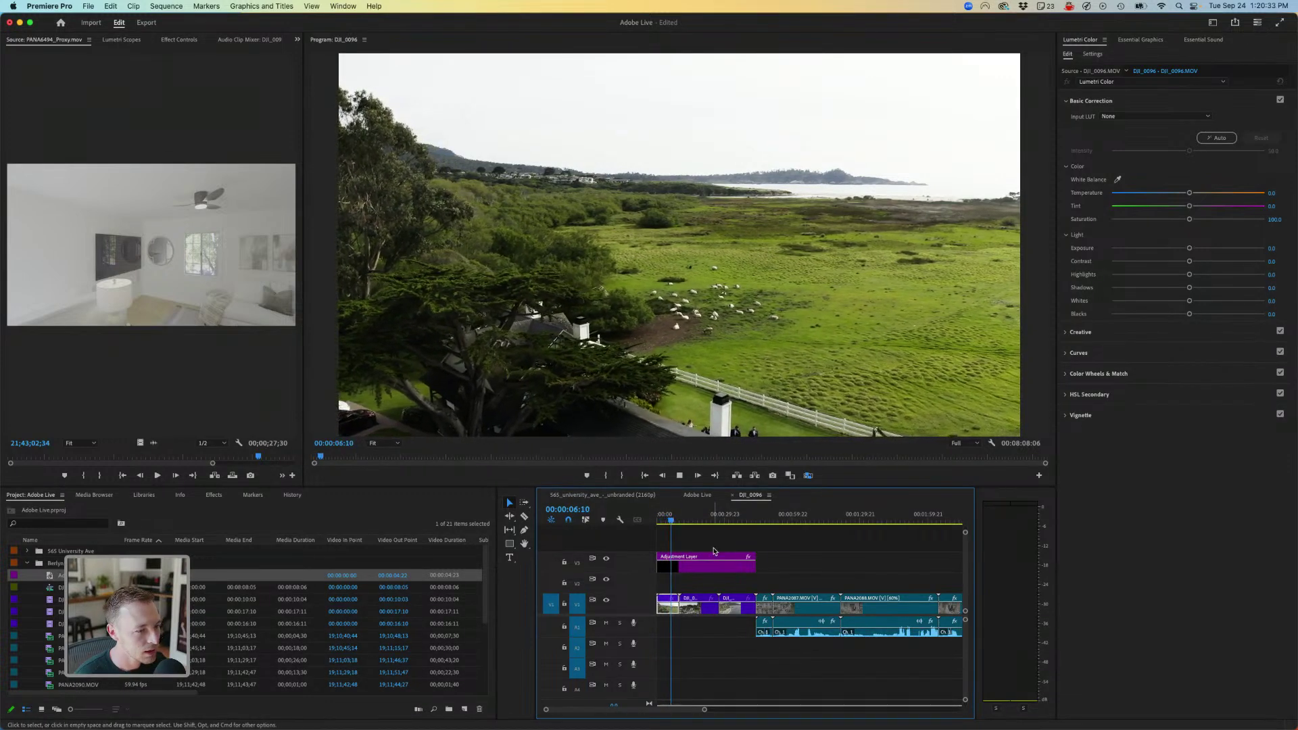
{"action": "key", "text": "space"}
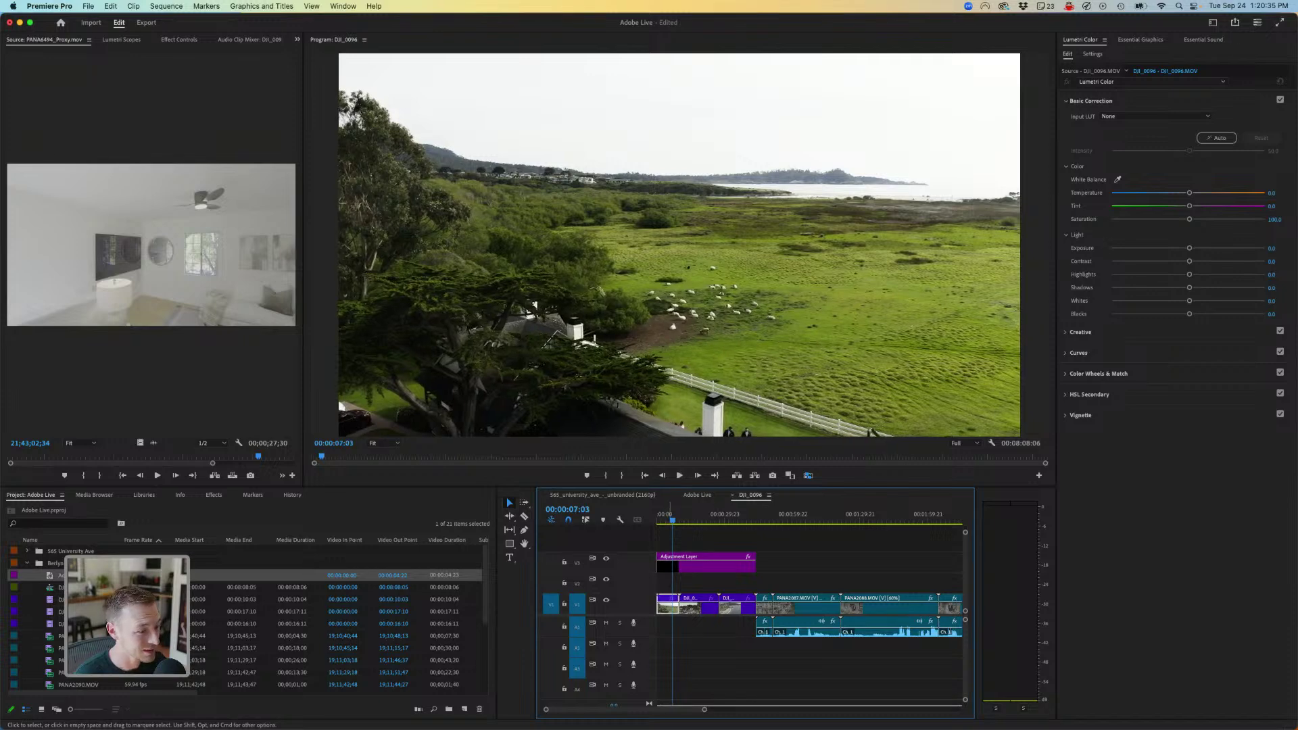
{"action": "right_click", "coordinate": [668, 610]}
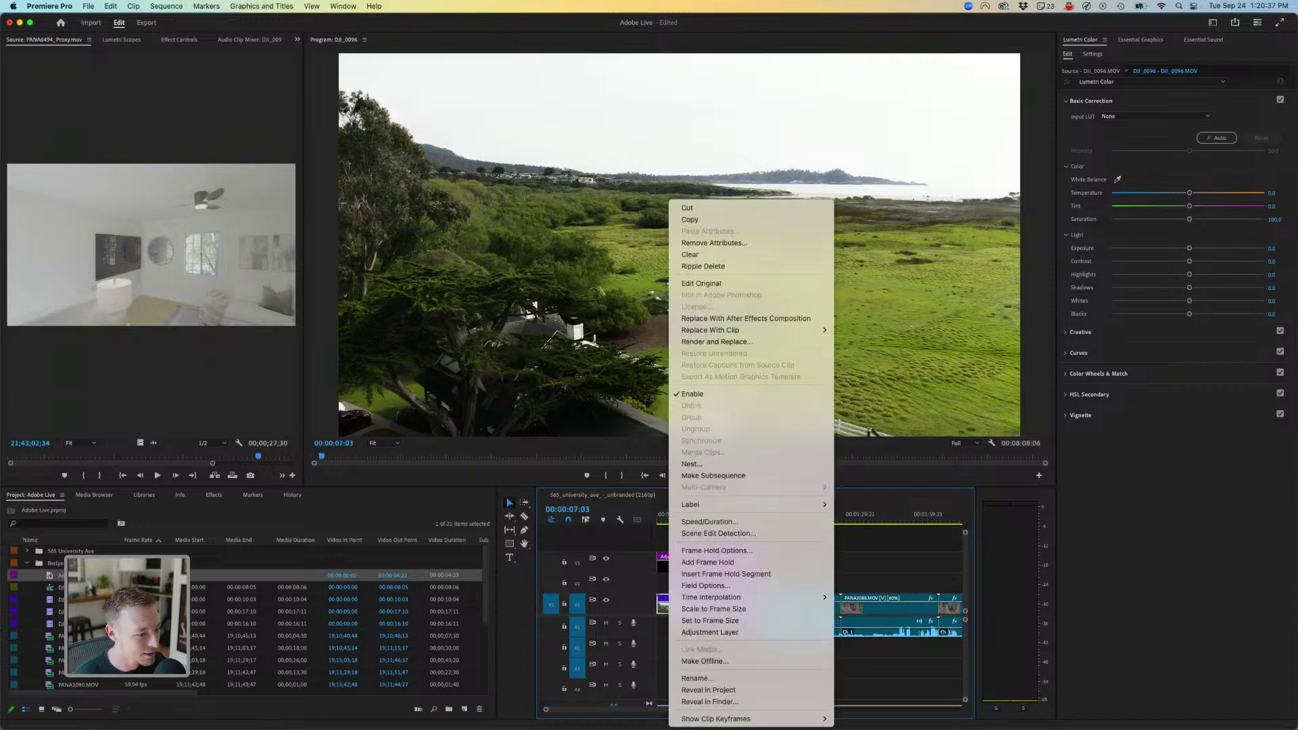
{"action": "left_click", "coordinate": [709, 702]}
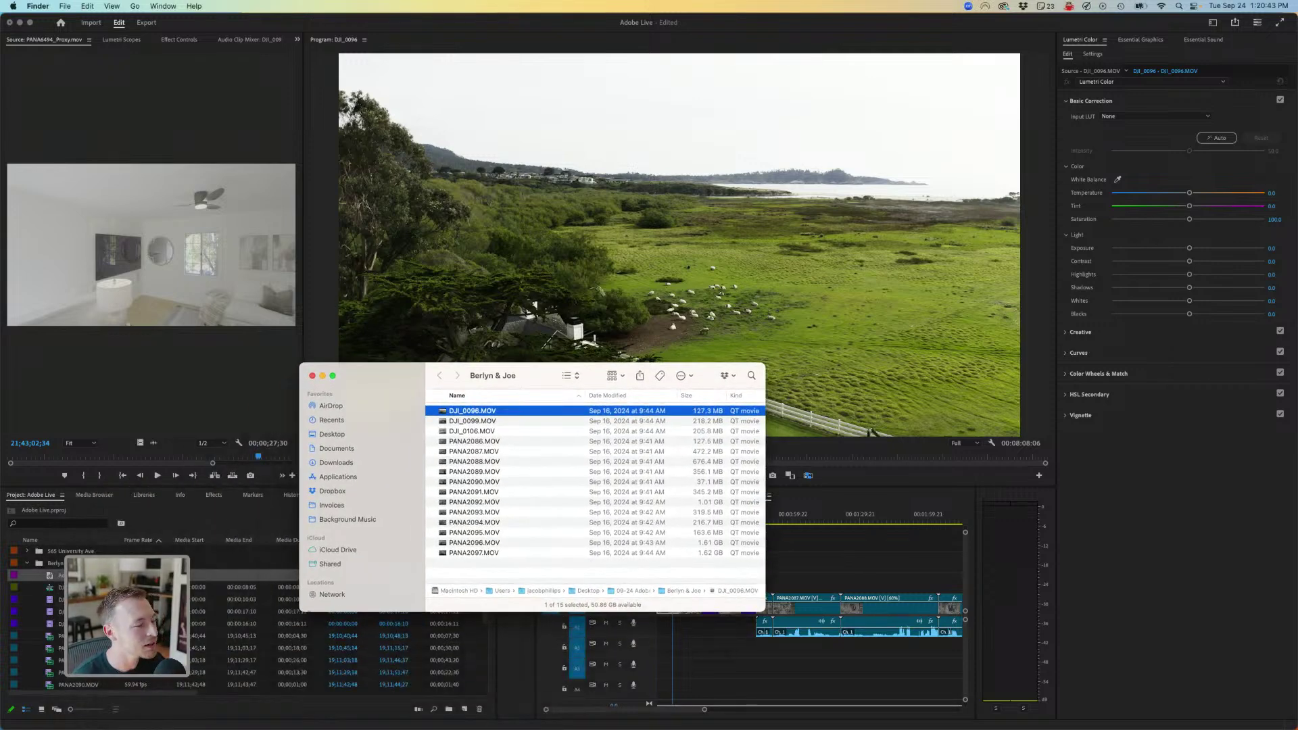
{"action": "left_click", "coordinate": [472, 431]}
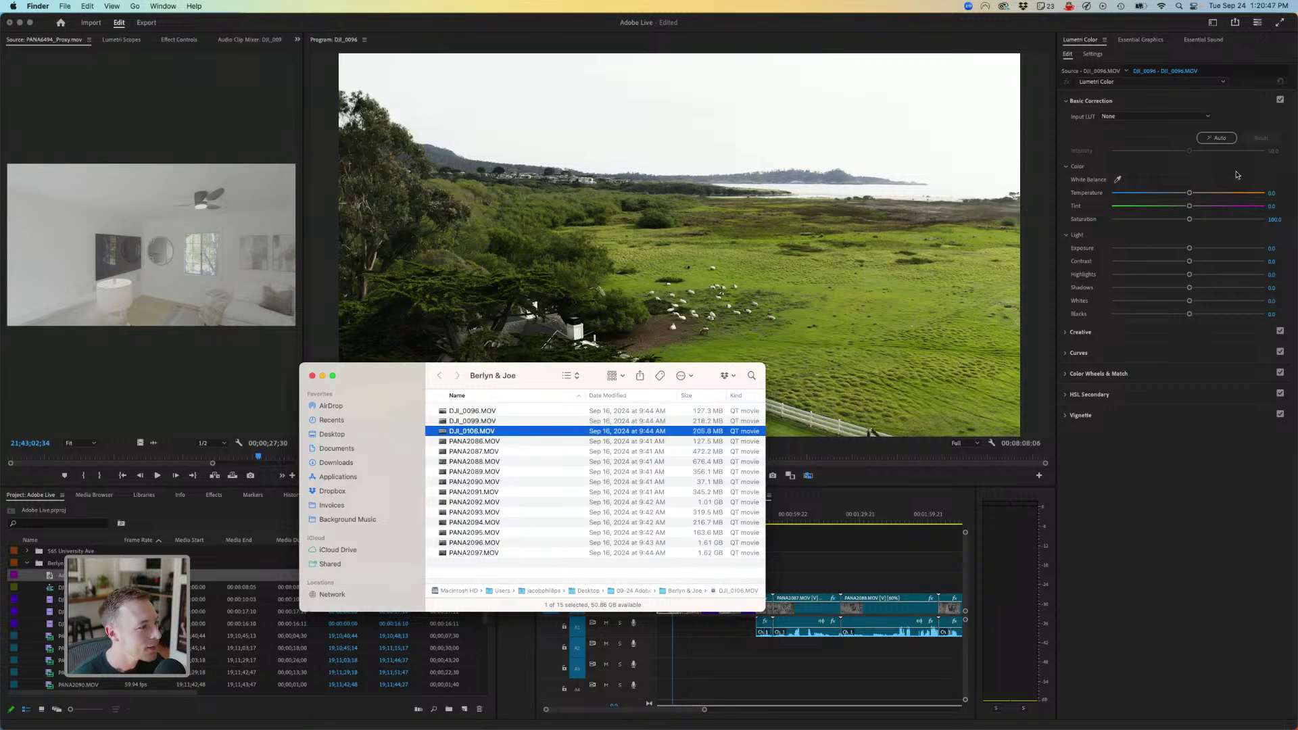
{"action": "key", "text": "super+w"}
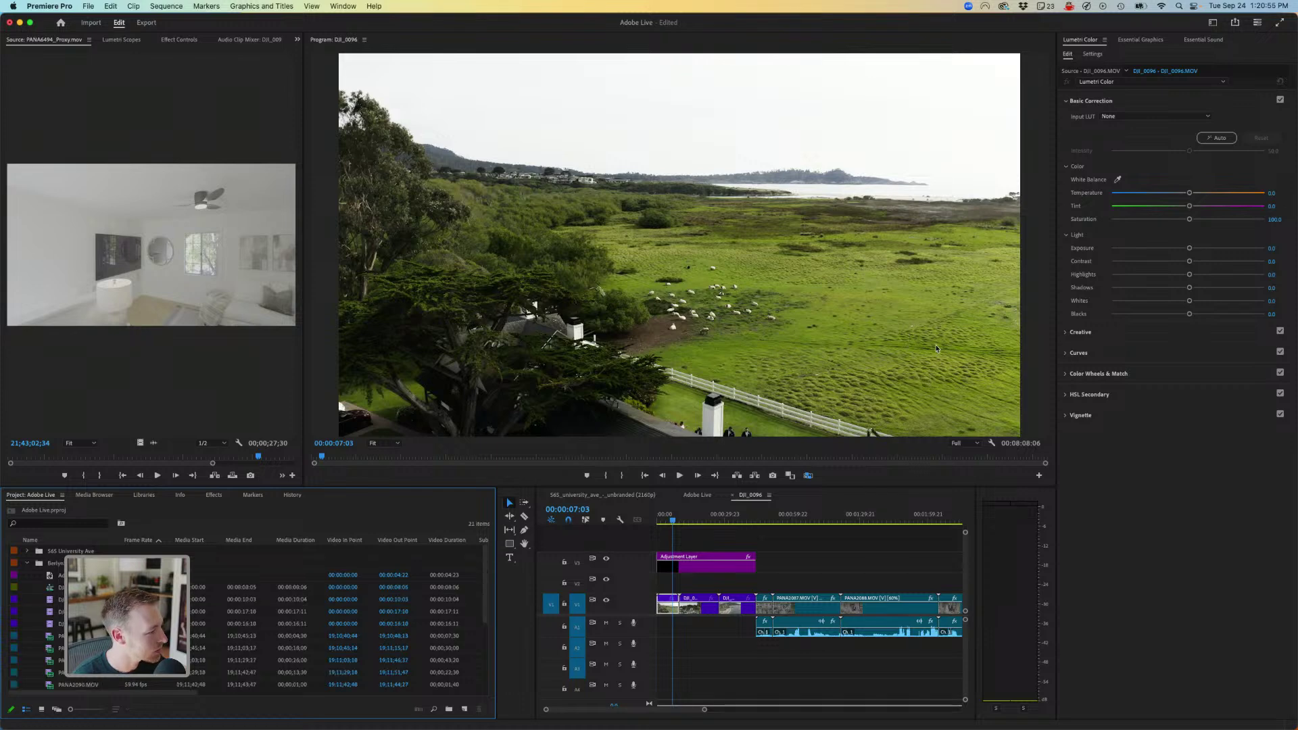
- Select the DJI clips in the Project panel and close their Proxy options without changes
{"action": "left_click", "coordinate": [76, 599]}
{"action": "left_click", "coordinate": [76, 623], "text": "shift"}
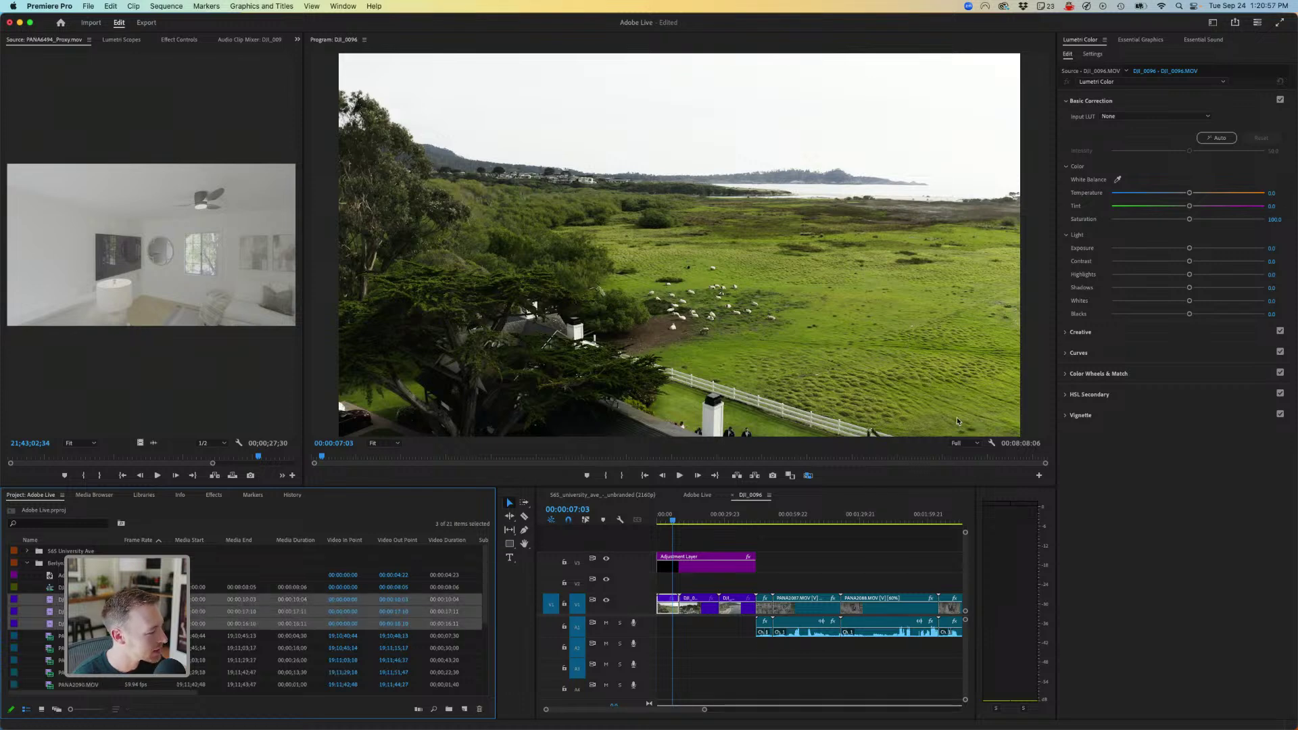
{"action": "right_click", "coordinate": [75, 623]}
{"action": "left_click", "coordinate": [72, 623]}
{"action": "scroll", "coordinate": [72, 626], "scroll_direction": "down", "scroll_amount": 5}
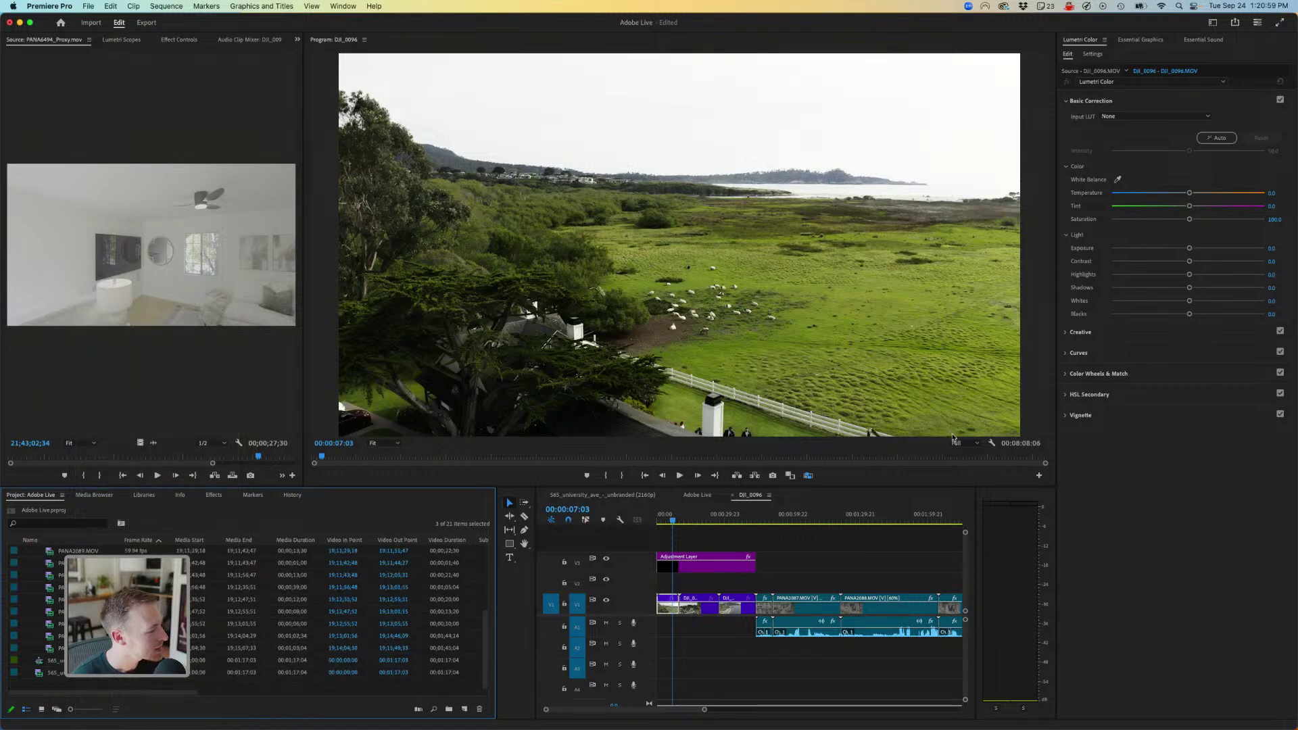
{"action": "left_click", "coordinate": [77, 648], "text": "shift"}
{"action": "right_click", "coordinate": [77, 648]}
{"action": "mouse_move", "coordinate": [216, 591]}
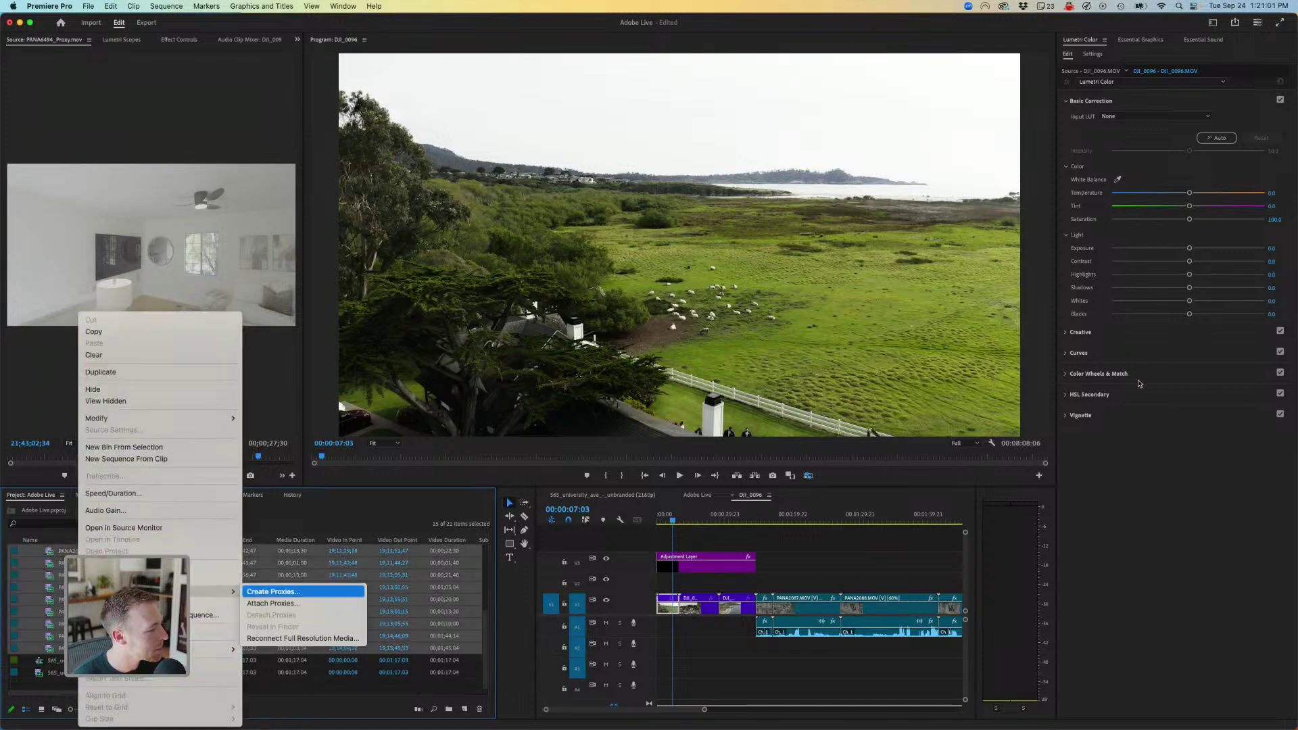
{"action": "left_click", "coordinate": [330, 541]}
- Collapse the wedding footage bin and replay the drone shot from an earlier point
{"action": "scroll", "coordinate": [298, 574], "scroll_direction": "up", "scroll_amount": 5}
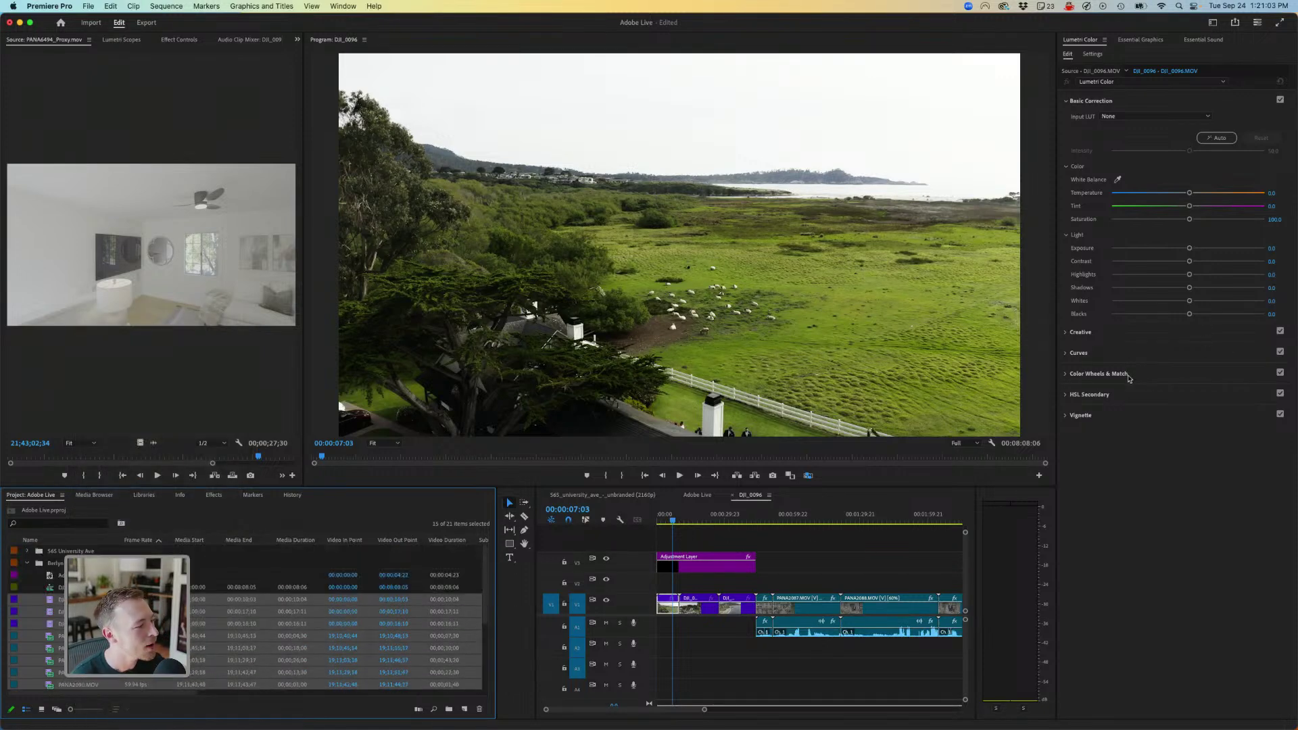
{"action": "left_click", "coordinate": [27, 563]}
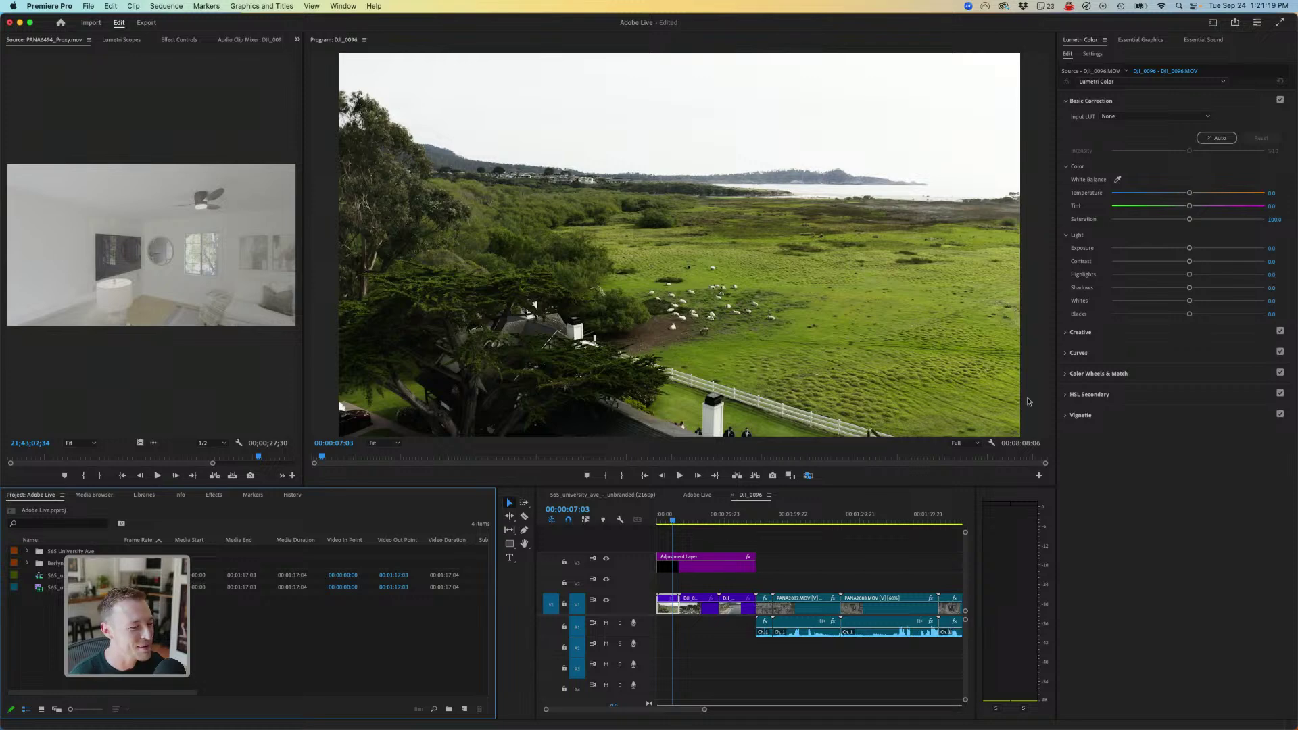
{"action": "left_click", "coordinate": [665, 520]}
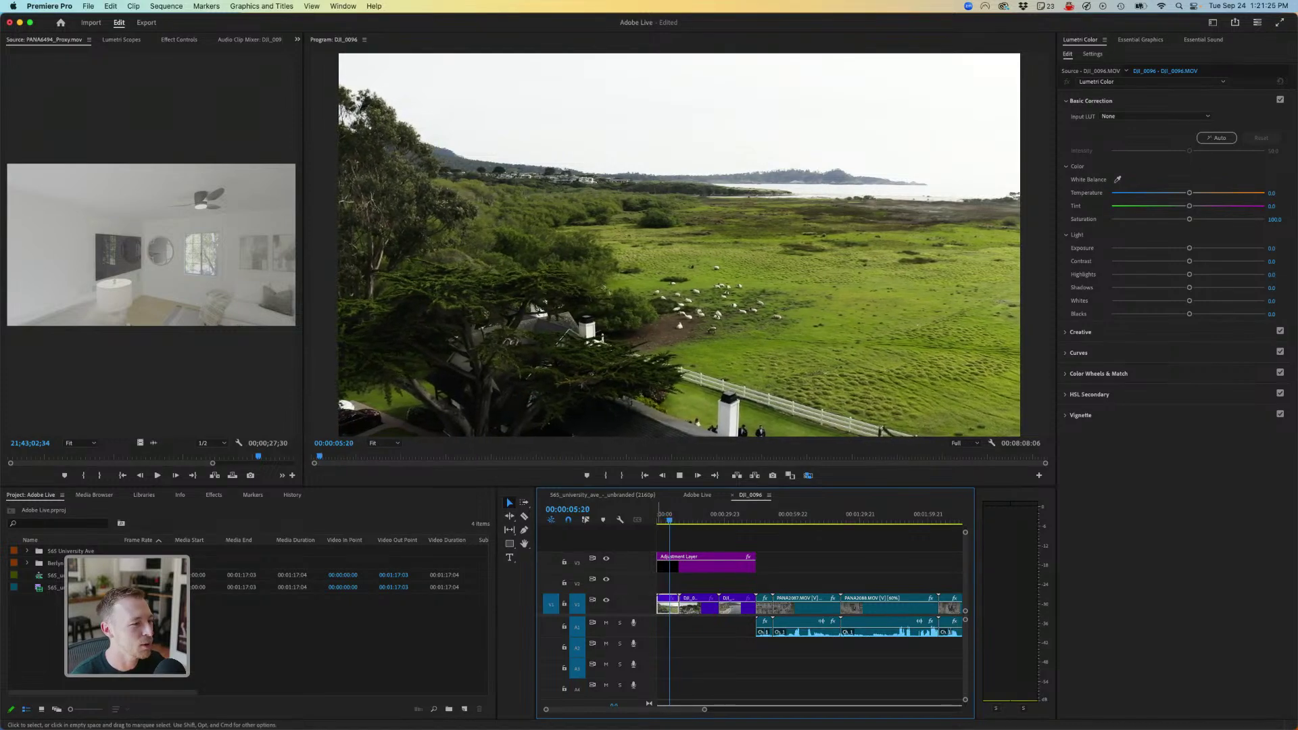
{"action": "key", "text": "space"}
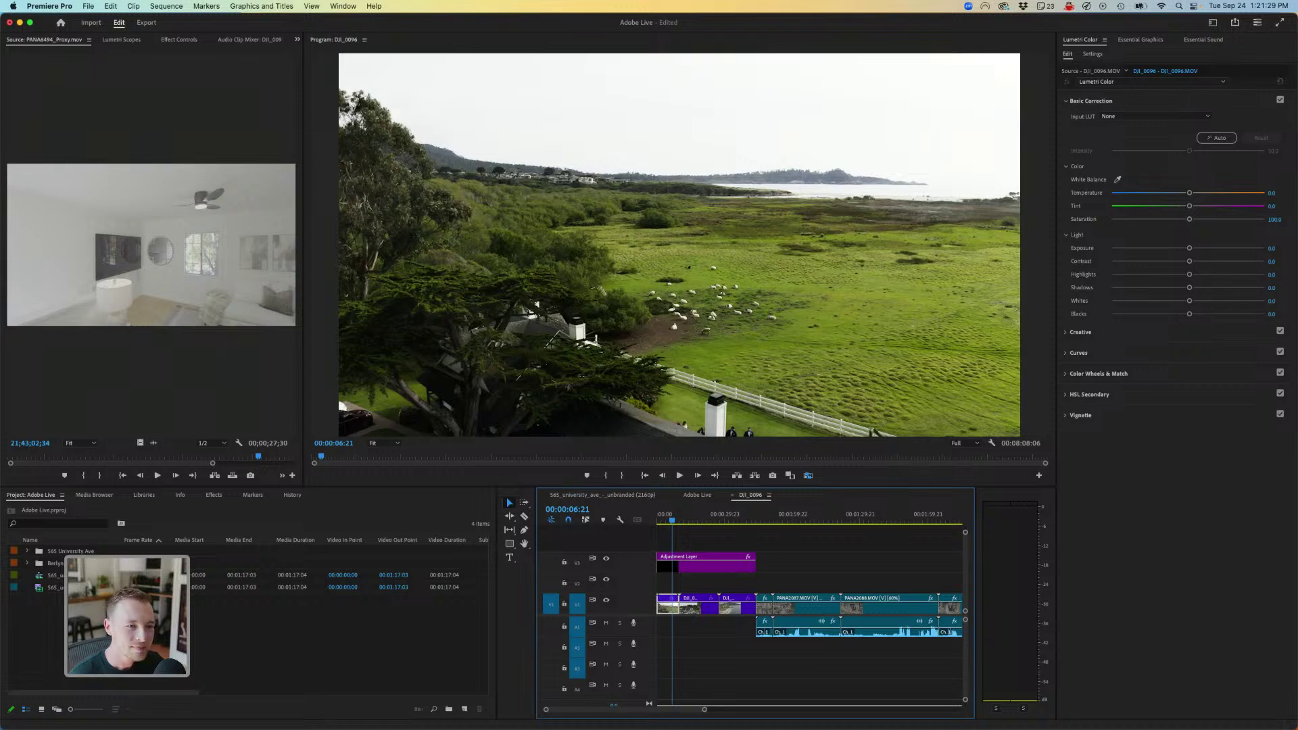
- Apply the TC - MARILYN creative look to the drone clip
{"action": "left_click", "coordinate": [1080, 332]}
{"action": "left_click", "coordinate": [1163, 137]}
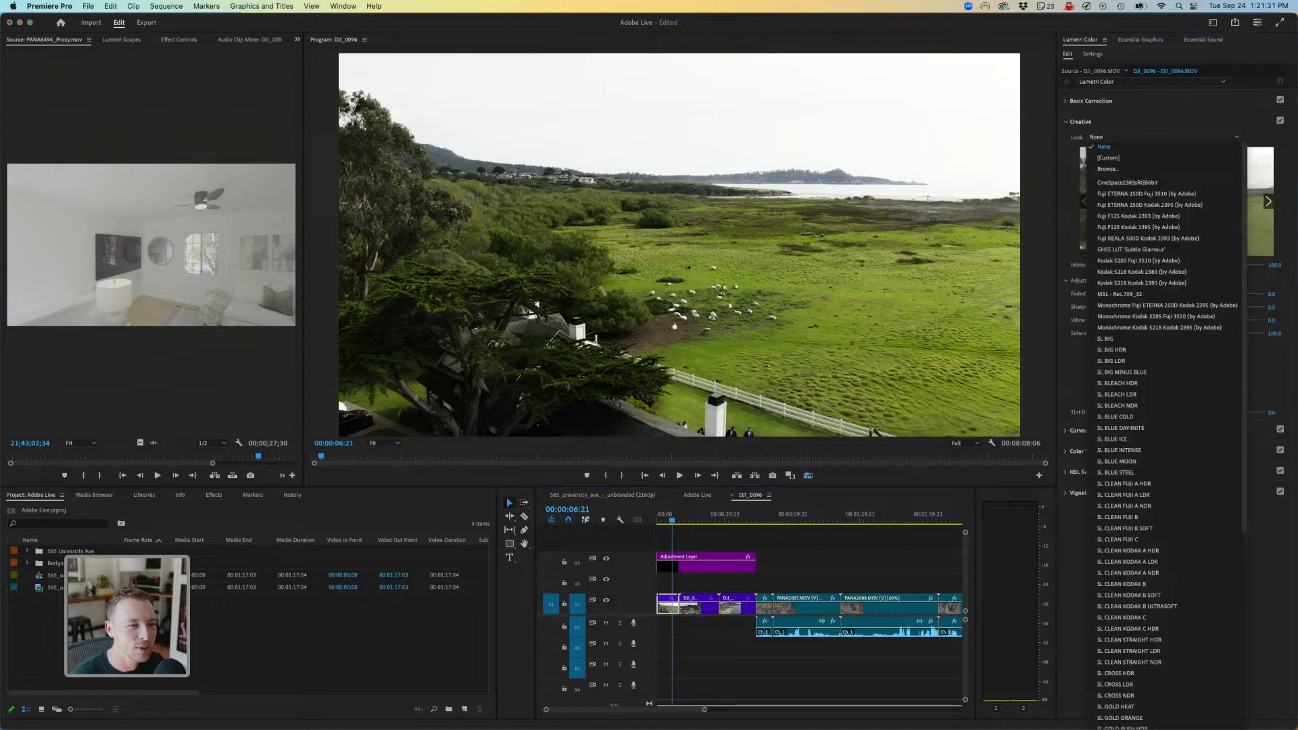
{"action": "key", "text": "Escape"}
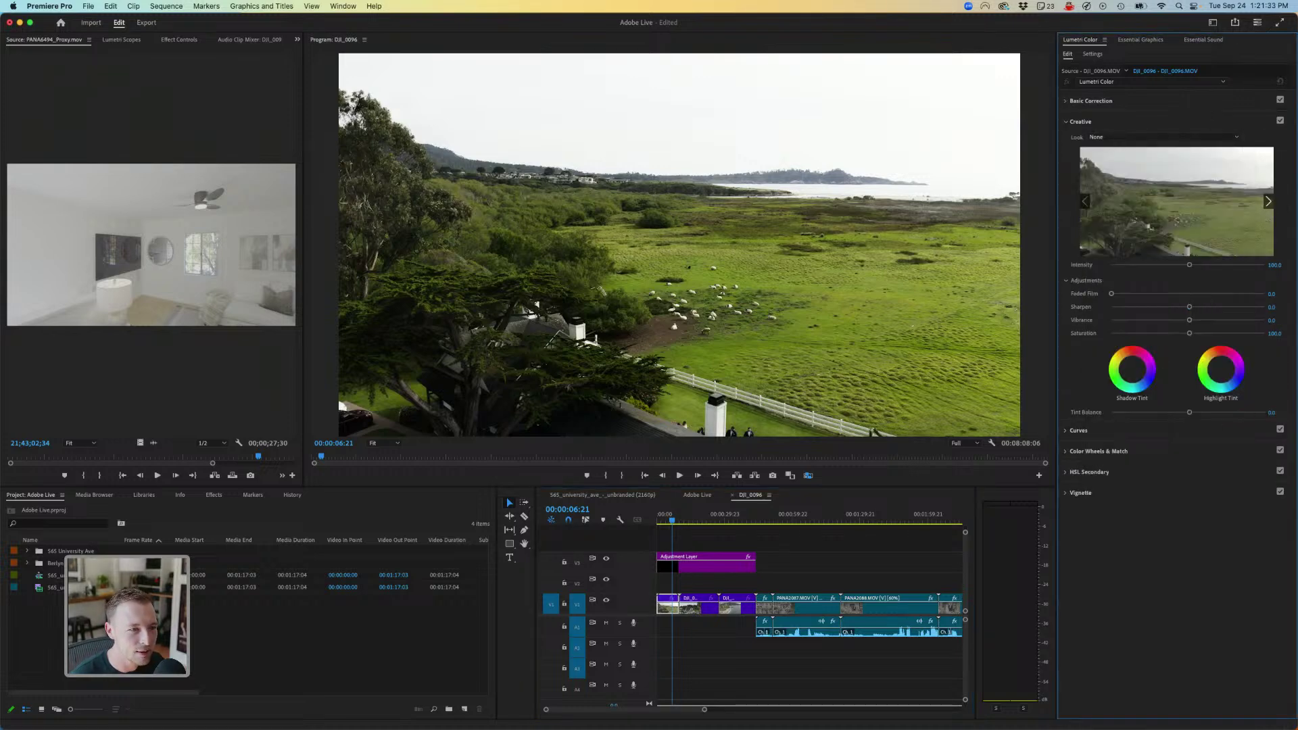
{"action": "left_click", "coordinate": [1163, 138]}
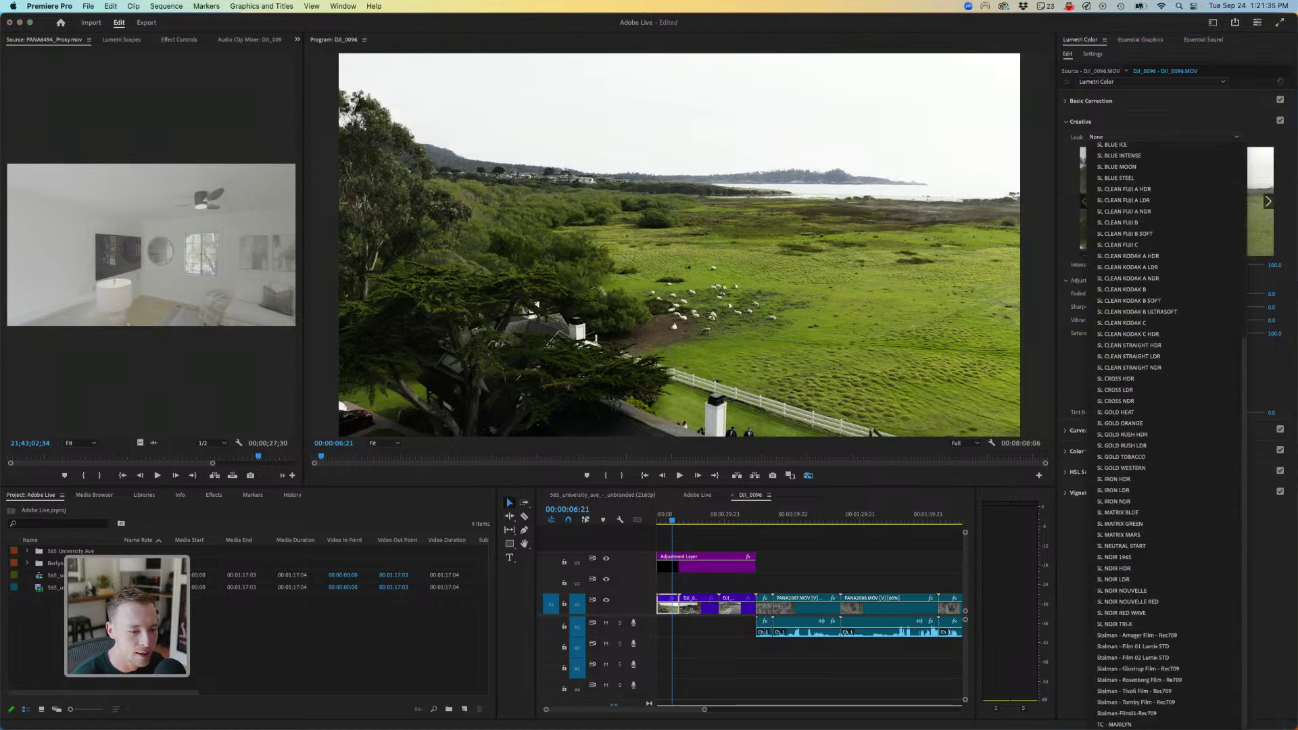
{"action": "left_click", "coordinate": [1119, 724]}
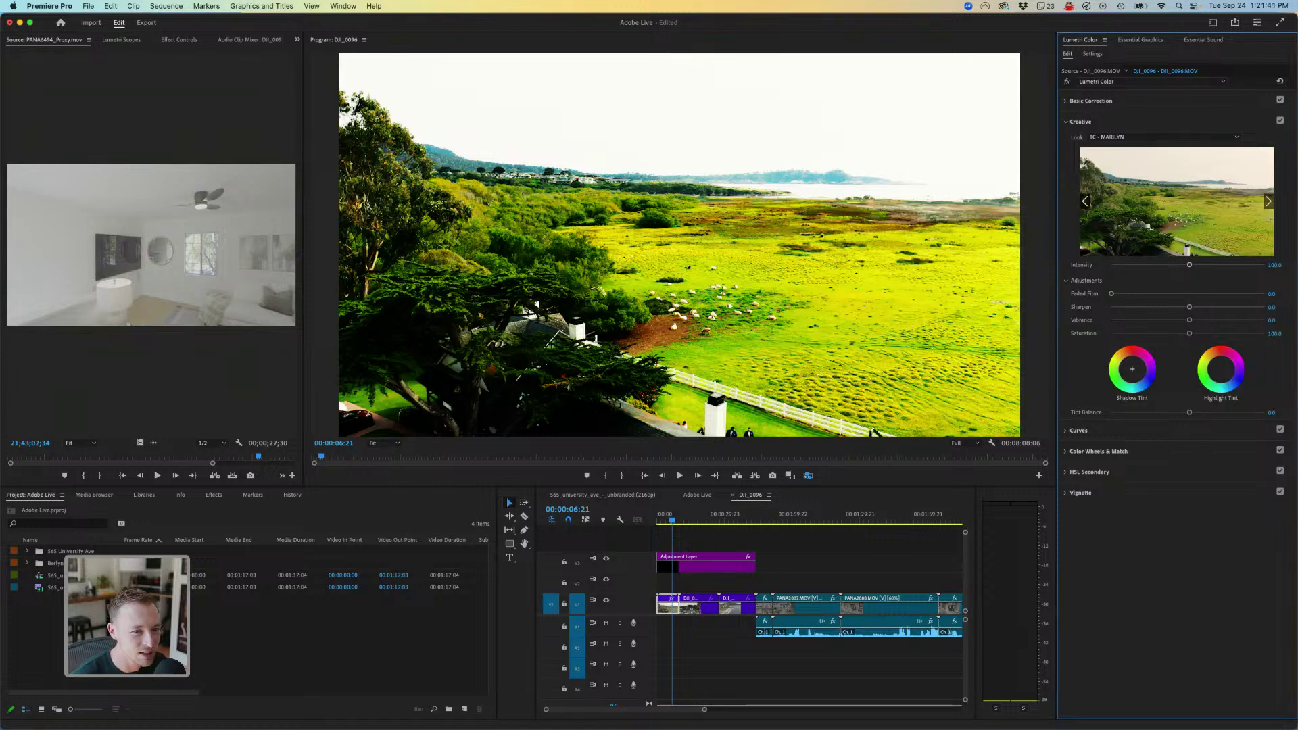
- Push the look intensity up to 200, then lower it to about 23
{"action": "left_click_drag", "start_coordinate": [1189, 265], "coordinate": [1265, 265]}
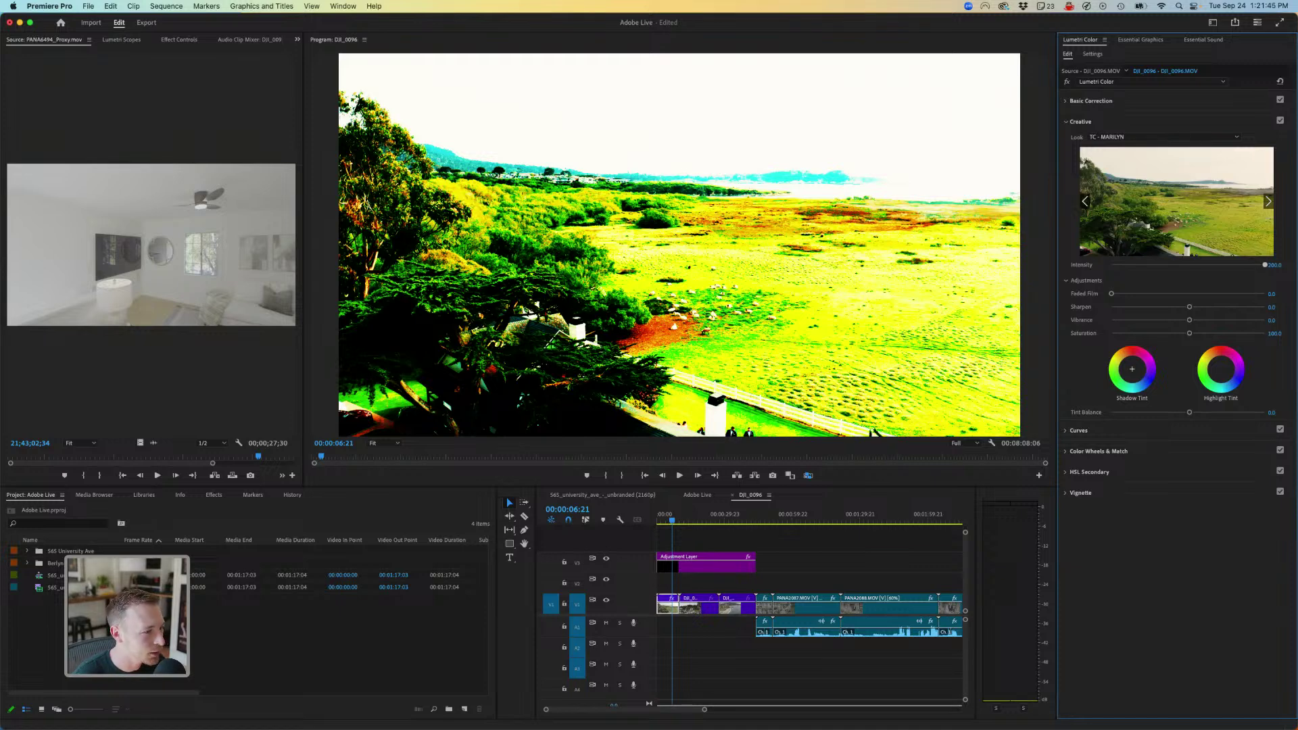
{"action": "left_click_drag", "start_coordinate": [1265, 265], "coordinate": [1195, 265]}
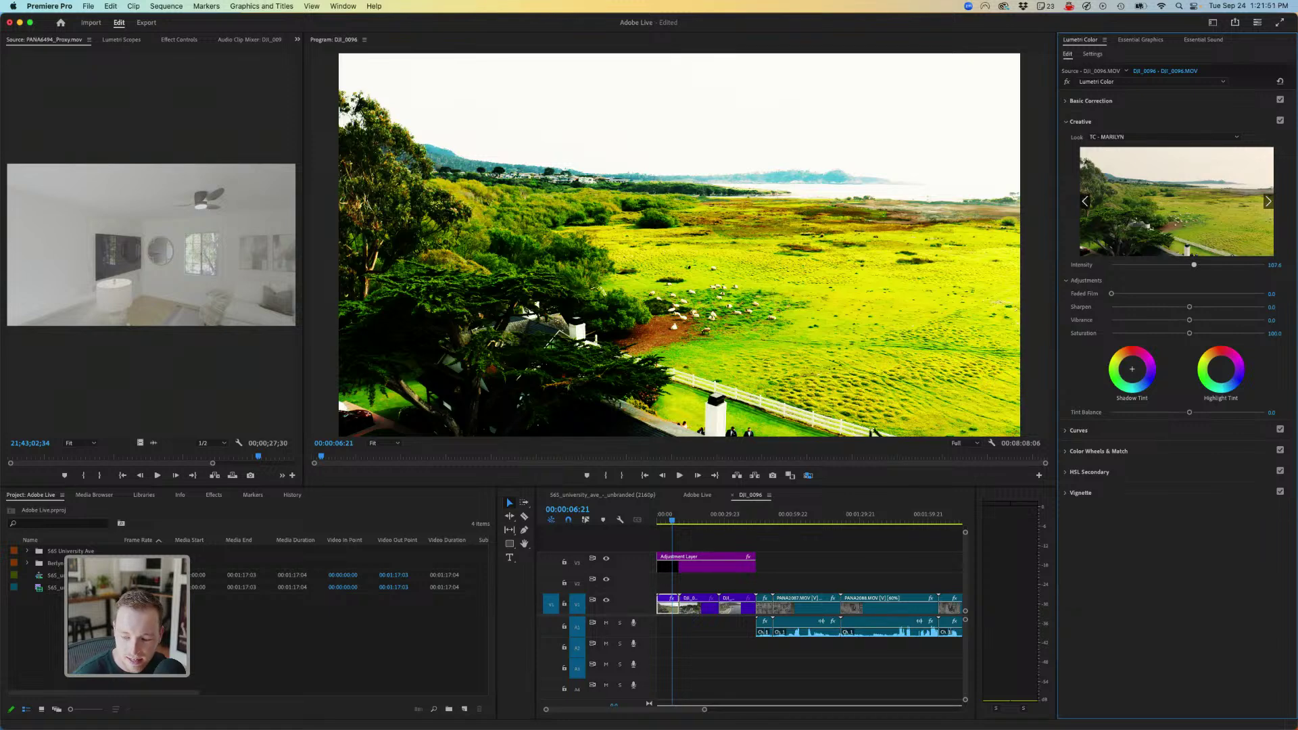
{"action": "left_click_drag", "start_coordinate": [1194, 265], "coordinate": [1129, 265]}
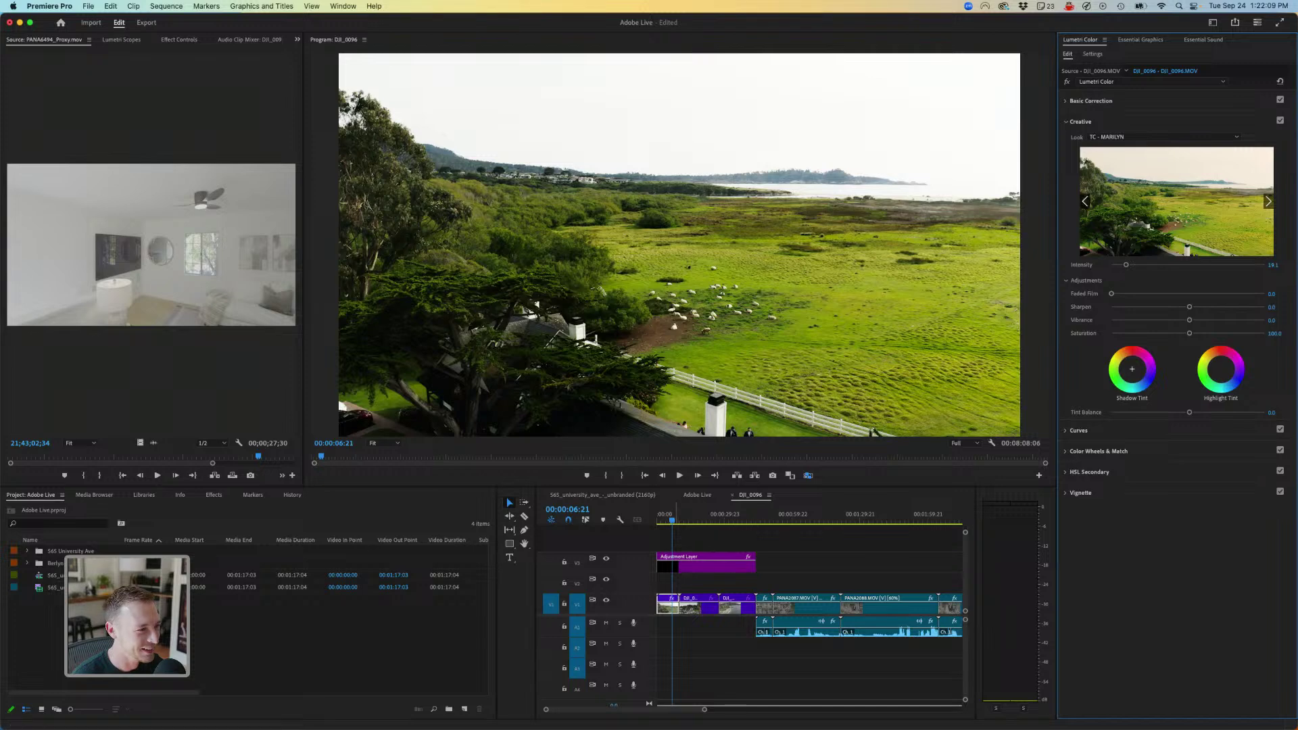
{"action": "left_click", "coordinate": [685, 567]}
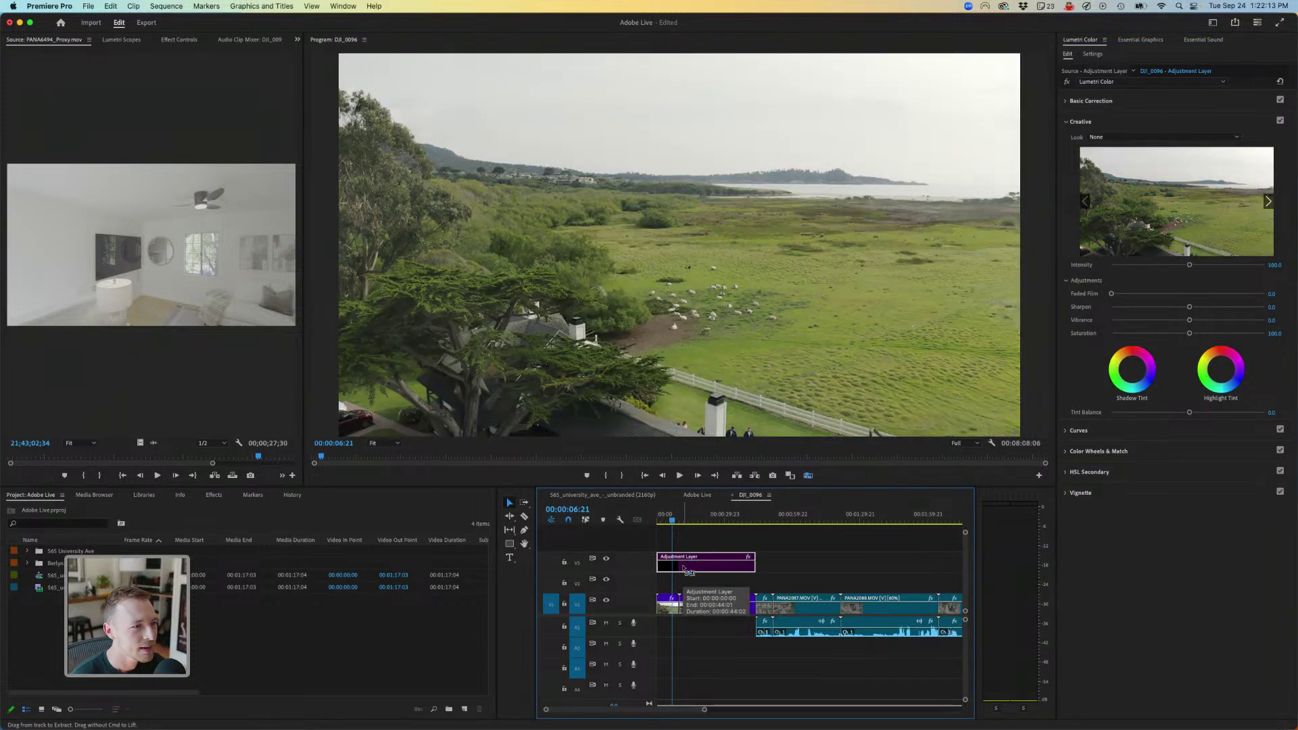
- Split the Adjustment Layer at the beach clip's cut and select the second piece
{"action": "key", "text": "super+shift+e"}
{"action": "key", "text": "super+shift+e"}
{"action": "key", "text": "super+shift+e"}
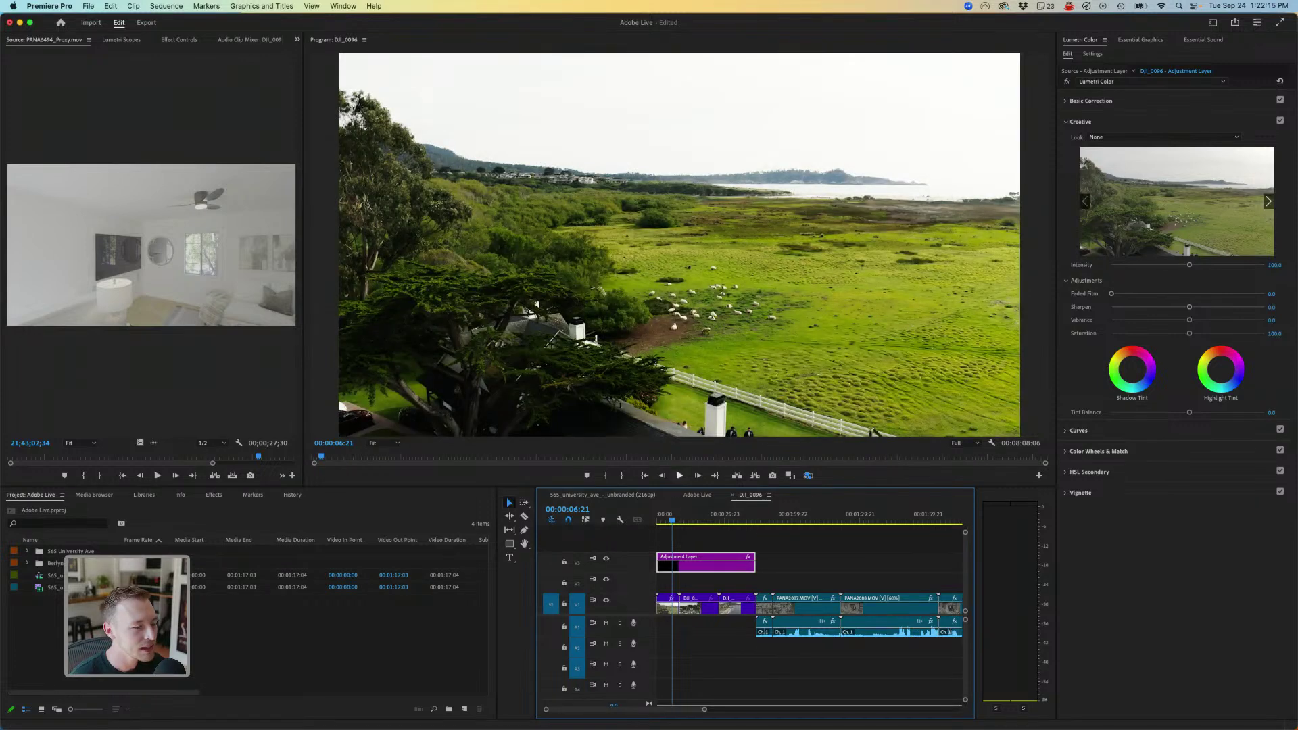
{"action": "left_click", "coordinate": [710, 514]}
{"action": "left_click", "coordinate": [727, 514]}
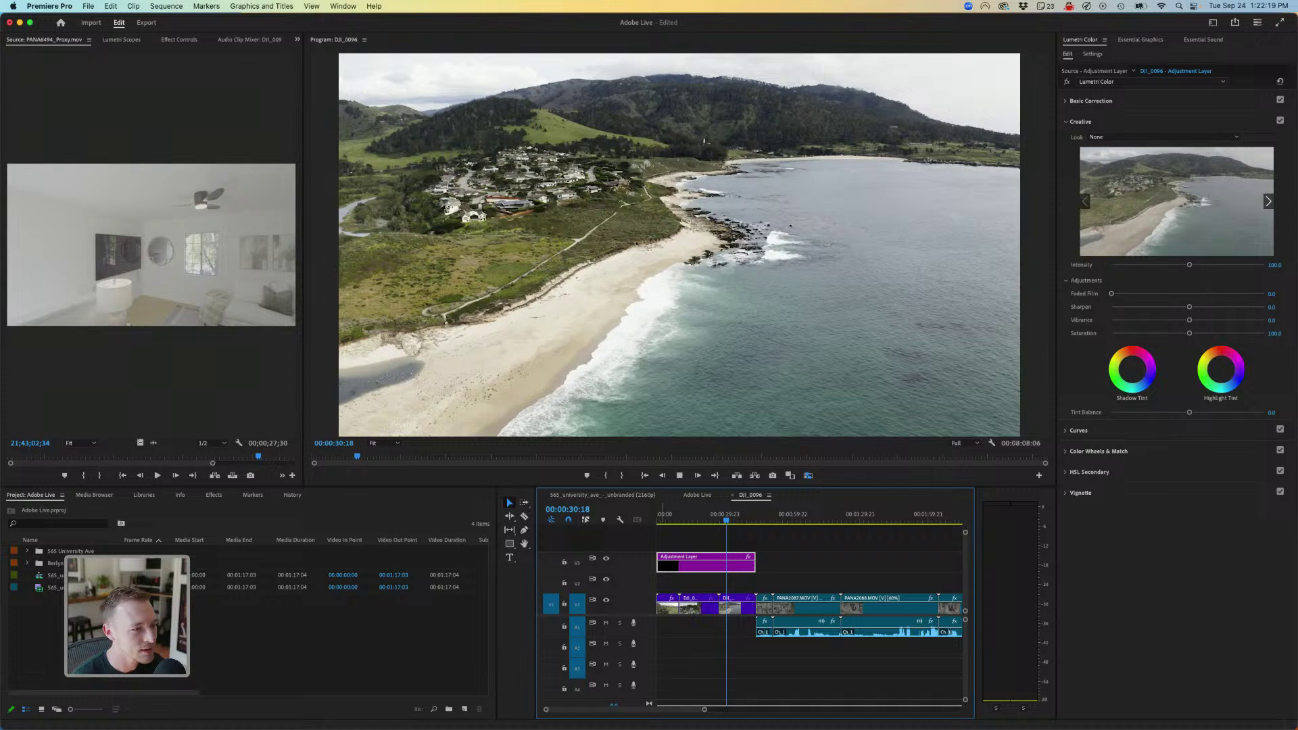
{"action": "key", "text": "shift+Right"}
{"action": "key", "text": "shift+Right"}
{"action": "key", "text": "c"}
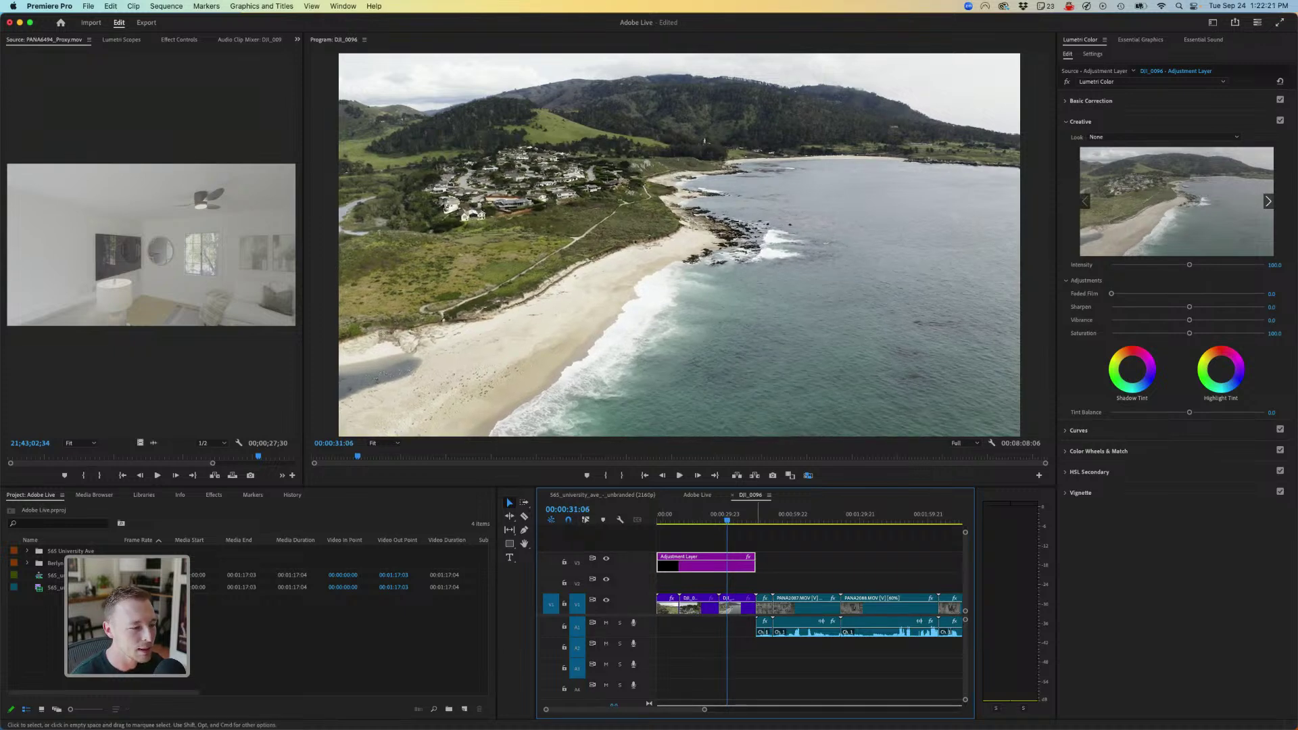
{"action": "left_click", "coordinate": [719, 563]}
{"action": "key", "text": "v"}
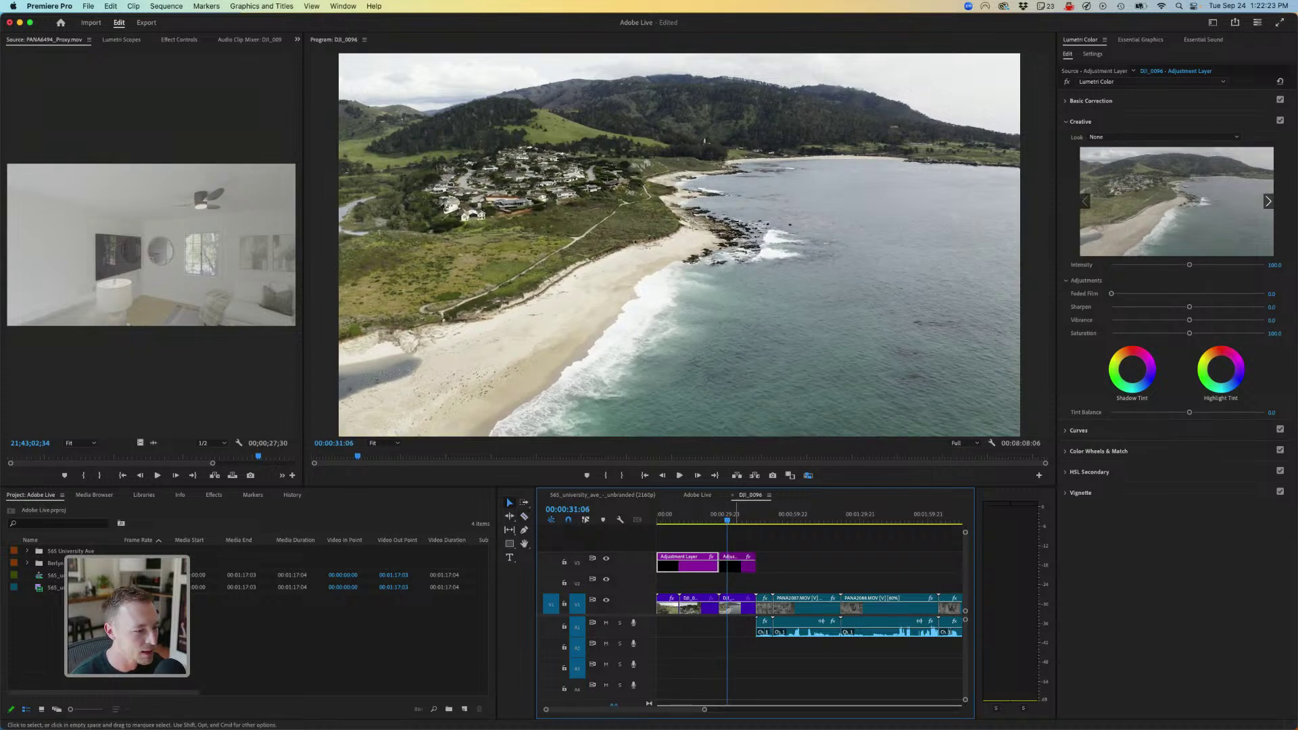
{"action": "left_click", "coordinate": [738, 562]}
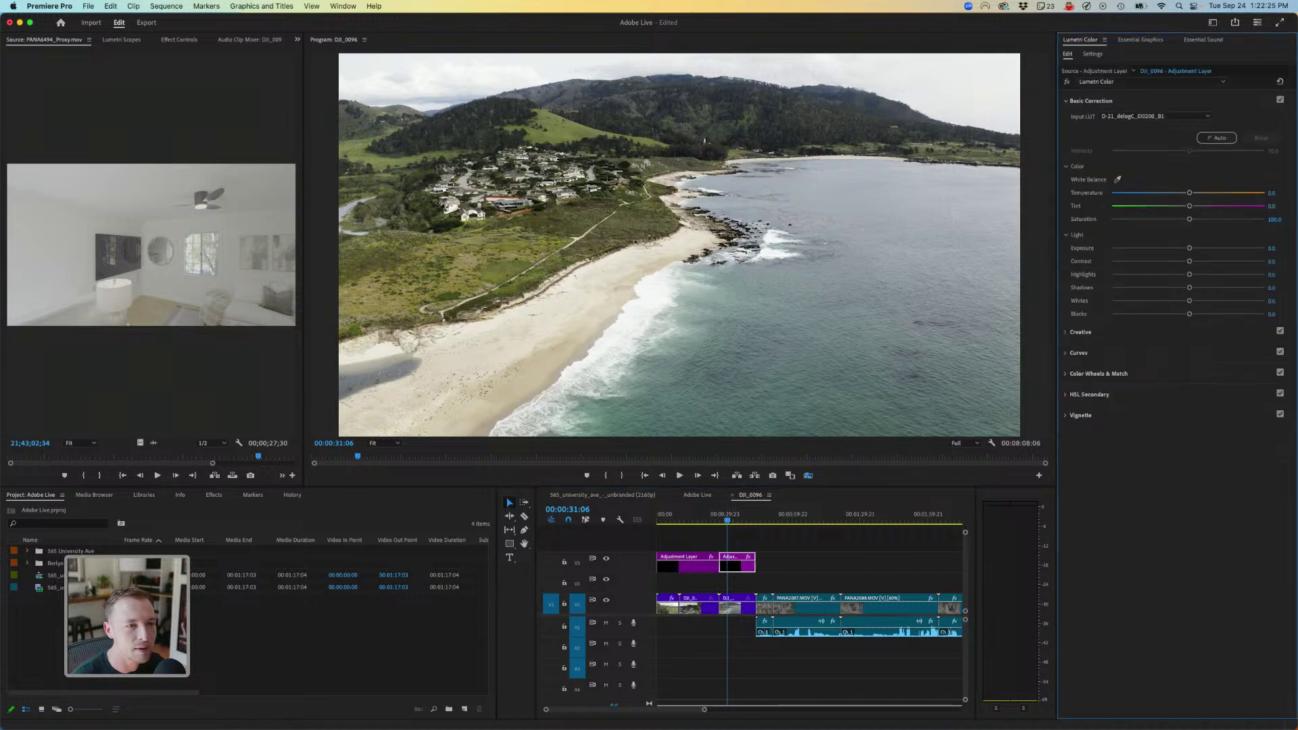
- Raise the beach section's saturation, then ease it back to about 102
{"action": "left_click_drag", "start_coordinate": [1190, 219], "coordinate": [1199, 219]}
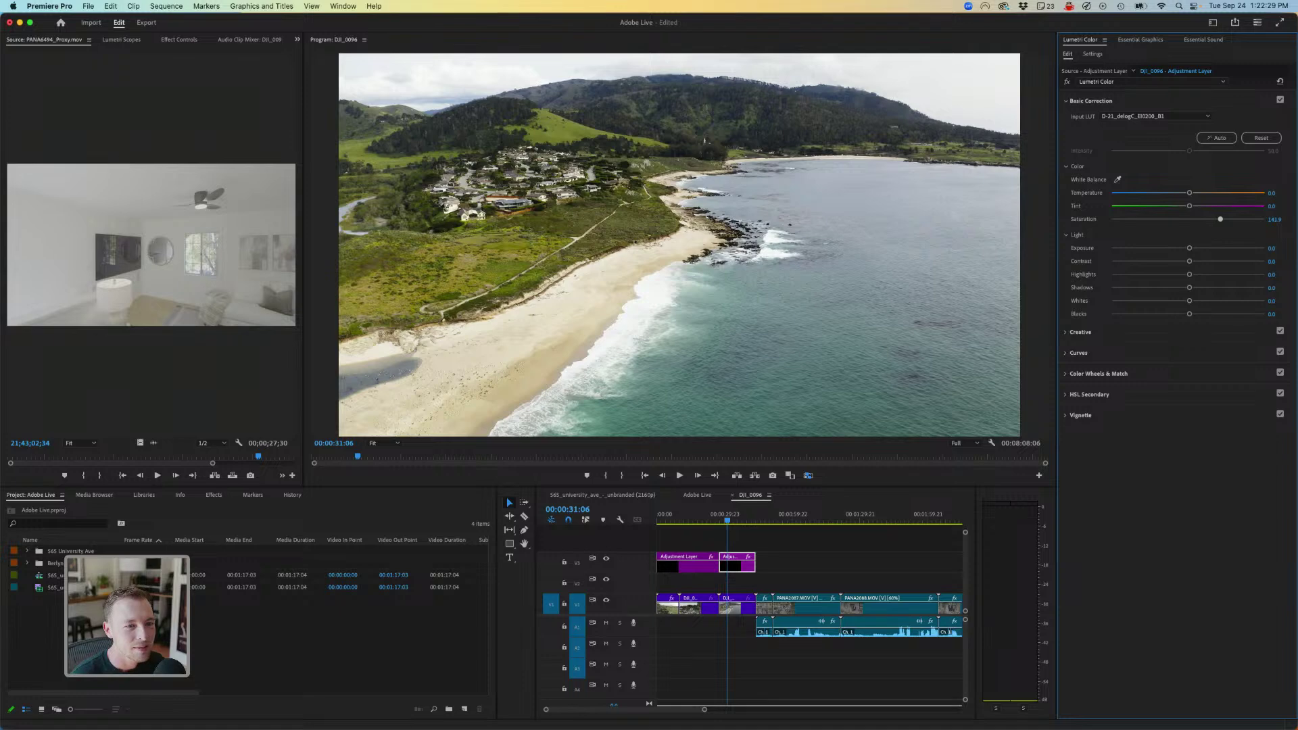
{"action": "left_click_drag", "start_coordinate": [1221, 219], "coordinate": [1222, 219]}
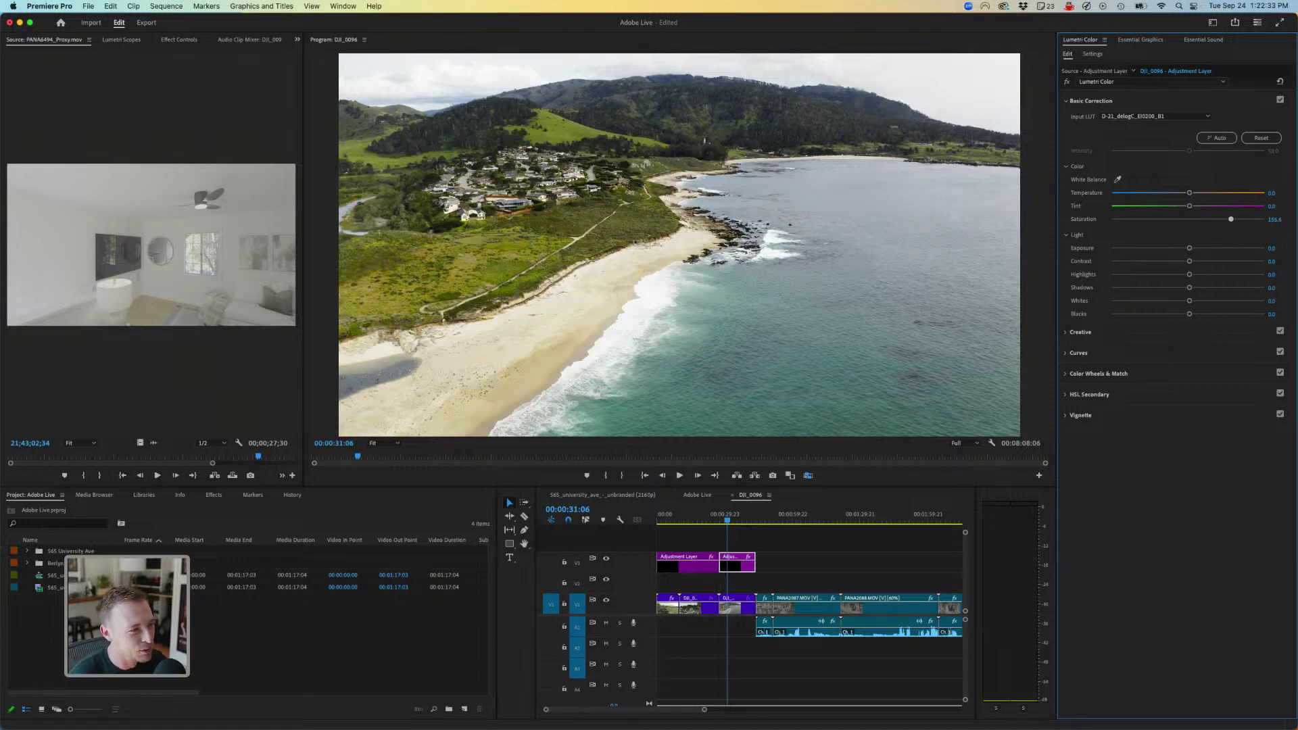
{"action": "mouse_move", "coordinate": [1236, 219]}
{"action": "left_mouse_down"}
{"action": "mouse_move", "coordinate": [1209, 219]}
{"action": "mouse_move", "coordinate": [1237, 219]}
{"action": "left_mouse_up"}
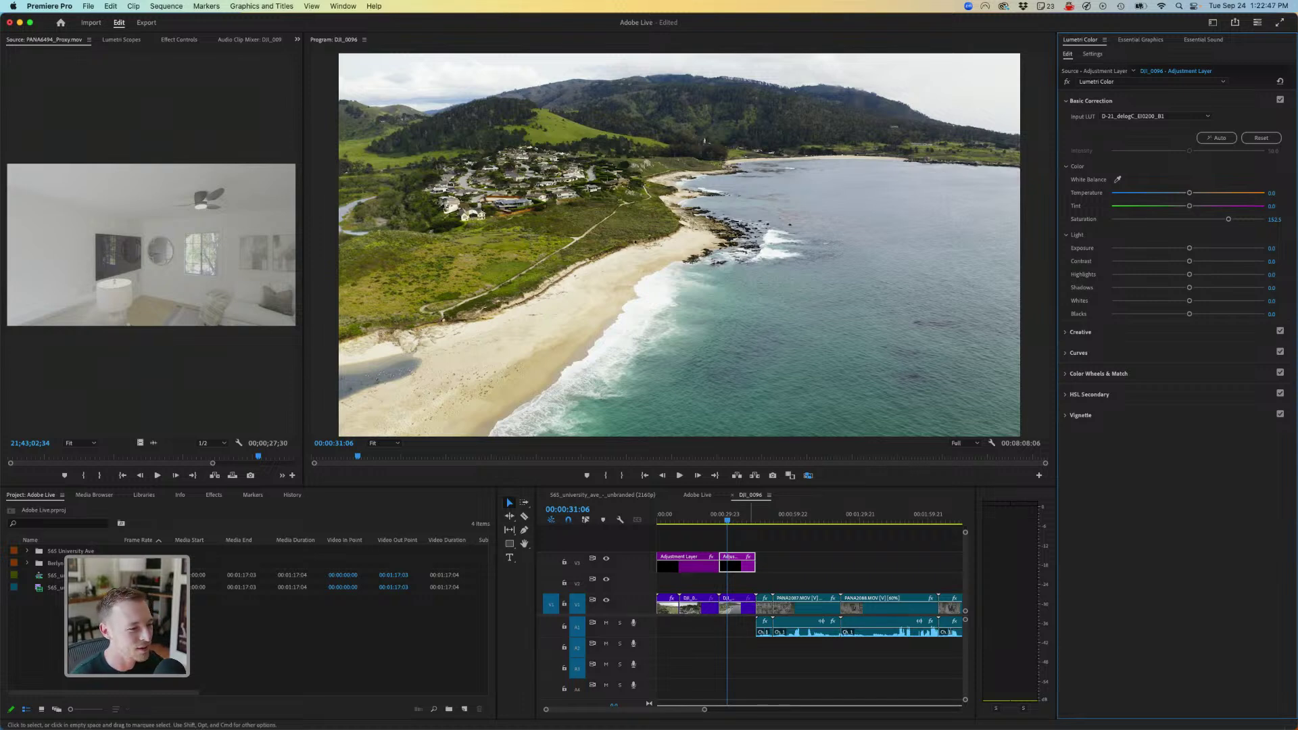
- Play the porch shot, then check the real-estate and Adobe Live sequences' adjustment layer grade
{"action": "left_click", "coordinate": [814, 518]}
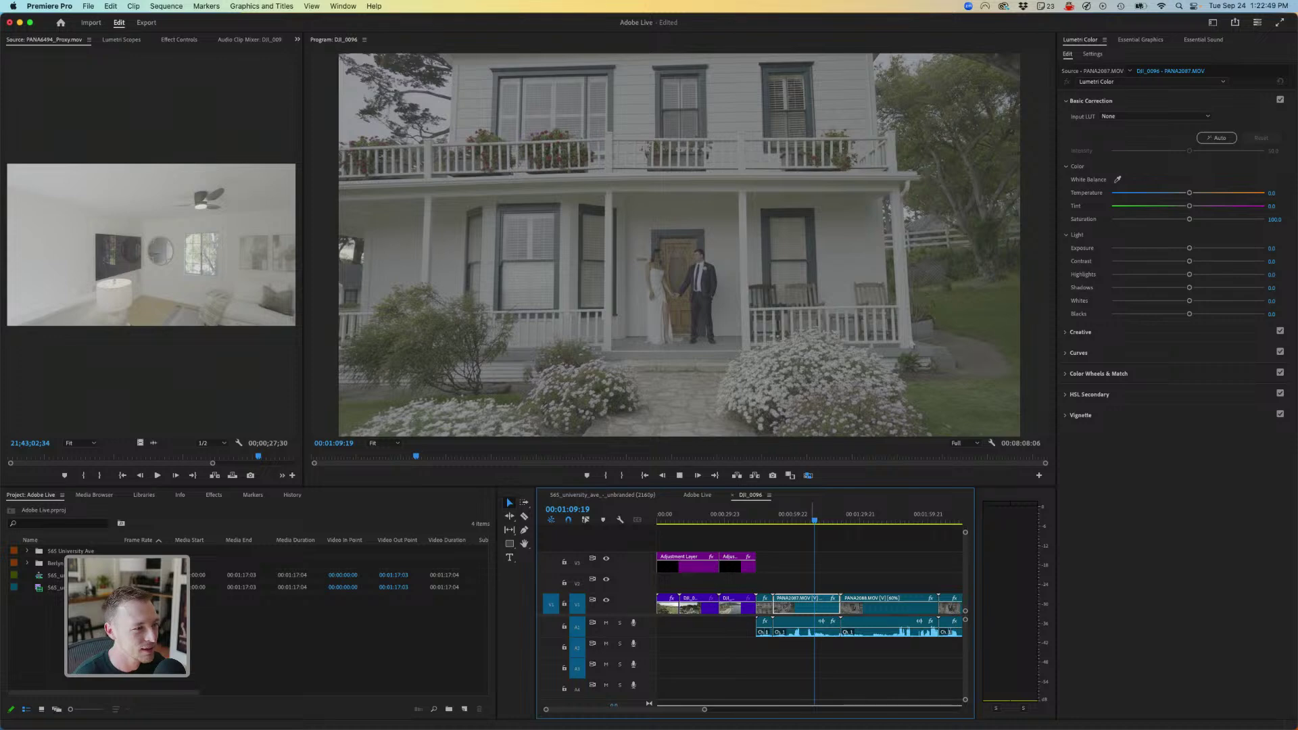
{"action": "key", "text": "space"}
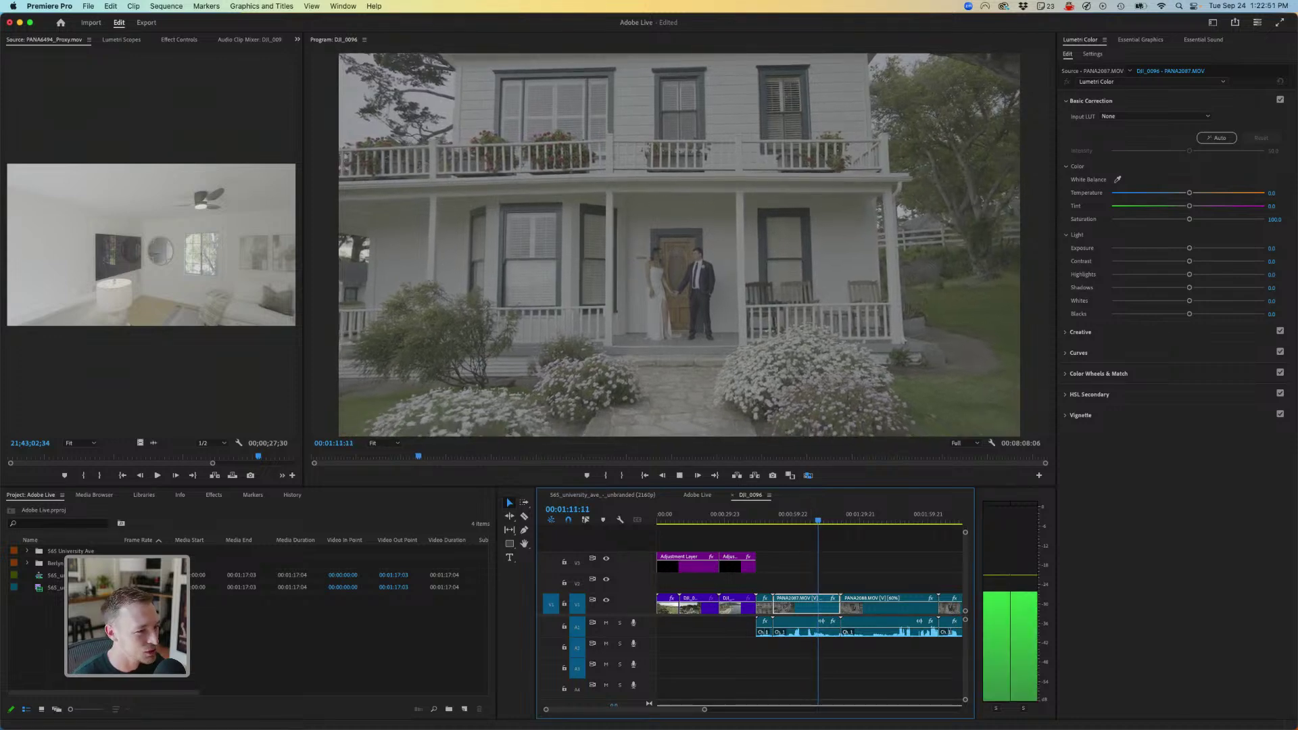
{"action": "key", "text": "space"}
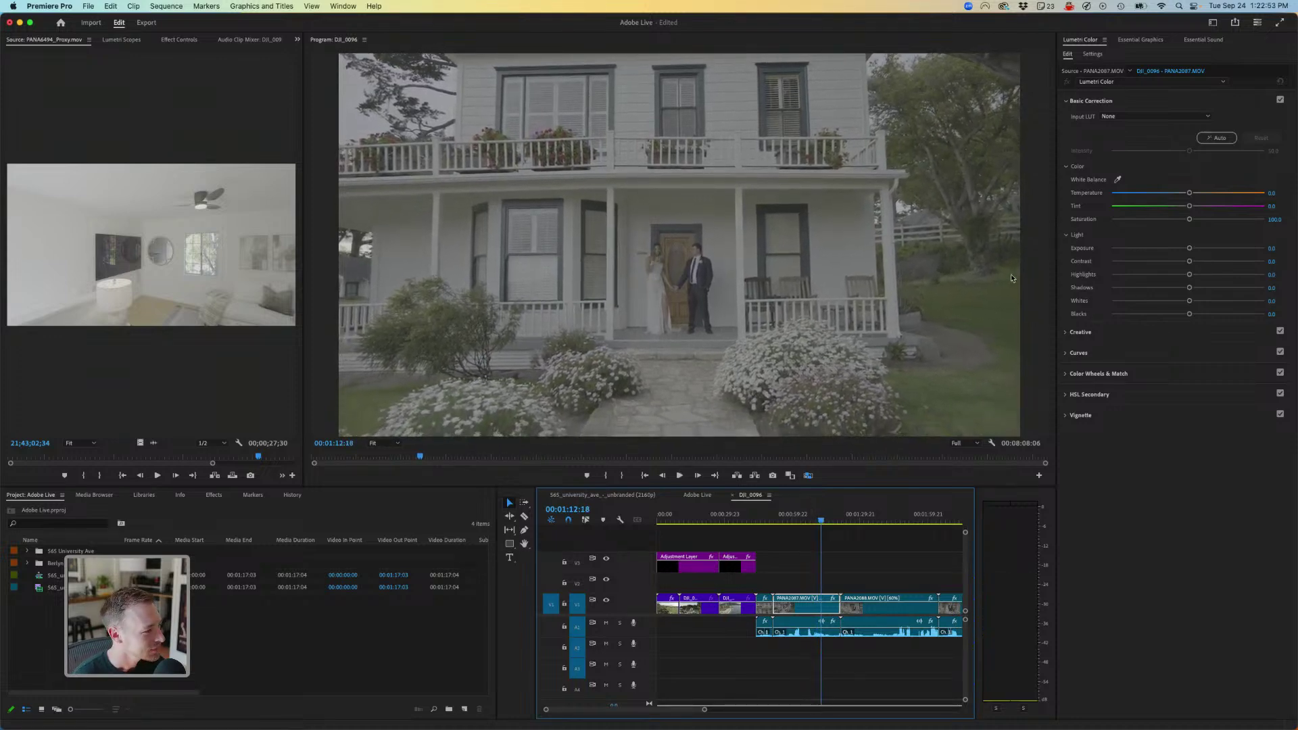
{"action": "left_click", "coordinate": [602, 495]}
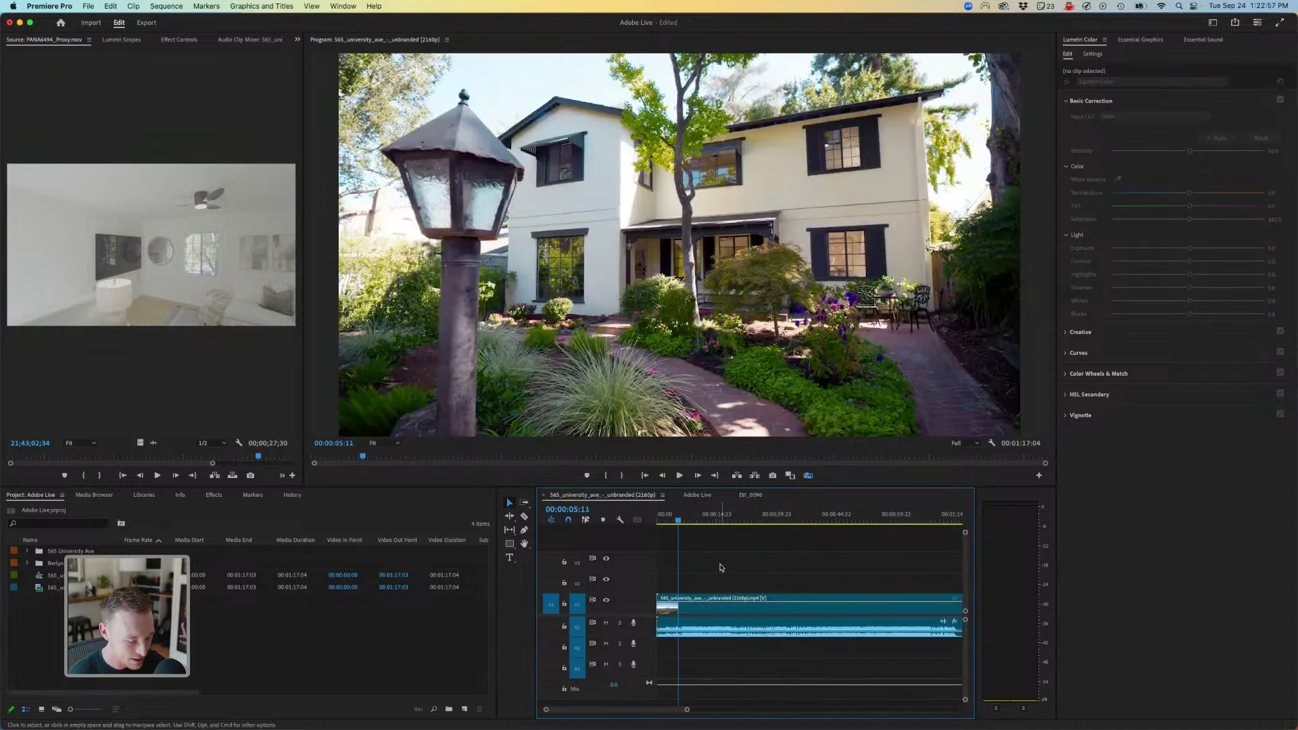
{"action": "left_click", "coordinate": [697, 495]}
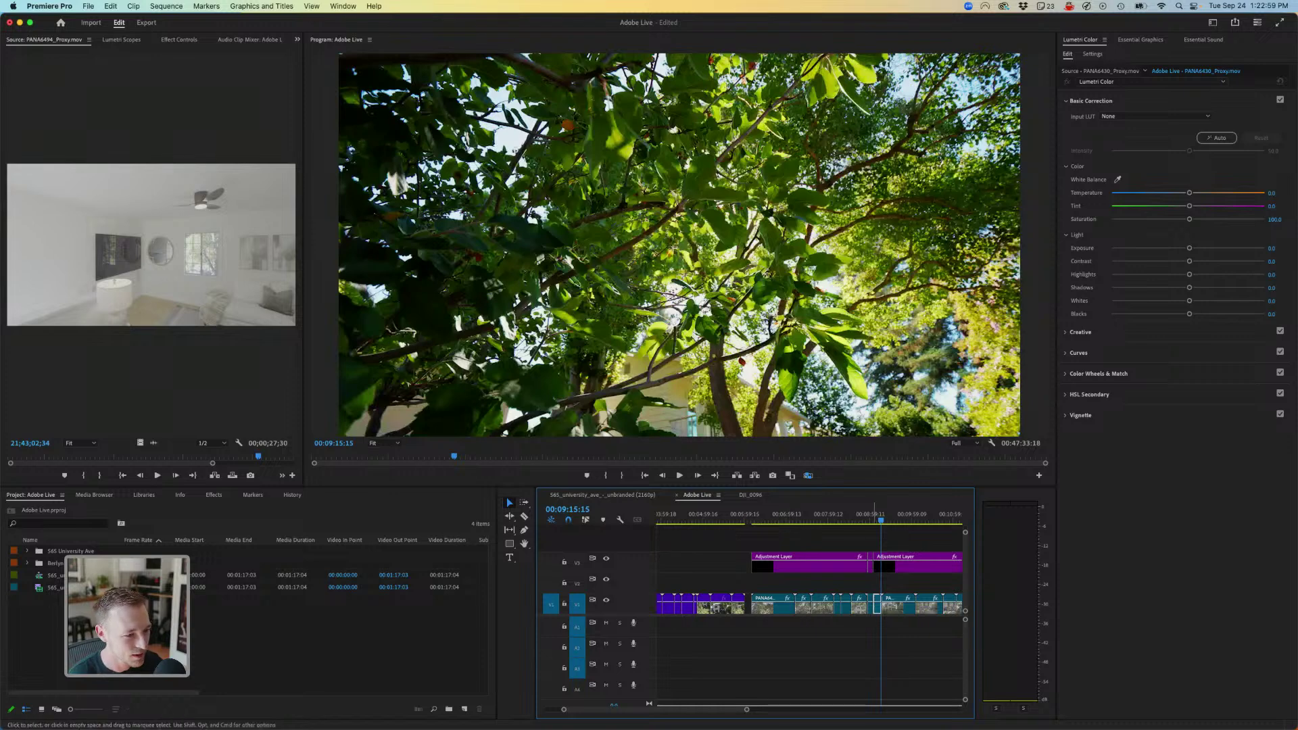
{"action": "left_click", "coordinate": [879, 564]}
- Return to DJI_0096, go to the sequence end, and open the adjustment layer's input LUT list
{"action": "left_click", "coordinate": [750, 495]}
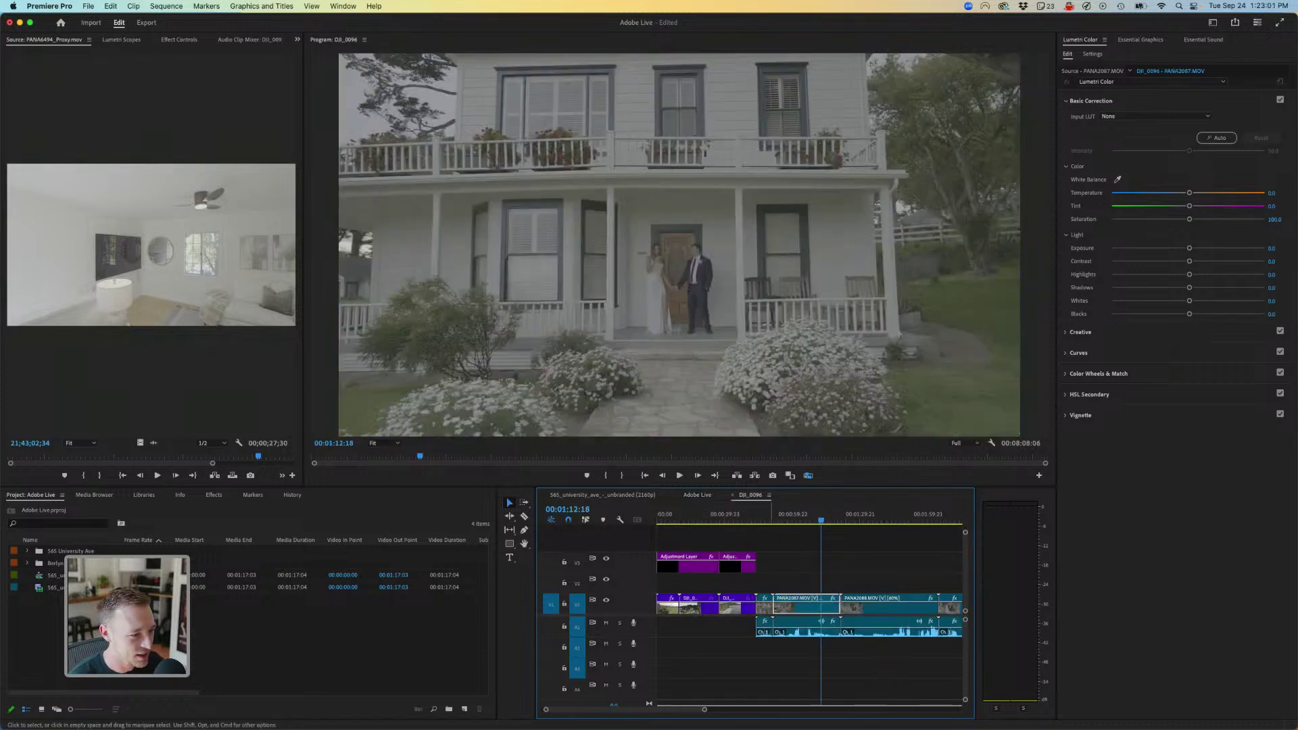
{"action": "scroll", "coordinate": [810, 609], "scroll_direction": "right", "scroll_amount": 2}
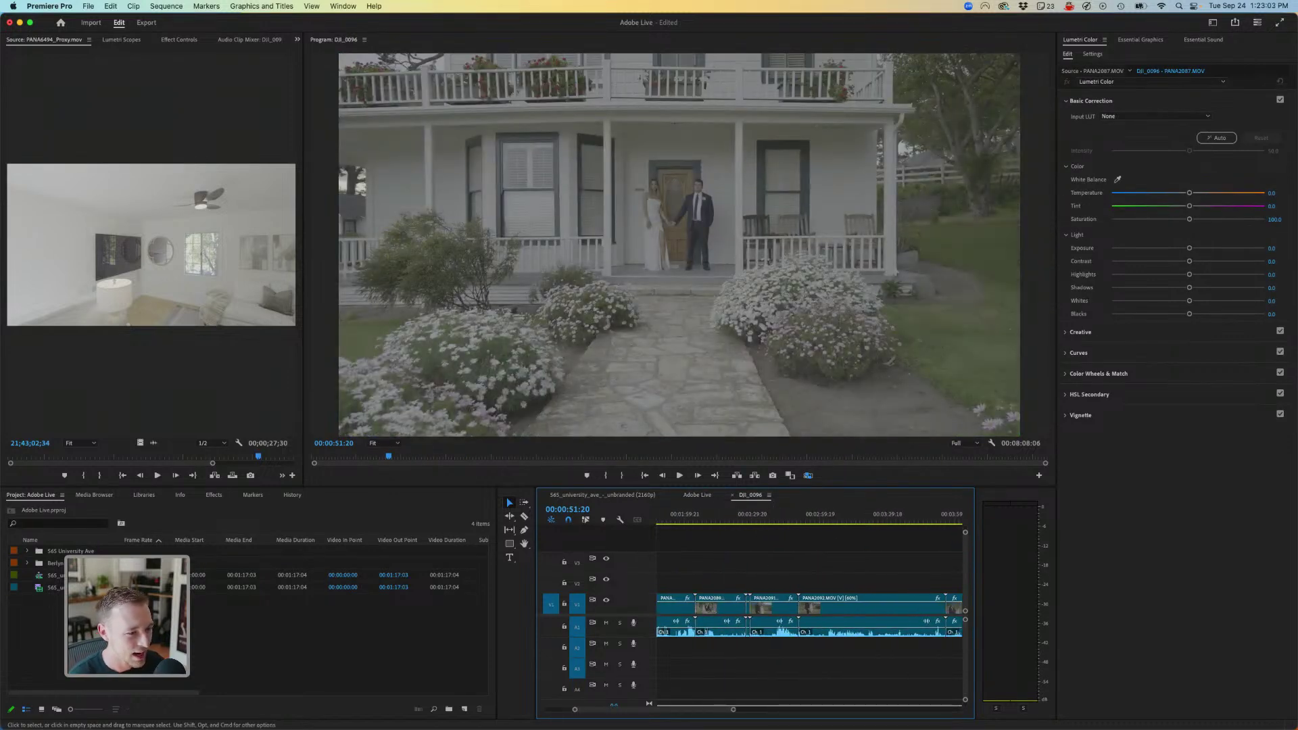
{"action": "key", "text": "minus"}
{"action": "key", "text": "End"}
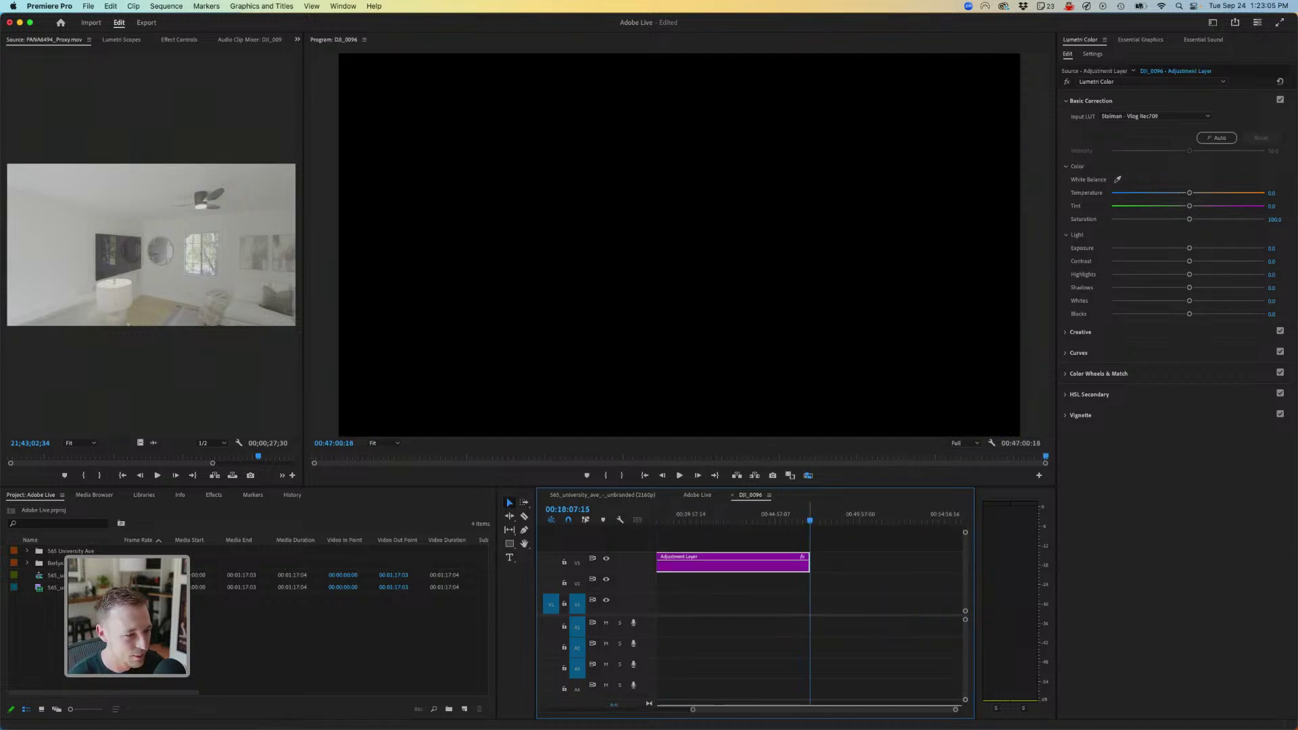
{"action": "key", "text": "Up"}
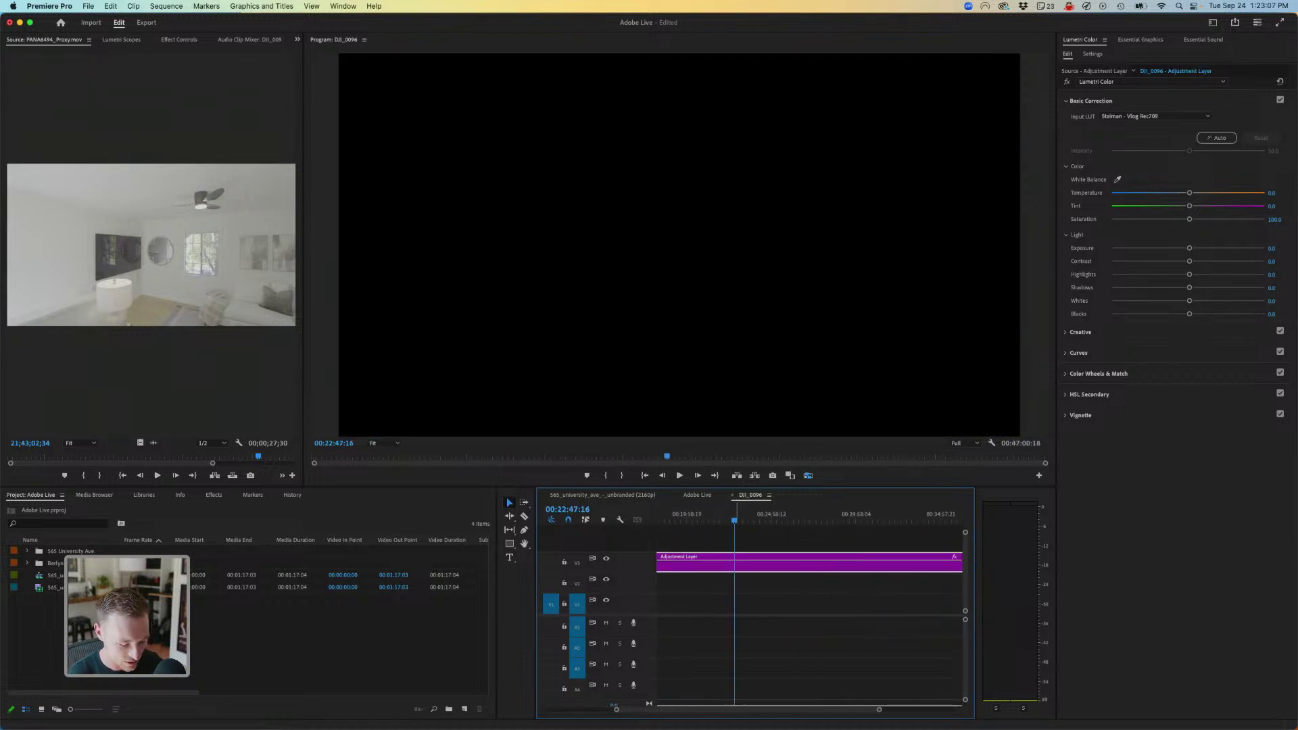
{"action": "key", "text": "minus"}
{"action": "left_click", "coordinate": [1156, 116]}
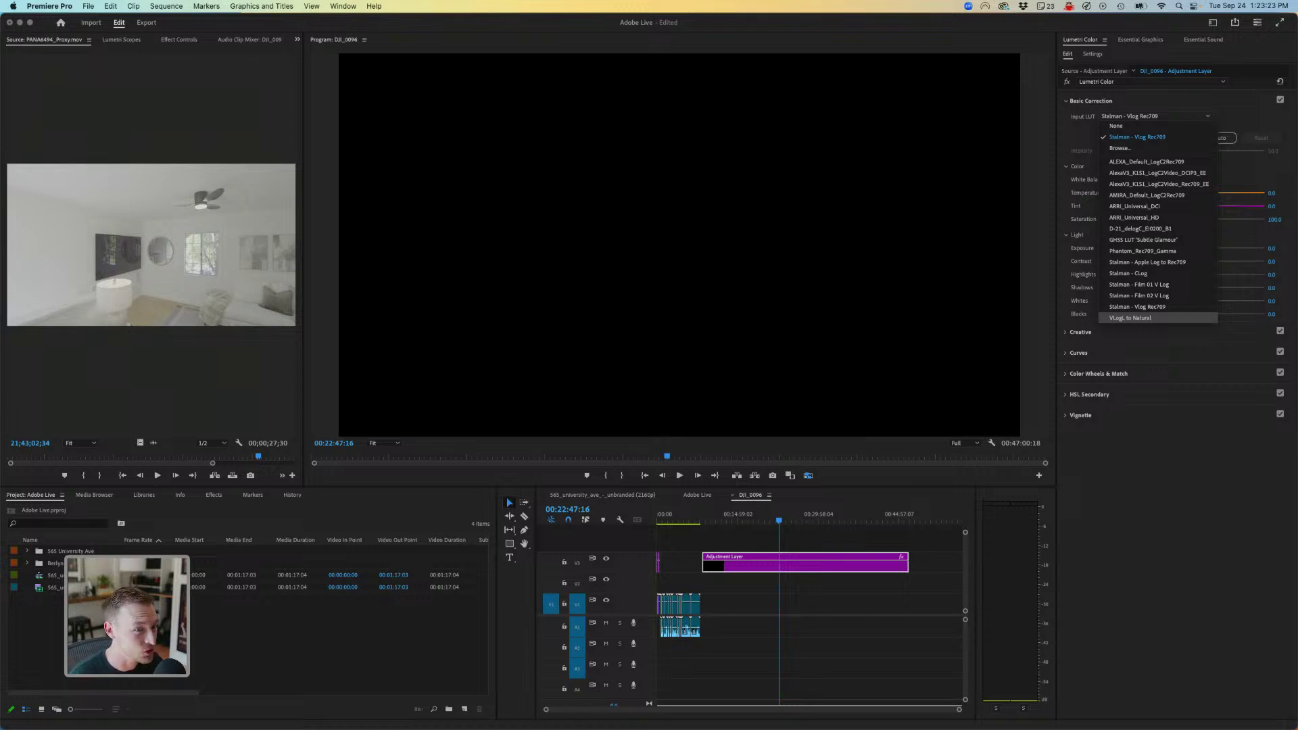
- Apply the VLogL to Natural input LUT and shift the adjustment layer earlier over the woman shot
{"action": "left_click", "coordinate": [1131, 318]}
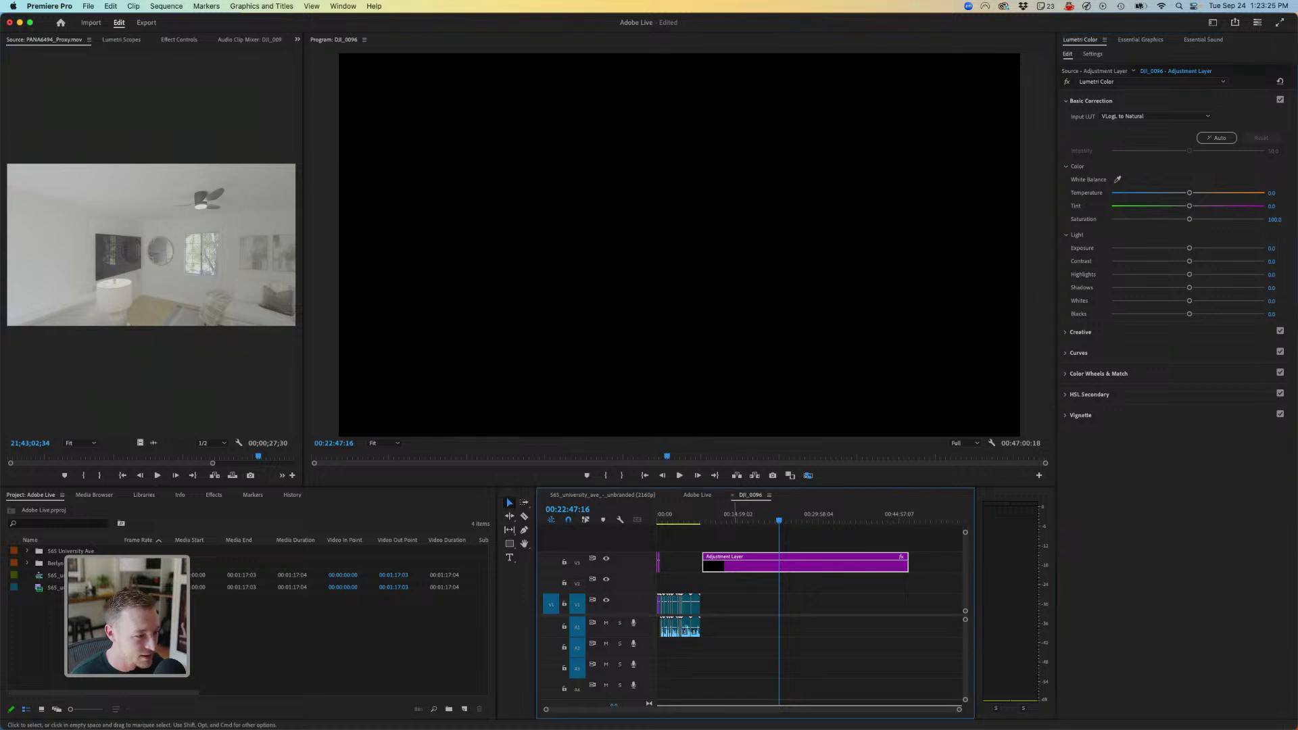
{"action": "left_click_drag", "start_coordinate": [743, 565], "coordinate": [706, 565]}
{"action": "key", "text": "="}
{"action": "key", "text": "="}
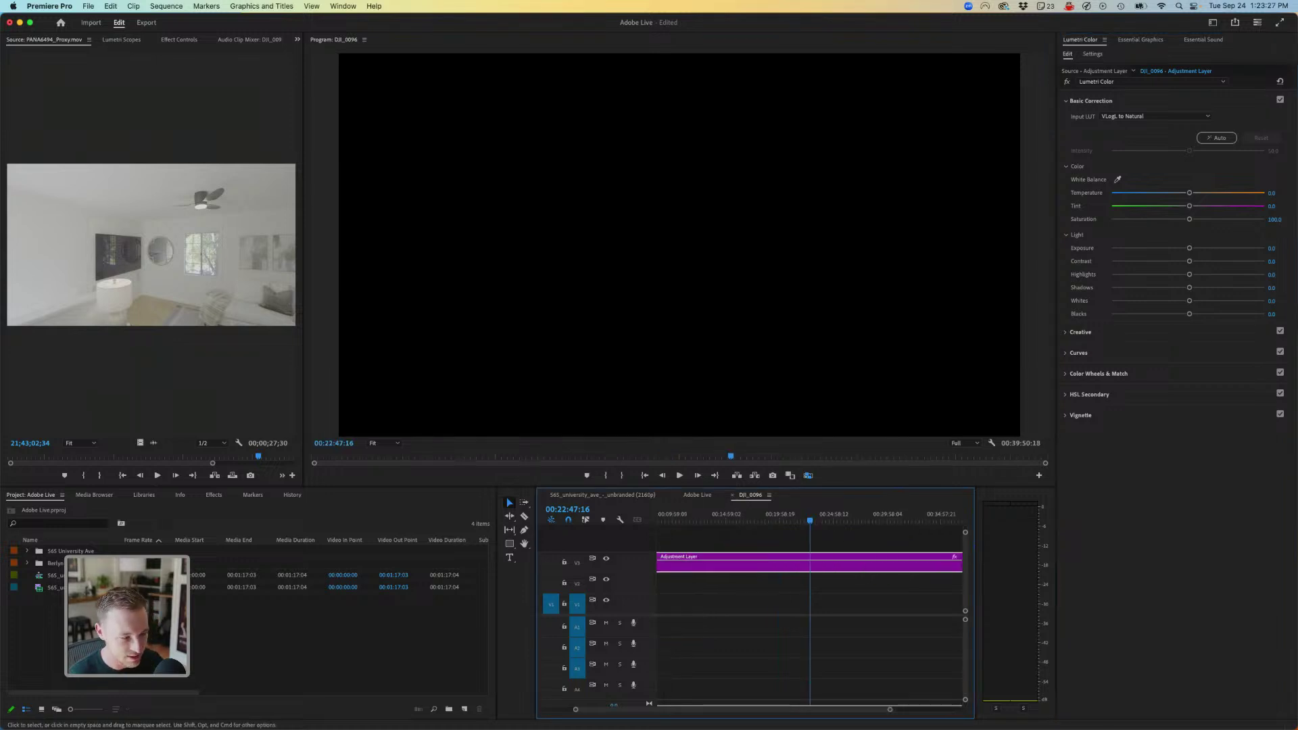
{"action": "scroll", "coordinate": [809, 595], "scroll_direction": "left", "scroll_amount": 10}
{"action": "left_click", "coordinate": [734, 518]}
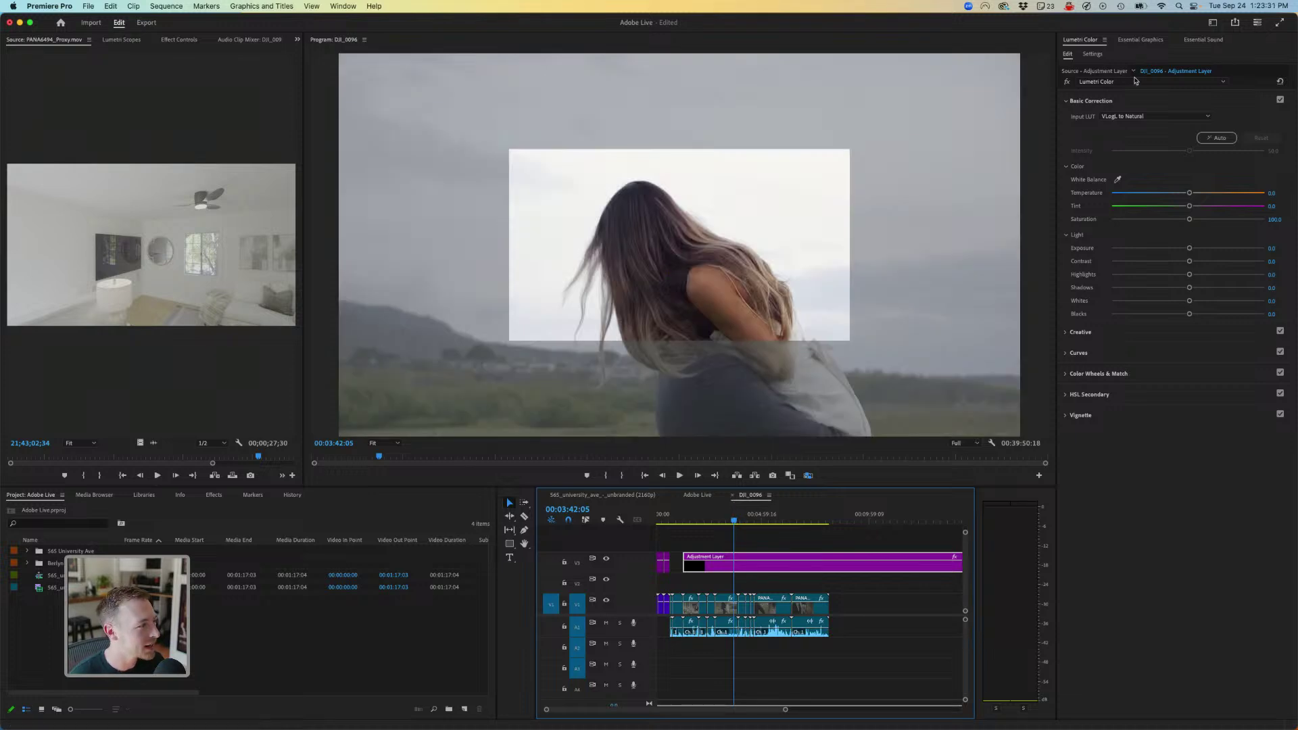
{"action": "key", "text": "shift+5"}
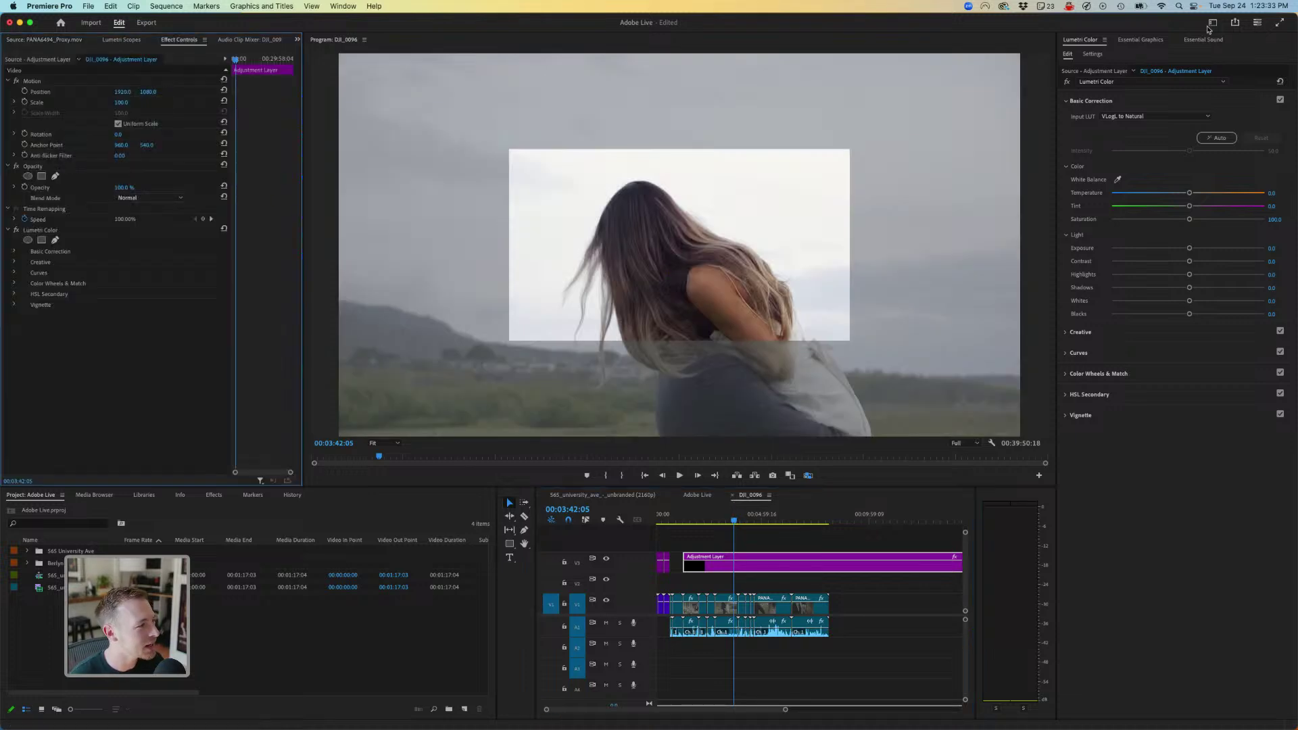
{"action": "key", "text": "shift+3"}
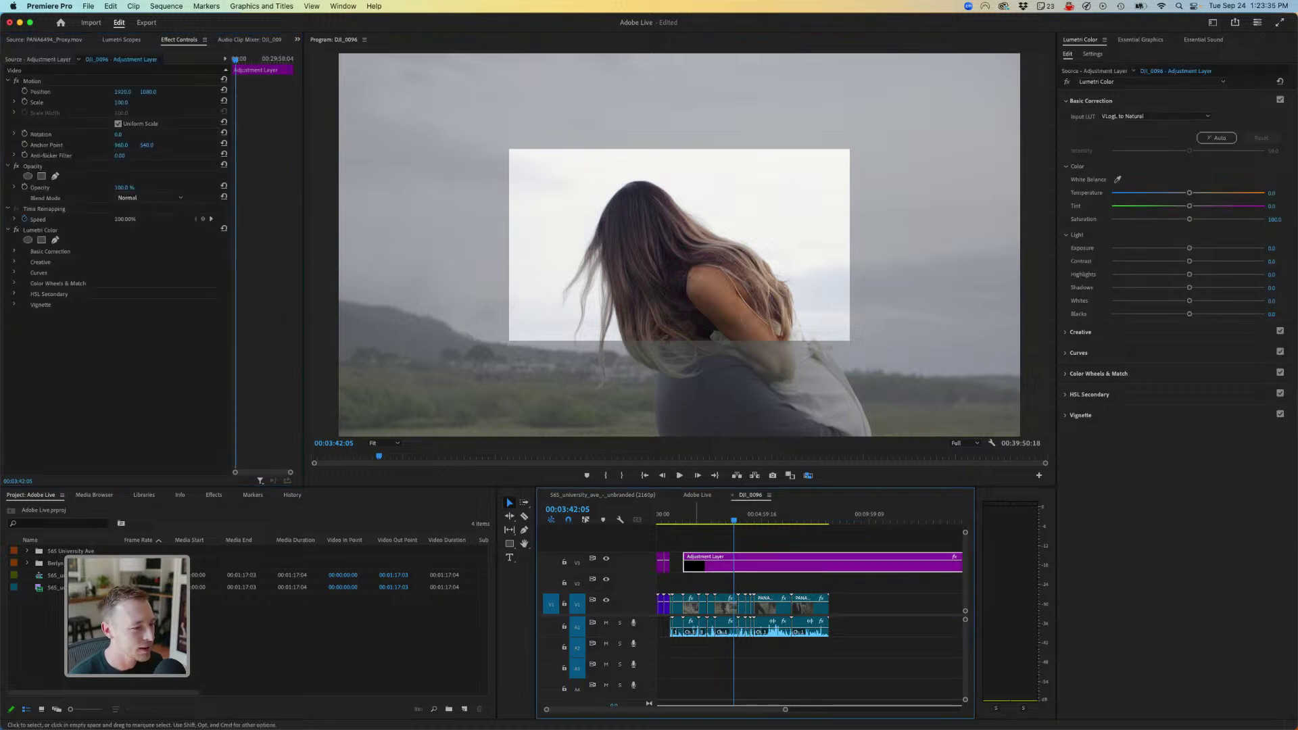
- Replace the long adjustment layer with a new one from the Berlyn folder on V3, starting earlier
{"action": "key", "text": "Delete"}
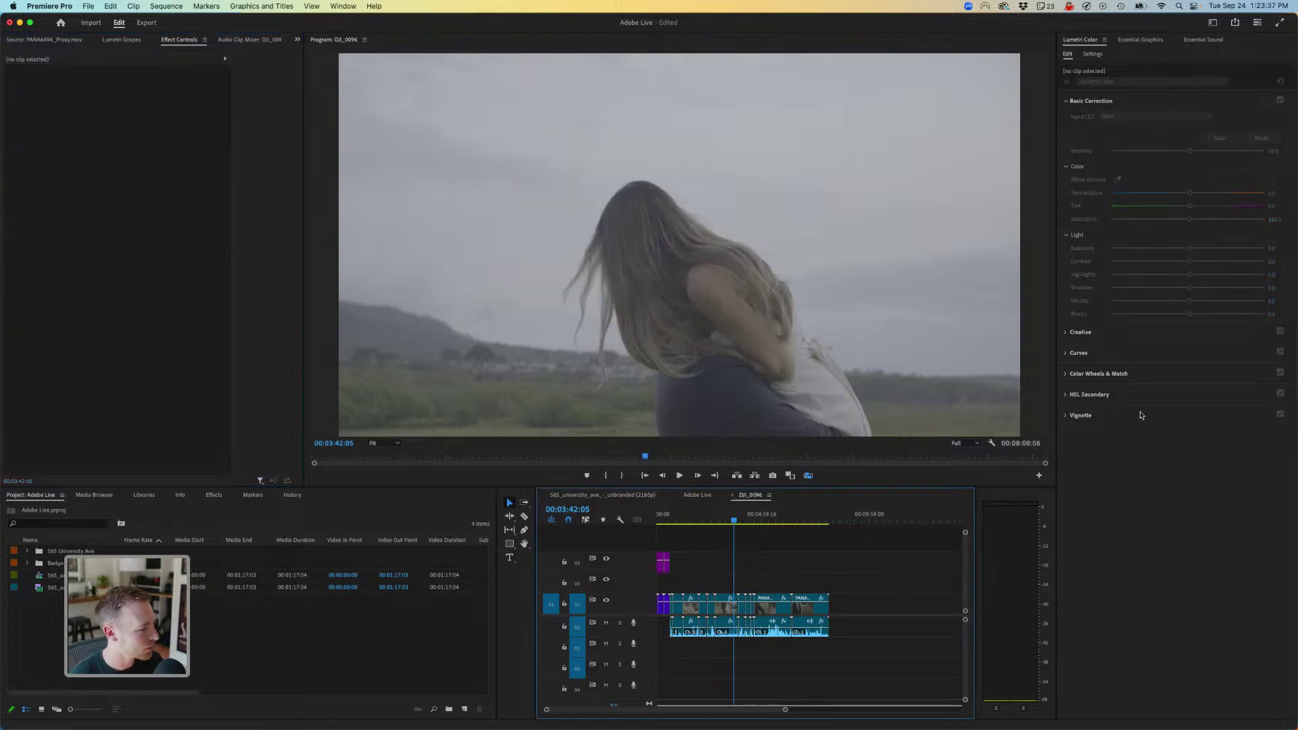
{"action": "key", "text": "shift+1"}
{"action": "key", "text": "Right"}
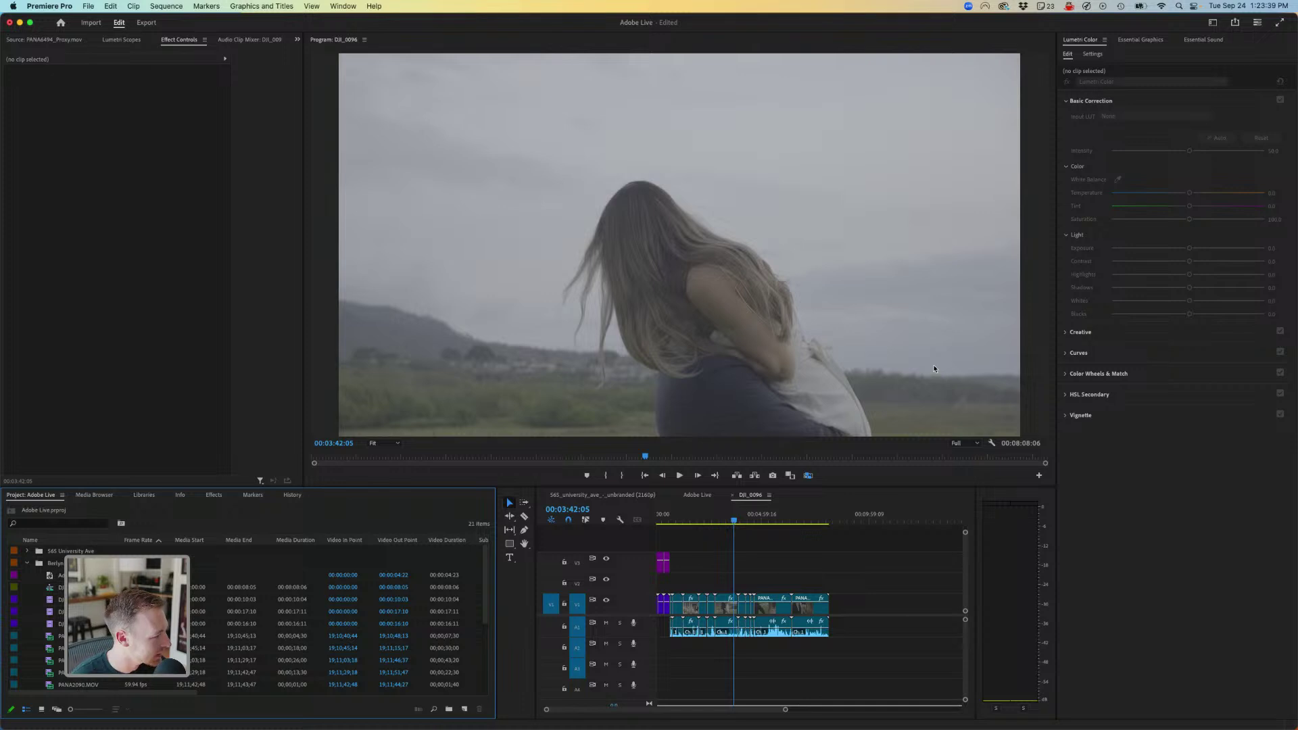
{"action": "left_click_drag", "start_coordinate": [59, 574], "coordinate": [829, 562]}
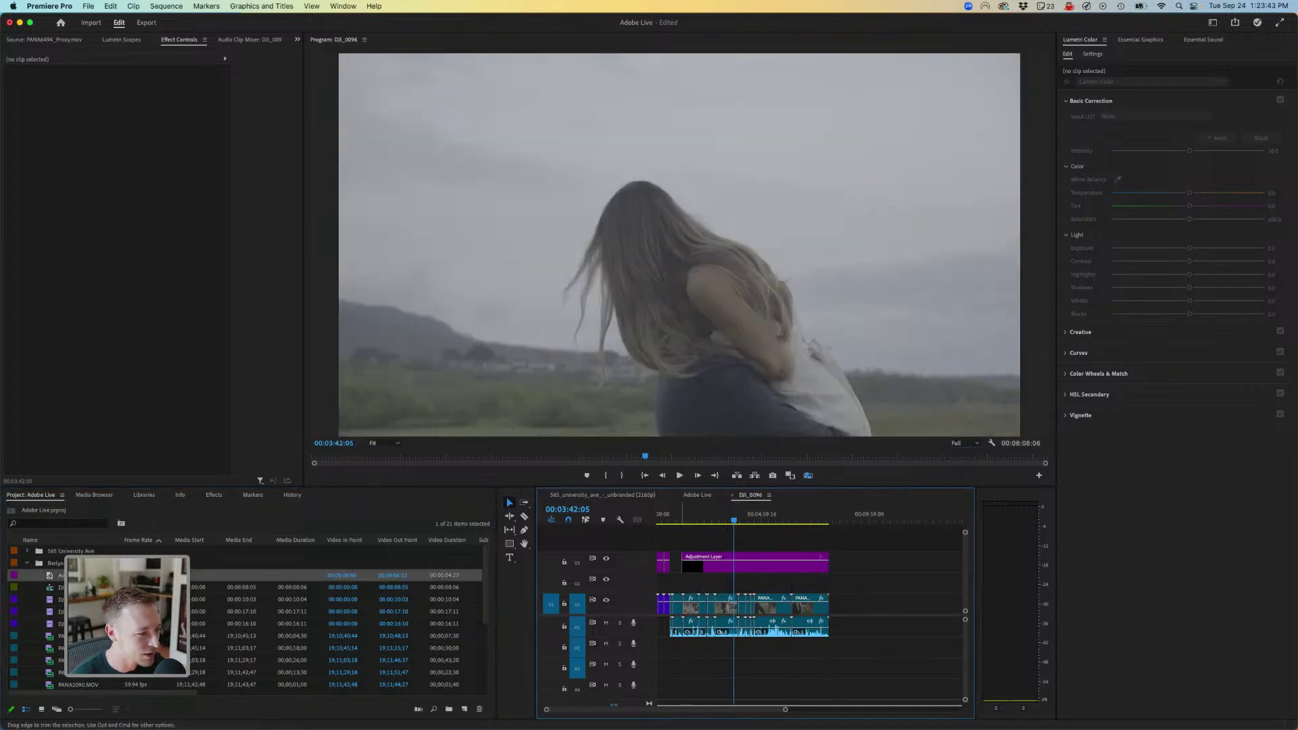
{"action": "left_click_drag", "start_coordinate": [681, 562], "coordinate": [670, 562]}
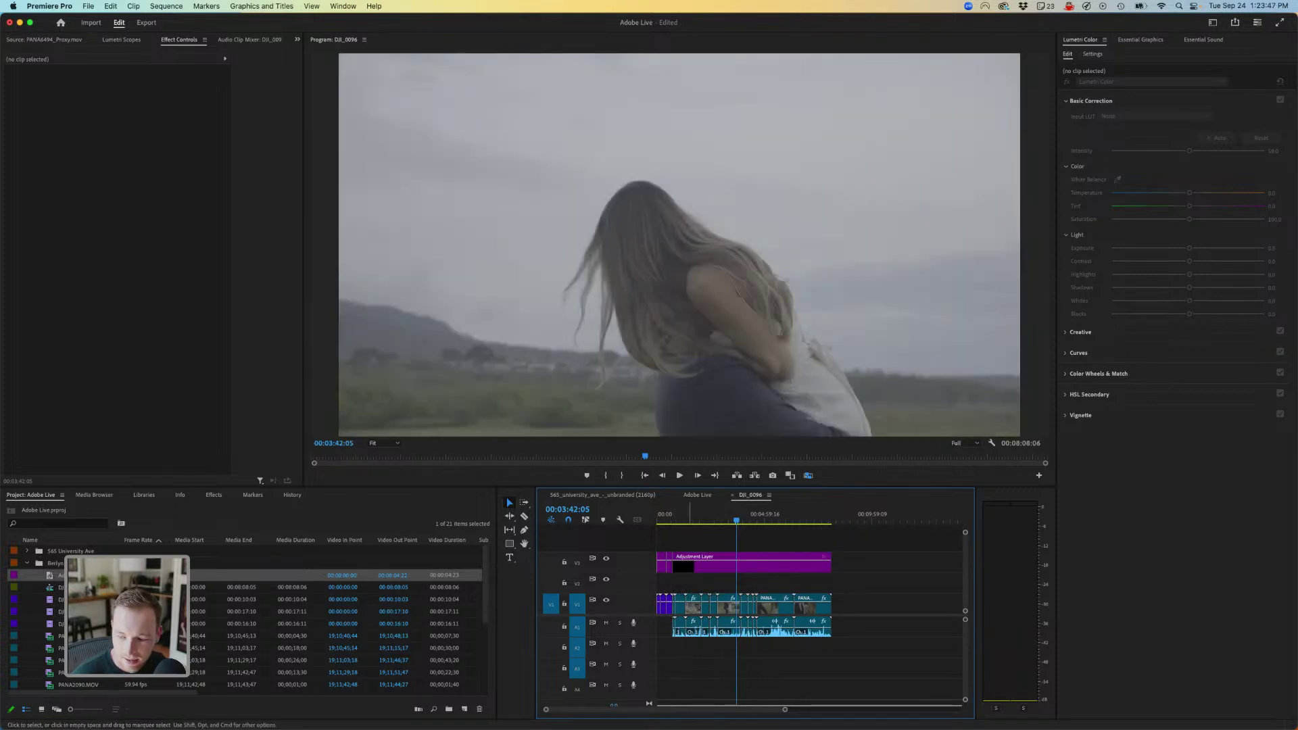
{"action": "left_click", "coordinate": [683, 562]}
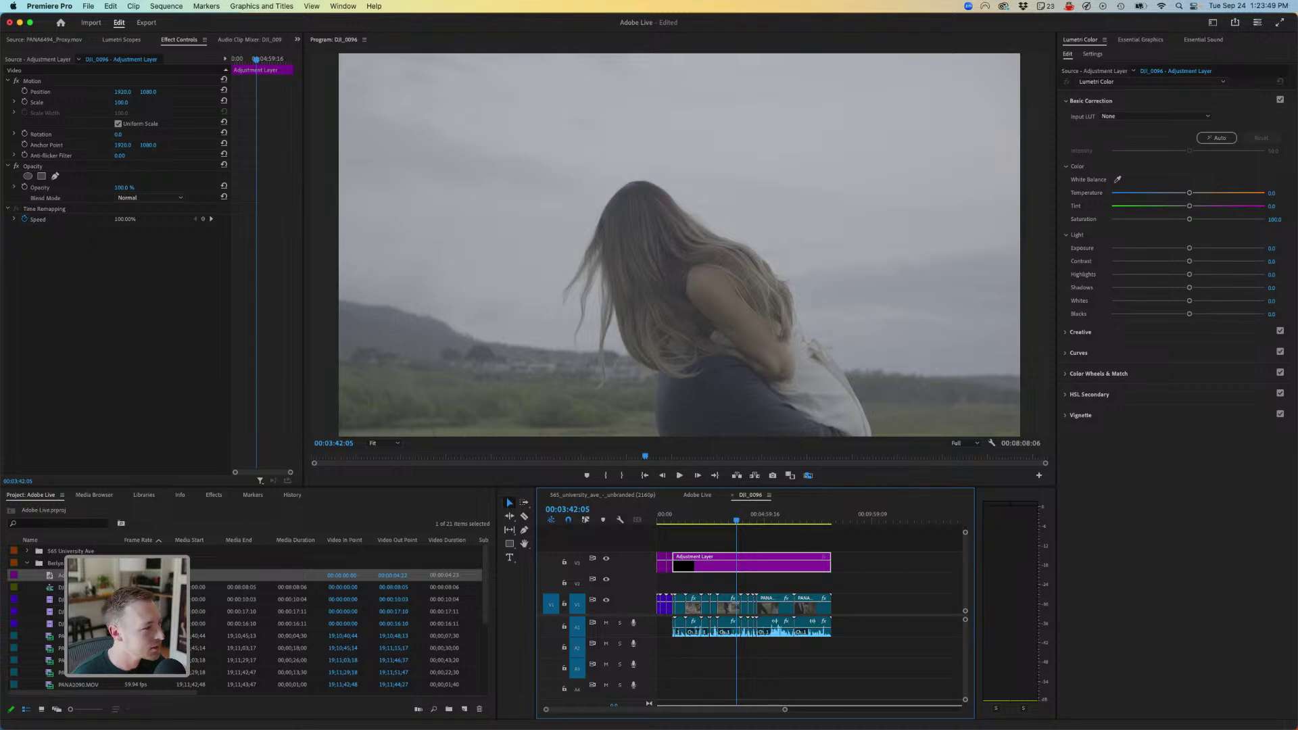
- Copy the Lumetri Color effect from the Adobe Live adjustment layer back into DJI_0096
{"action": "left_click", "coordinate": [698, 495]}
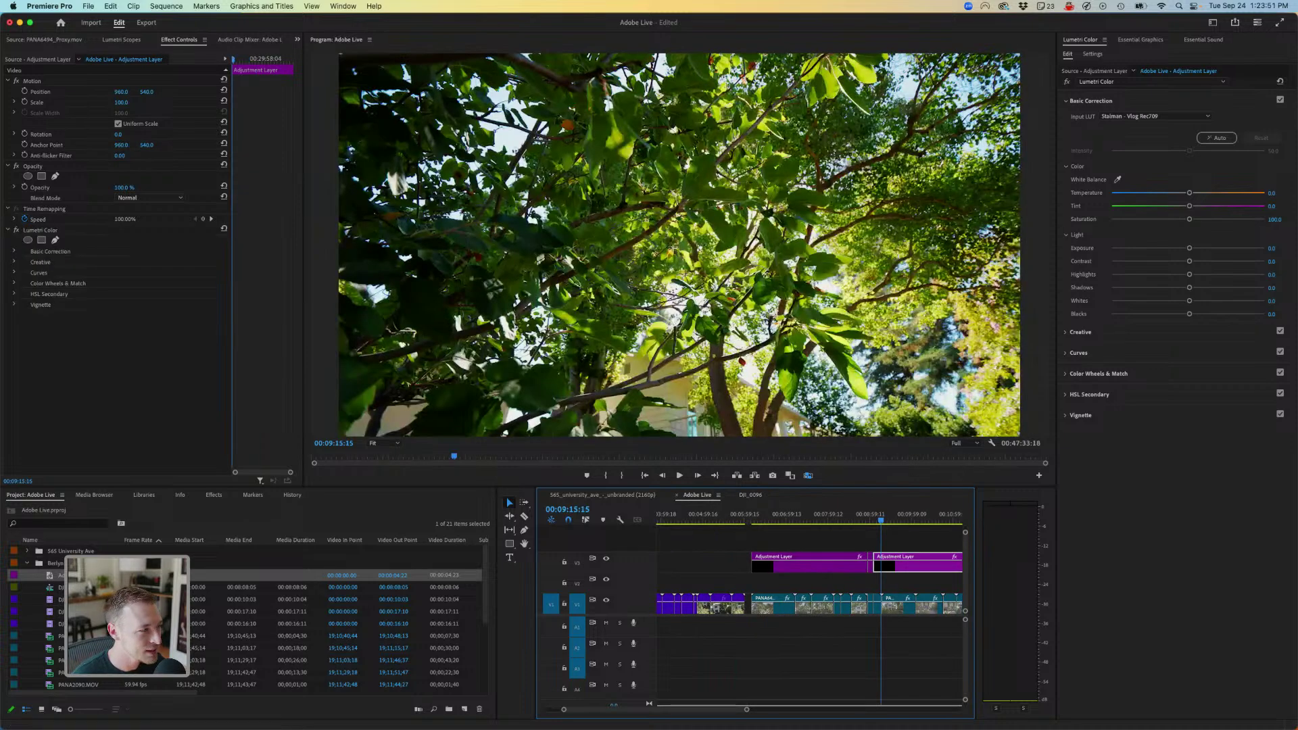
{"action": "key", "text": "shift+5"}
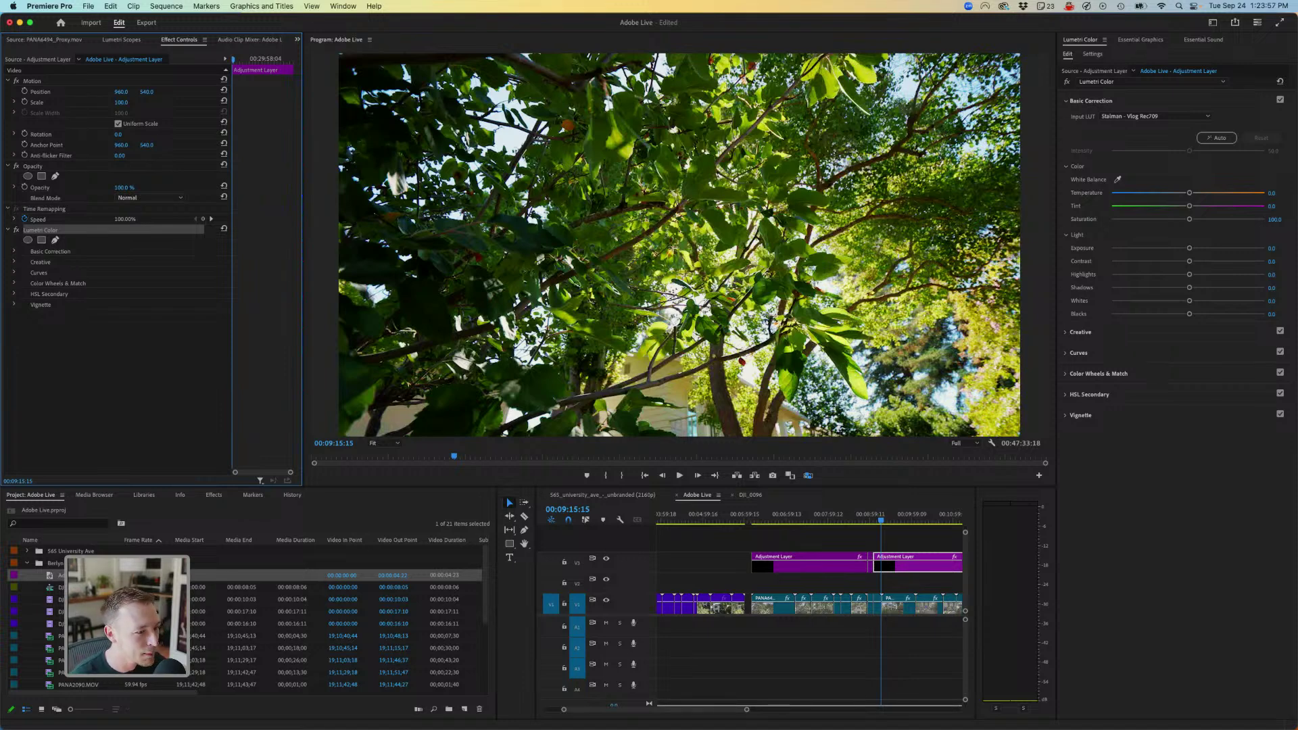
{"action": "left_click", "coordinate": [750, 495]}
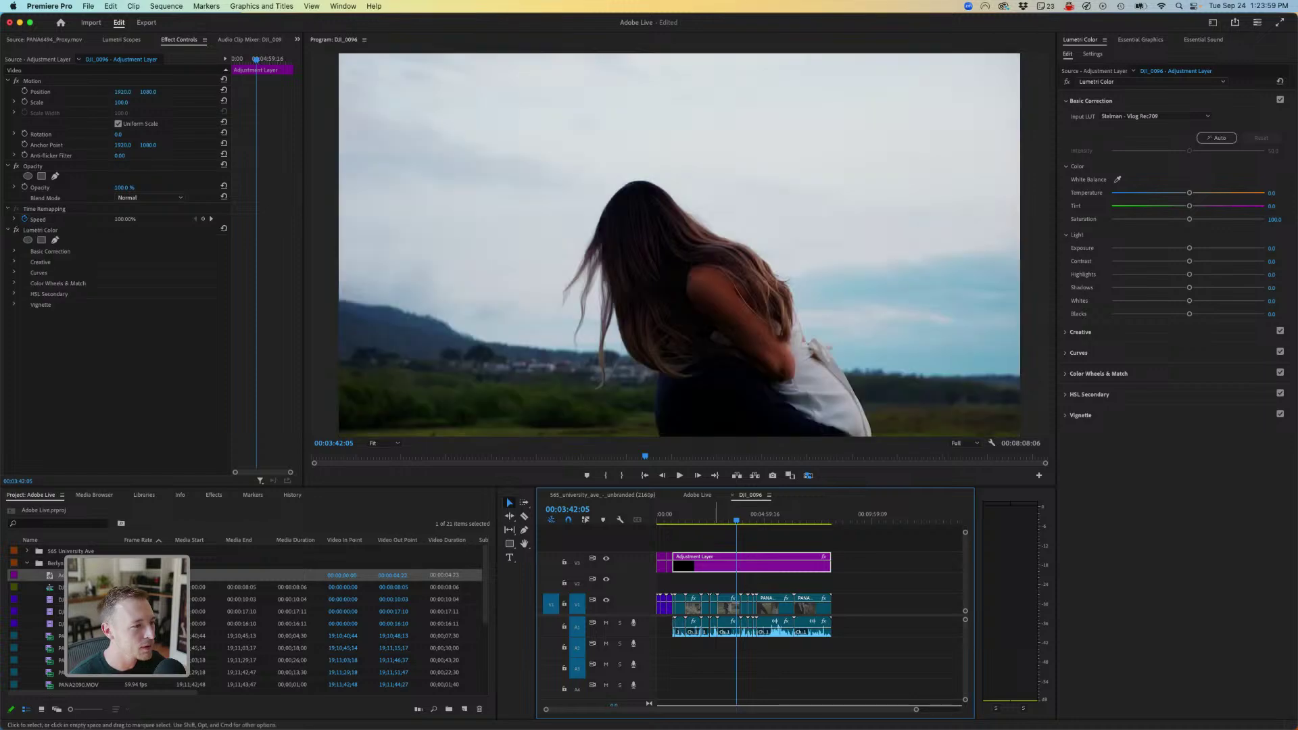
- Brighten the adjustment layer's exposure to 1.2 and set the look intensity to about 15.2
{"action": "left_click", "coordinate": [702, 516]}
{"action": "left_click", "coordinate": [684, 516]}
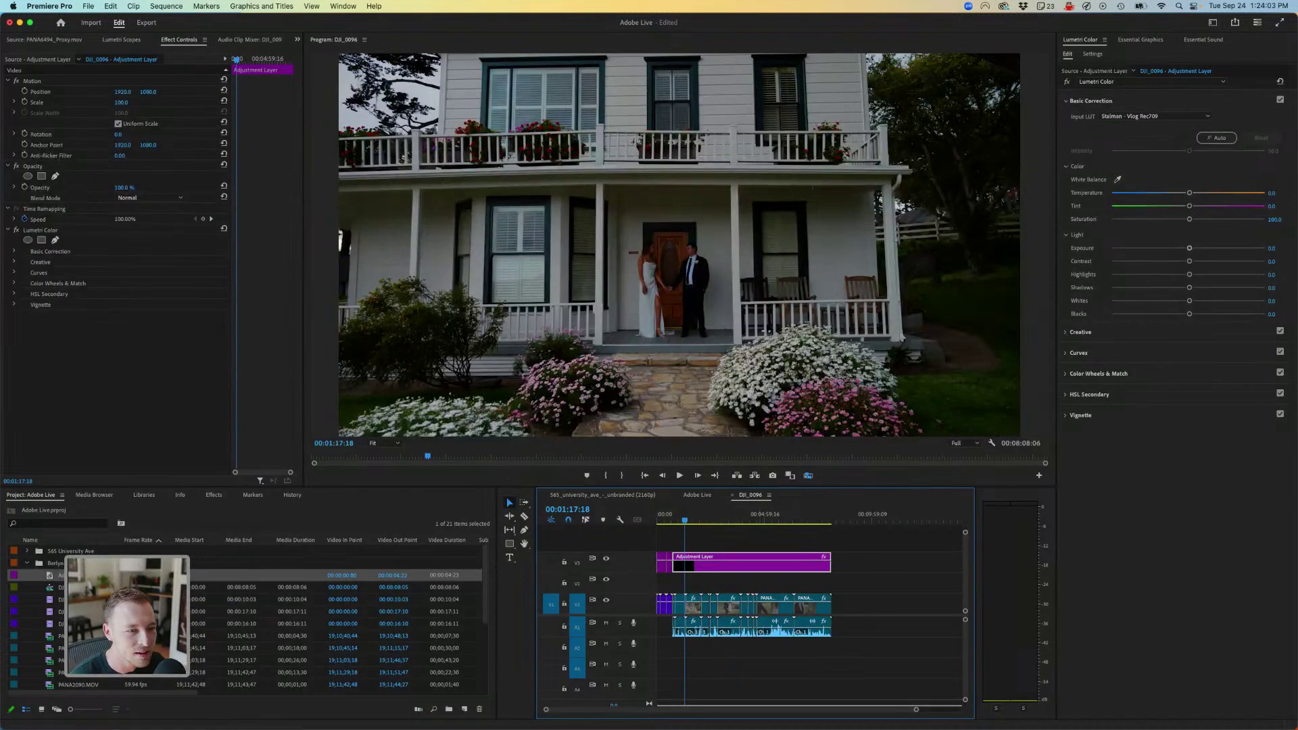
{"action": "left_click_drag", "start_coordinate": [1190, 248], "coordinate": [1185, 219]}
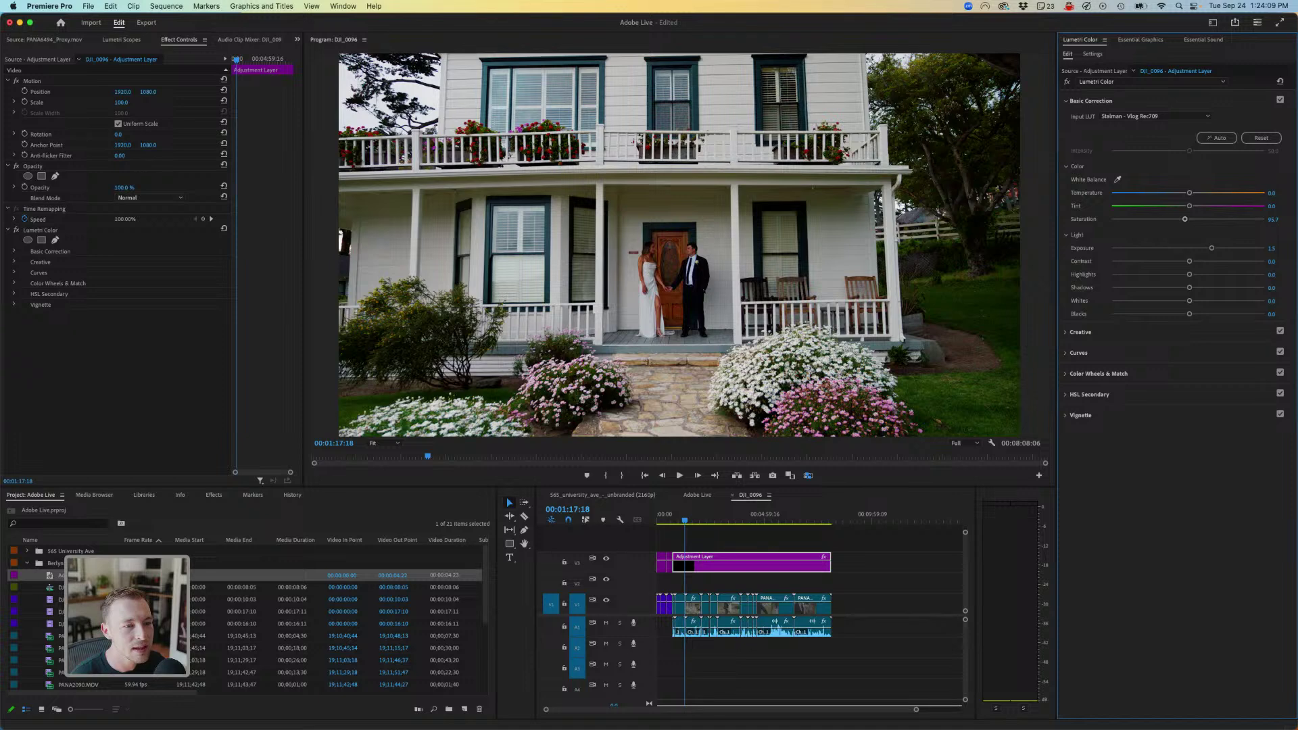
{"action": "left_click", "coordinate": [1081, 332]}
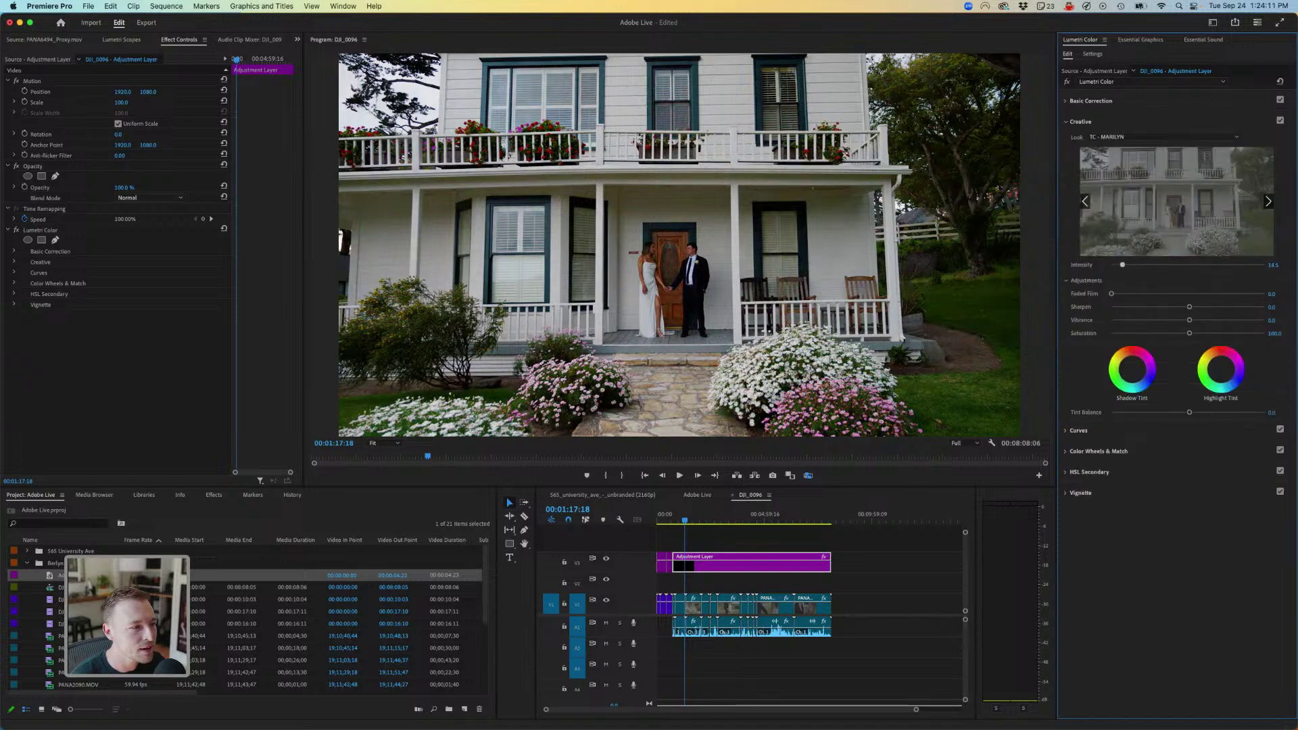
{"action": "left_click_drag", "start_coordinate": [1122, 265], "coordinate": [1123, 265]}
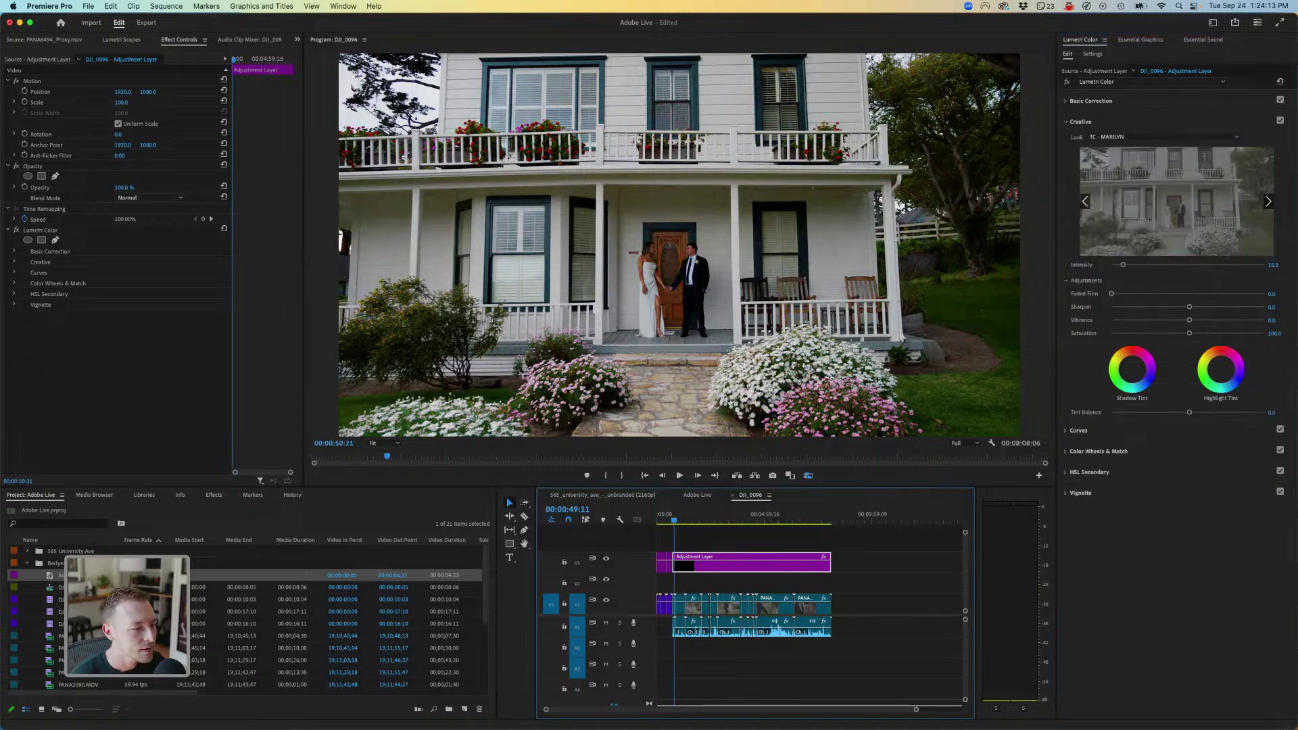
- Play through the porch, embracing-couple and walking-away shots to review the look
{"action": "left_click_drag", "start_coordinate": [685, 519], "coordinate": [697, 519]}
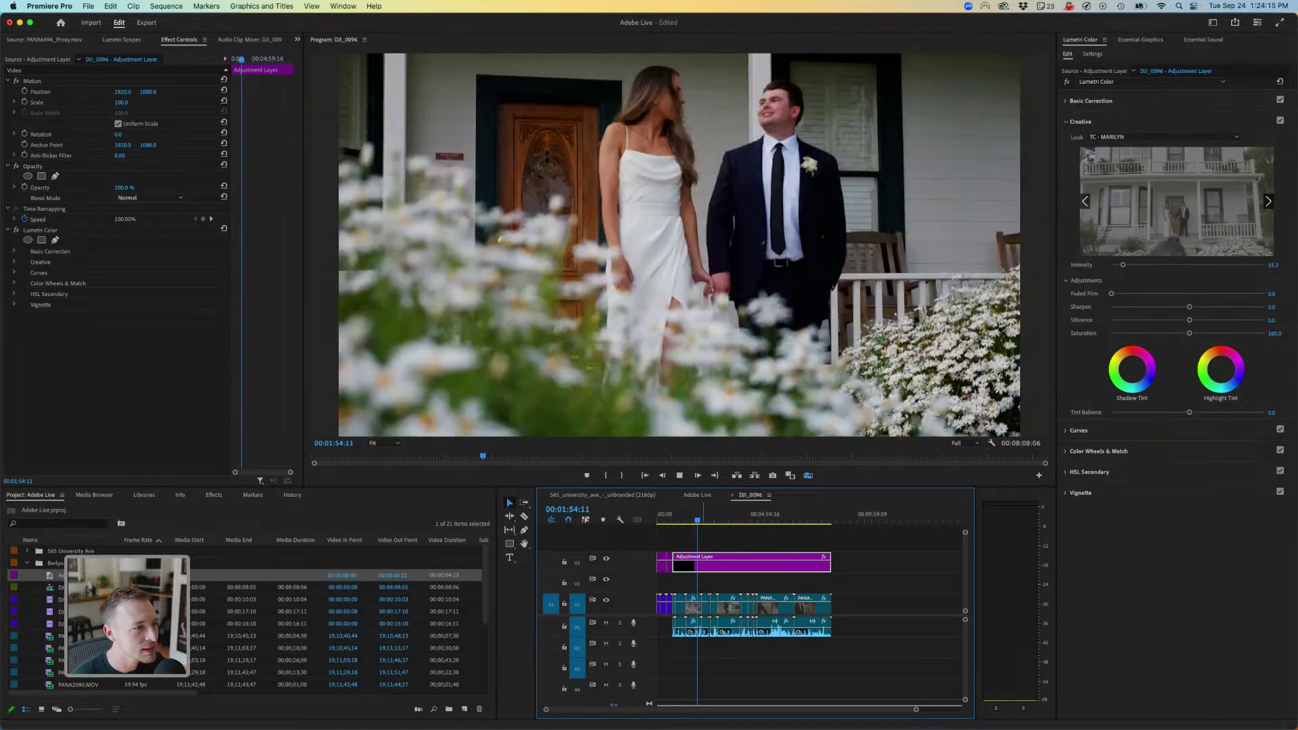
{"action": "key", "text": "space"}
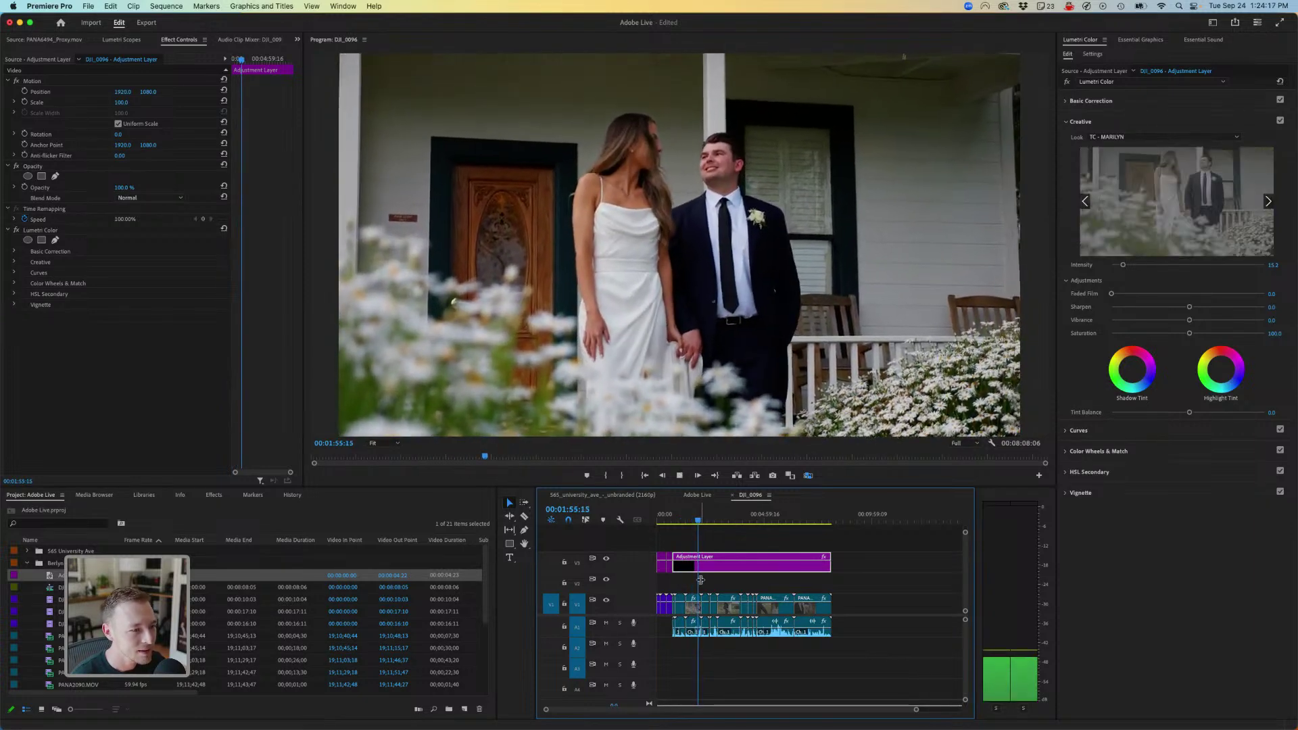
{"action": "key", "text": "space"}
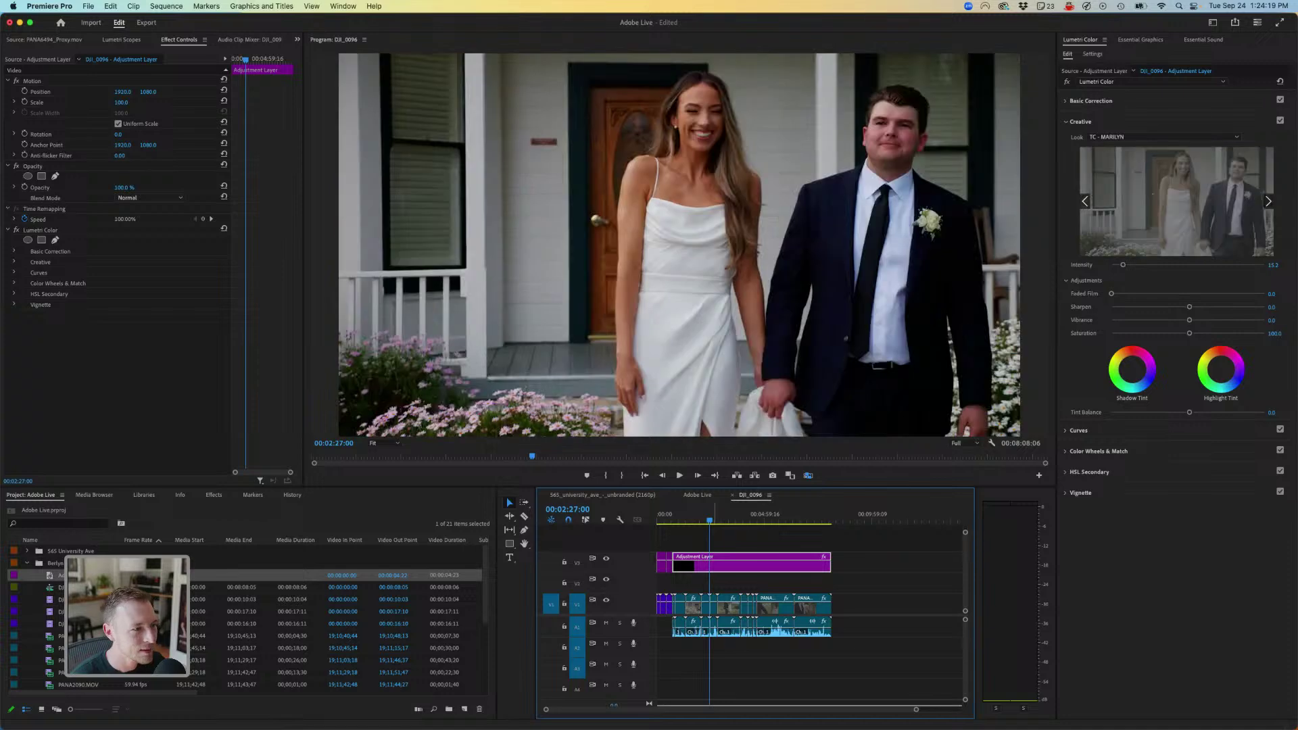
{"action": "key", "text": "space"}
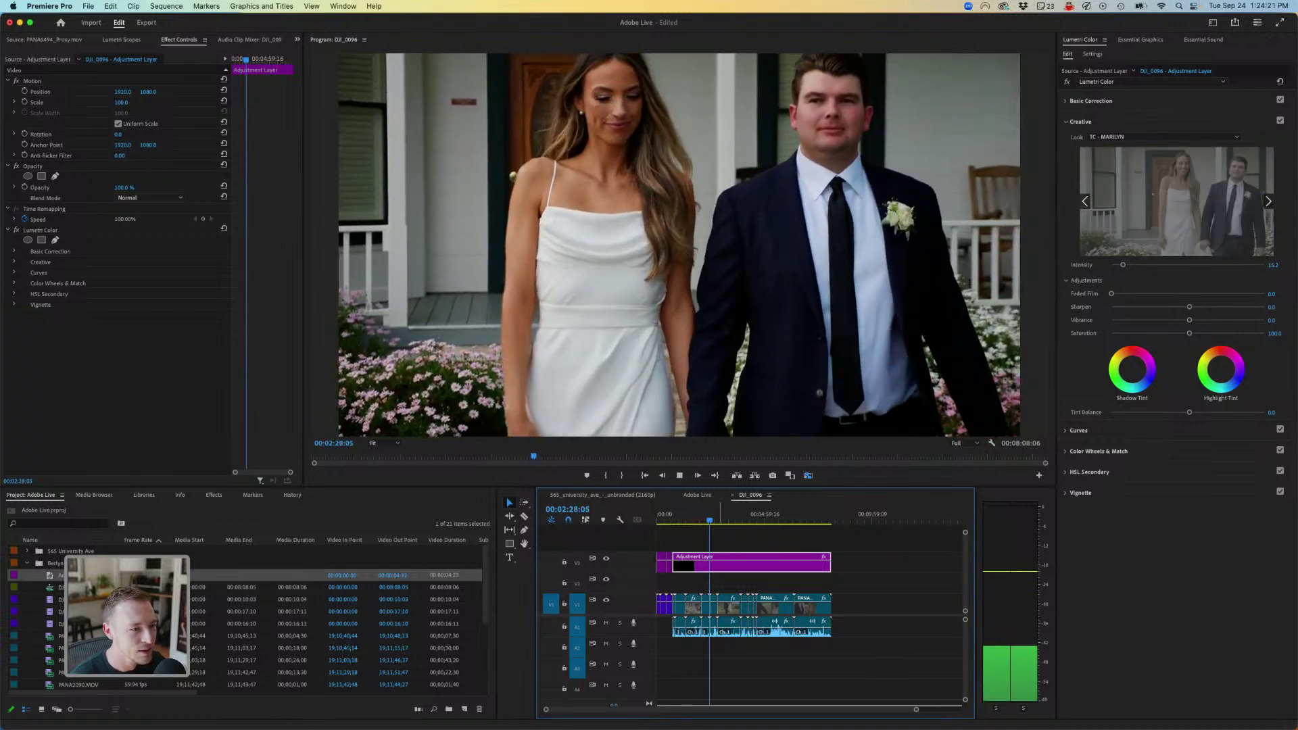
{"action": "left_click", "coordinate": [728, 521]}
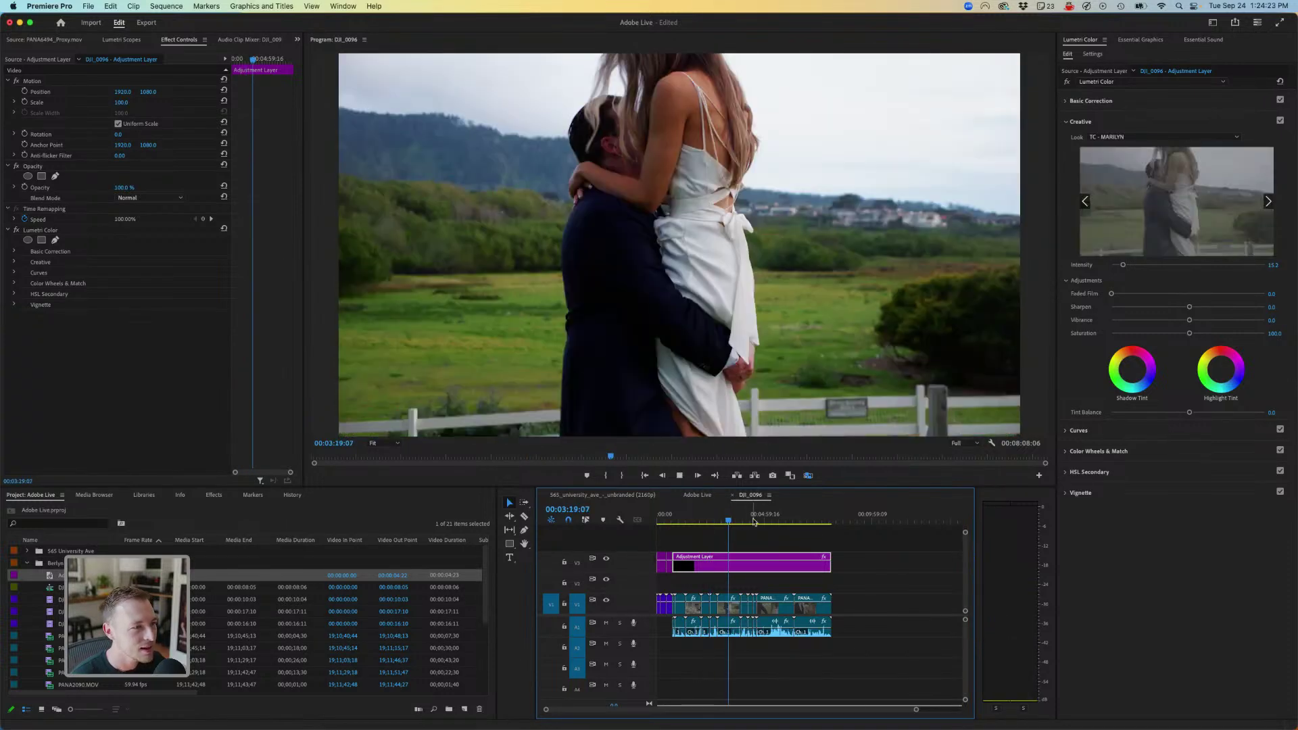
{"action": "key", "text": "space"}
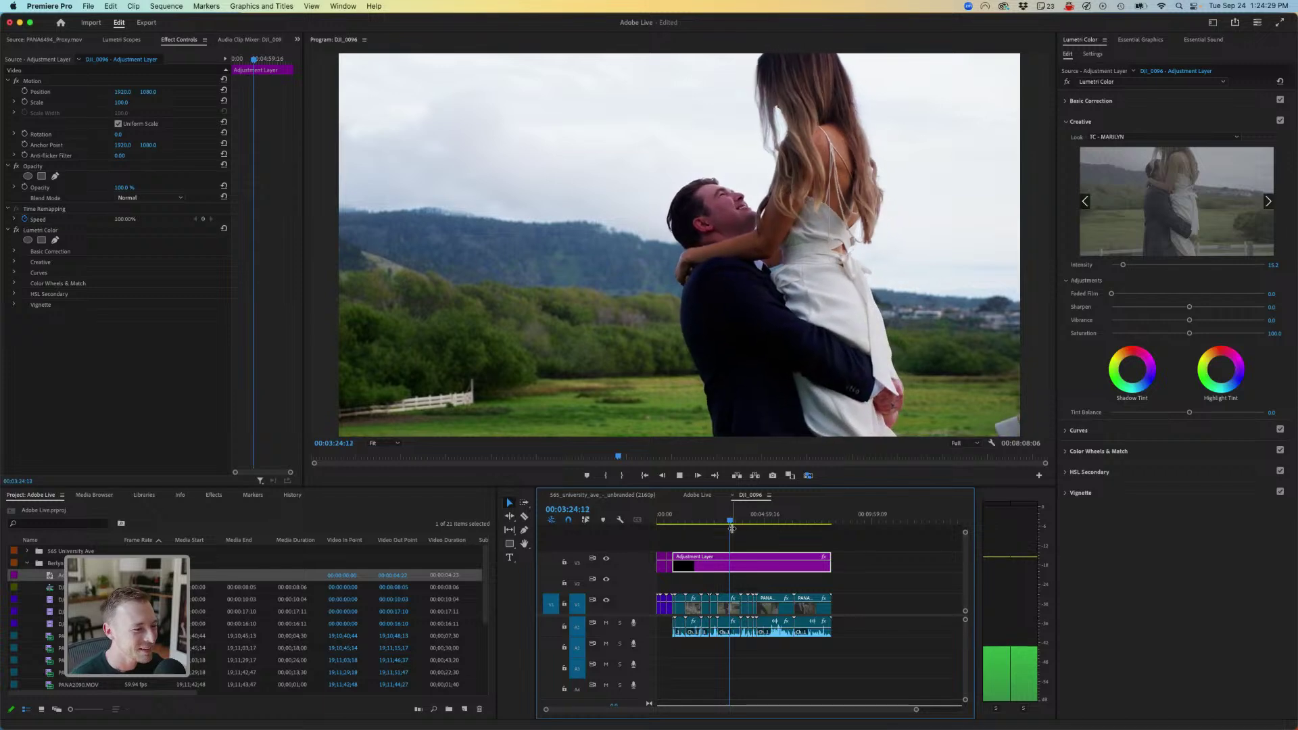
{"action": "key", "text": "space"}
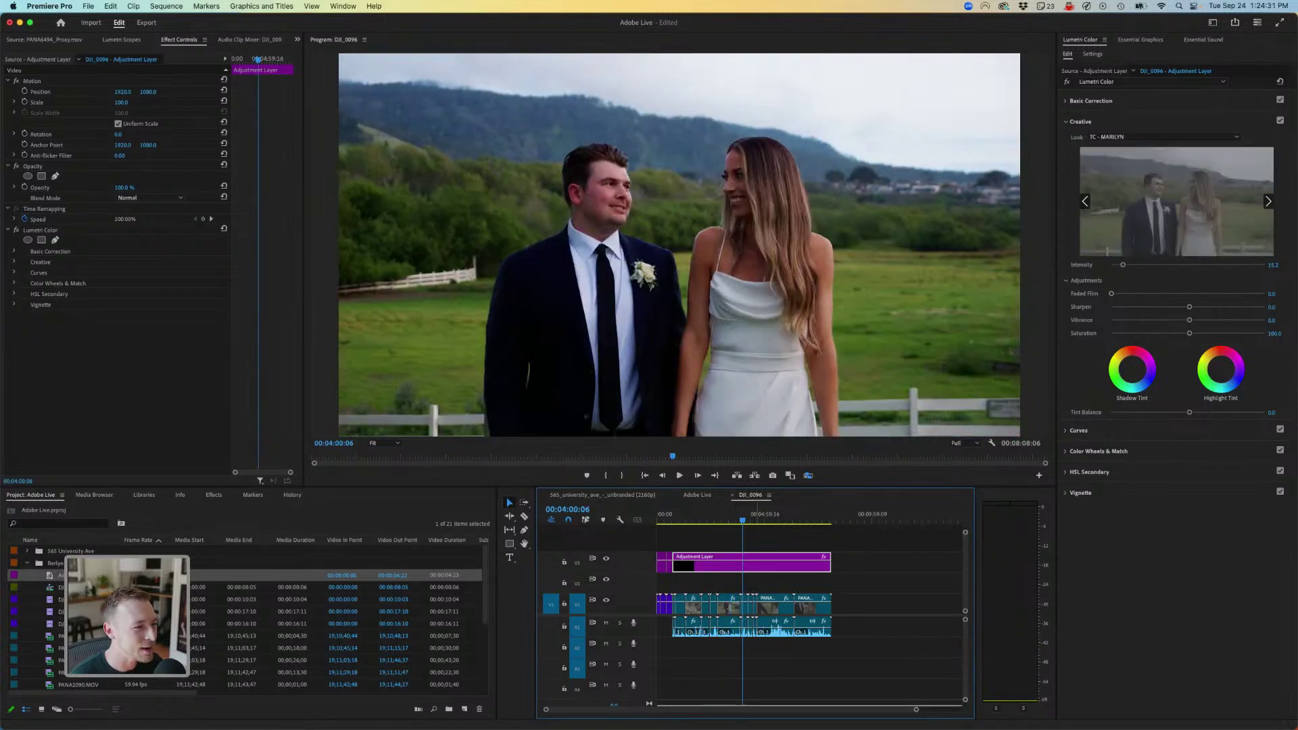
{"action": "key", "text": "space"}
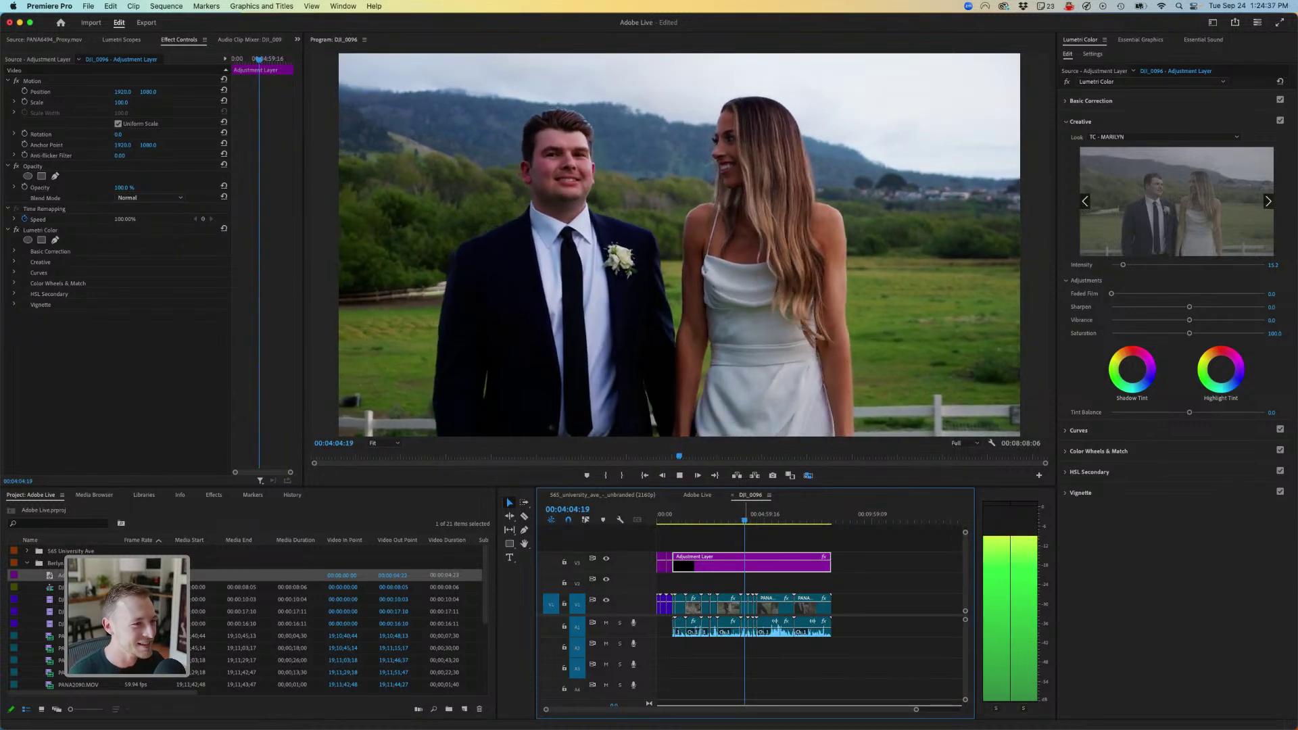
{"action": "key", "text": "space"}
{"action": "key", "text": "Down"}
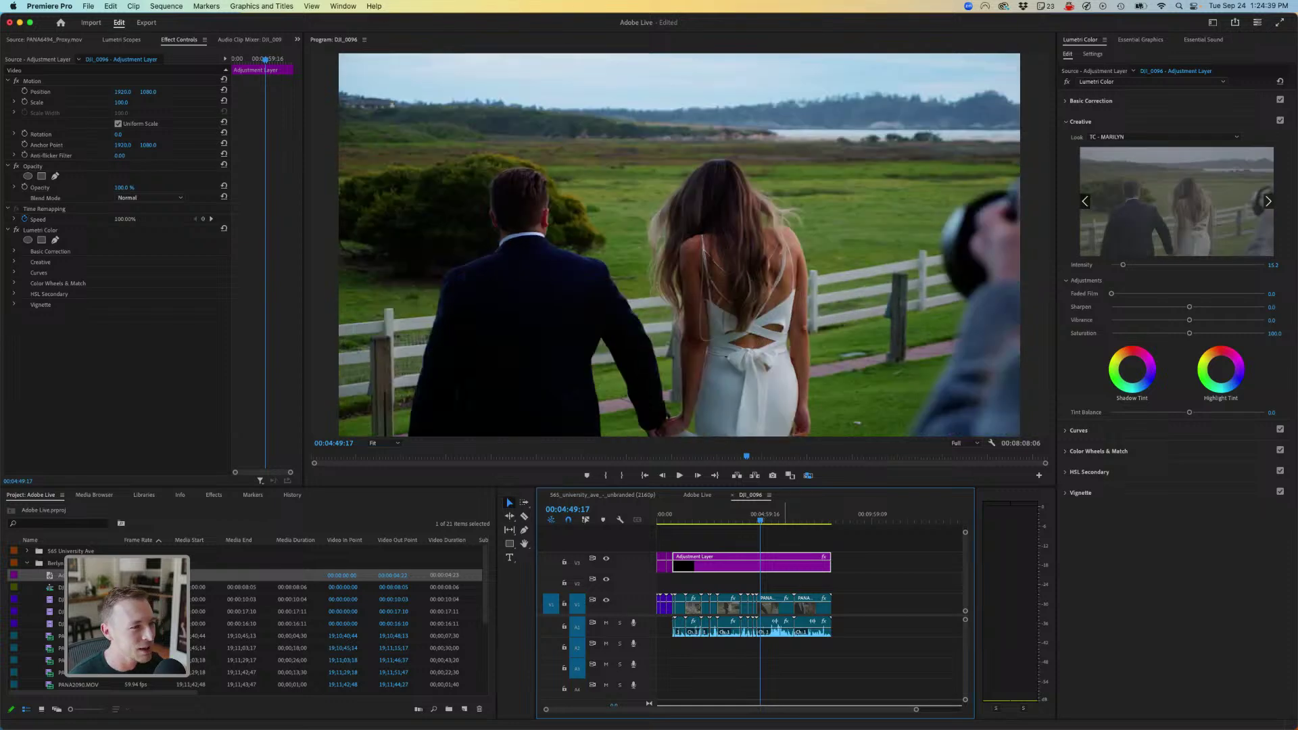
{"action": "key", "text": "space"}
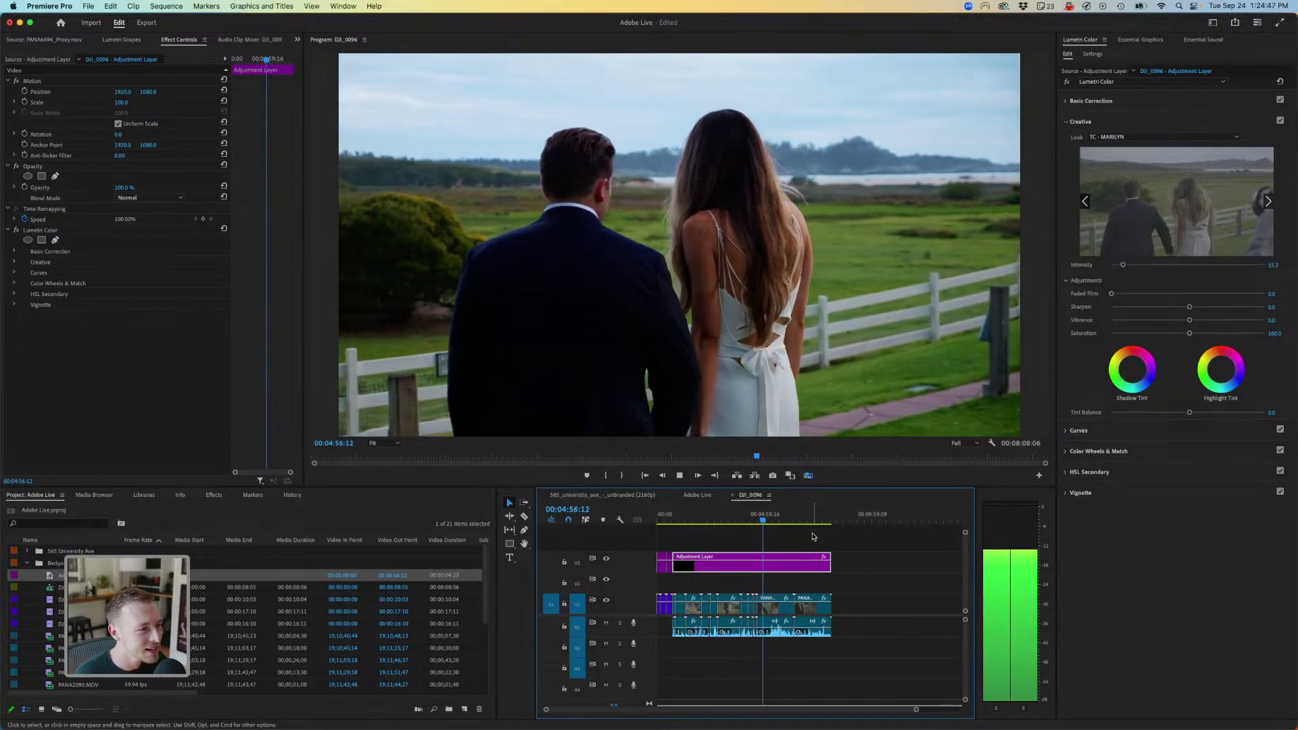
- Jump to the ring close-up and check the adjustment layer's input LUT without changing it
{"action": "left_click", "coordinate": [804, 520]}
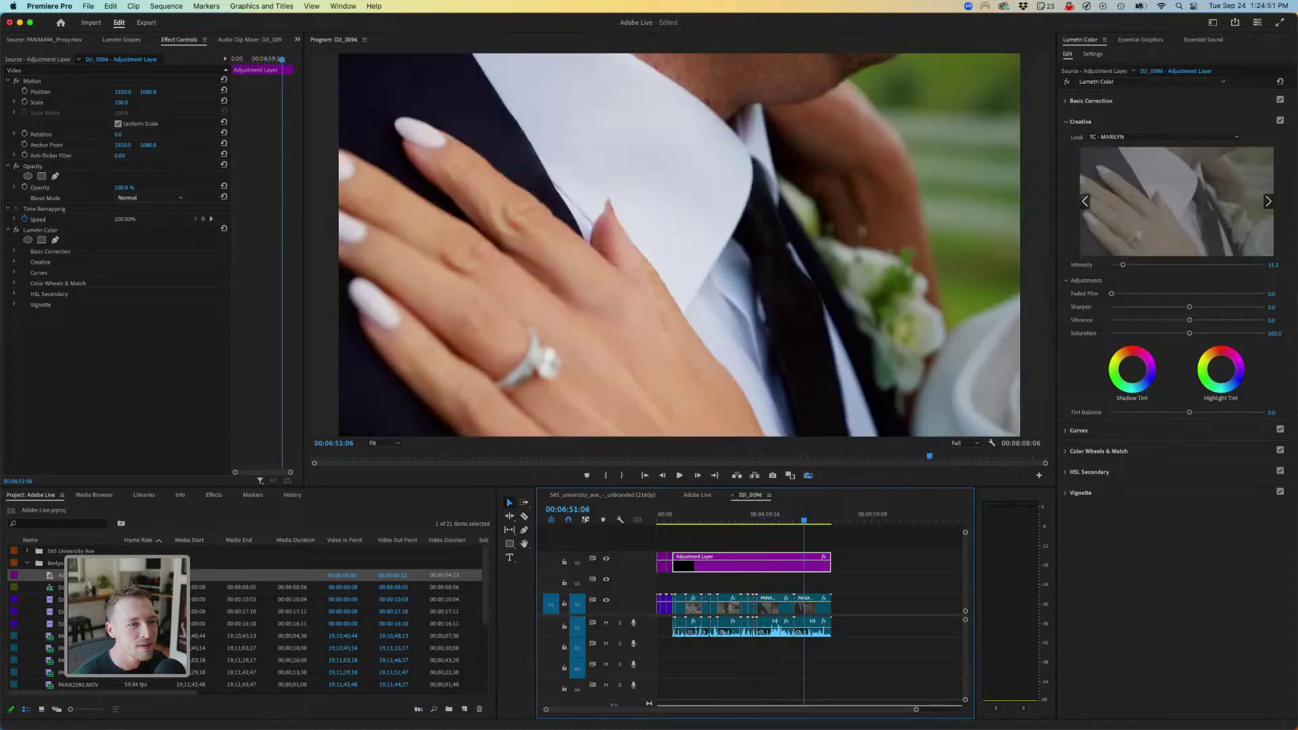
{"action": "left_click", "coordinate": [1091, 100]}
{"action": "left_click", "coordinate": [1156, 117]}
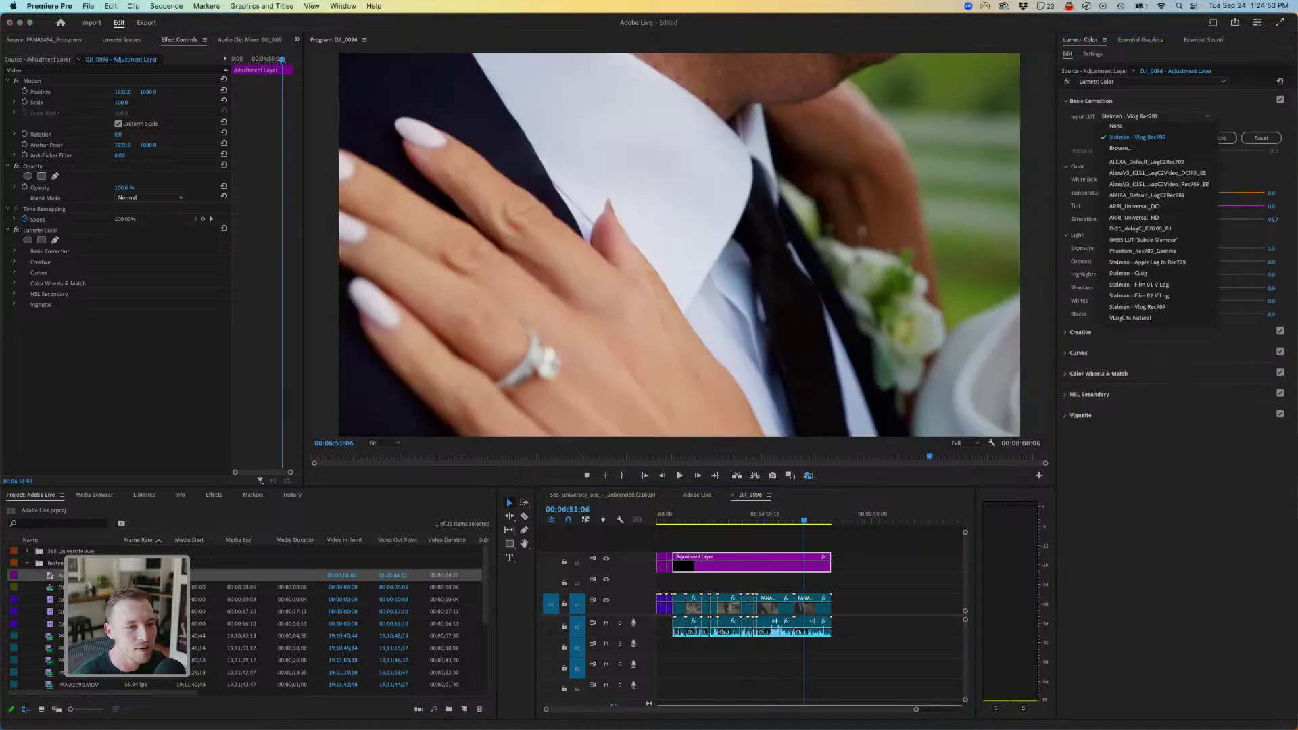
{"action": "key", "text": "Escape"}
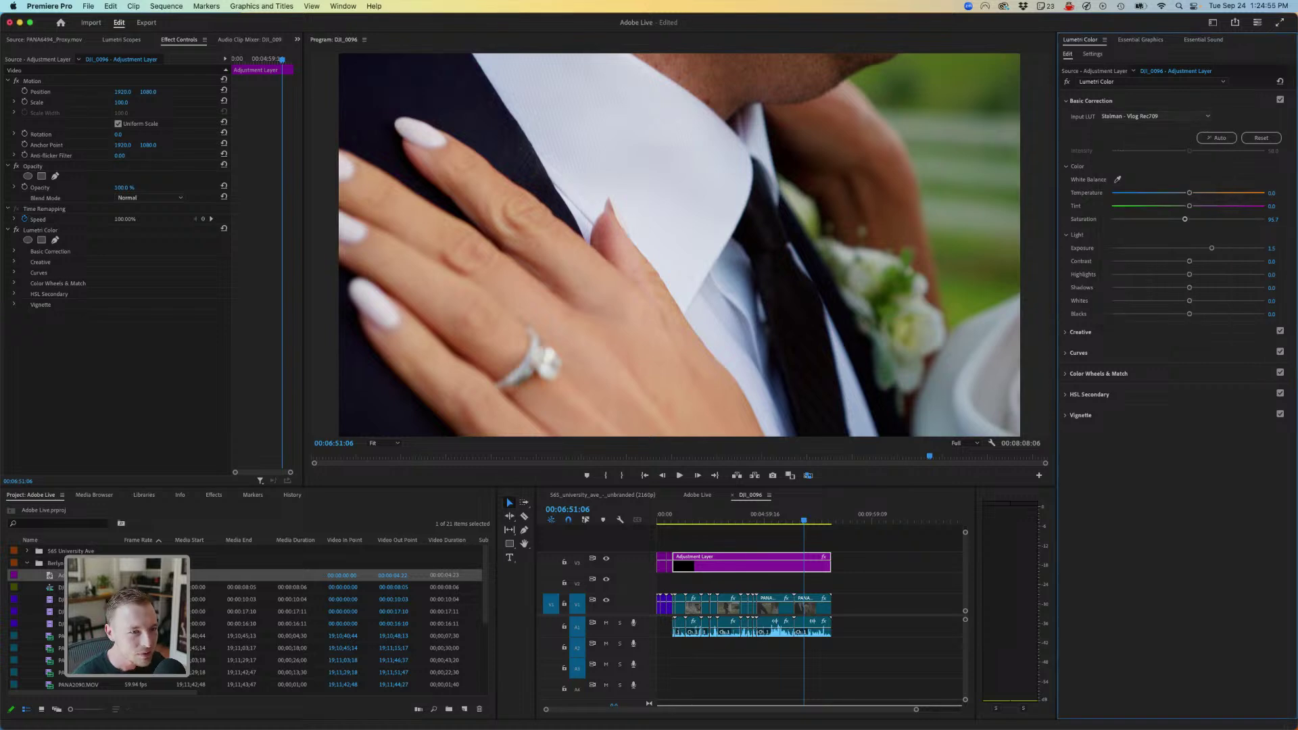
- Override PANA2097.MOV's media colour space to Rec. 709, then reselect the adjustment layer
{"action": "left_click", "coordinate": [1093, 53]}
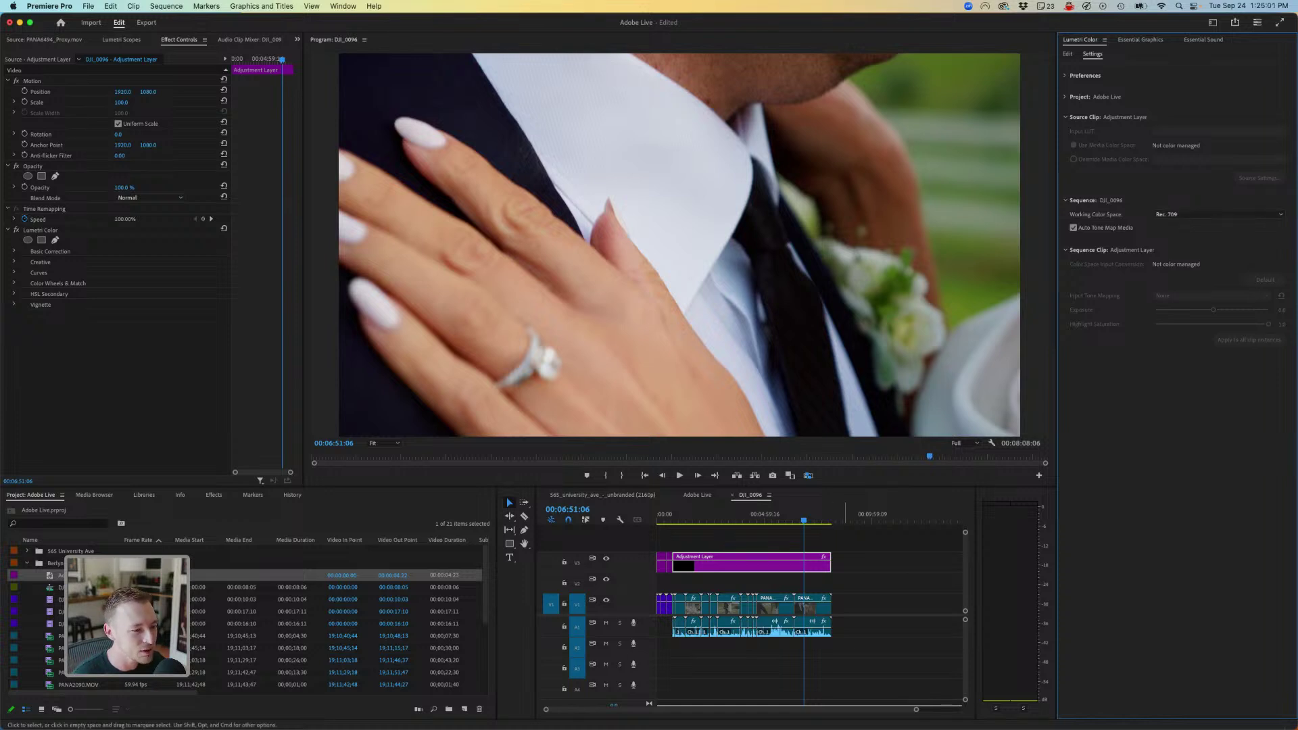
{"action": "left_click", "coordinate": [811, 604]}
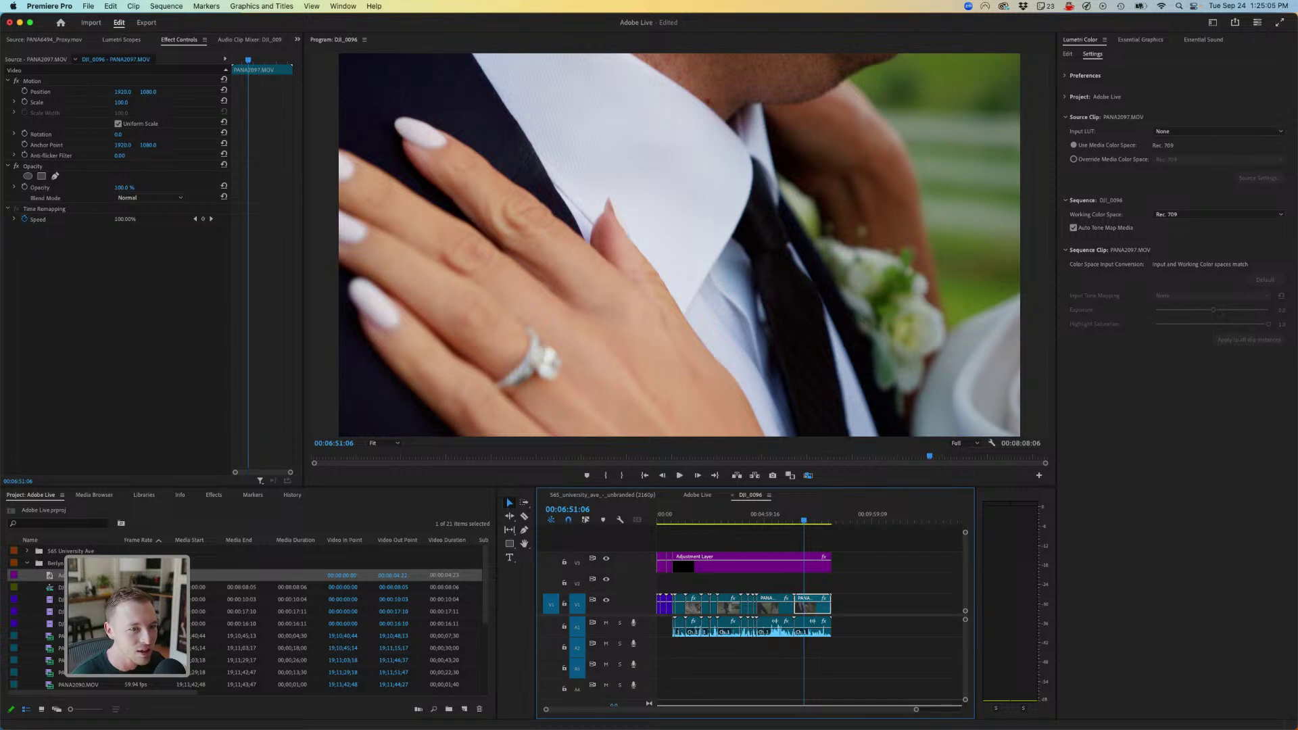
{"action": "left_click", "coordinate": [1074, 159]}
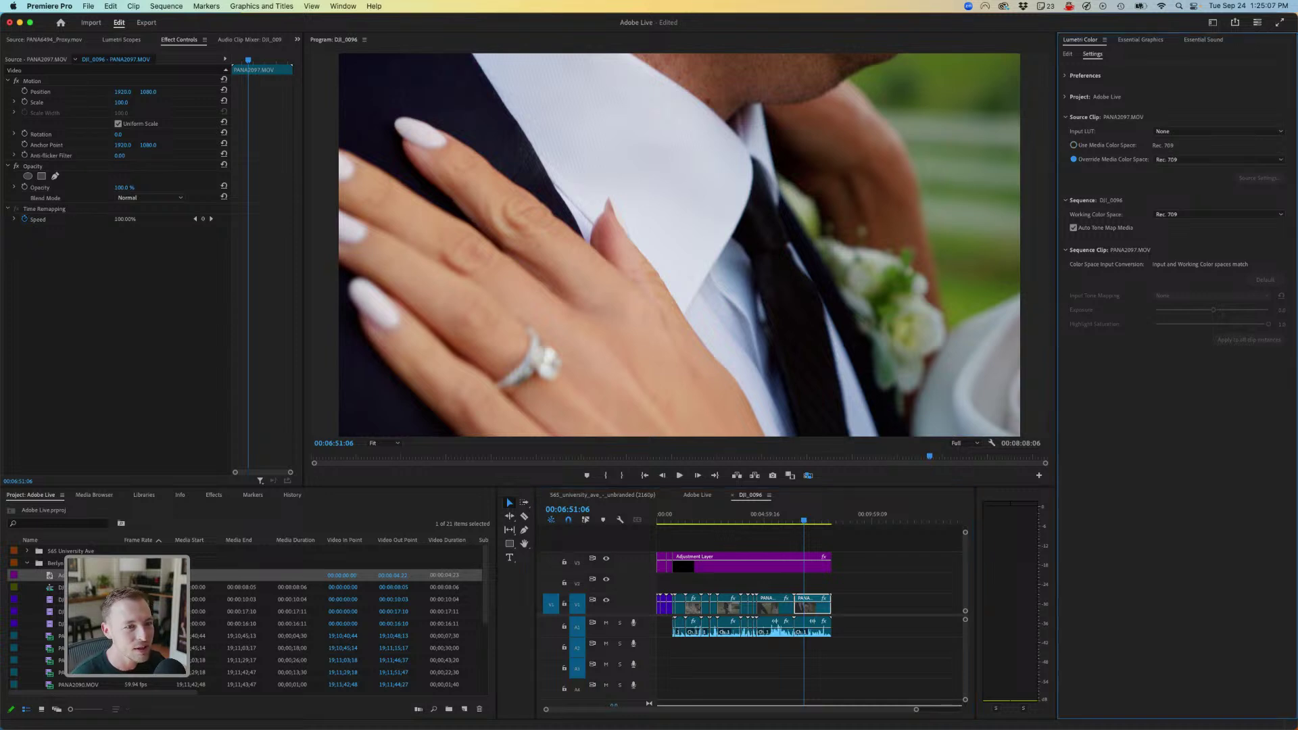
{"action": "left_click", "coordinate": [1217, 159]}
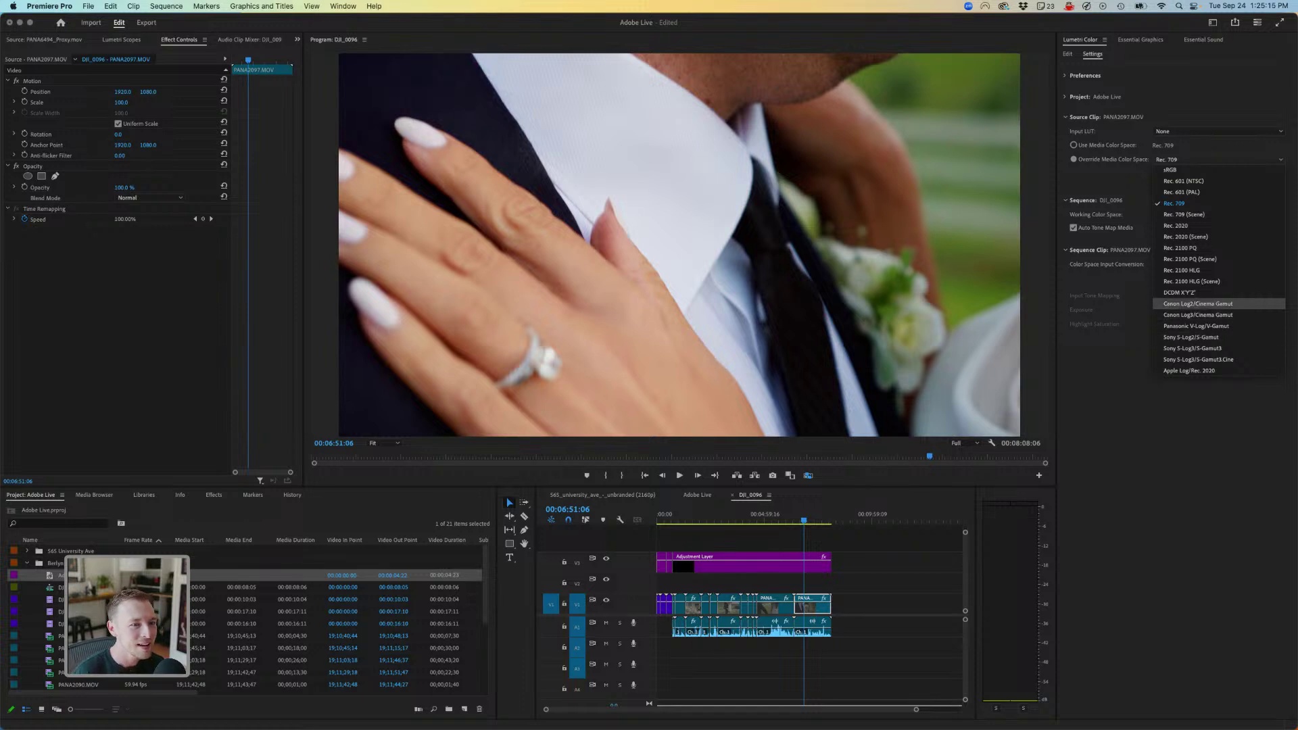
{"action": "key", "text": "Escape"}
{"action": "left_click", "coordinate": [1068, 54]}
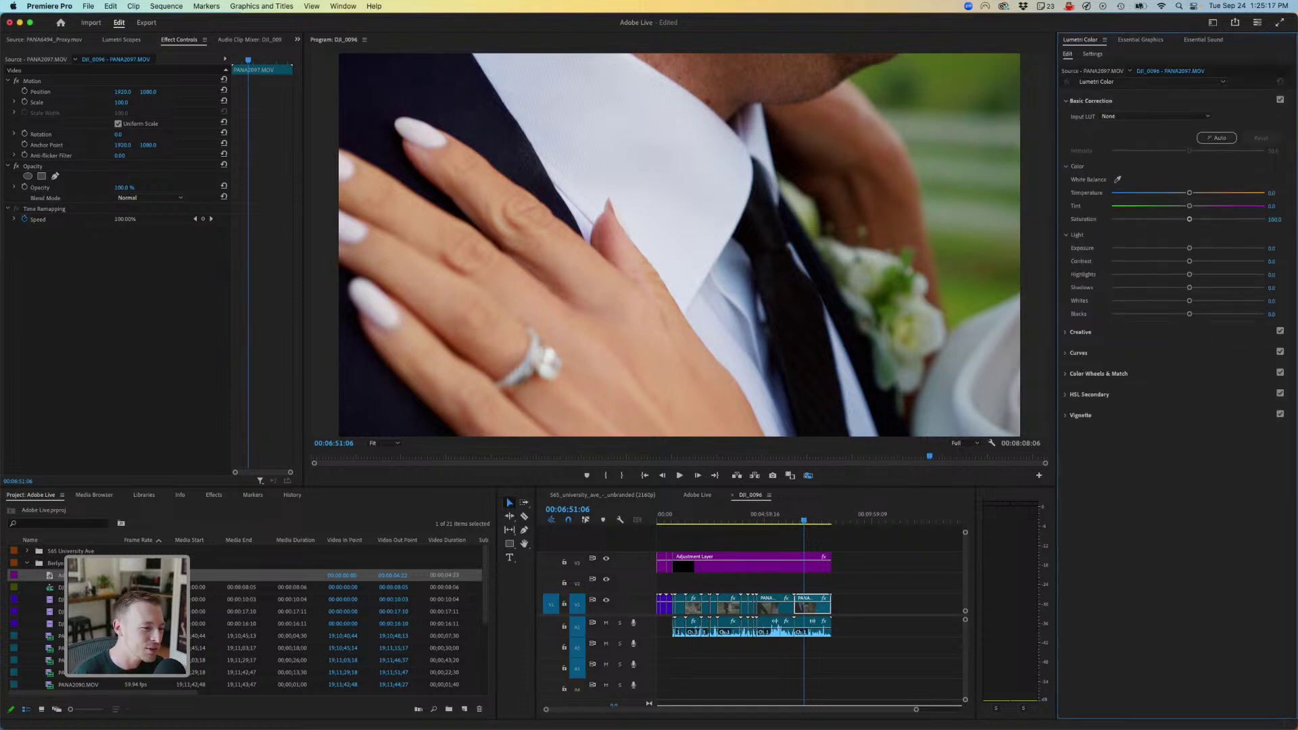
{"action": "left_click", "coordinate": [751, 563]}
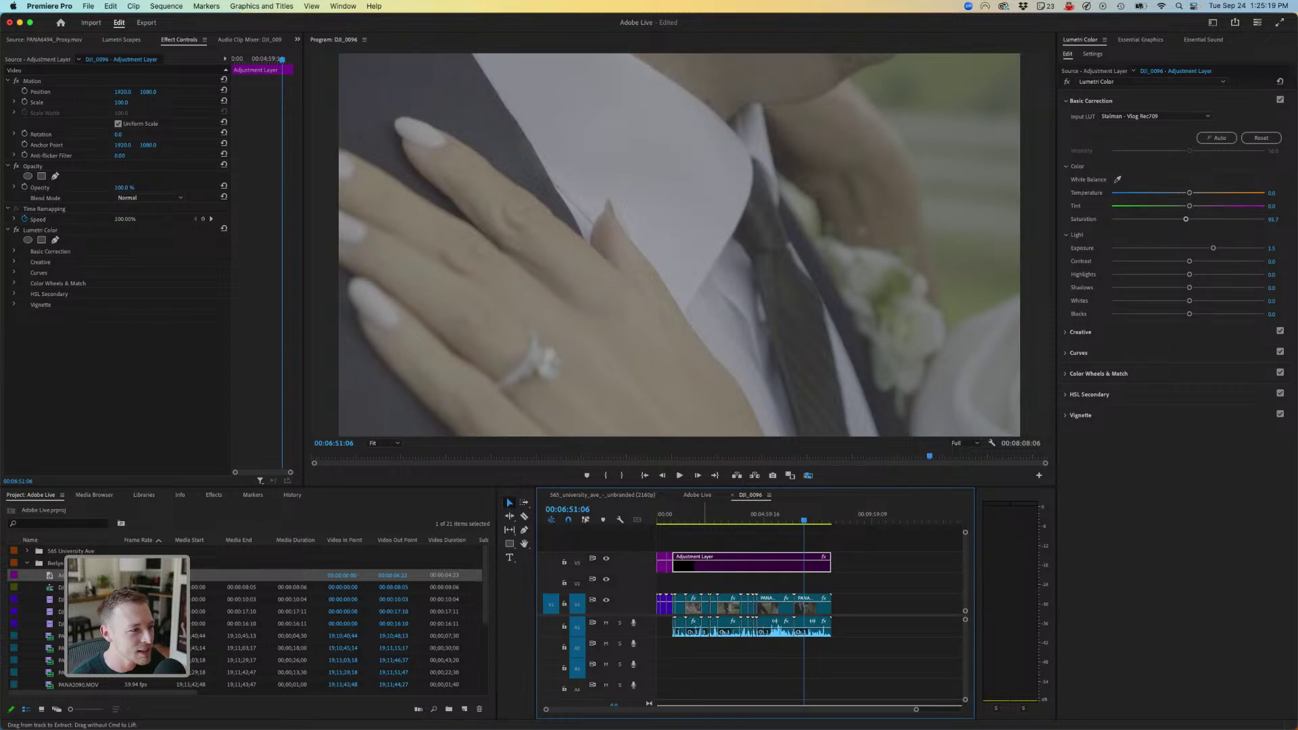
- Play the ring-adjusting shot to check its vivid grade
{"action": "key", "text": "Down"}
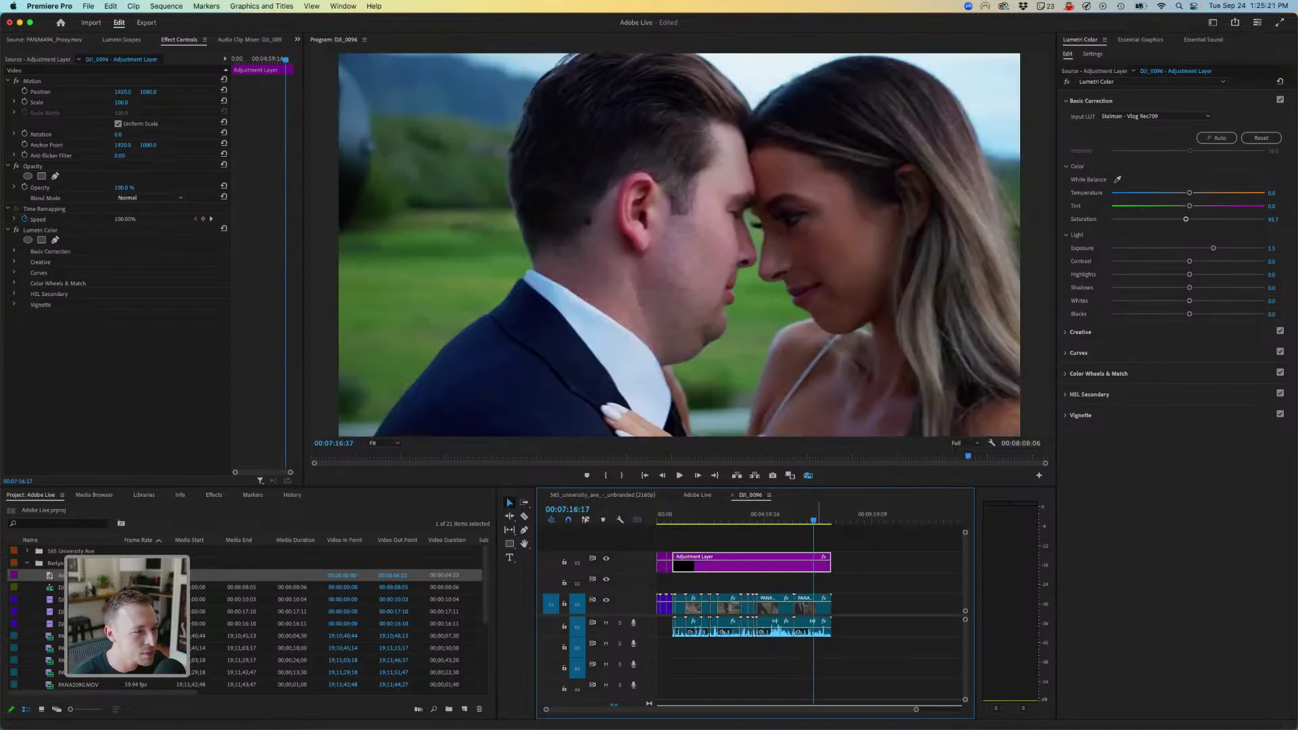
{"action": "key", "text": "Up"}
{"action": "key", "text": "Up"}
{"action": "key", "text": "Up"}
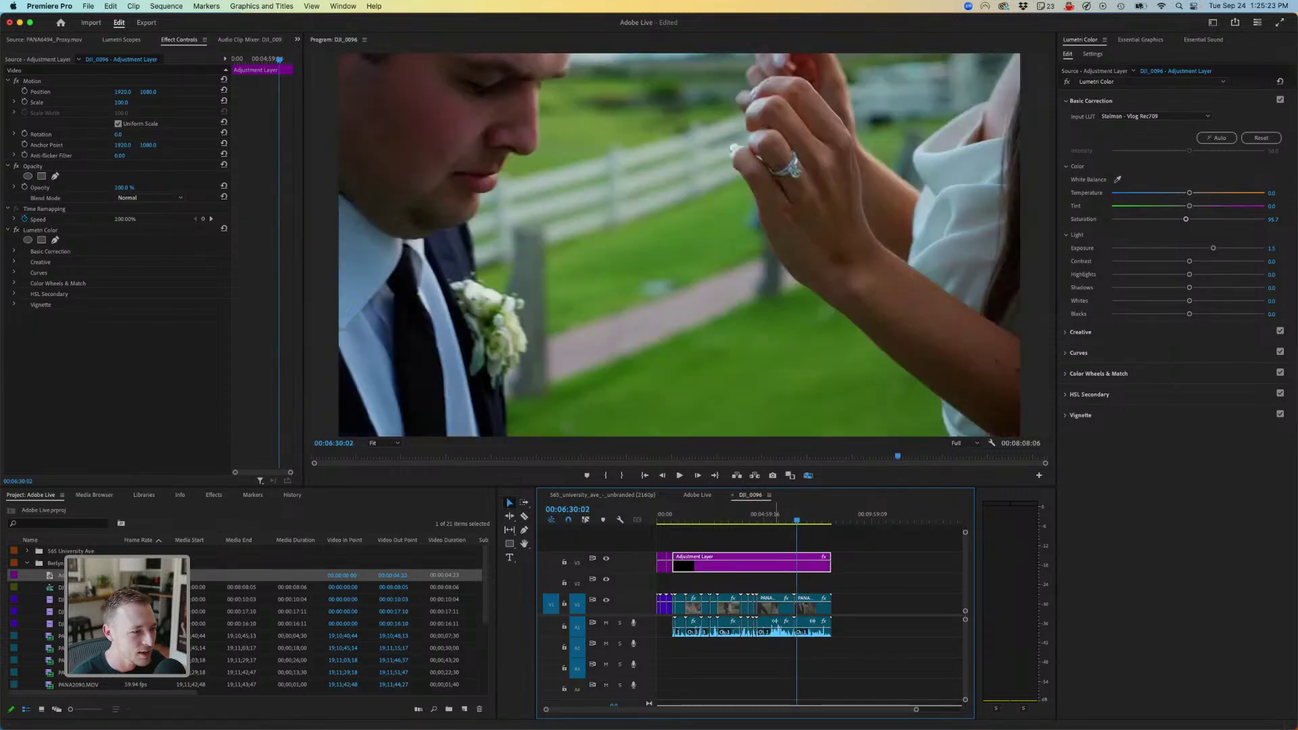
{"action": "key", "text": "space"}
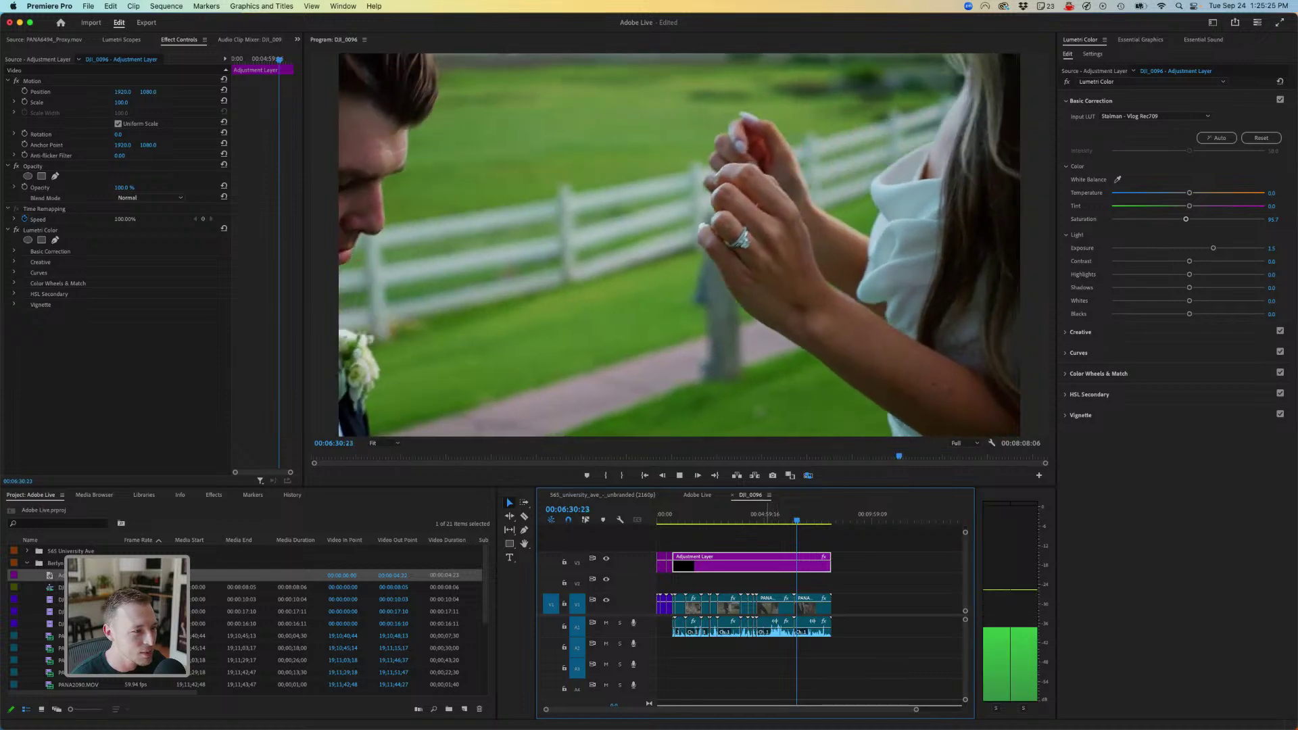
{"action": "key", "text": "space"}
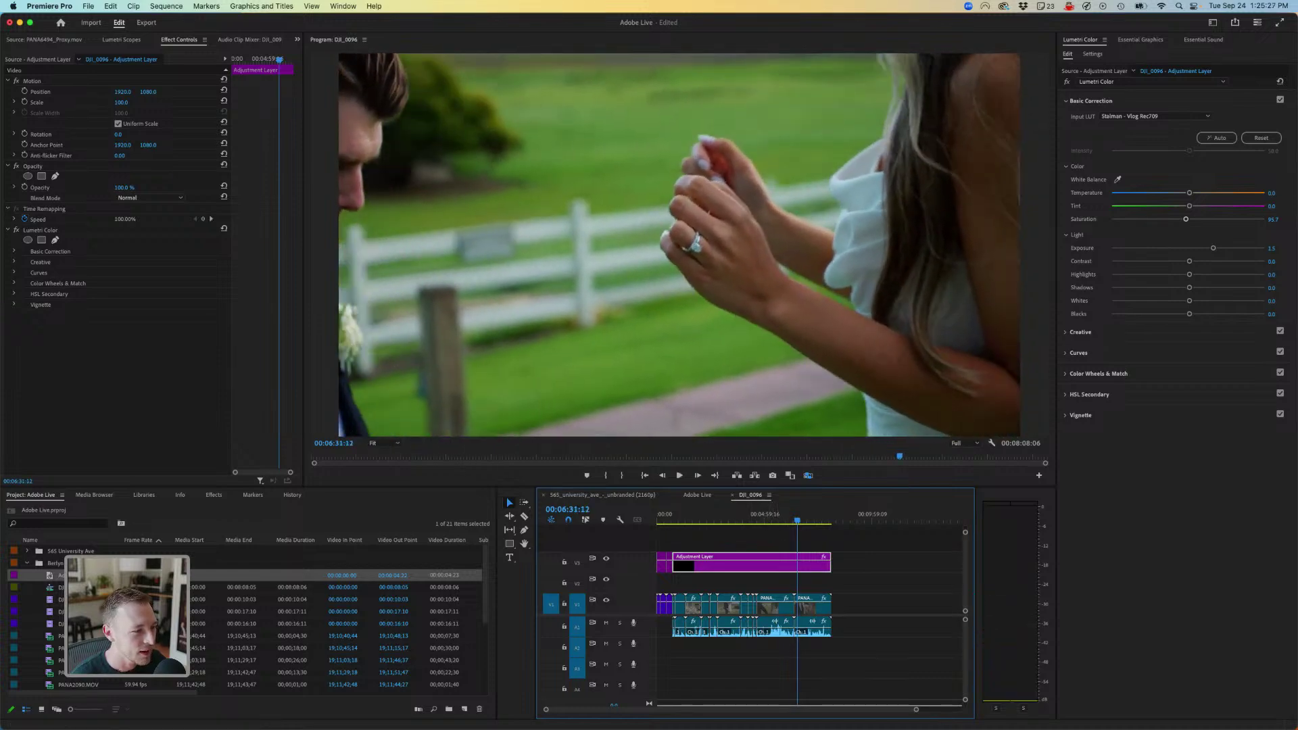
{"action": "left_click", "coordinate": [602, 495]}
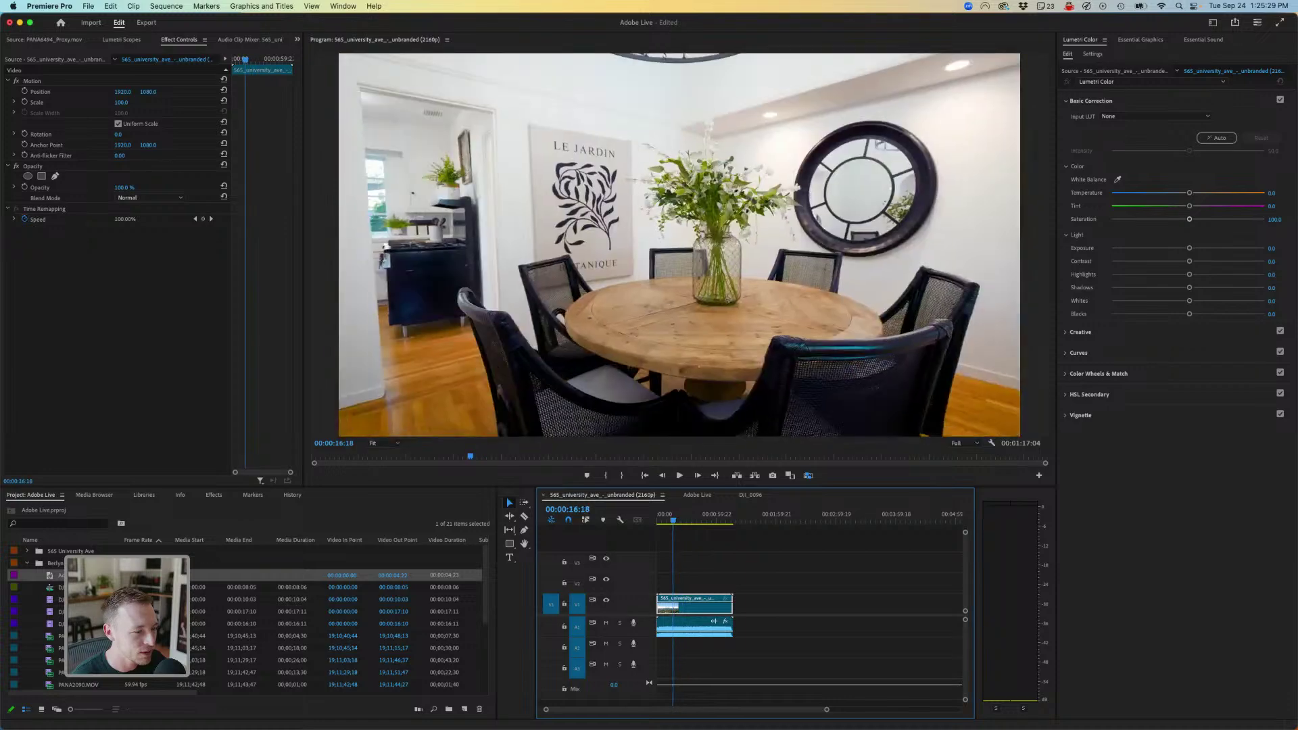
{"action": "left_click_drag", "start_coordinate": [672, 520], "coordinate": [718, 519]}
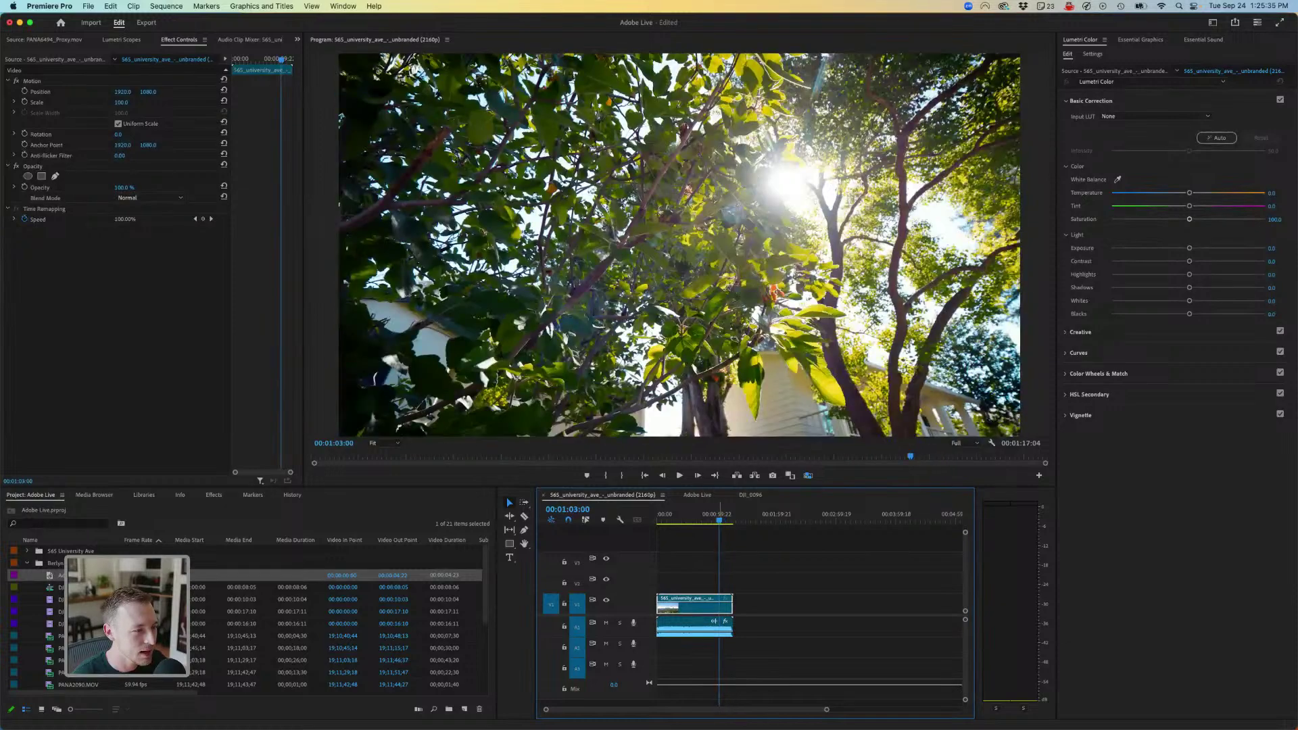
{"action": "key", "text": "space"}
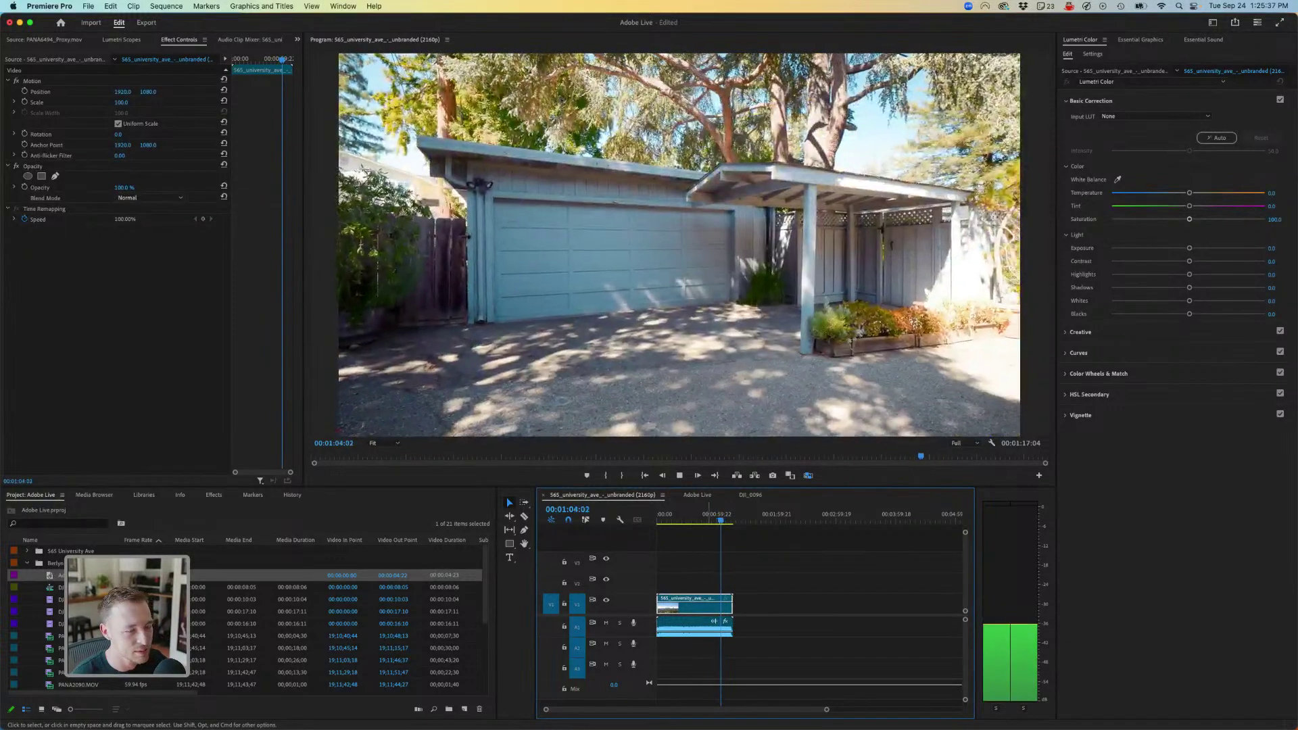